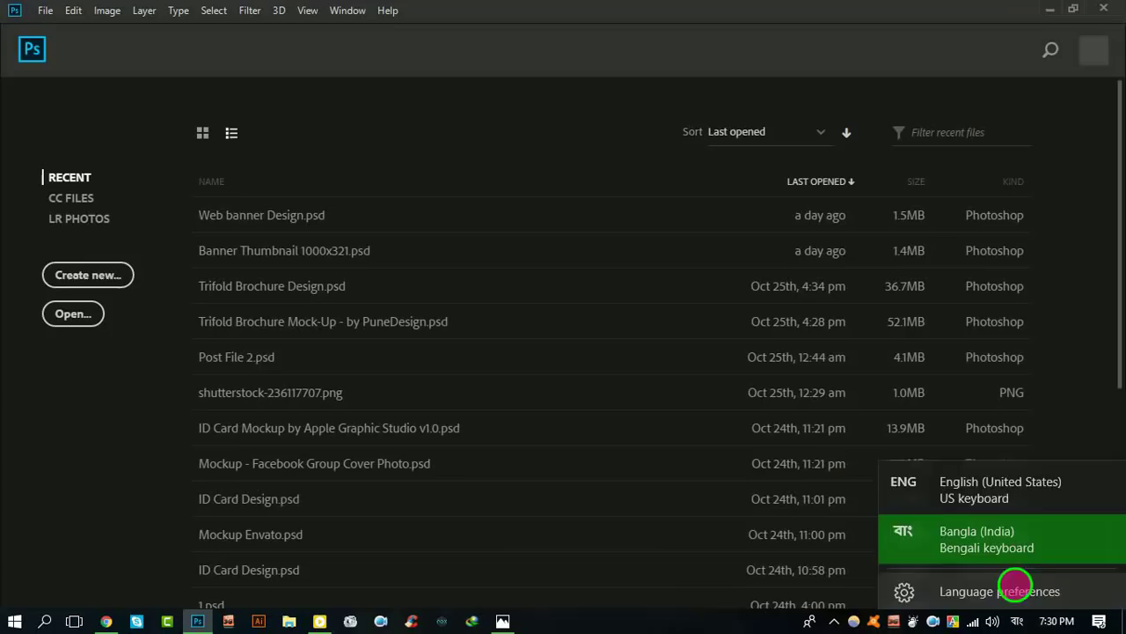
Create a new A4 print-preset document named Flyer Design
left_click(978, 486)
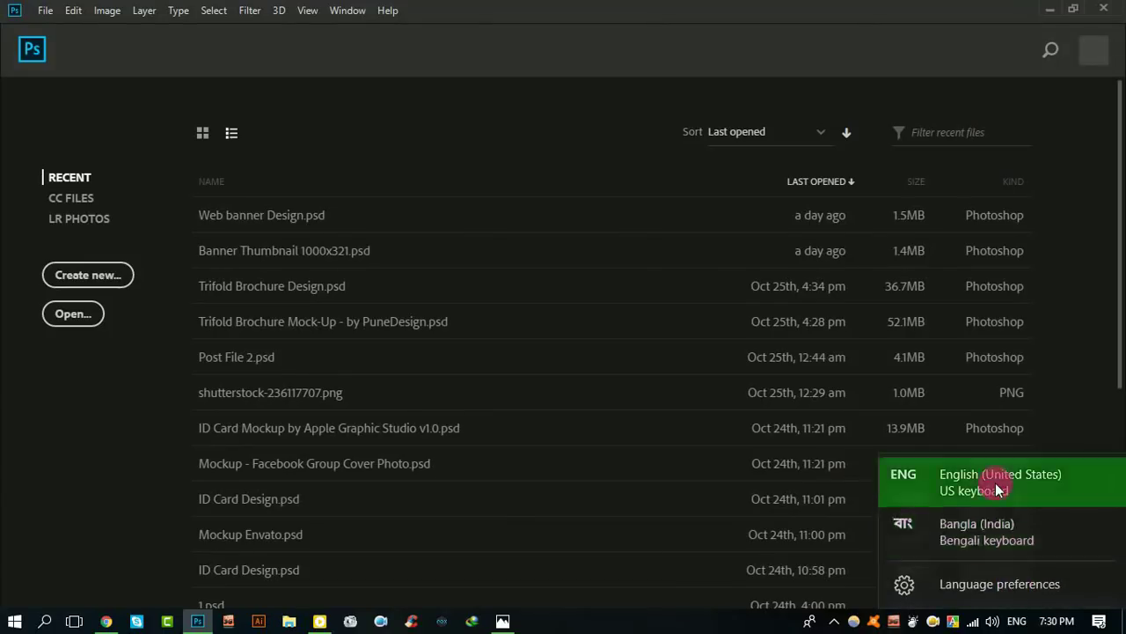
left_click(70, 274)
type("Flyer Design")
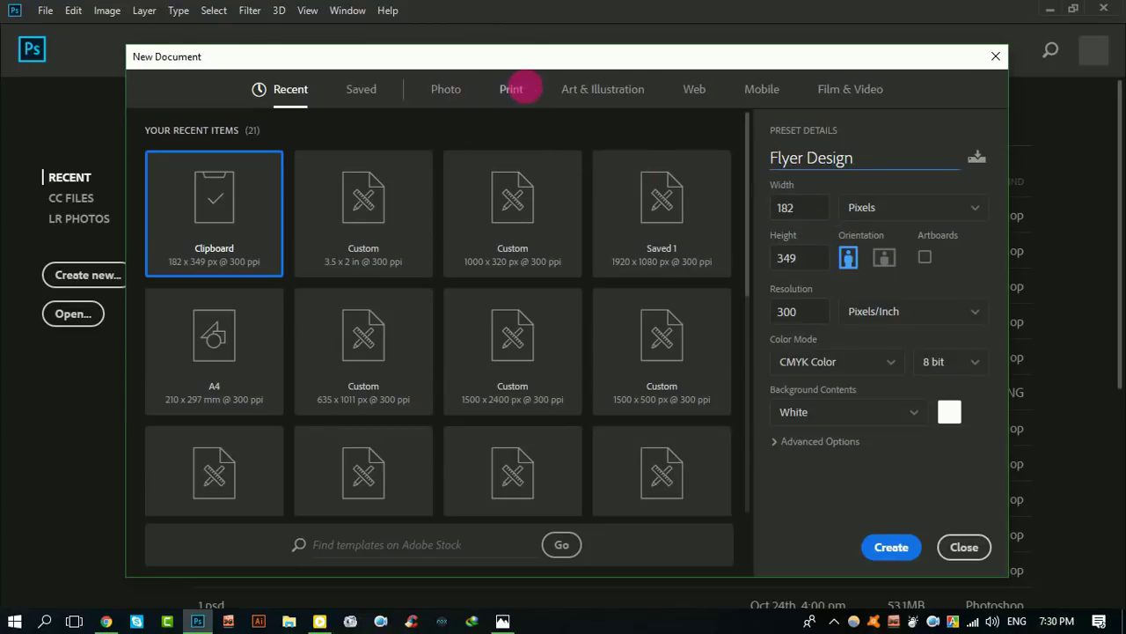
left_click(514, 89)
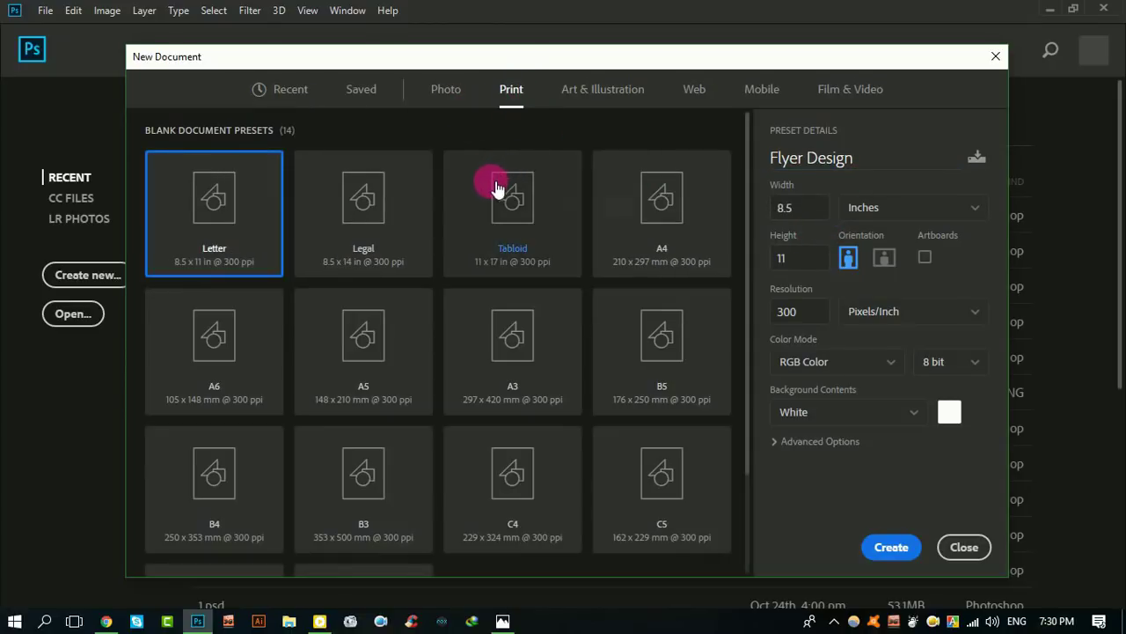
left_click(660, 230)
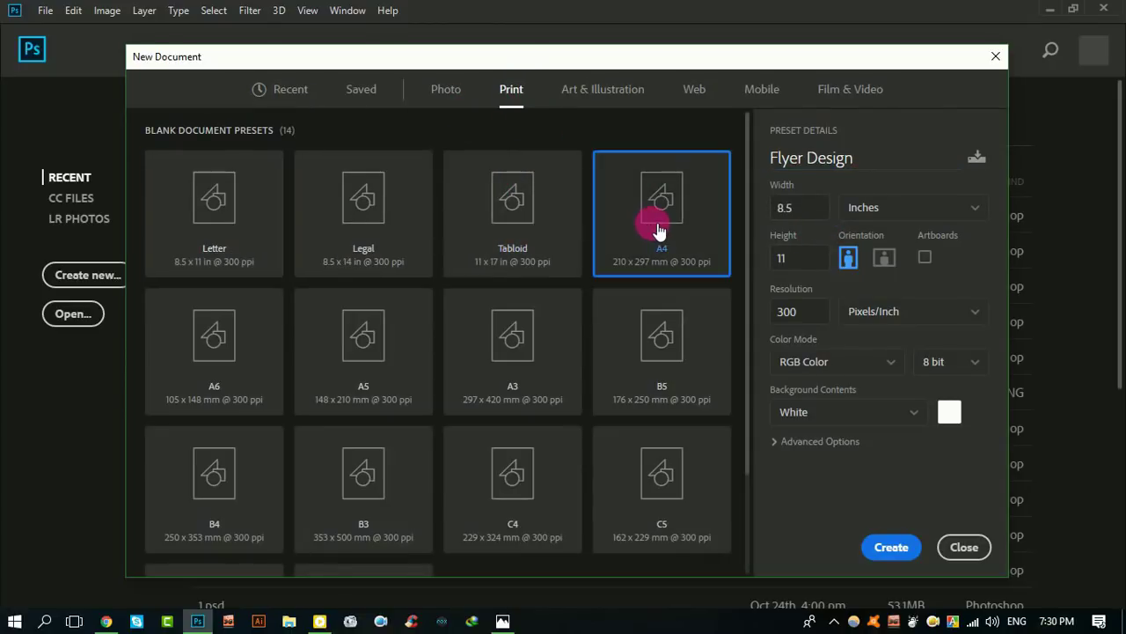
left_click(889, 547)
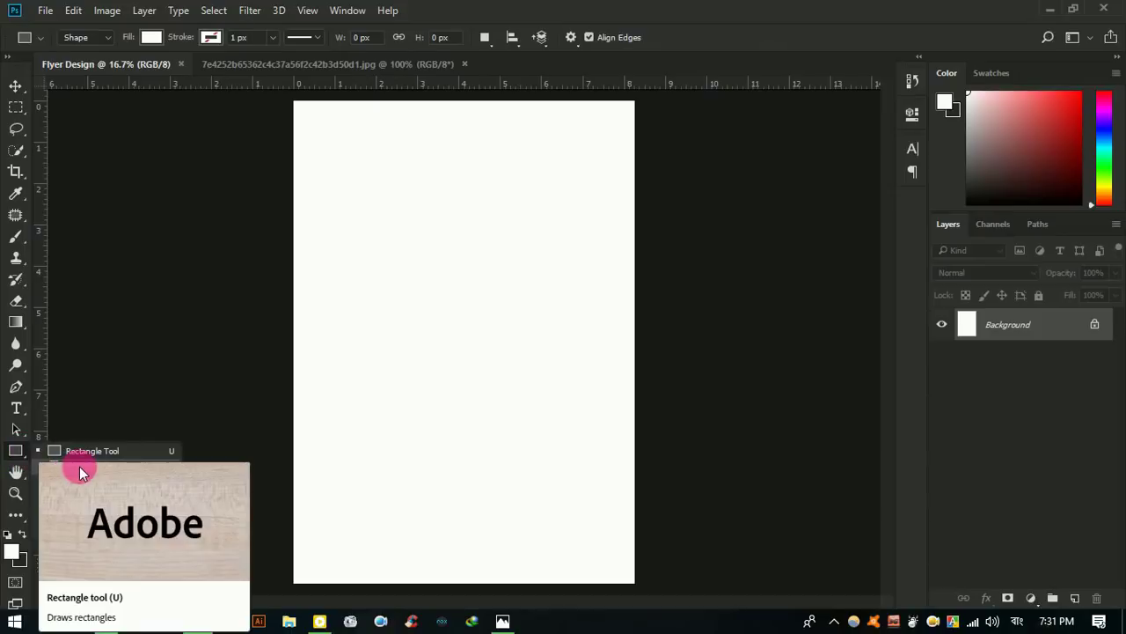
Draw a large ellipse over the page and fill it with orange #ea6a13
right_click(17, 454)
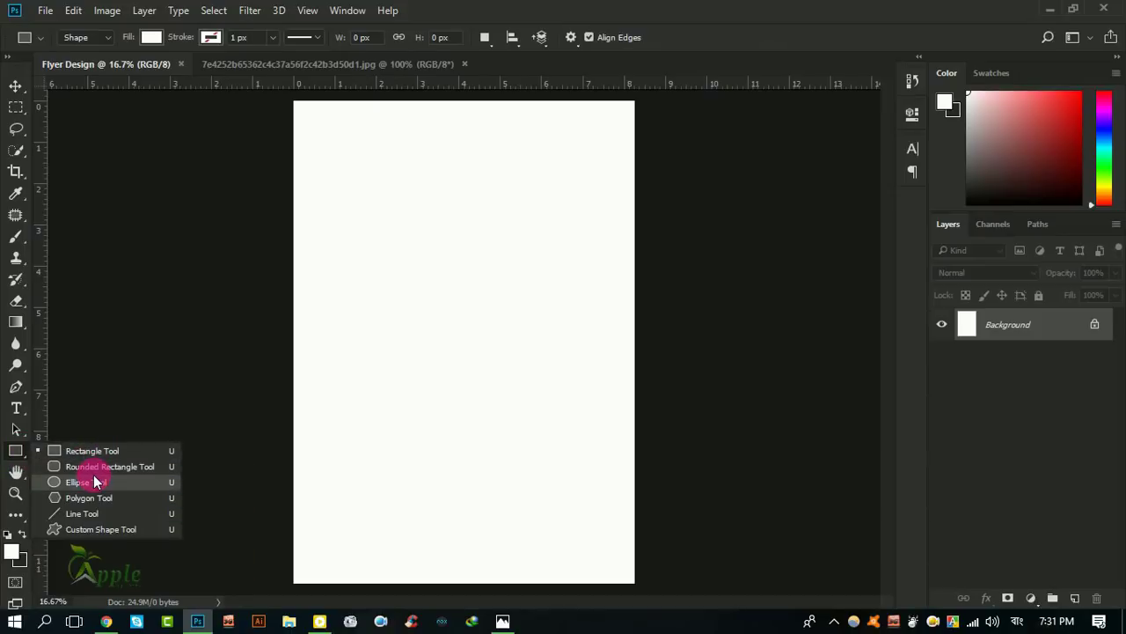
left_click(95, 482)
mouse_move(359, 126)
left_mouse_down()
mouse_move(620, 537)
mouse_move(736, 556)
mouse_move(777, 619)
left_mouse_up()
double_click(968, 324)
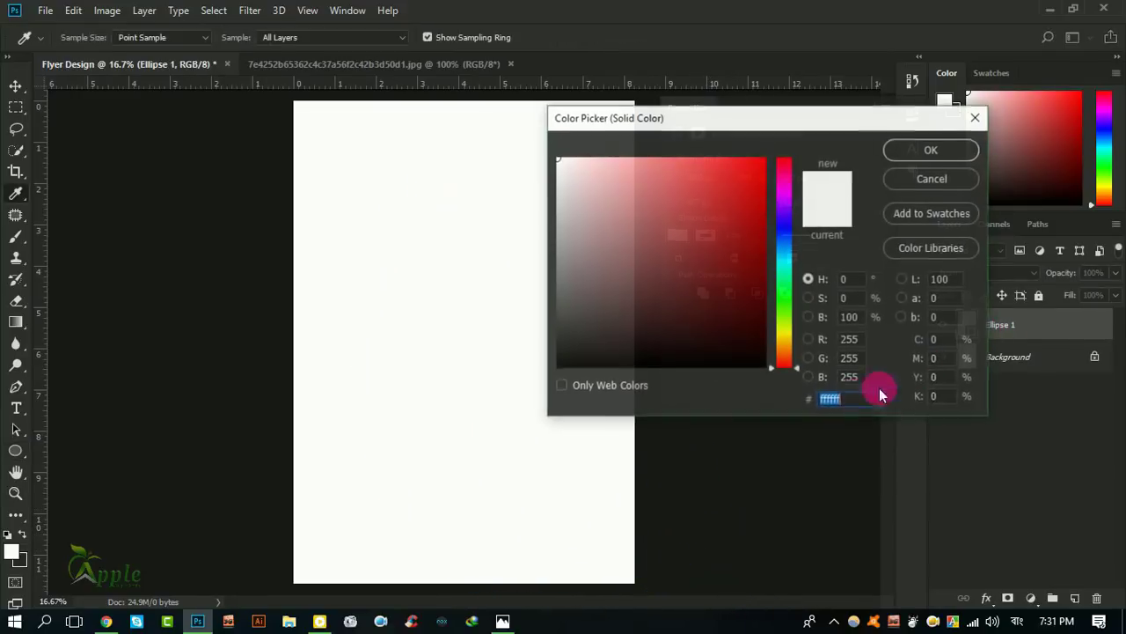
left_click_drag(880, 388, 795, 390)
type("ea6a13")
left_click(962, 147)
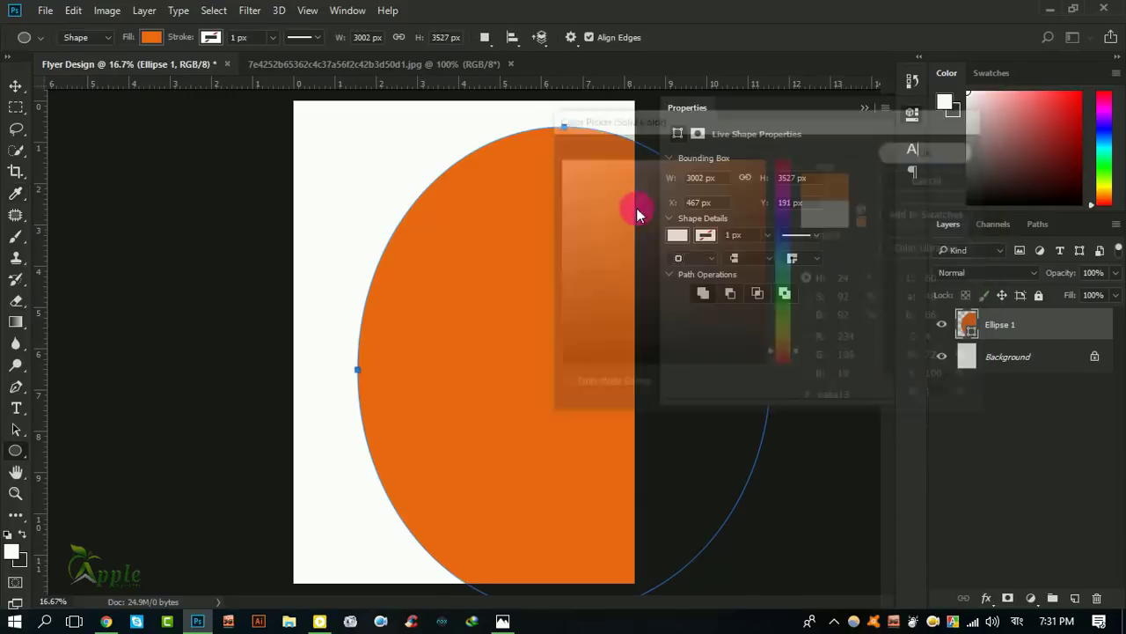
Move the orange ellipse up so its lower curve arcs across the page top
left_click(17, 85)
left_click(866, 108)
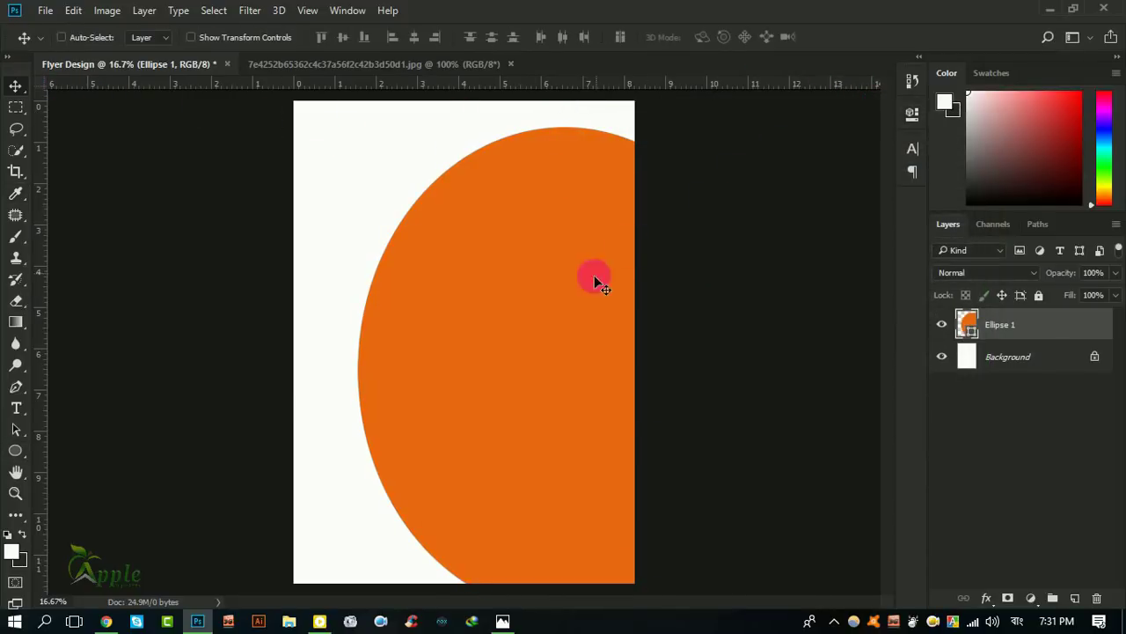
left_click_drag(596, 277, 486, 77)
left_click(487, 64)
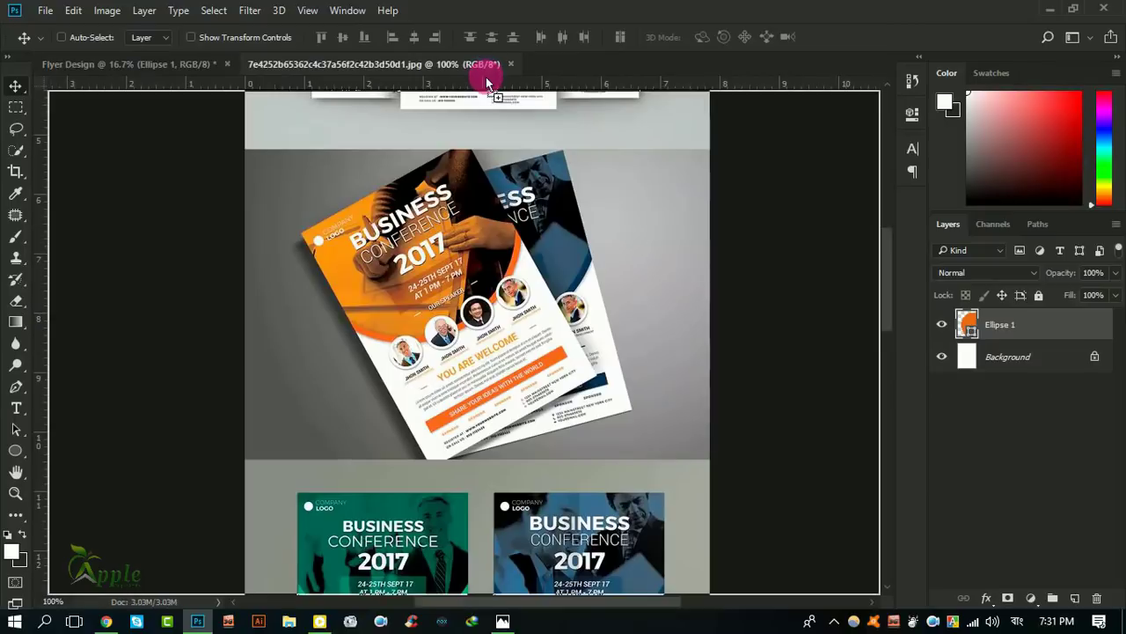
mouse_move(487, 81)
left_mouse_down()
mouse_move(194, 68)
mouse_move(410, 90)
mouse_move(189, 70)
left_mouse_up()
left_click_drag(590, 383, 482, 165)
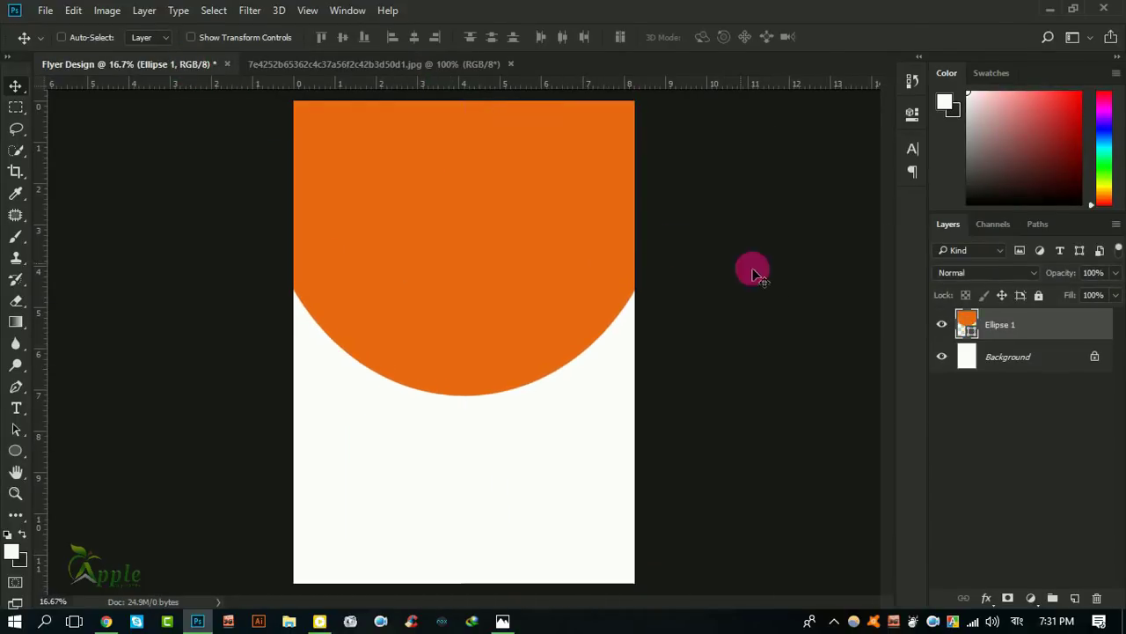
Duplicate Ellipse 1, colour the copy light grey, and nudge it up to reveal an orange band
left_click_drag(1049, 334, 1076, 598)
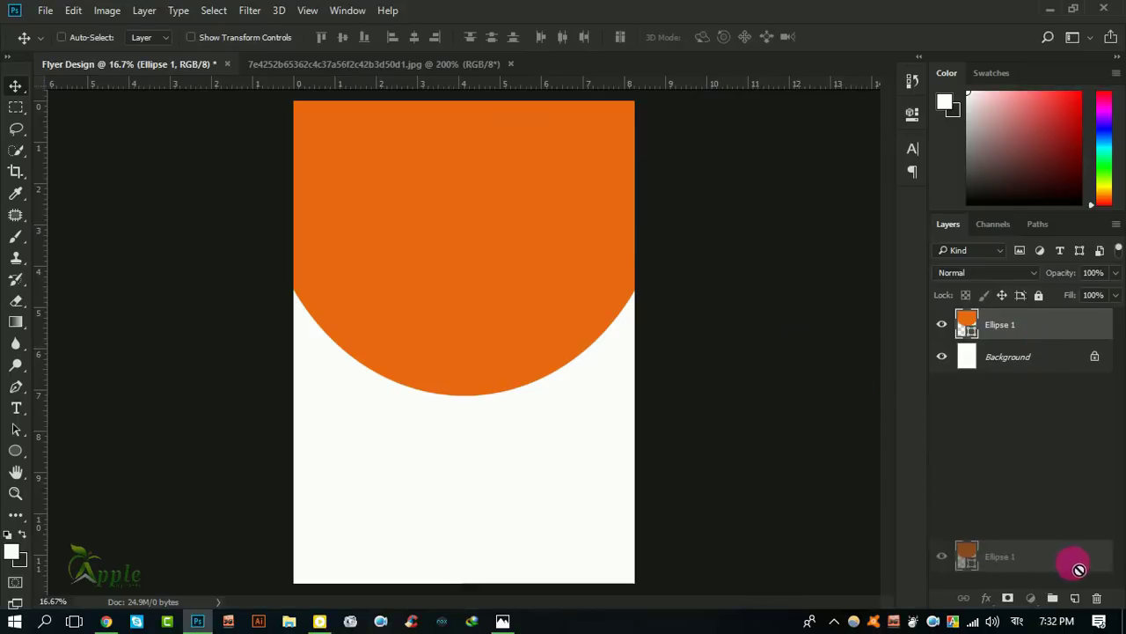
double_click(977, 327)
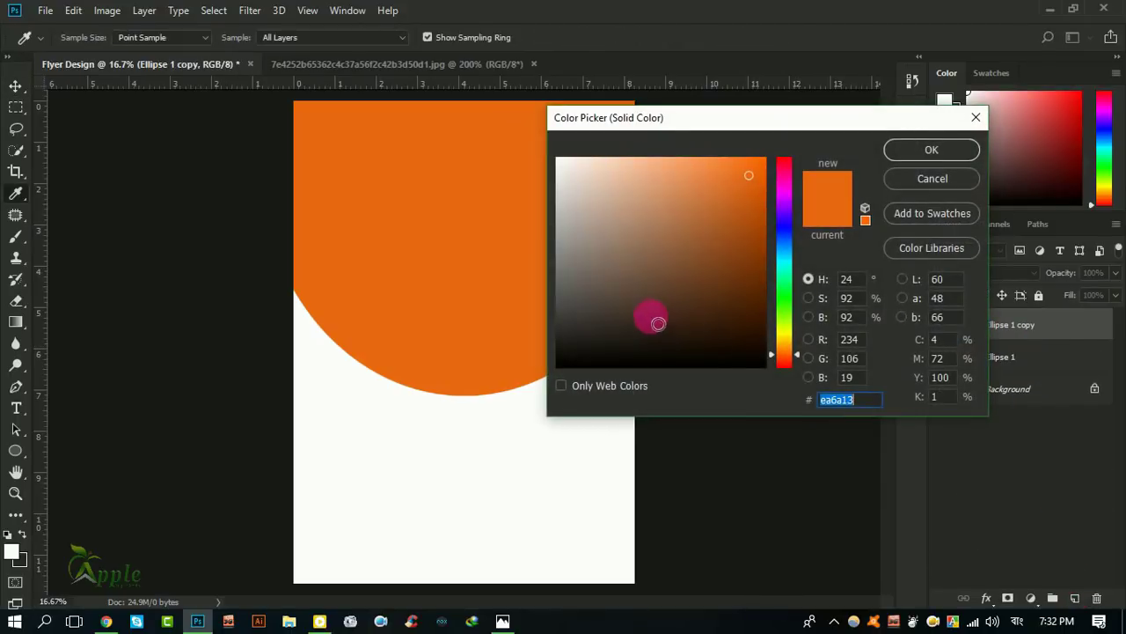
left_click_drag(557, 220, 556, 226)
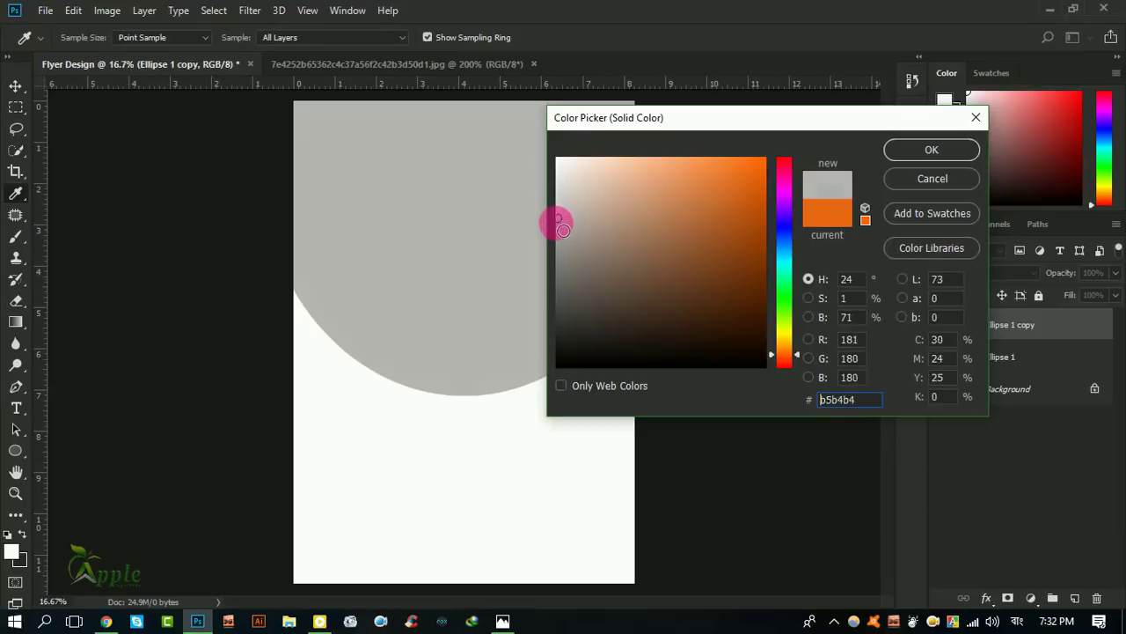
left_click(932, 149)
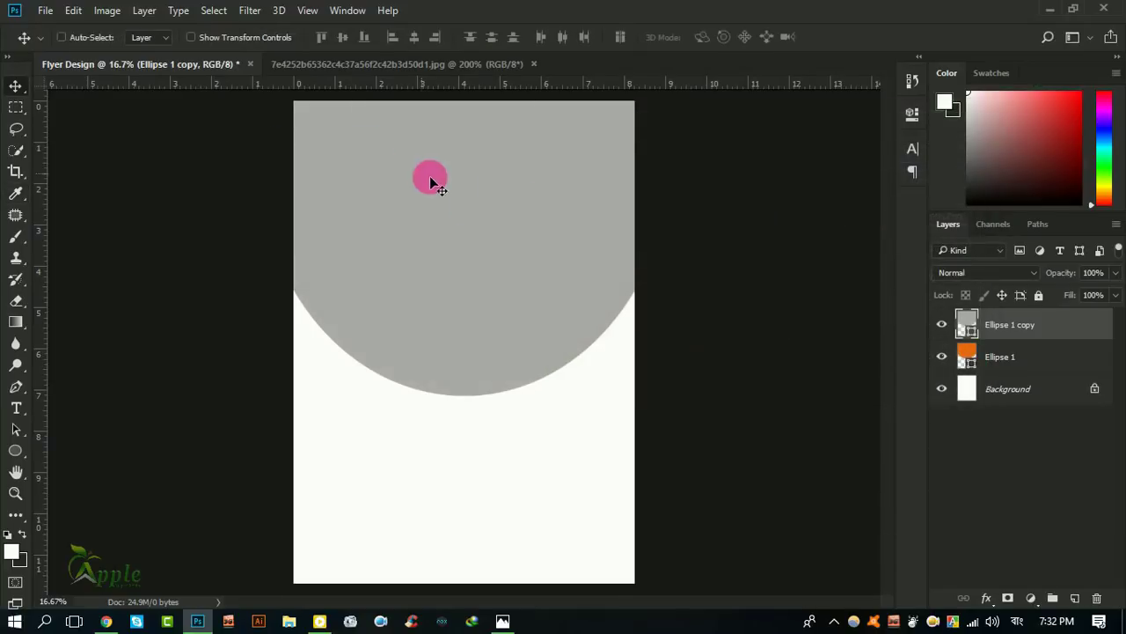
key("shift+Up")
key("shift+Up")
key("shift+Up")
key("shift+Up")
key("shift+Up")
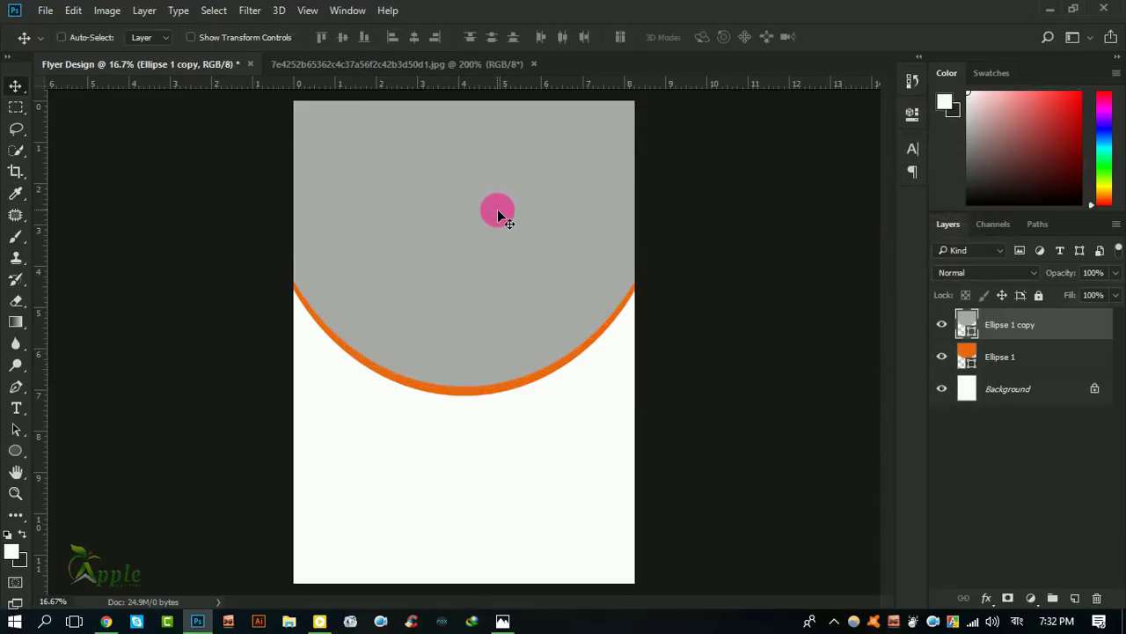
key("shift+Up")
key("shift+Up")
key("shift+Up")
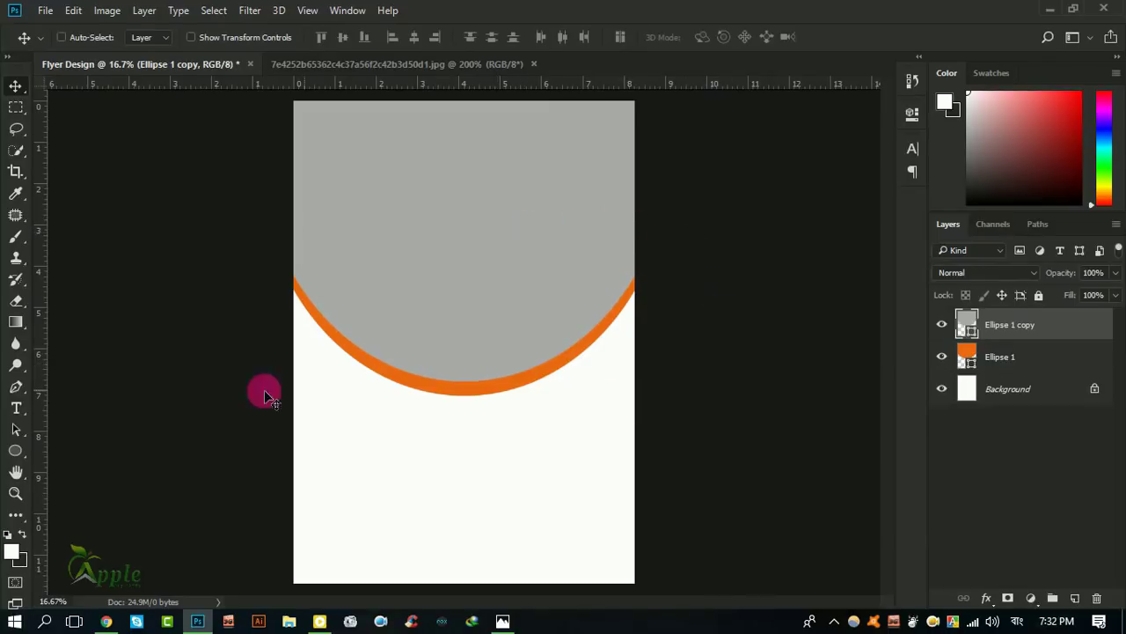
Draw a small grey circle on the arc's left edge and enlarge it with Free Transform
left_click(12, 452)
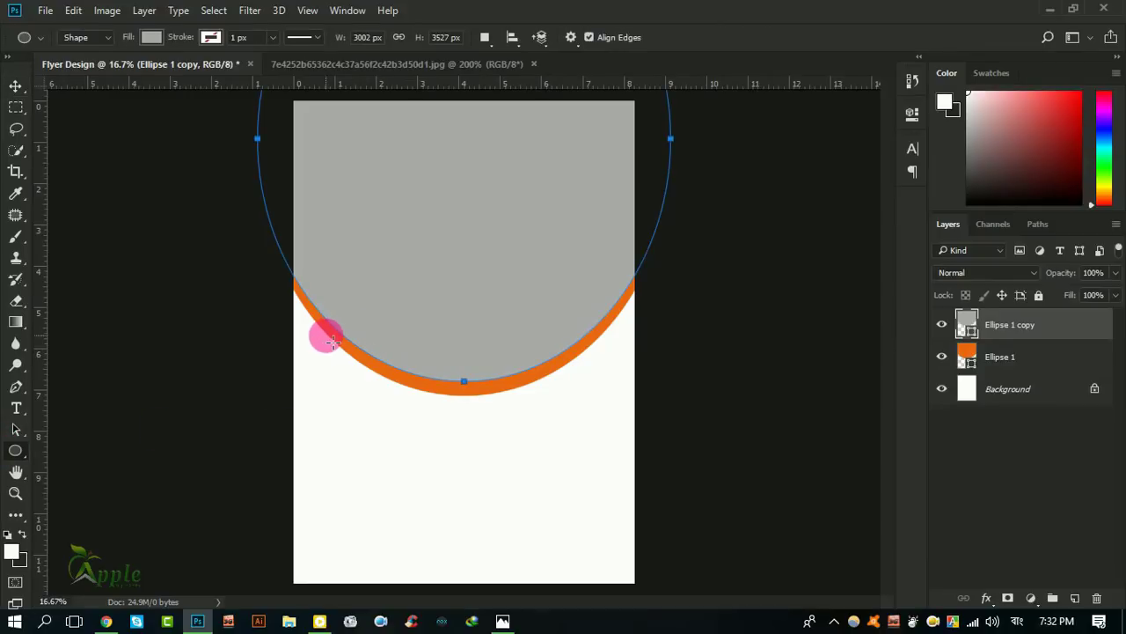
left_click_drag(328, 336, 366, 367)
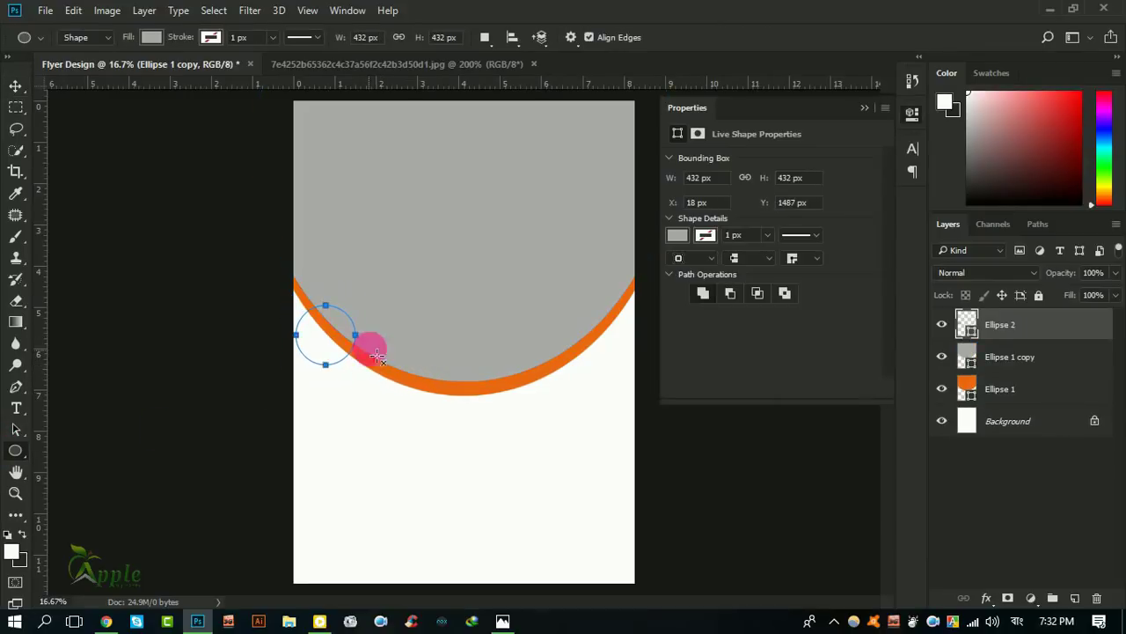
left_click(865, 107)
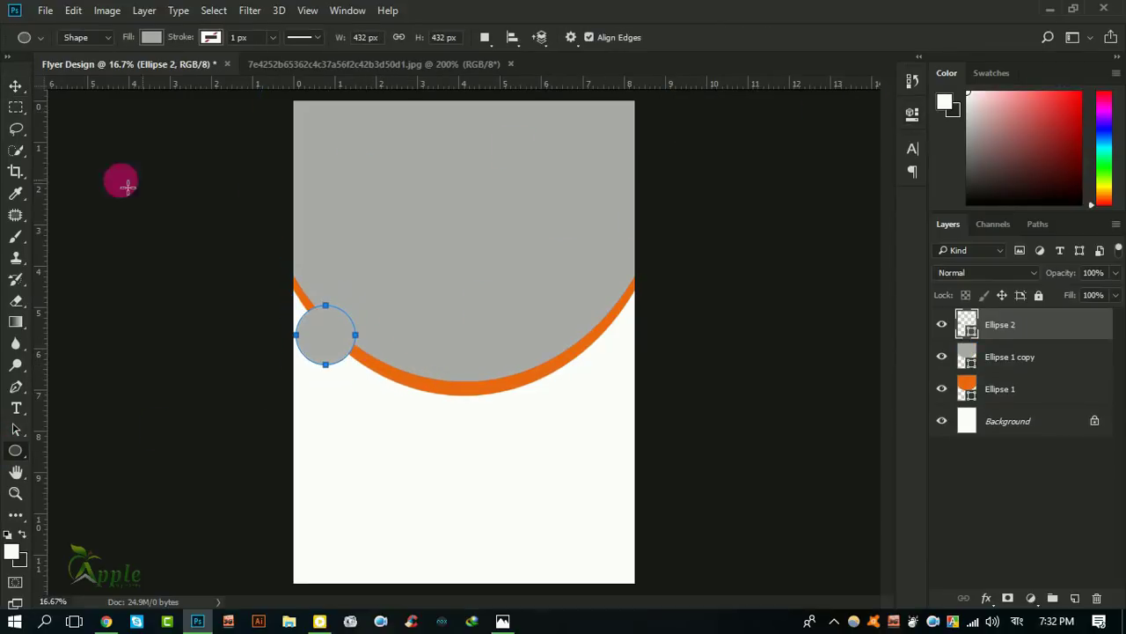
left_click(14, 88)
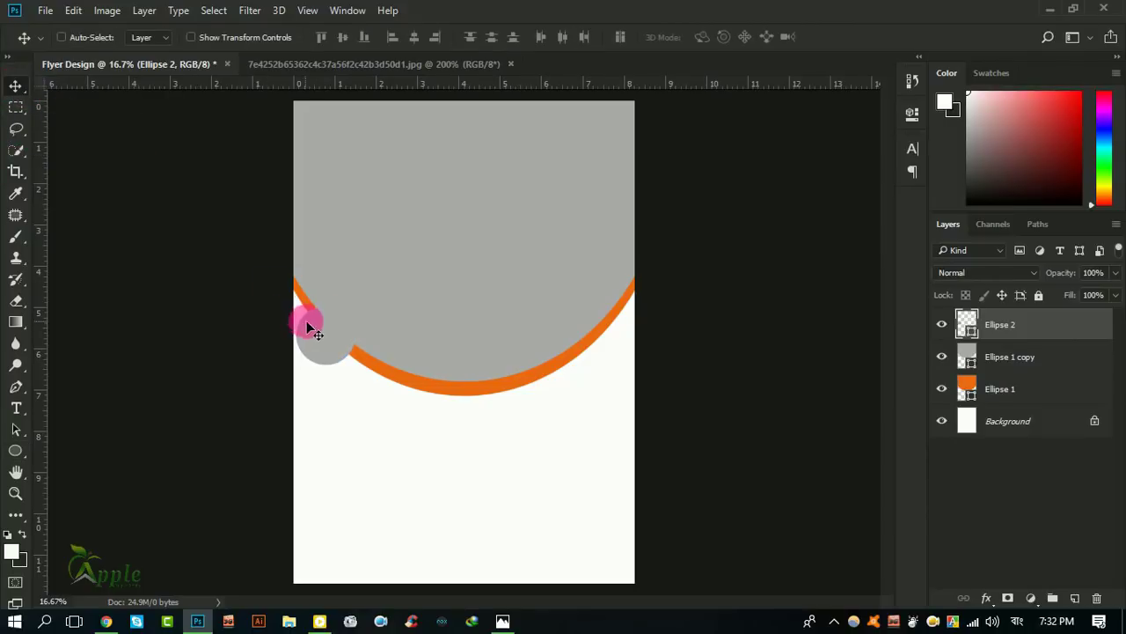
left_click_drag(308, 328, 327, 343)
left_click(73, 9)
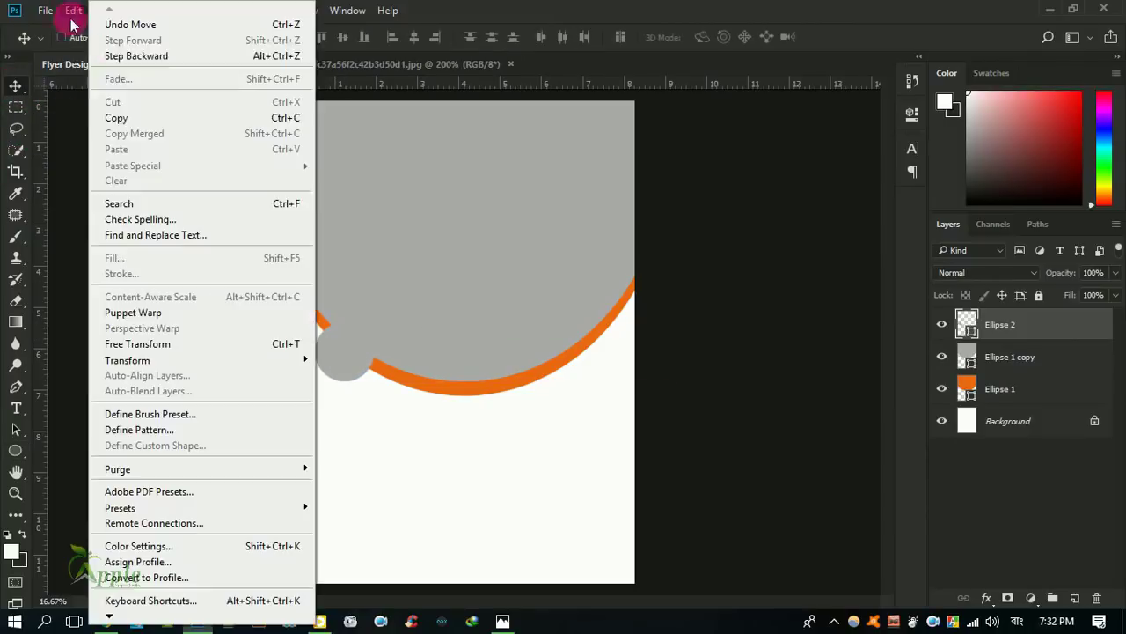
left_click(180, 344)
scroll(427, 369, "up", 1)
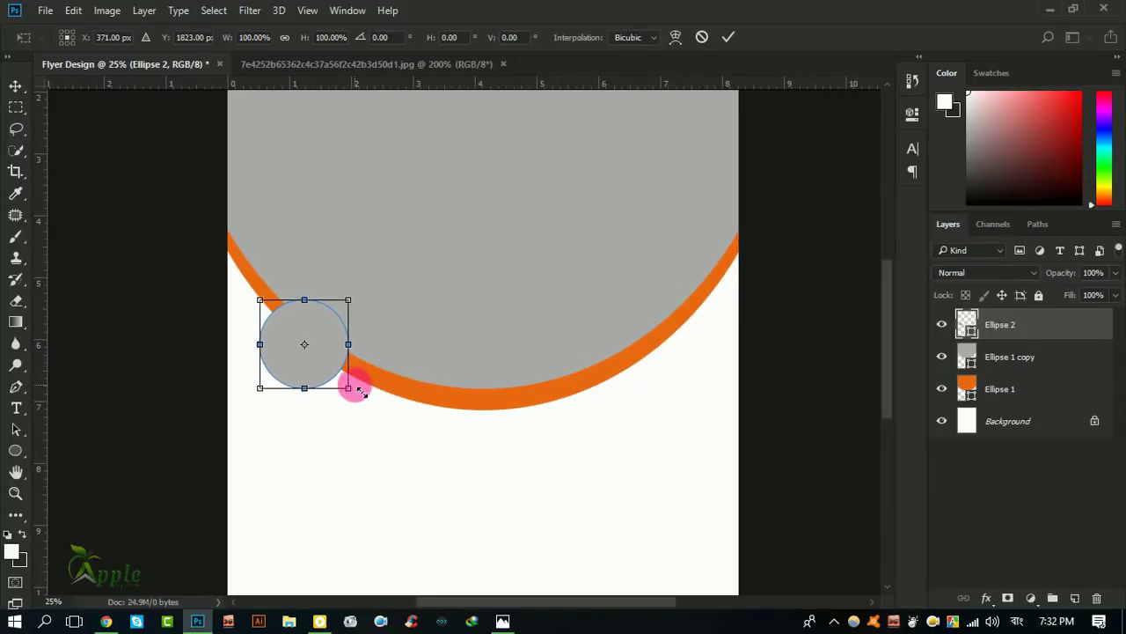
left_click_drag(361, 390, 372, 410)
left_click(729, 37)
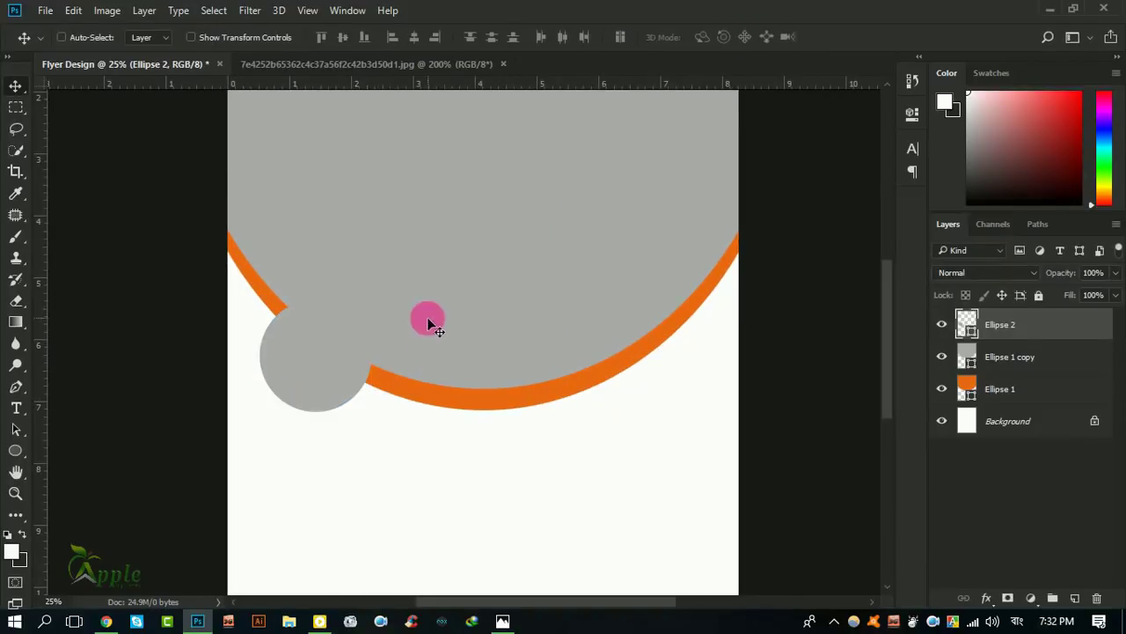
Duplicate the circle into a row of four along the arc and scale them to about 77%
left_click_drag(360, 337, 762, 355)
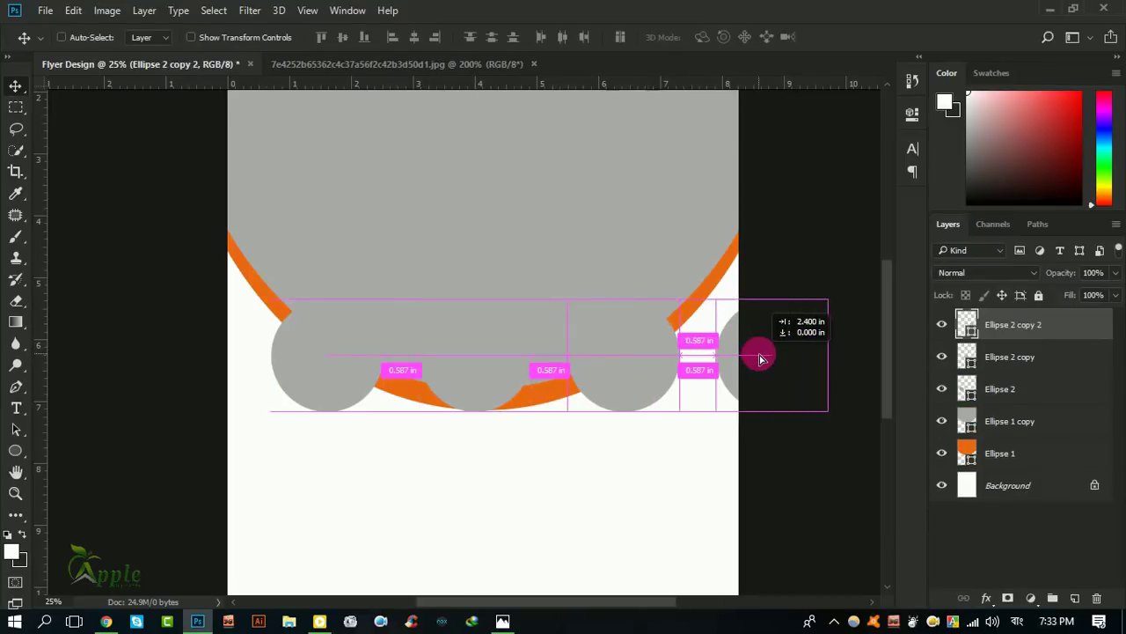
left_click(1049, 361, "ctrl")
left_click(1049, 389, "ctrl")
left_click(1049, 423, "ctrl")
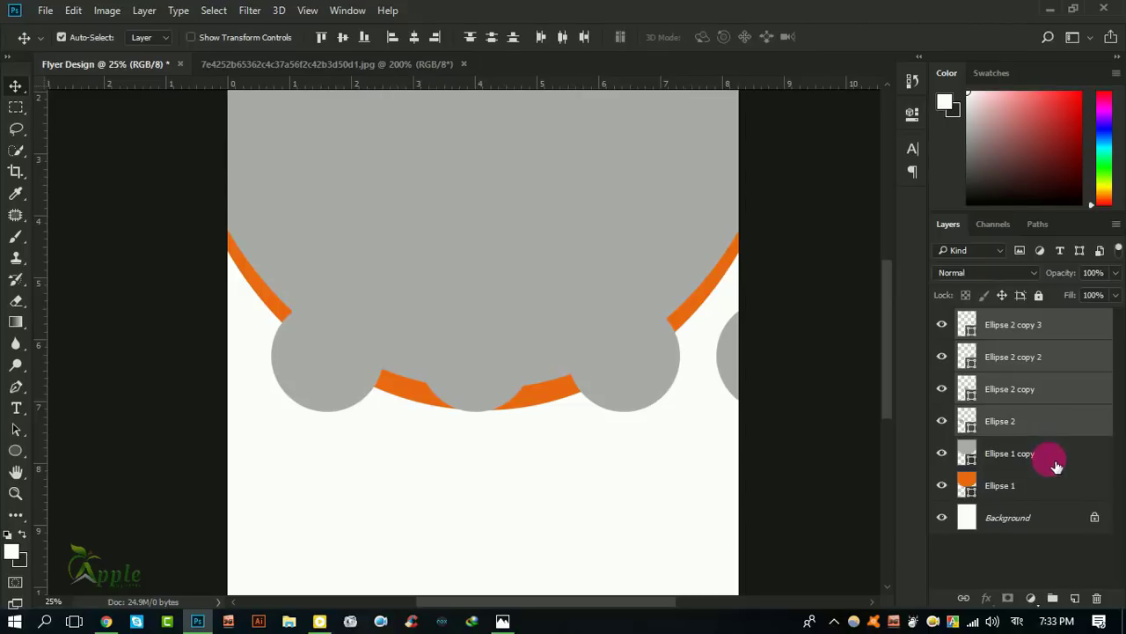
left_click(73, 11)
left_click(145, 345)
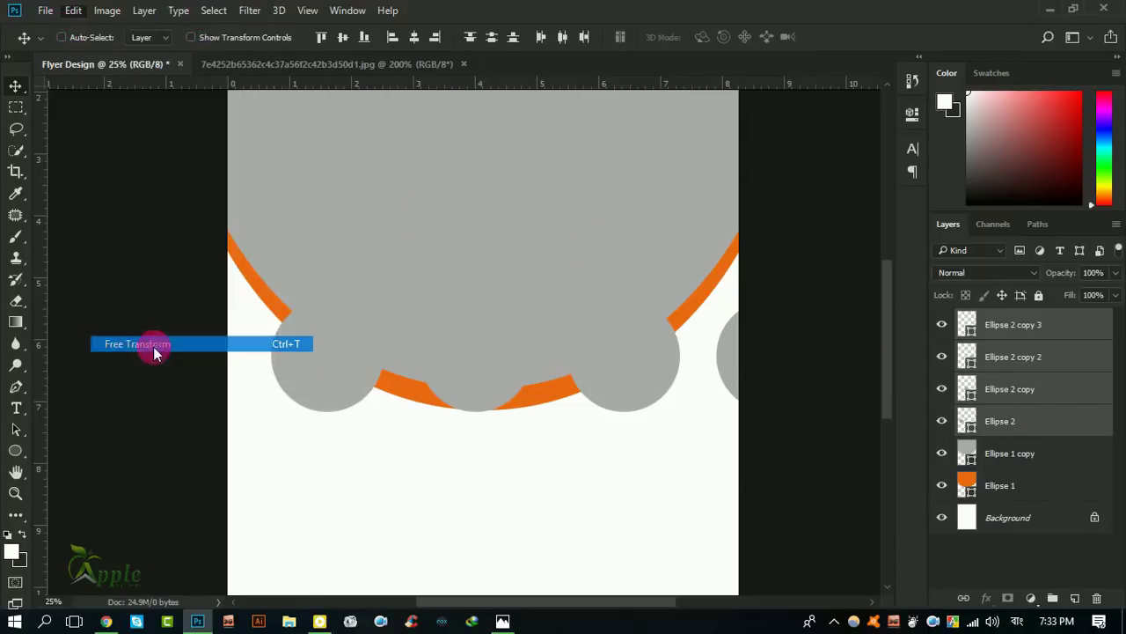
left_click_drag(831, 421, 705, 395)
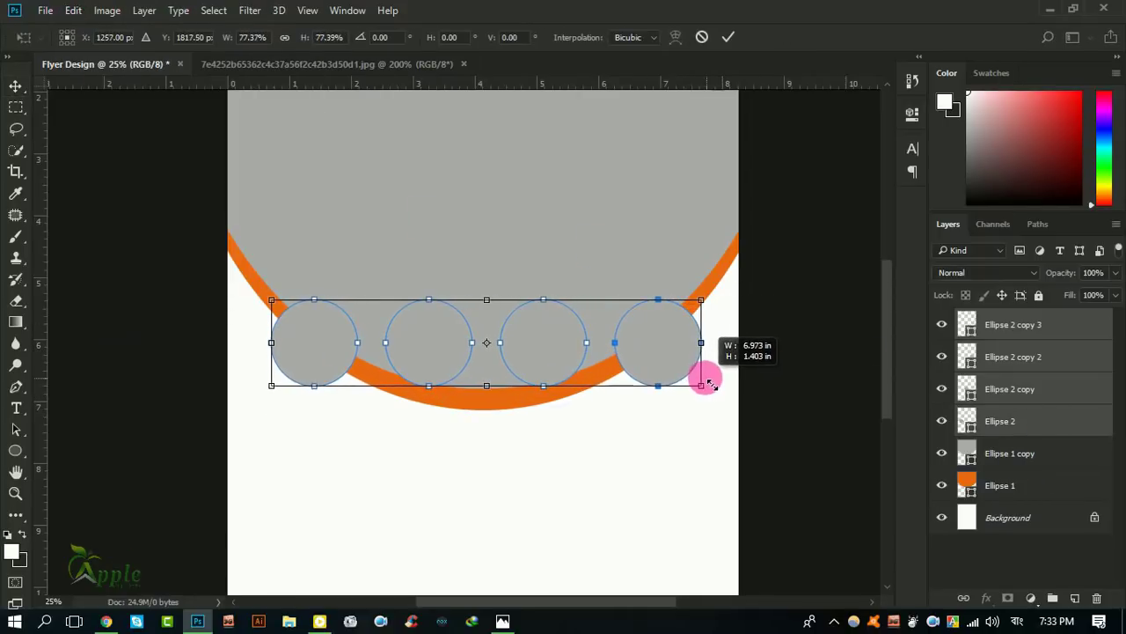
left_click_drag(663, 348, 661, 371)
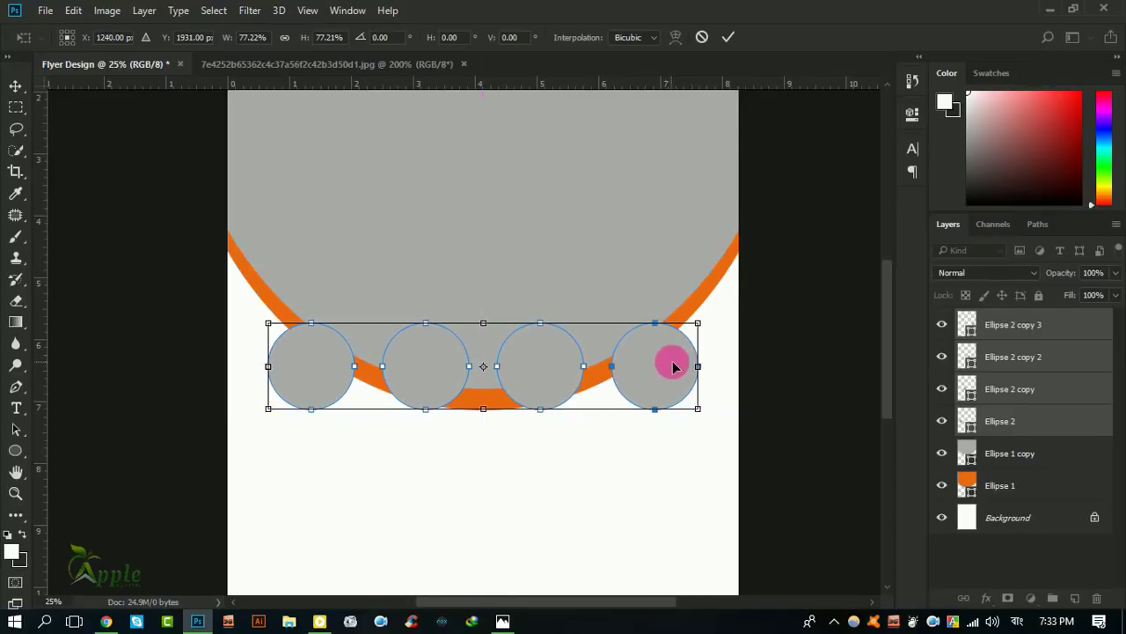
left_click(727, 37)
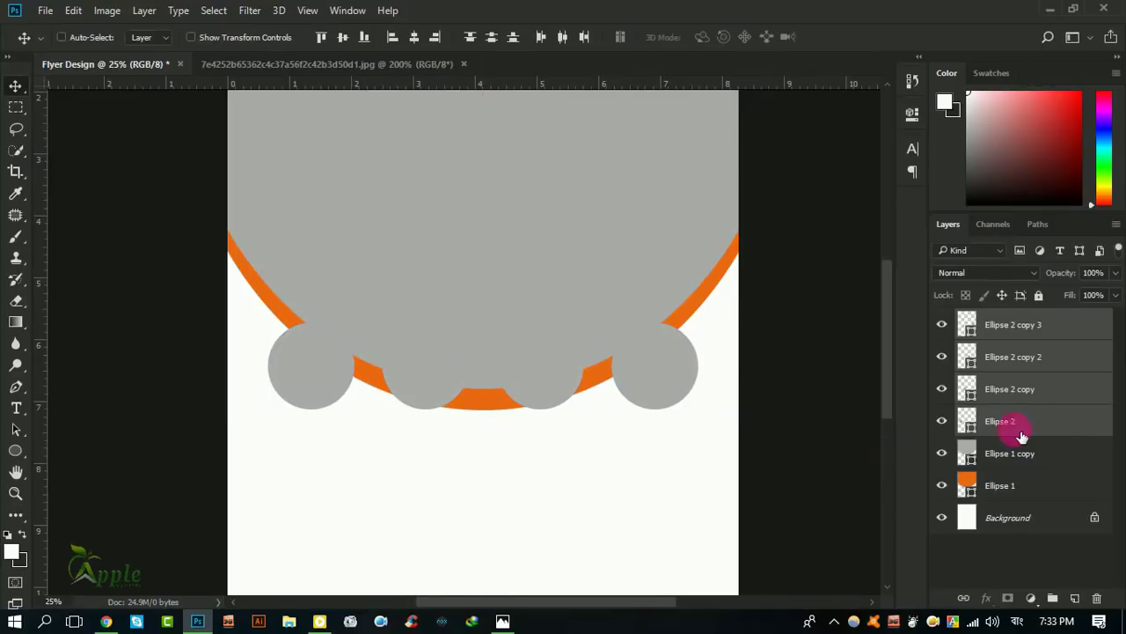
left_click(1060, 431)
Give Ellipse 2 a drop shadow at 58% opacity falling down-right
double_click(1075, 430)
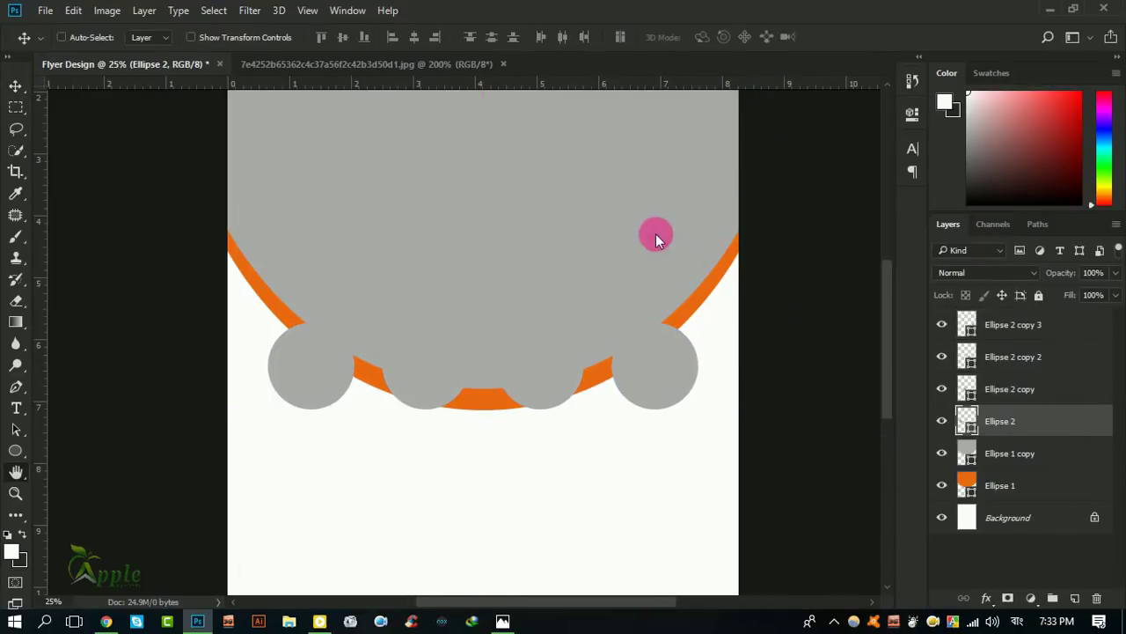
left_click_drag(566, 209, 924, 172)
left_click(658, 478)
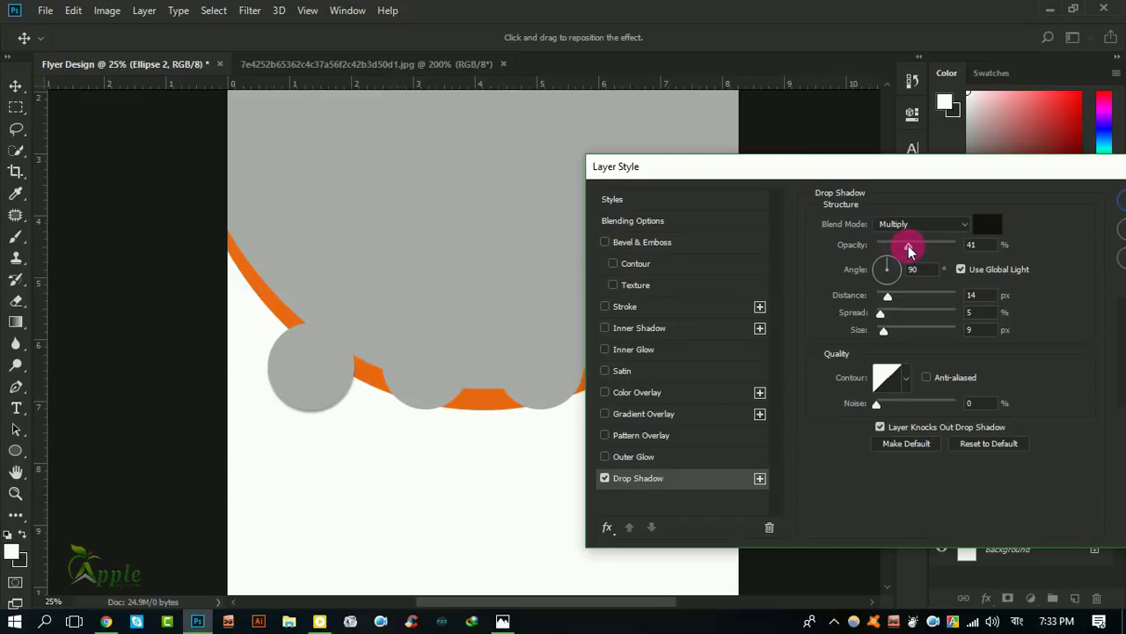
left_click_drag(909, 246, 925, 247)
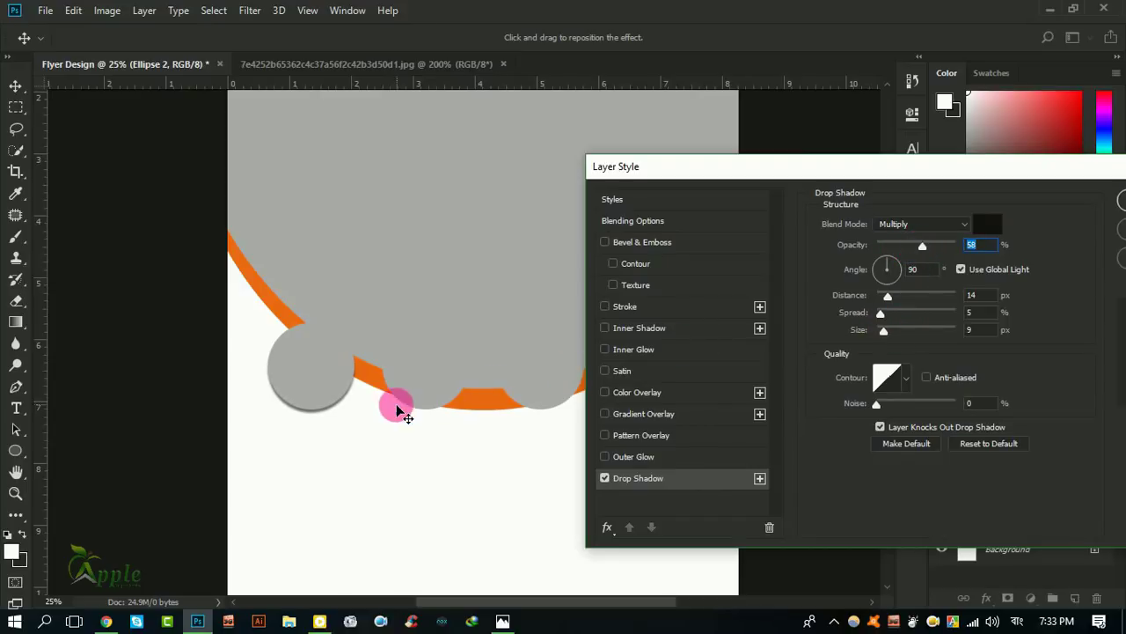
left_click(341, 387)
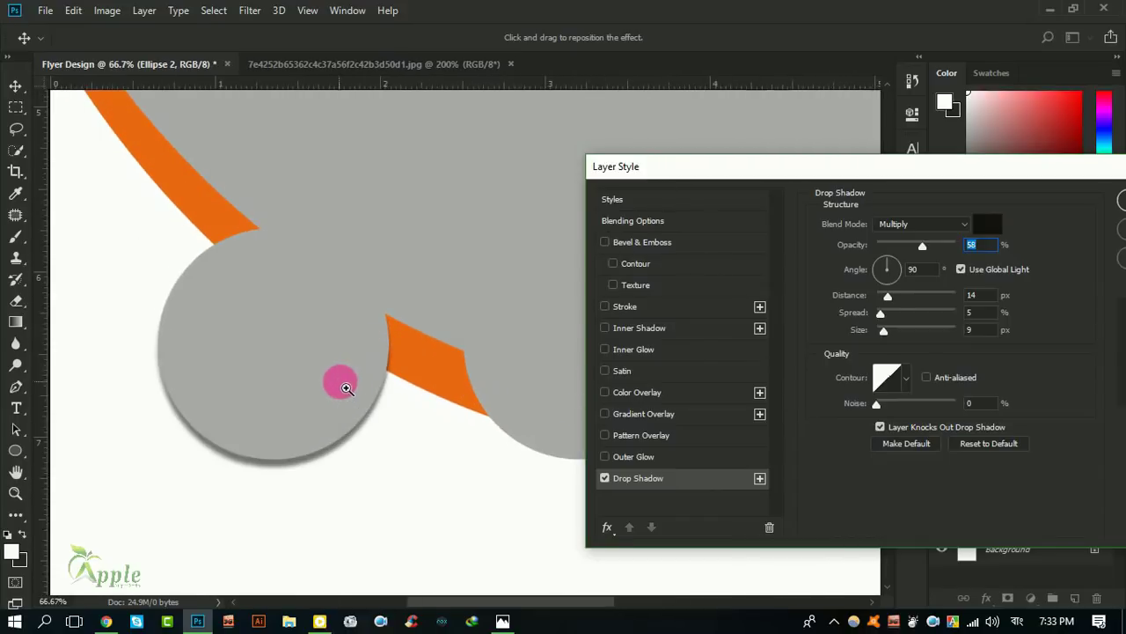
left_click_drag(355, 427, 440, 424)
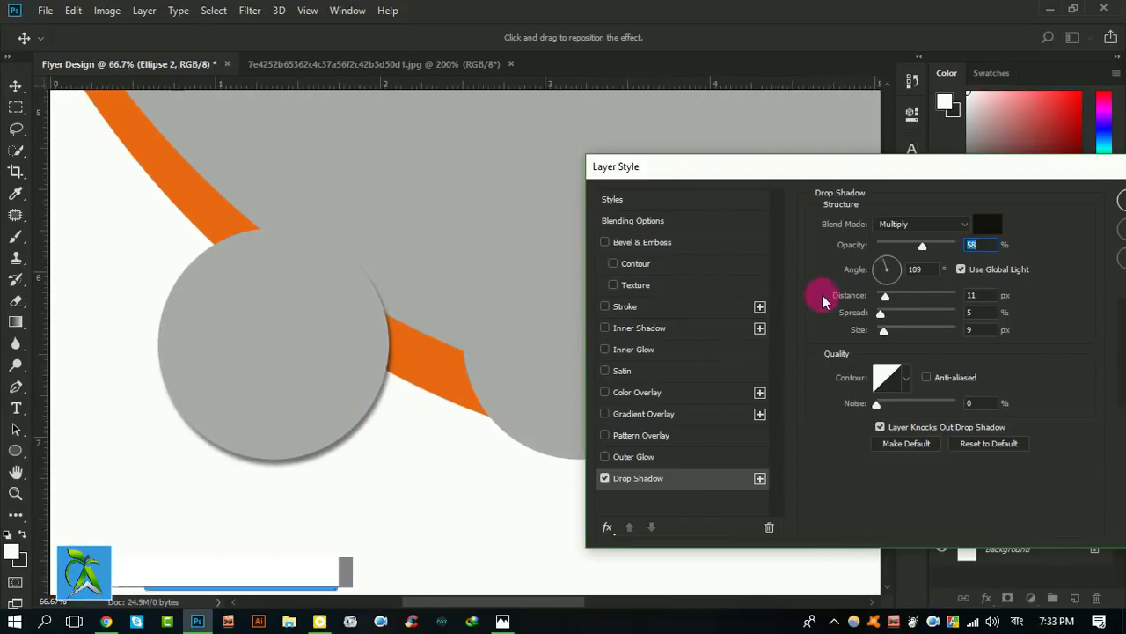
Add a white 16 px Inside stroke to Ellipse 2 and apply the layer style
left_click(637, 307)
left_click(860, 344)
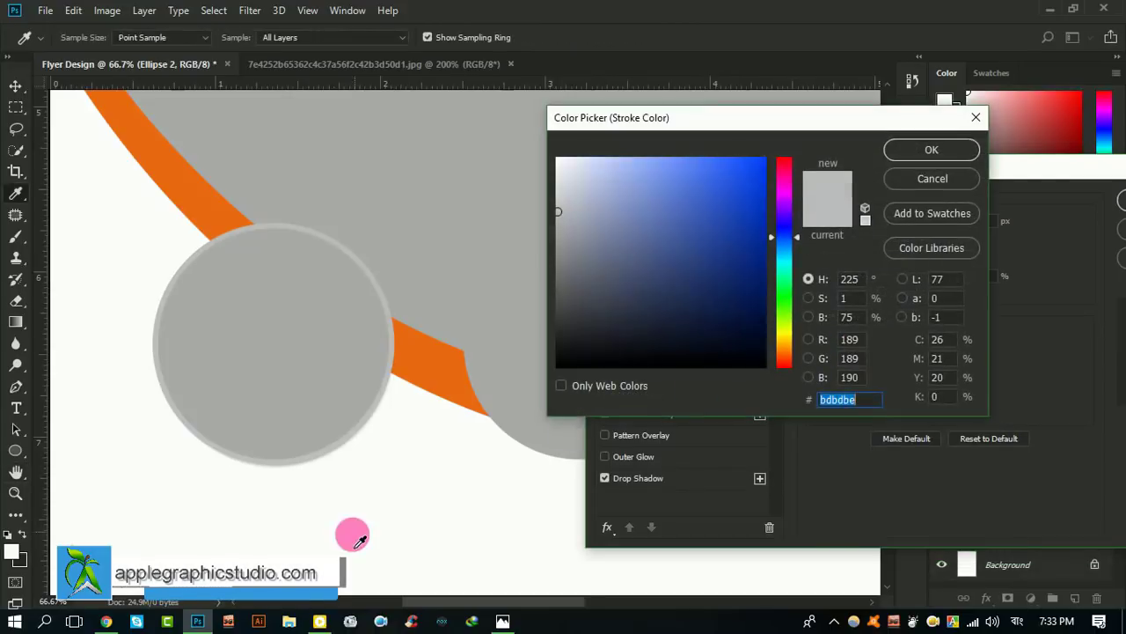
left_click(432, 475)
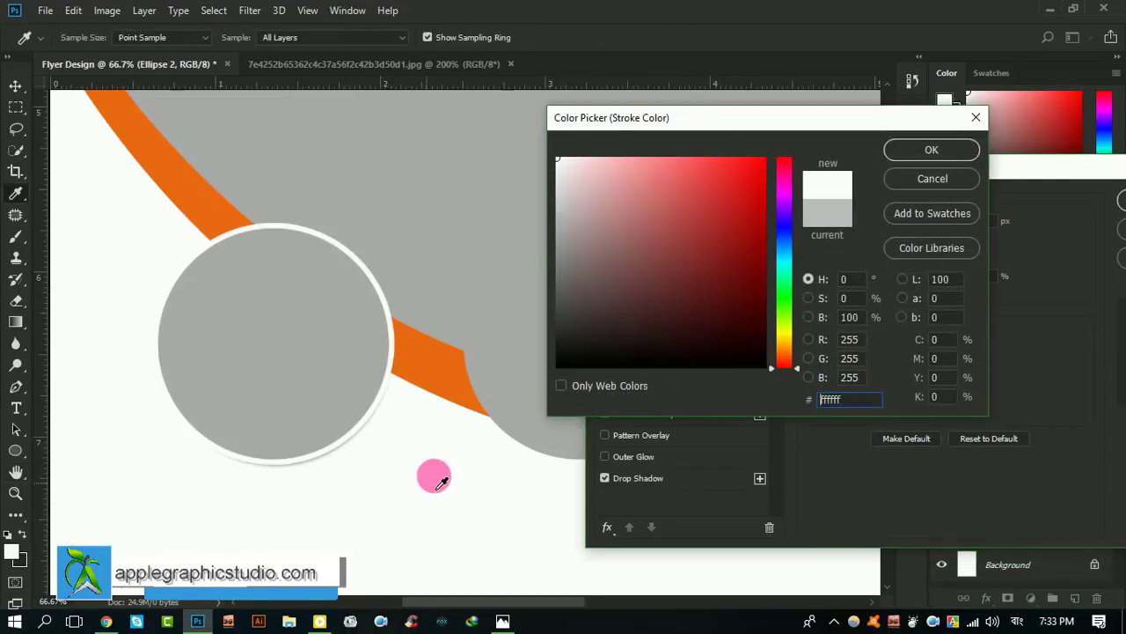
left_click(932, 154)
left_click(886, 220)
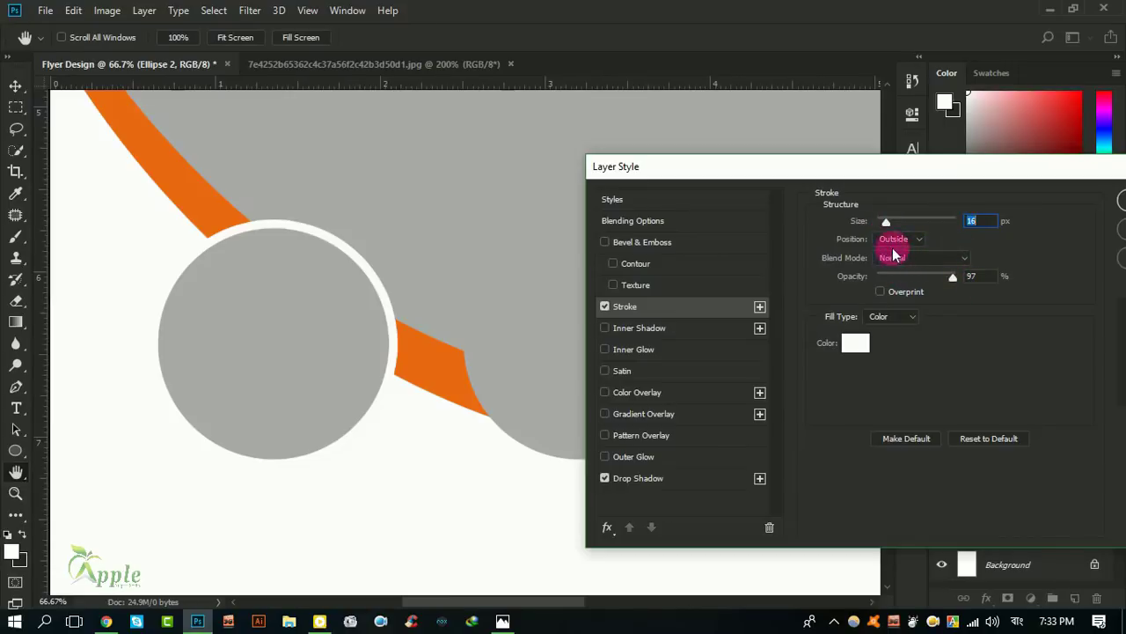
left_click(898, 239)
left_click(897, 263)
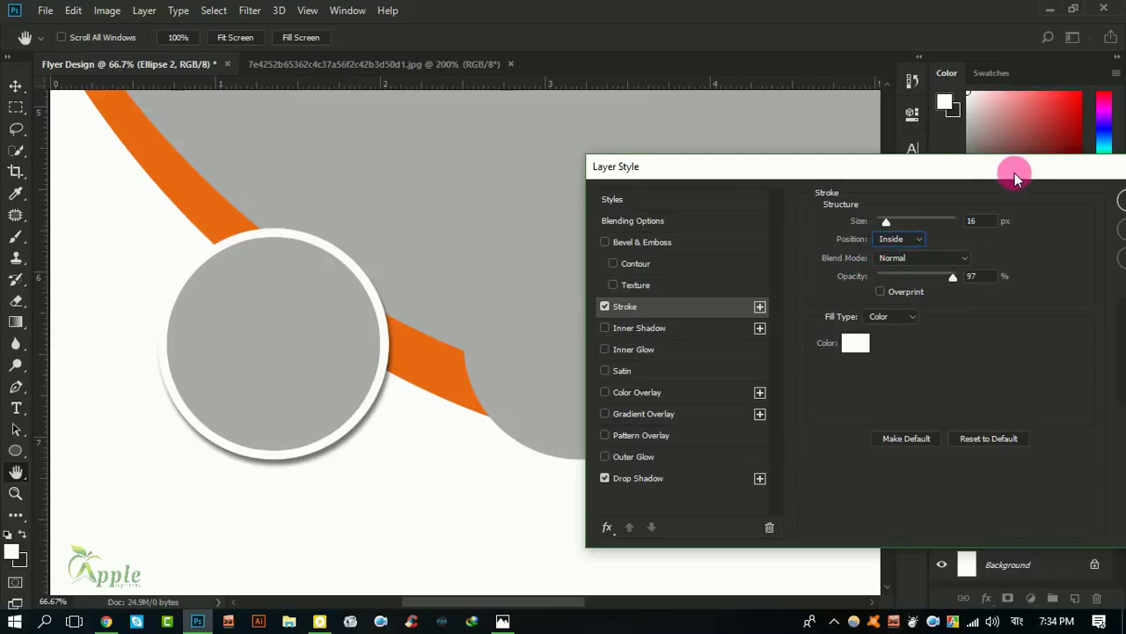
left_click_drag(1014, 172, 947, 182)
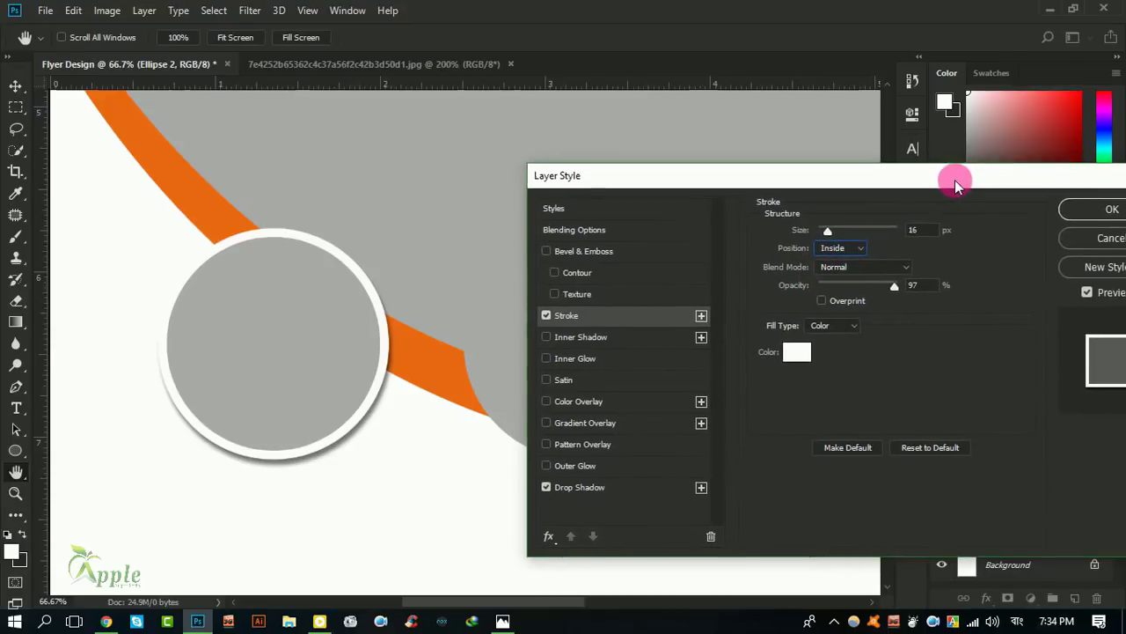
left_click(1078, 226)
Copy Ellipse 2's layer style and paste it onto the second circle
key("ctrl+minus")
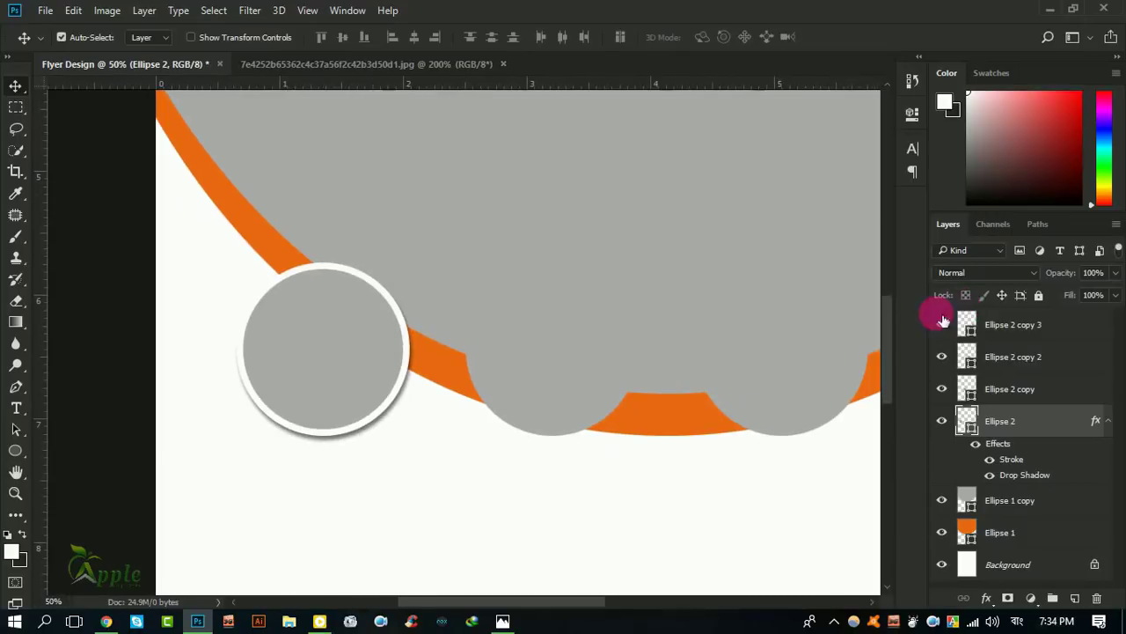
left_click_drag(822, 334, 711, 377)
right_click(1118, 433)
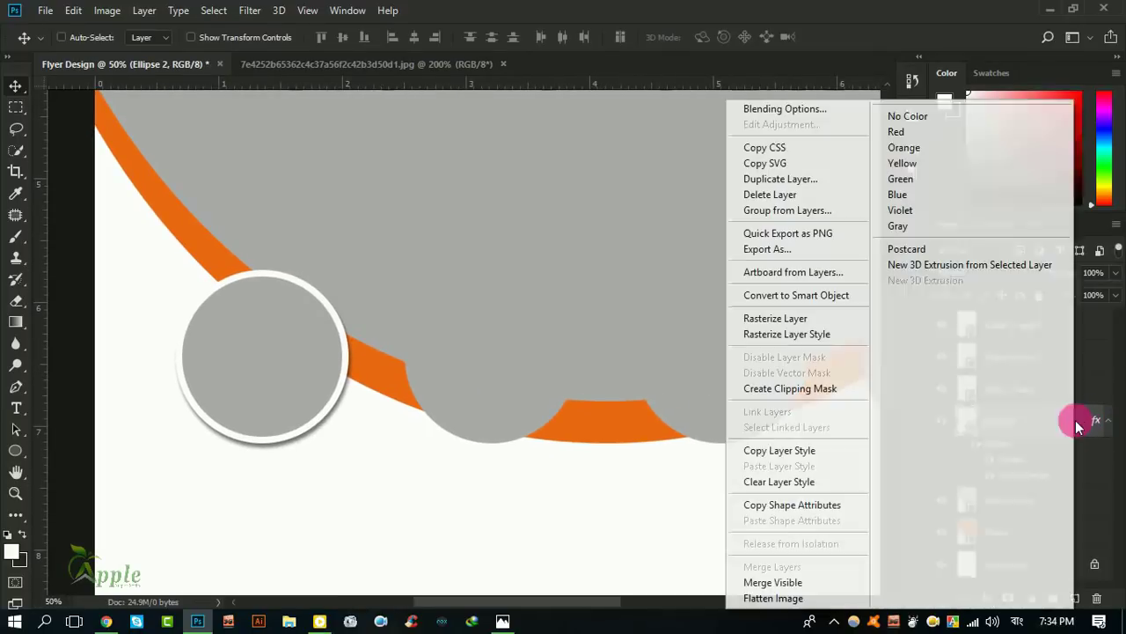
left_click(795, 456)
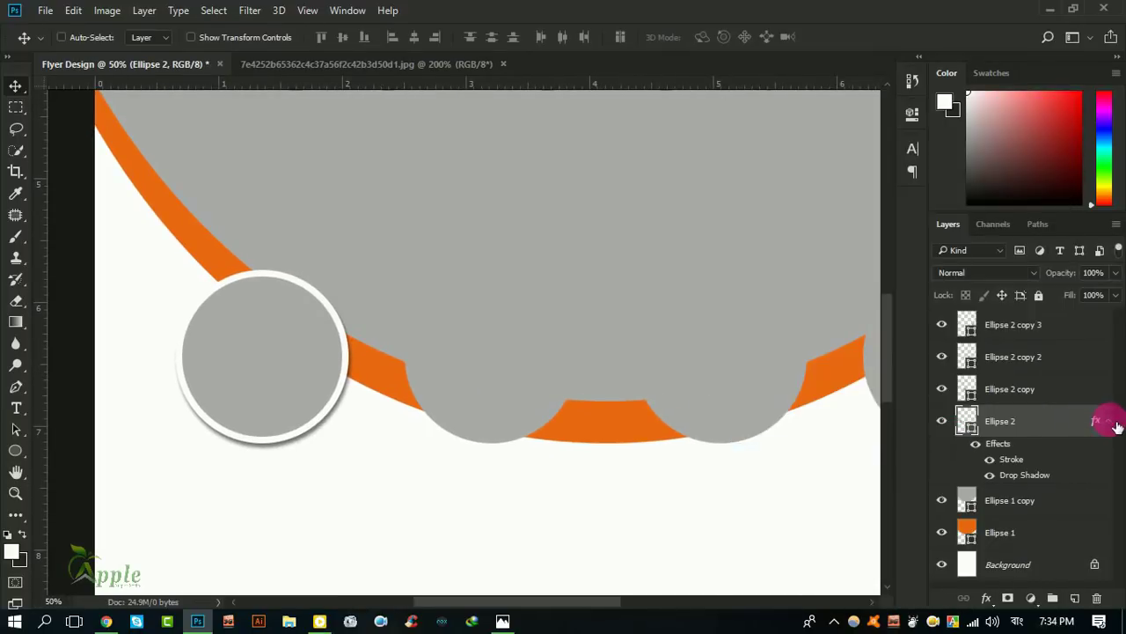
left_click(1114, 422)
left_click(1030, 385)
right_click(1030, 388)
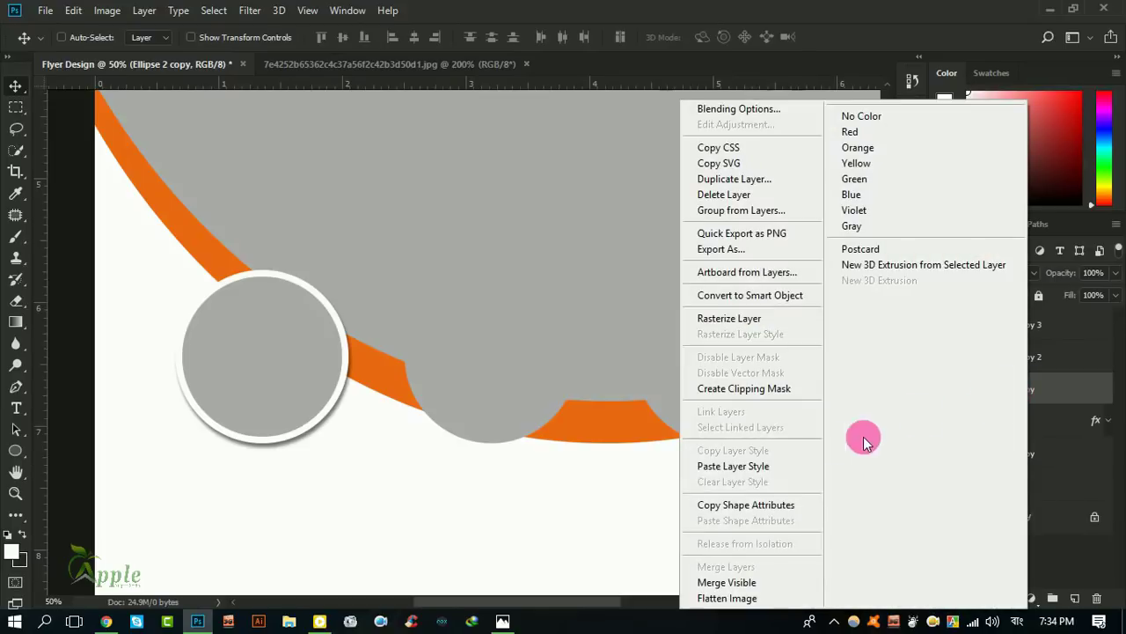
left_click(773, 467)
Paste the same stroke and shadow style onto the third and fourth circles
right_click(1048, 358)
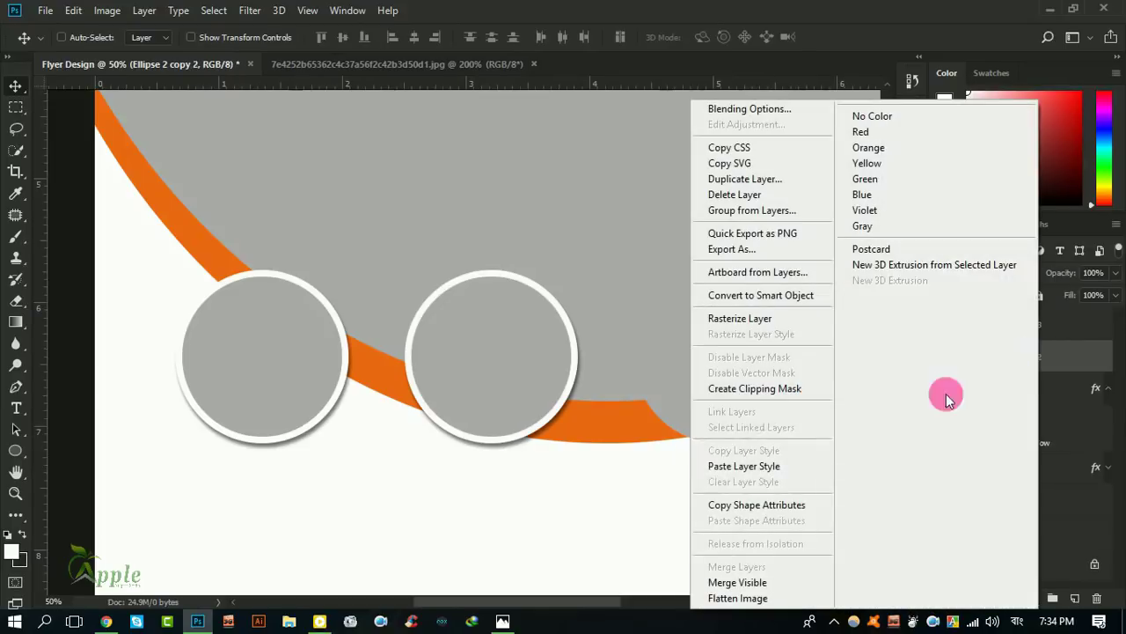
left_click(788, 465)
scroll(686, 390, "right", 5)
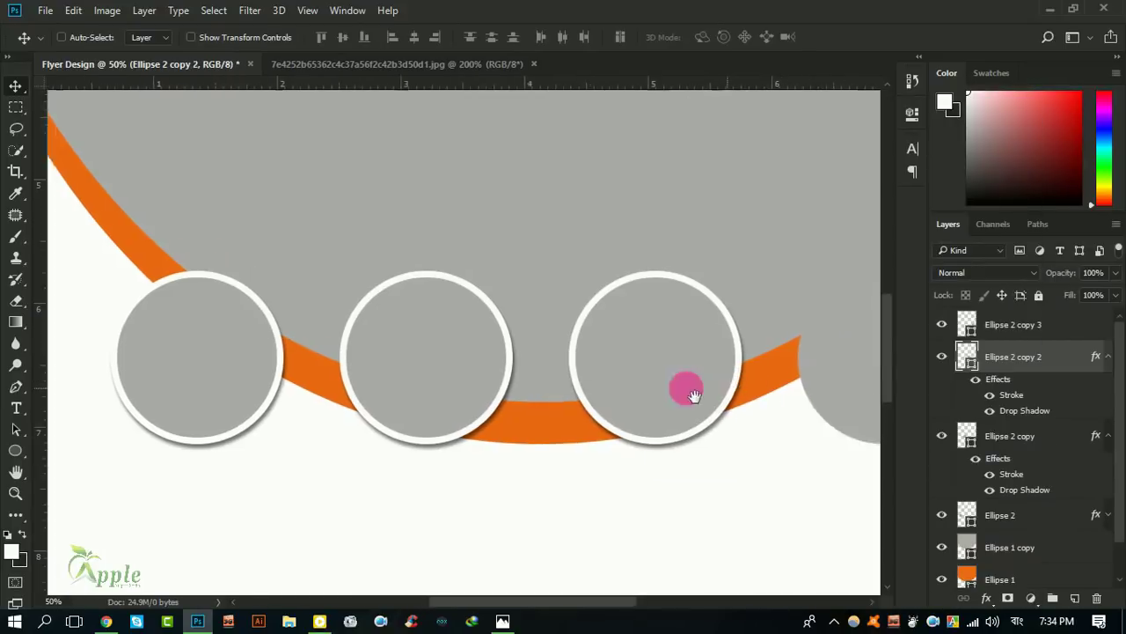
left_click(1047, 323)
right_click(1047, 324)
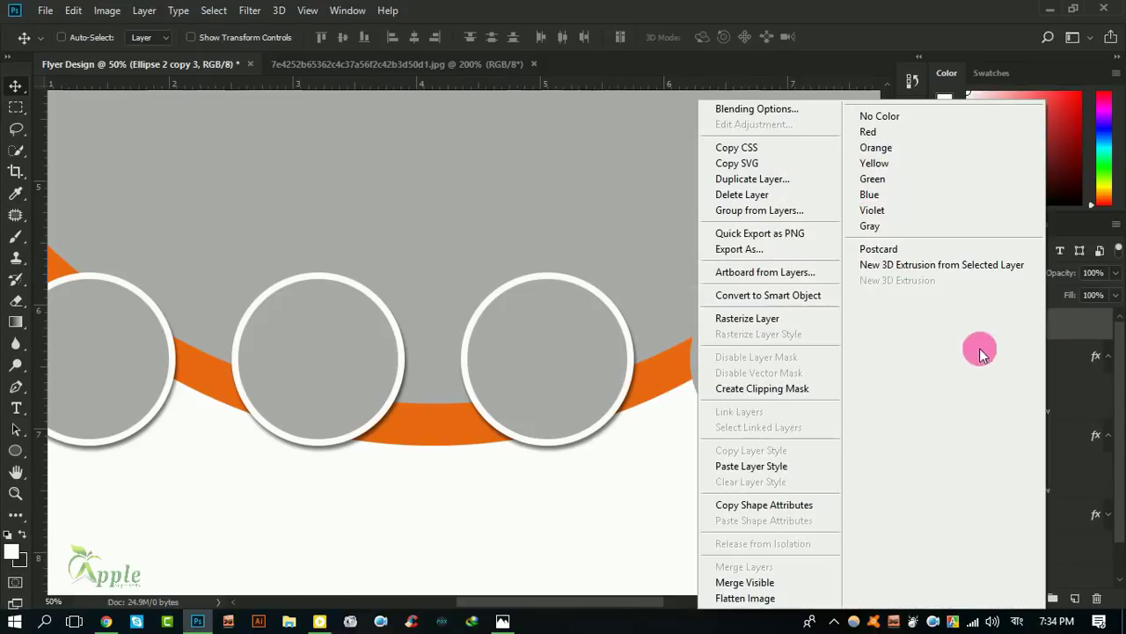
left_click(797, 465)
Select all four circle layers and put them into Group 1
left_click(1108, 324)
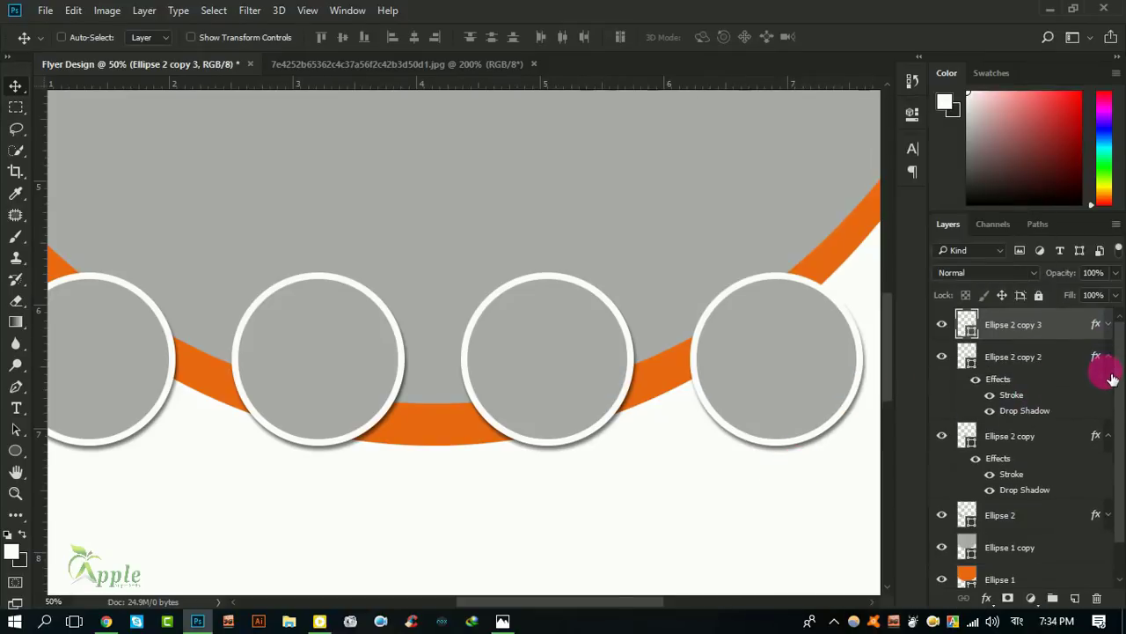
left_click(1108, 356)
left_click(1108, 388)
left_click(1108, 420)
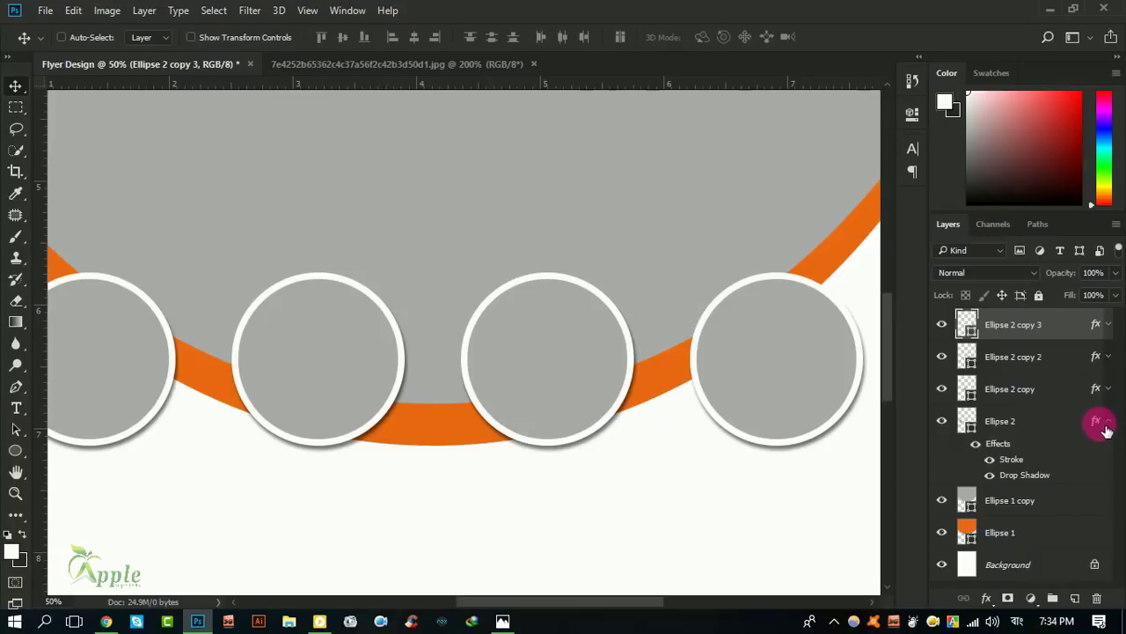
left_click(1108, 421)
left_click(1047, 421, "shift")
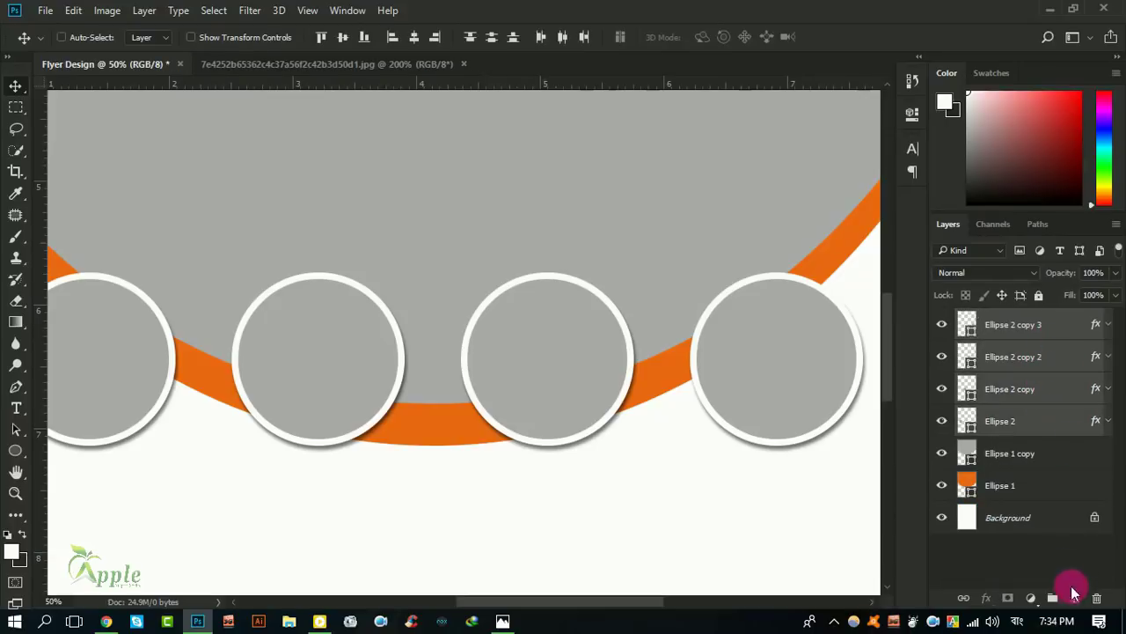
left_click(1053, 598)
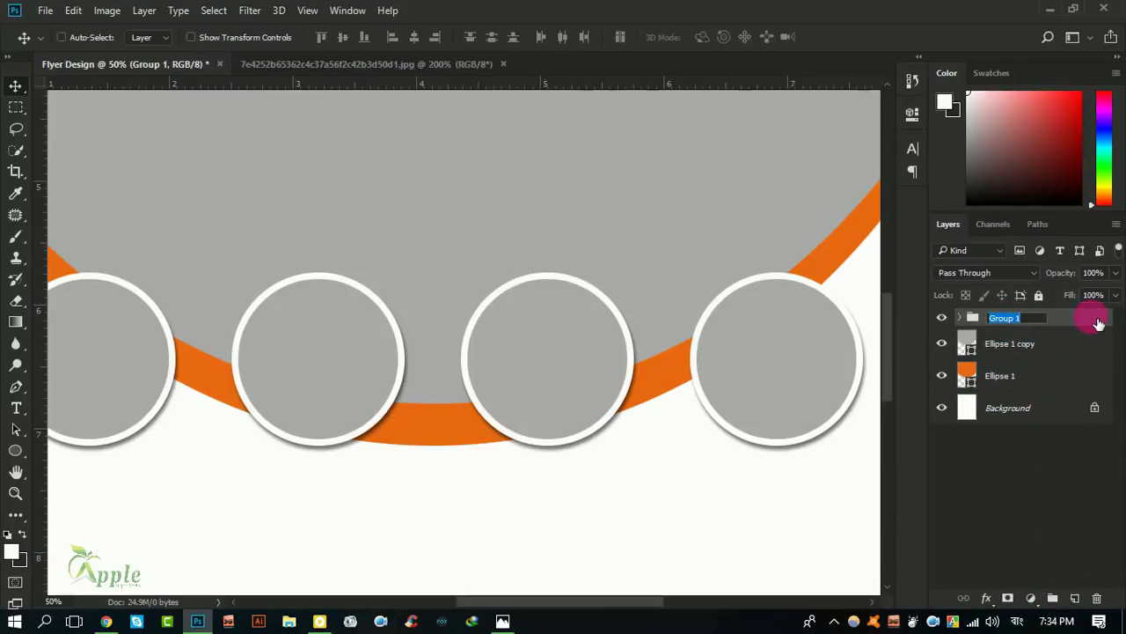
Rename the circle group to pp
key("Return")
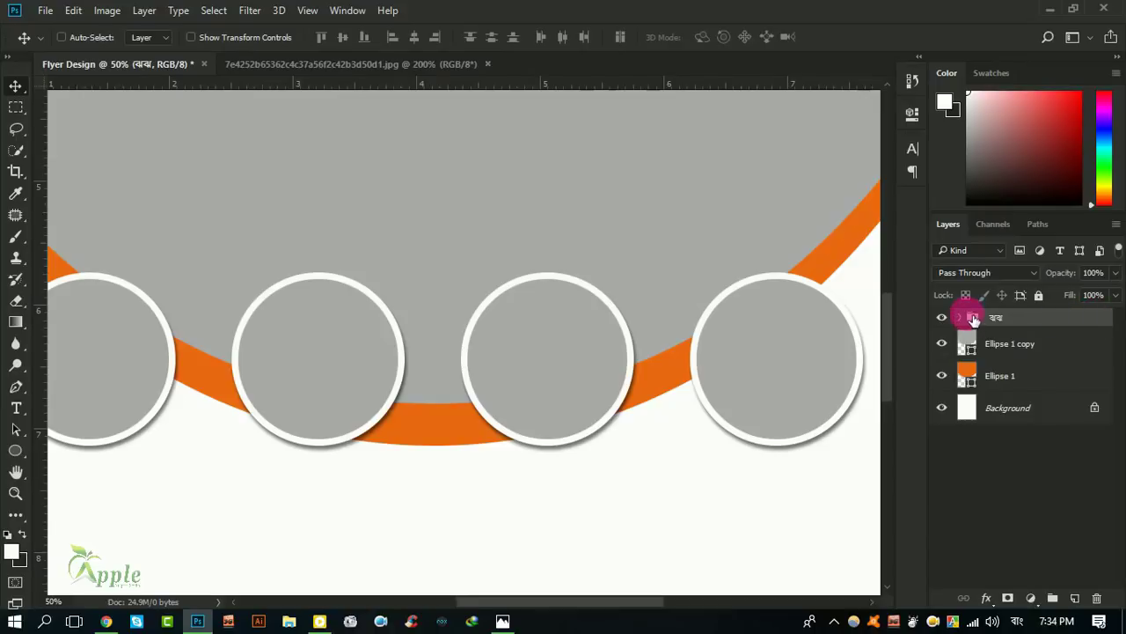
left_click(1016, 621)
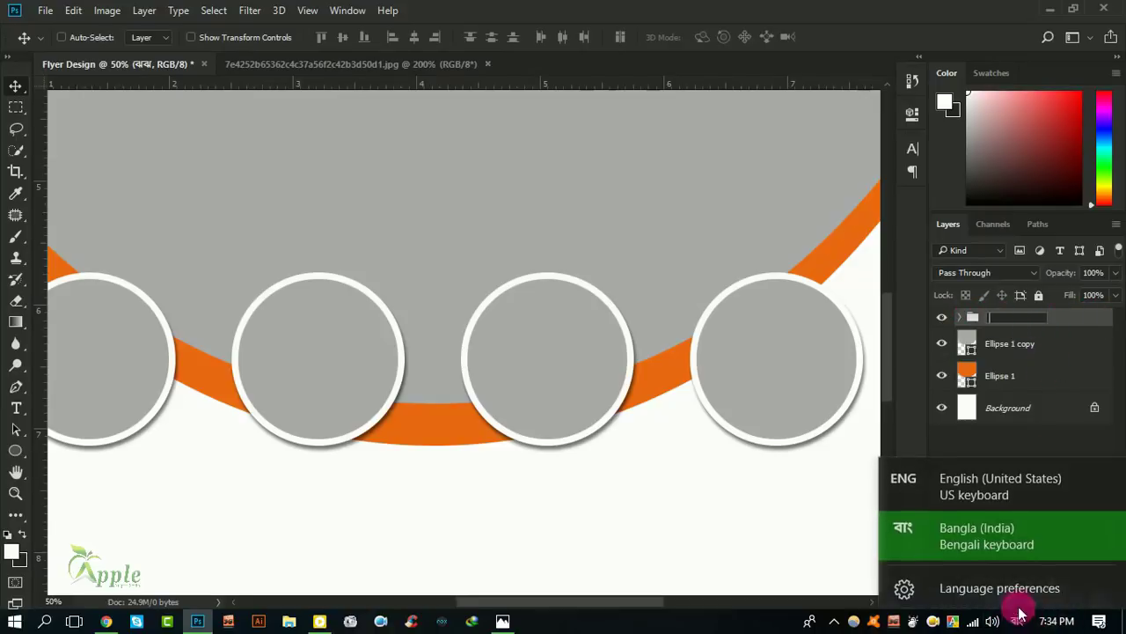
left_click(1001, 483)
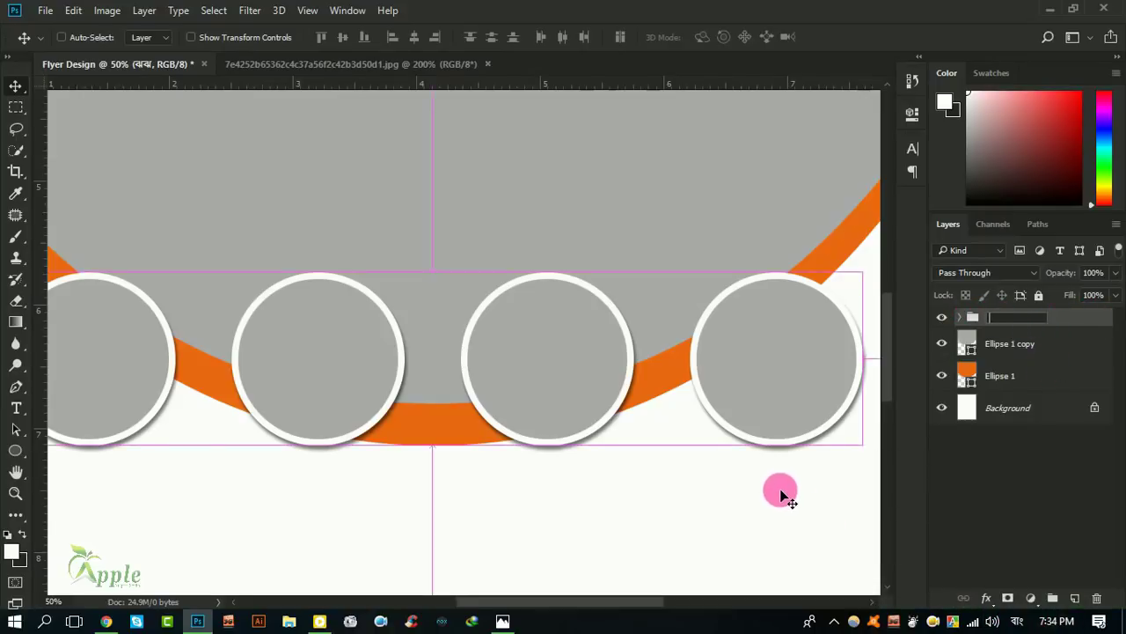
left_click(1000, 317)
type("PP")
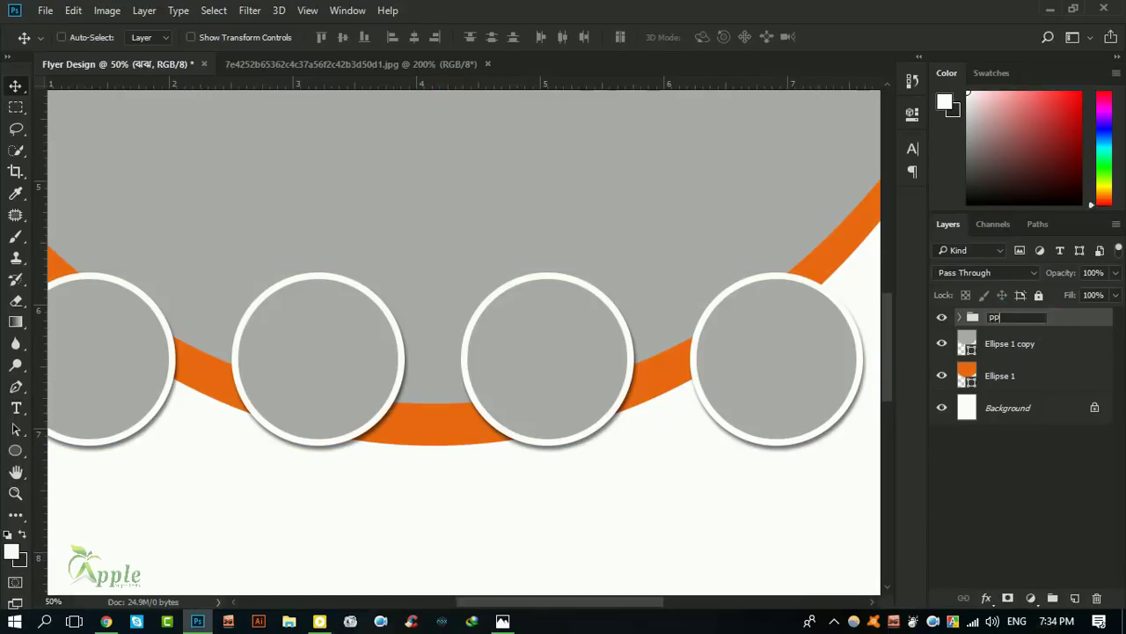
left_click(1054, 323)
Unlock the Background layer and group it with the arc layers as BG
left_click(1095, 407)
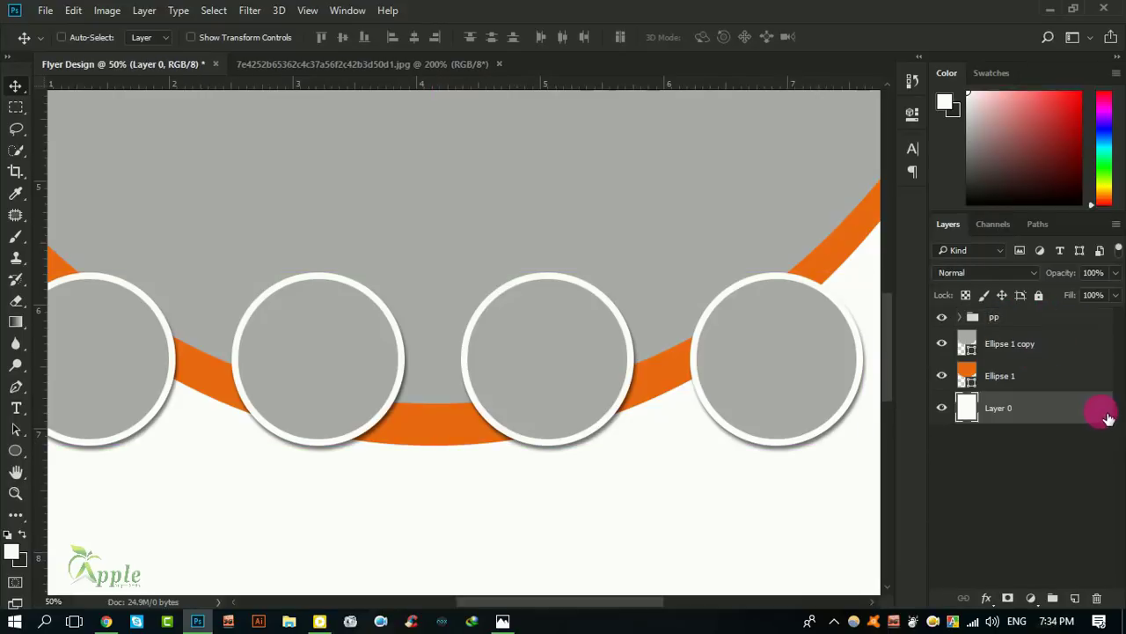
left_click(1036, 345, "shift")
key("ctrl+g")
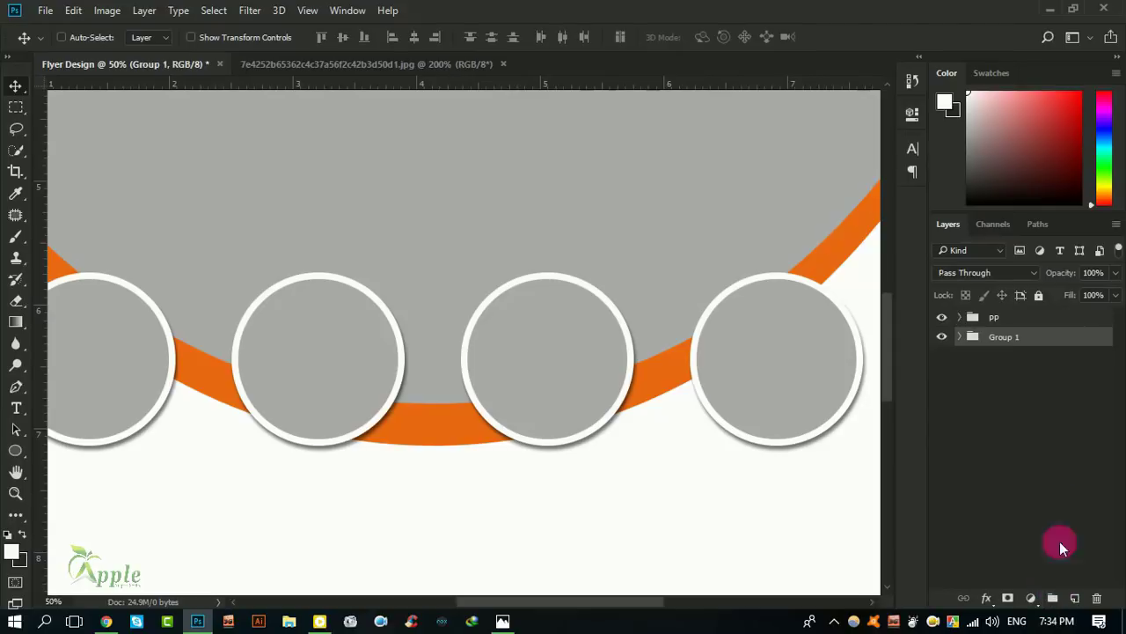
type("BG")
key("Return")
Place the team photo from Downloads near the top of the flyer
scroll(661, 307, "down", 1)
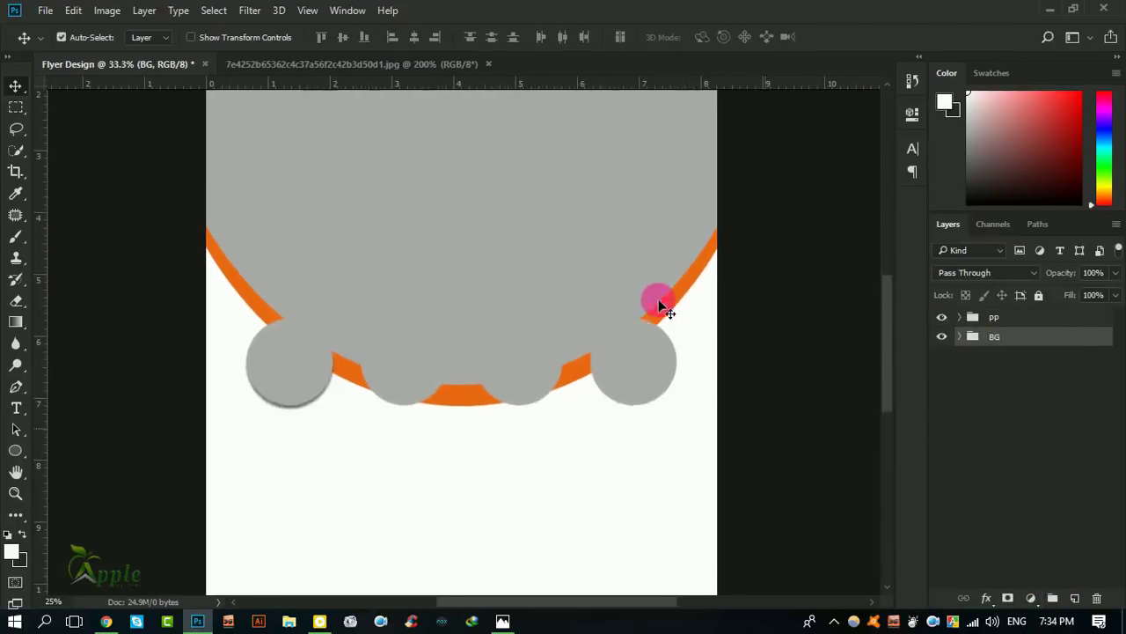
scroll(536, 279, "down", 1)
left_click_drag(608, 374, 624, 429)
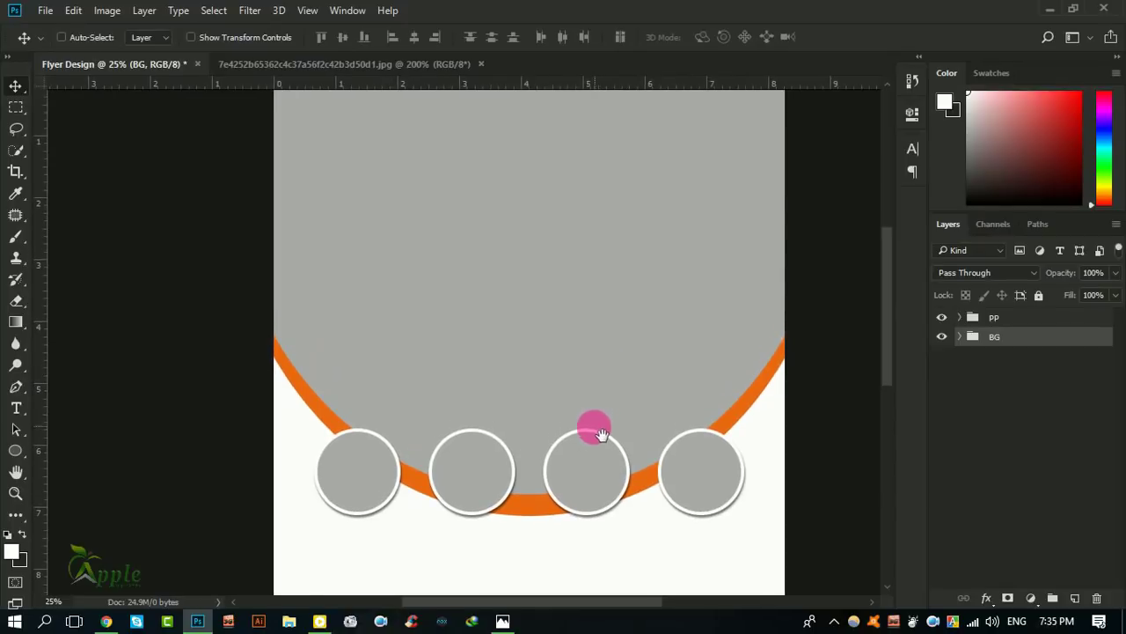
left_click_drag(594, 485, 596, 226)
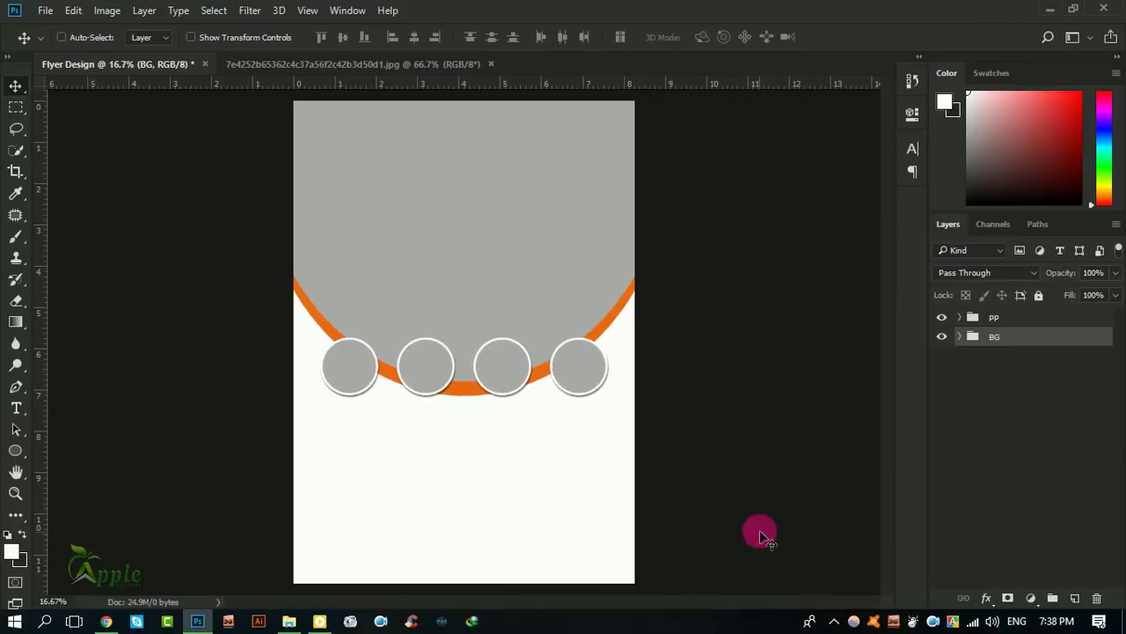
left_click(293, 622)
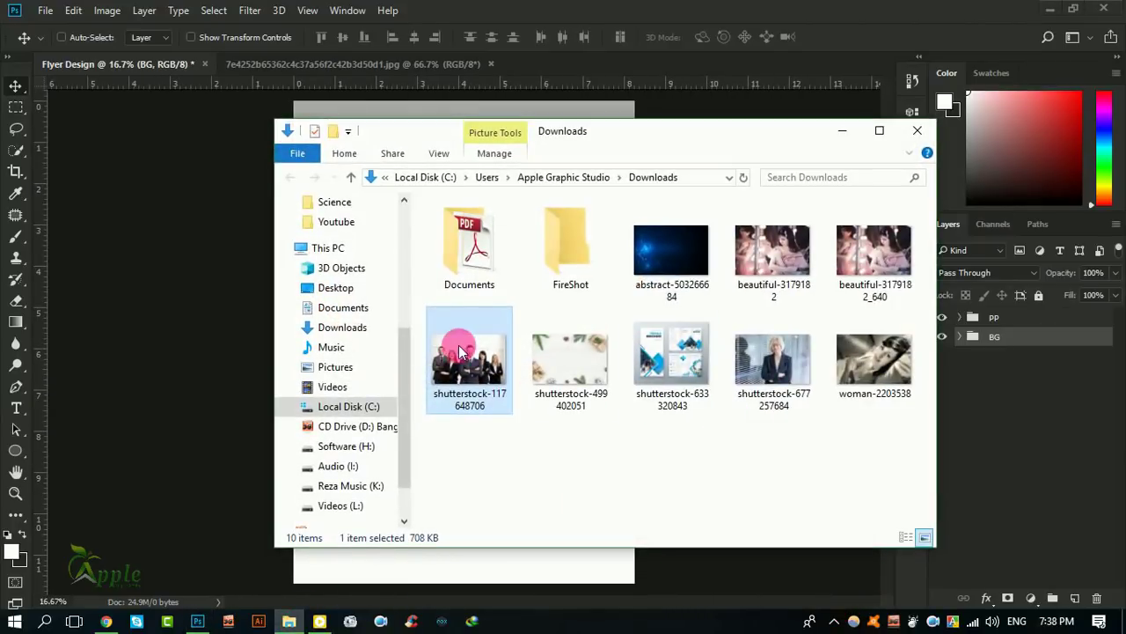
left_click_drag(459, 345, 226, 189)
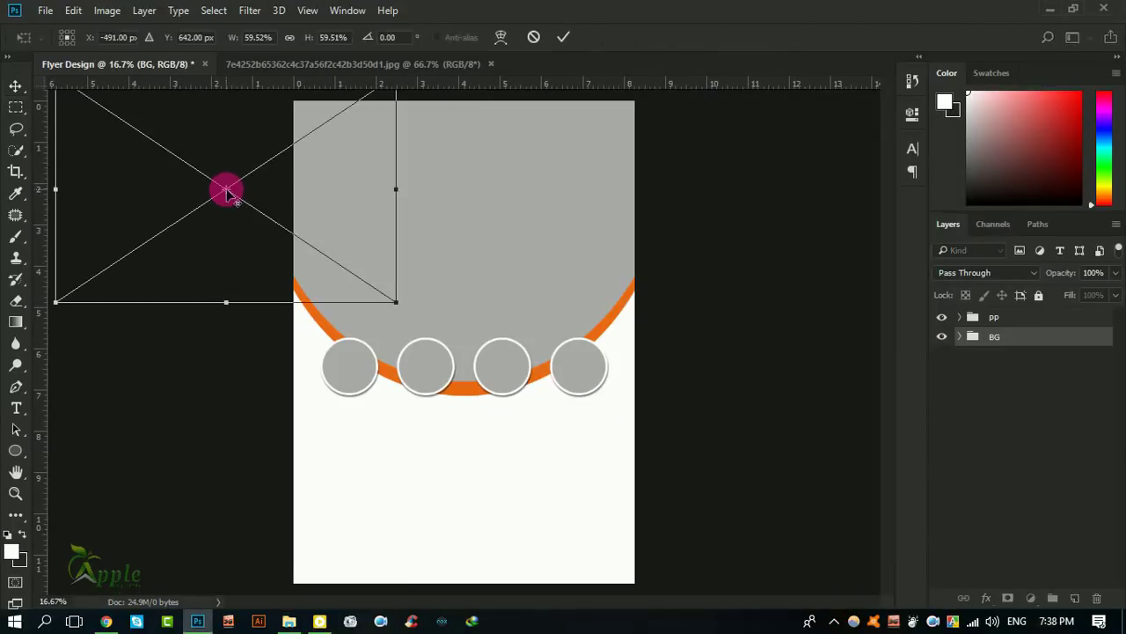
left_click_drag(344, 210, 582, 236)
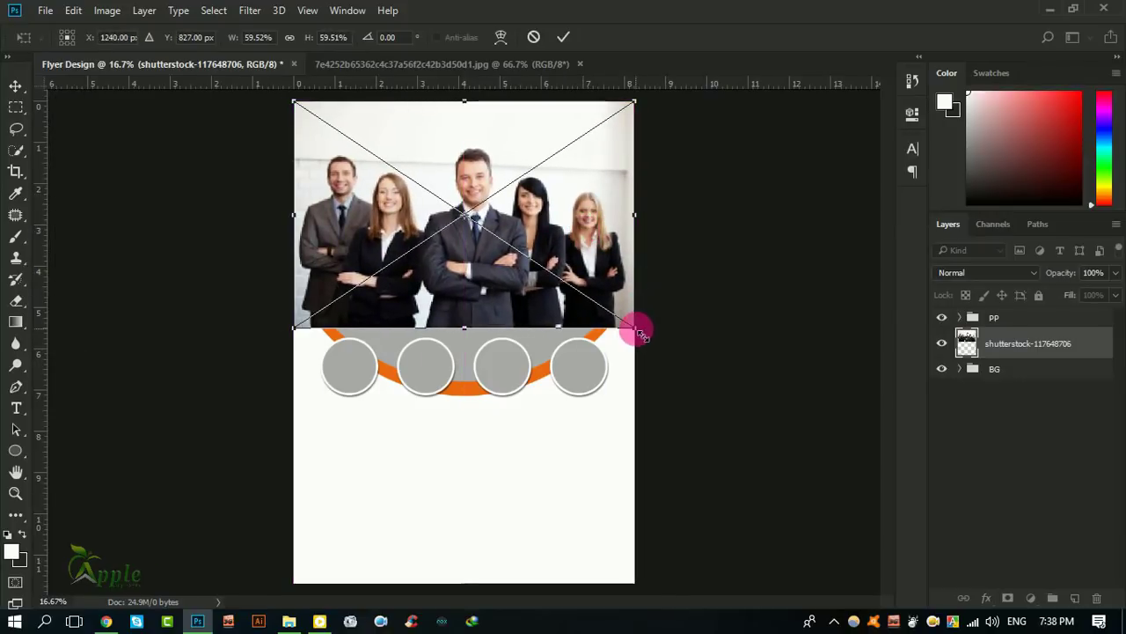
Scale the team photo to 75.38%, position it across the flyer's top behind the circles
left_click_drag(635, 327, 666, 358)
left_click_drag(611, 299, 613, 322)
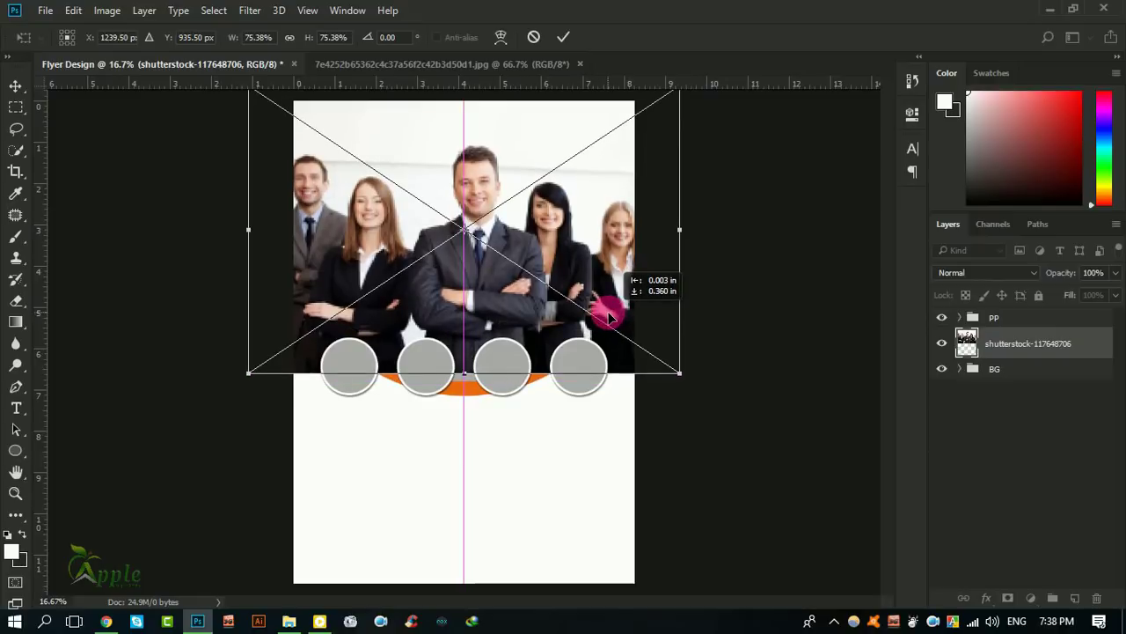
mouse_move(614, 322)
left_mouse_down()
mouse_move(605, 317)
mouse_move(649, 304)
mouse_move(644, 294)
left_mouse_up()
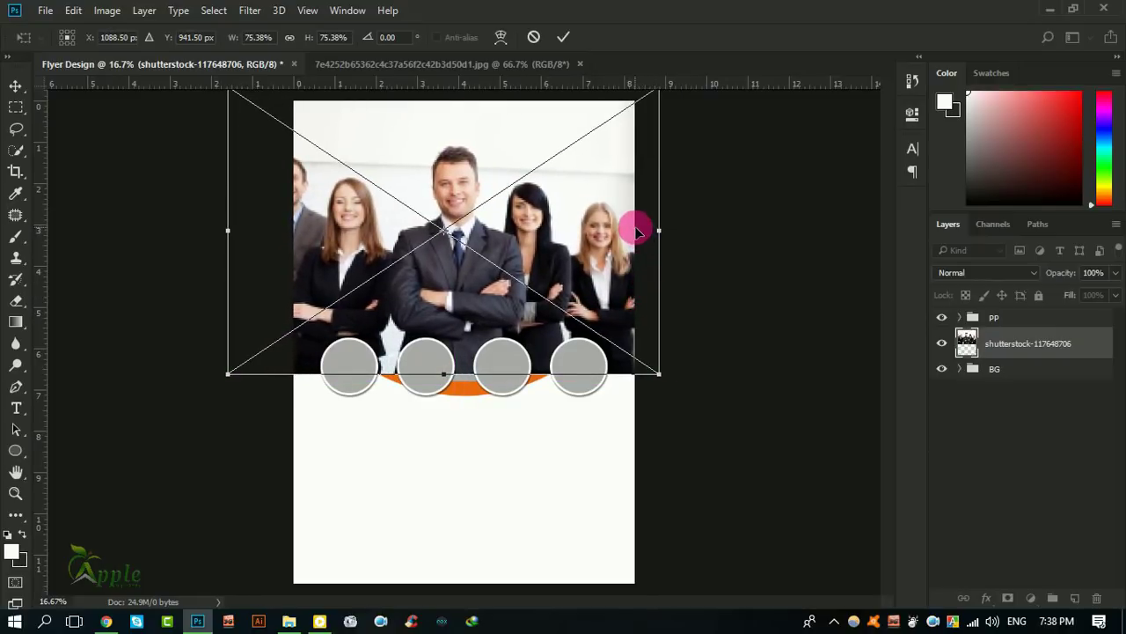
left_click(564, 37)
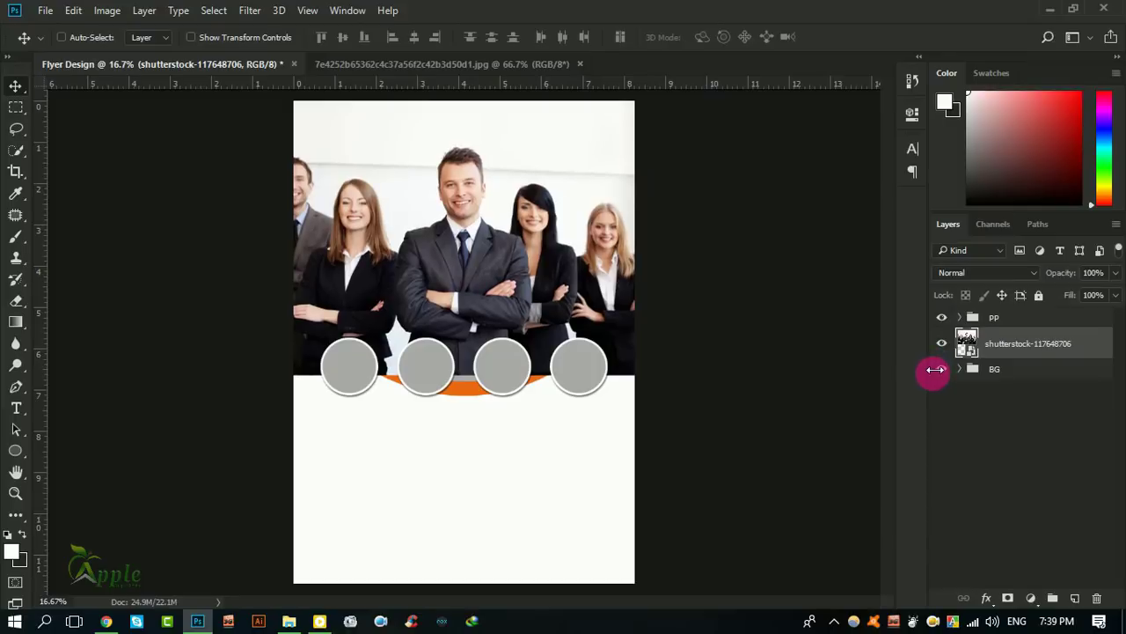
key("shift+Down")
key("shift+Down")
key("shift+Down")
key("shift+Down")
key("shift+Down")
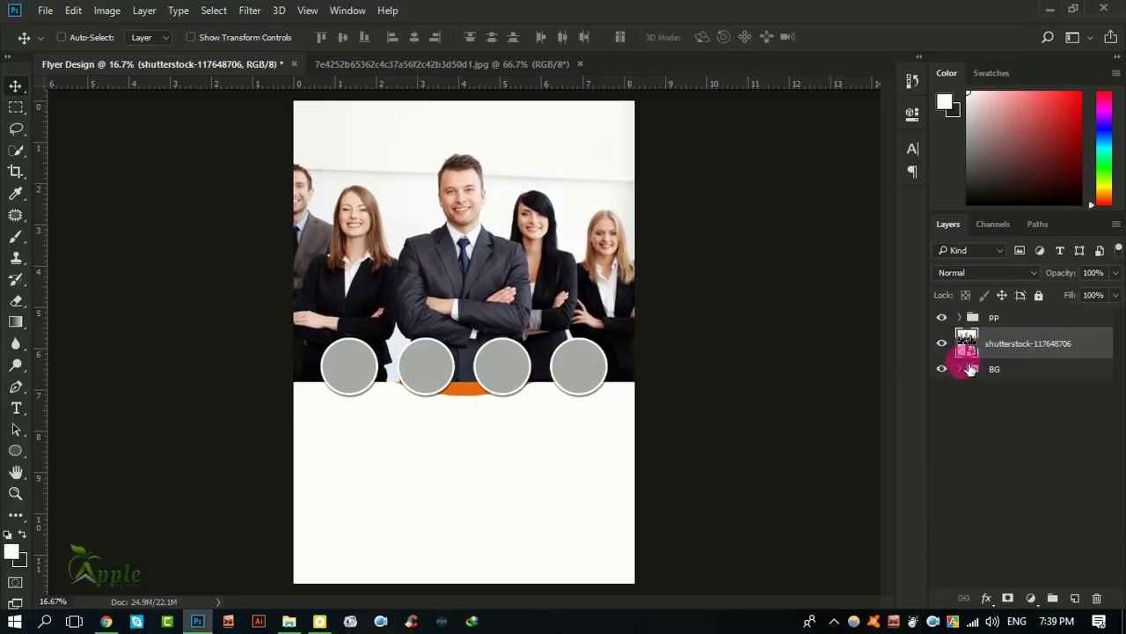
Move the team photo into the BG group and clip it to the ellipse below
left_click(959, 369)
left_click(1025, 395)
left_click_drag(1039, 350, 1049, 374)
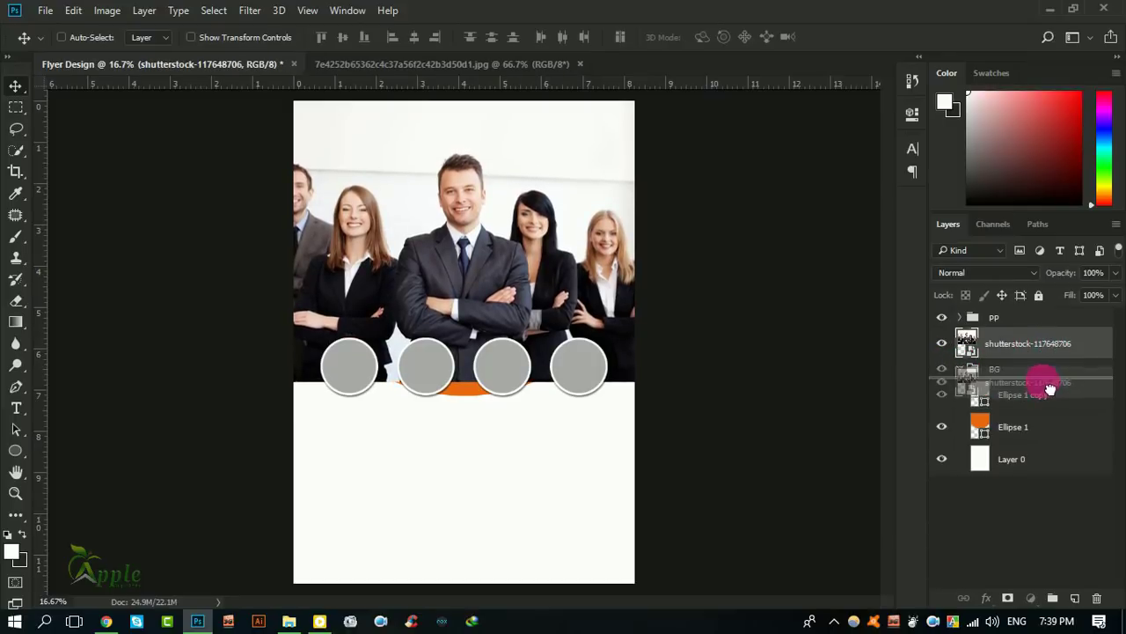
right_click(1049, 363)
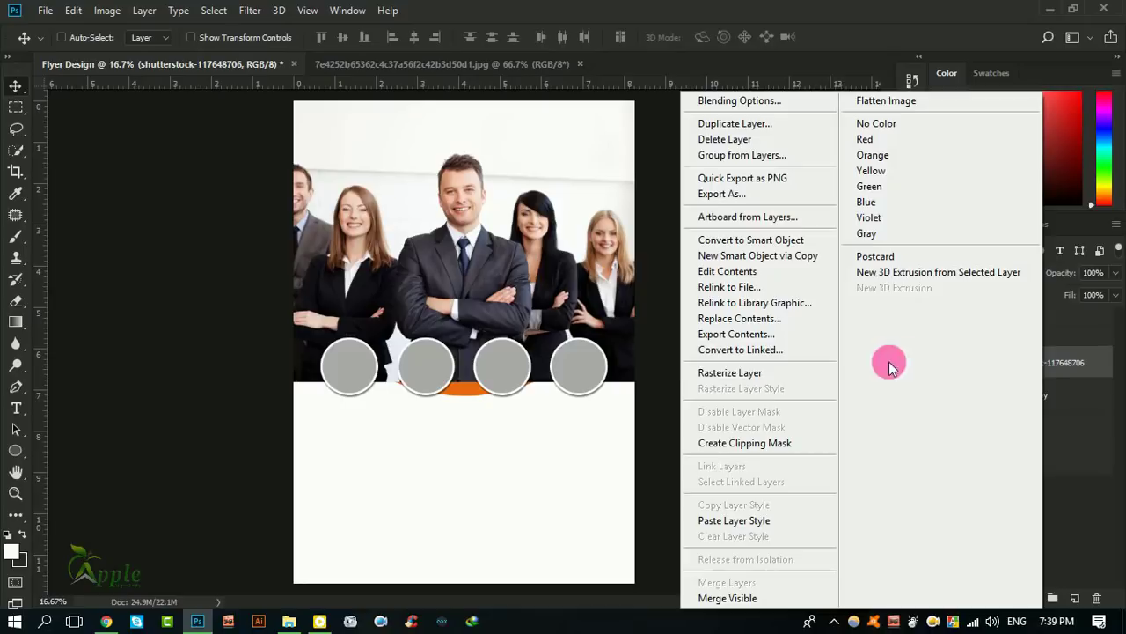
left_click(764, 443)
Duplicate Ellipse 1 copy above the photo and clip the photo to the grey arc
left_click_drag(1026, 395, 1085, 601)
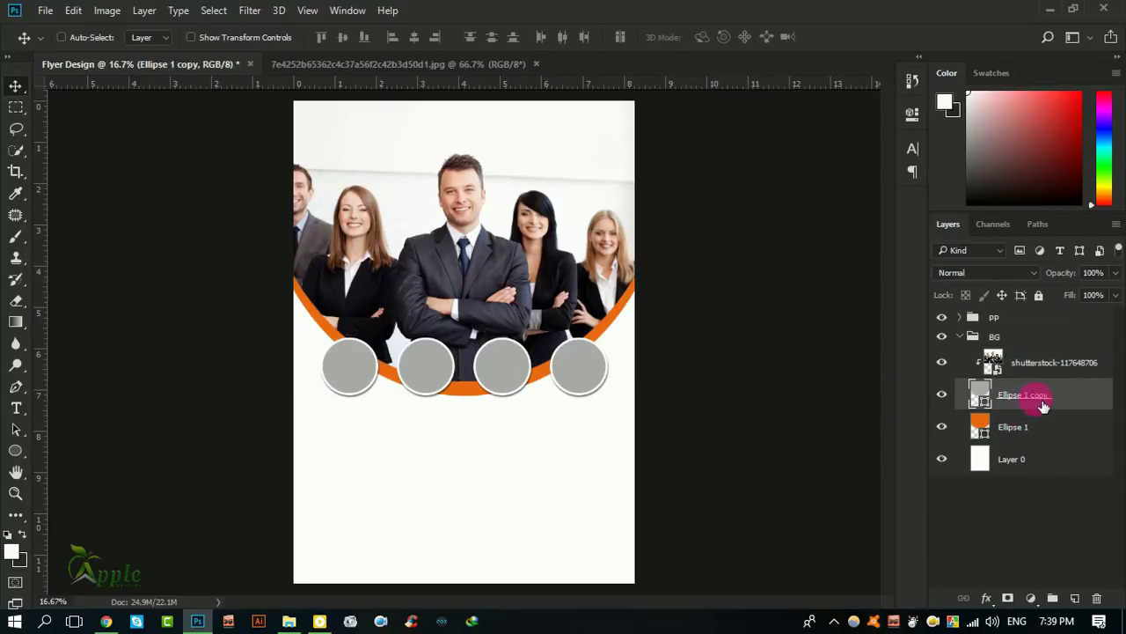
mouse_move(1030, 387)
left_mouse_down()
mouse_move(1036, 363)
mouse_move(1039, 375)
left_mouse_up()
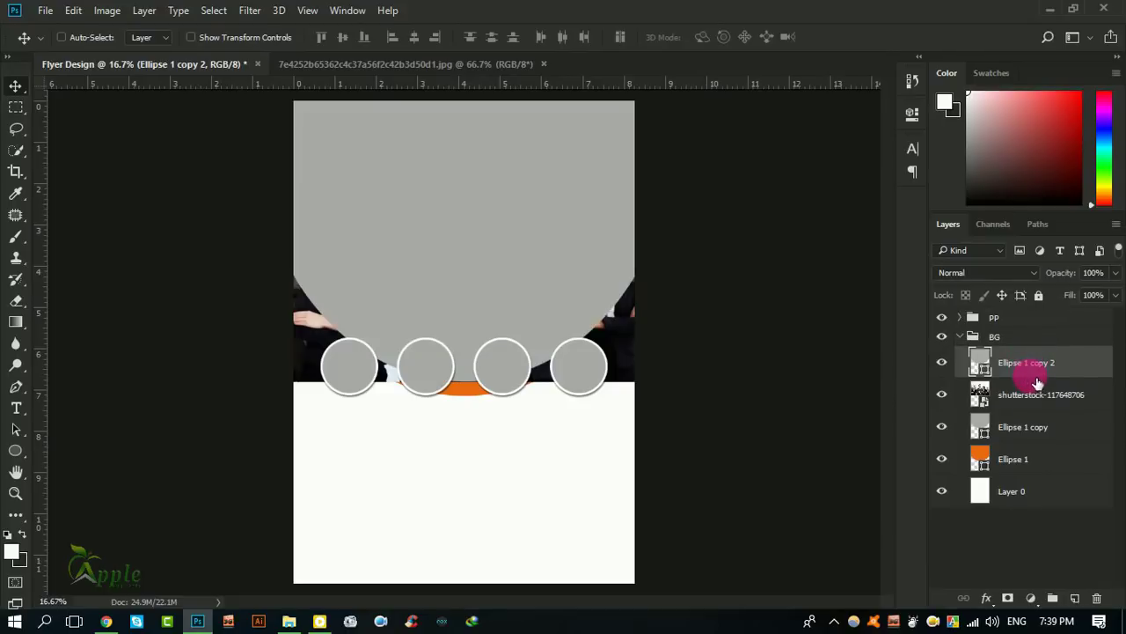
left_click(941, 362)
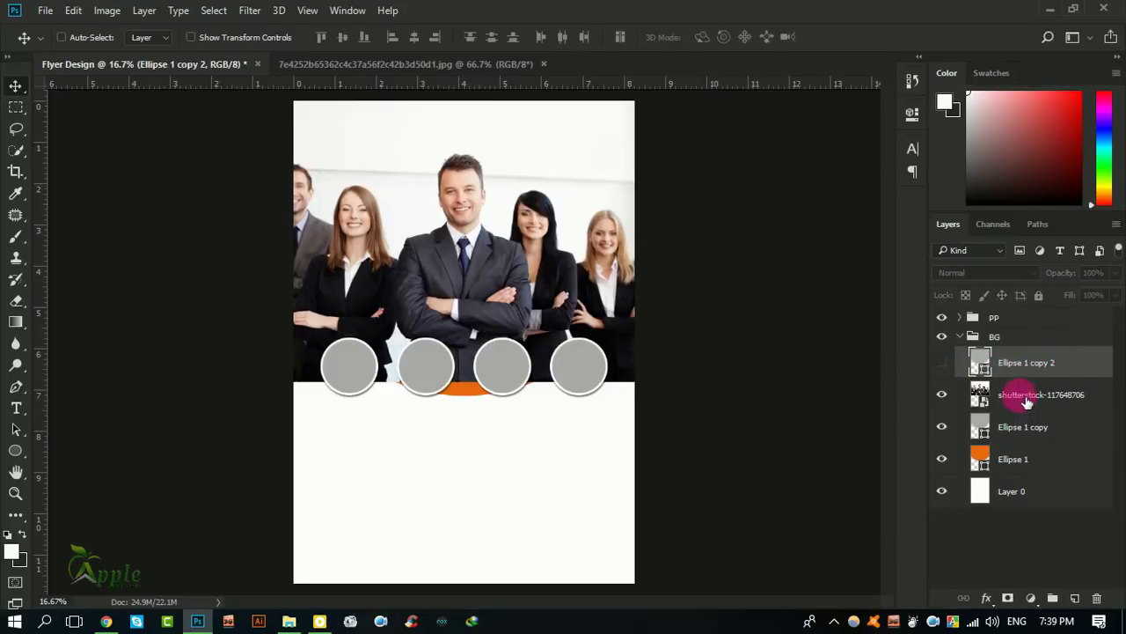
right_click(1034, 399)
left_click(762, 445)
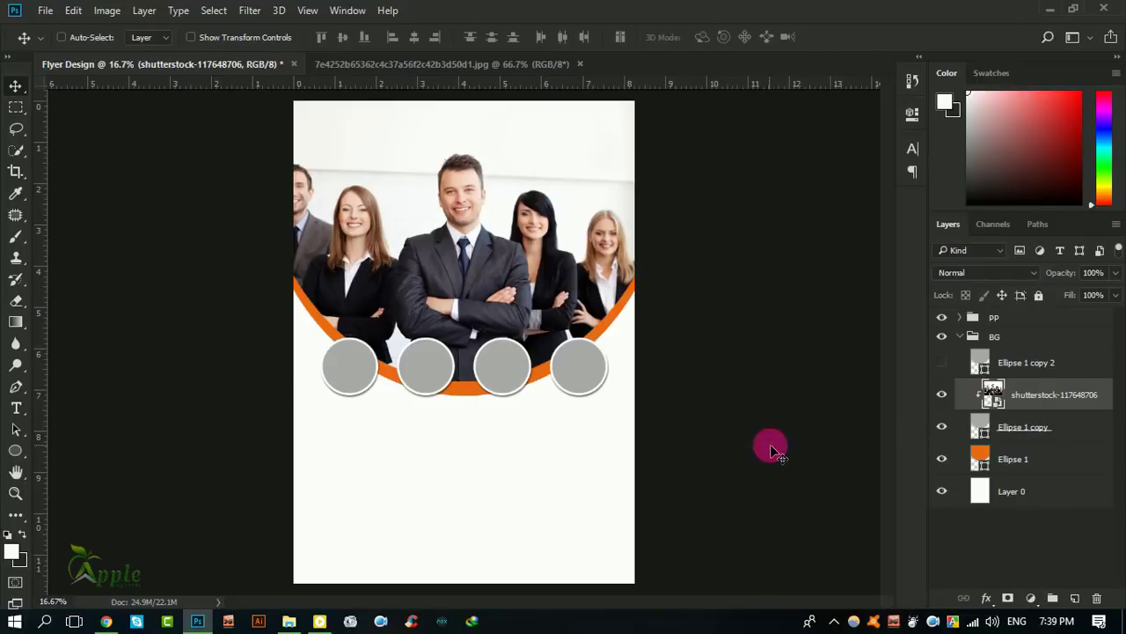
key("ctrl+plus")
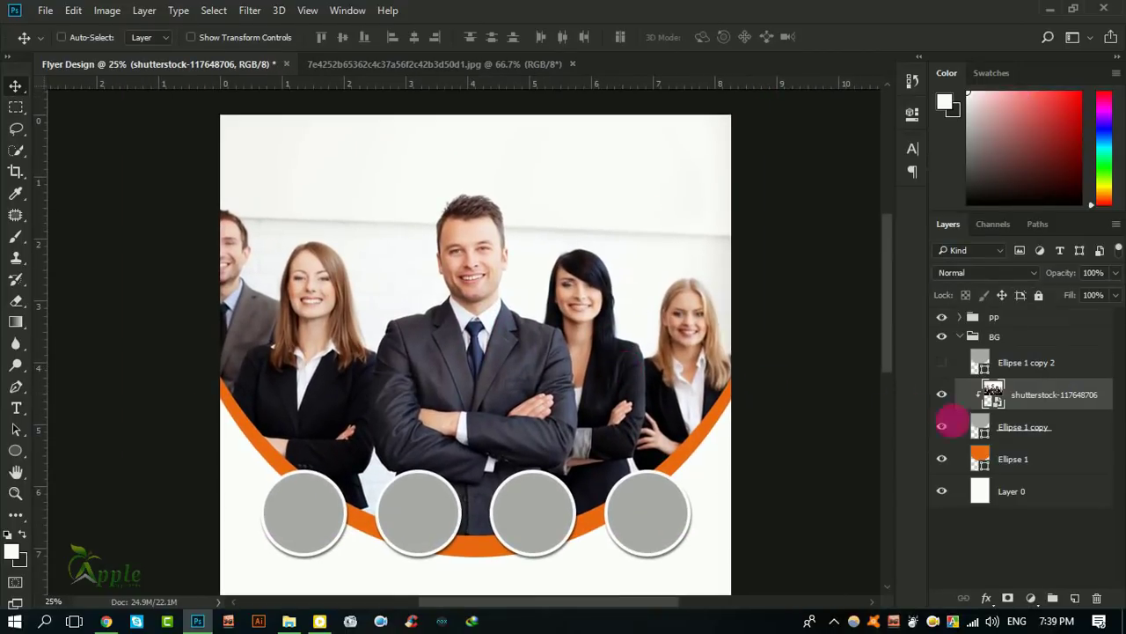
left_click(957, 368)
Colour Ellipse 1 copy 2 with the ring's orange and lower its opacity to 63%
left_click(943, 363)
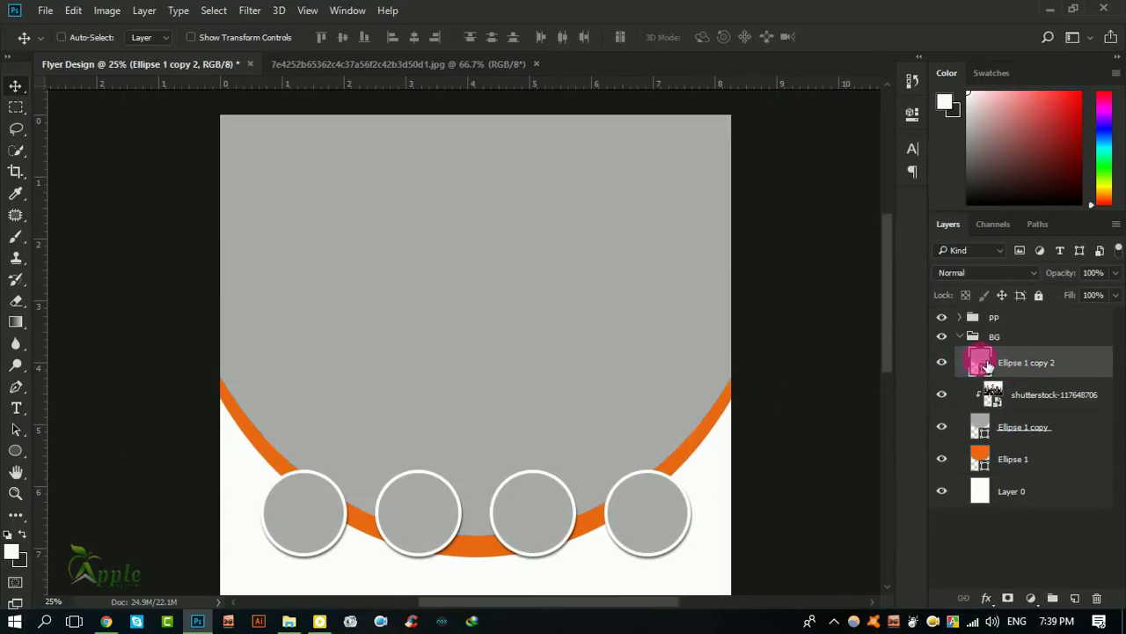
double_click(977, 360)
left_click_drag(684, 424, 690, 453)
left_click(691, 453)
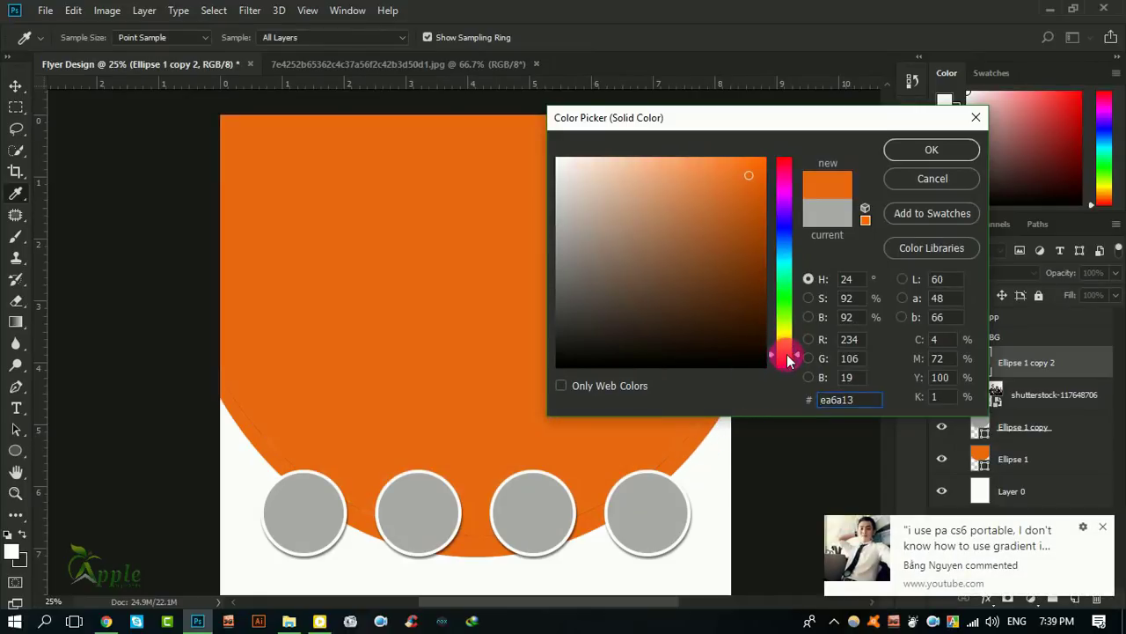
left_click_drag(789, 359, 787, 350)
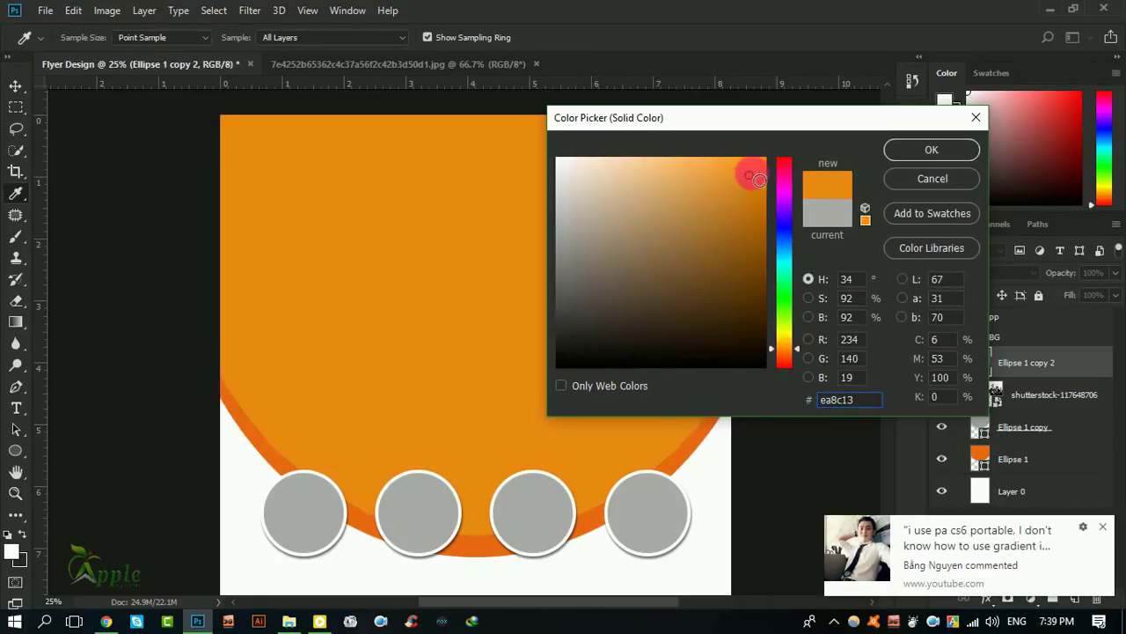
left_click_drag(759, 179, 765, 159)
left_click(932, 150)
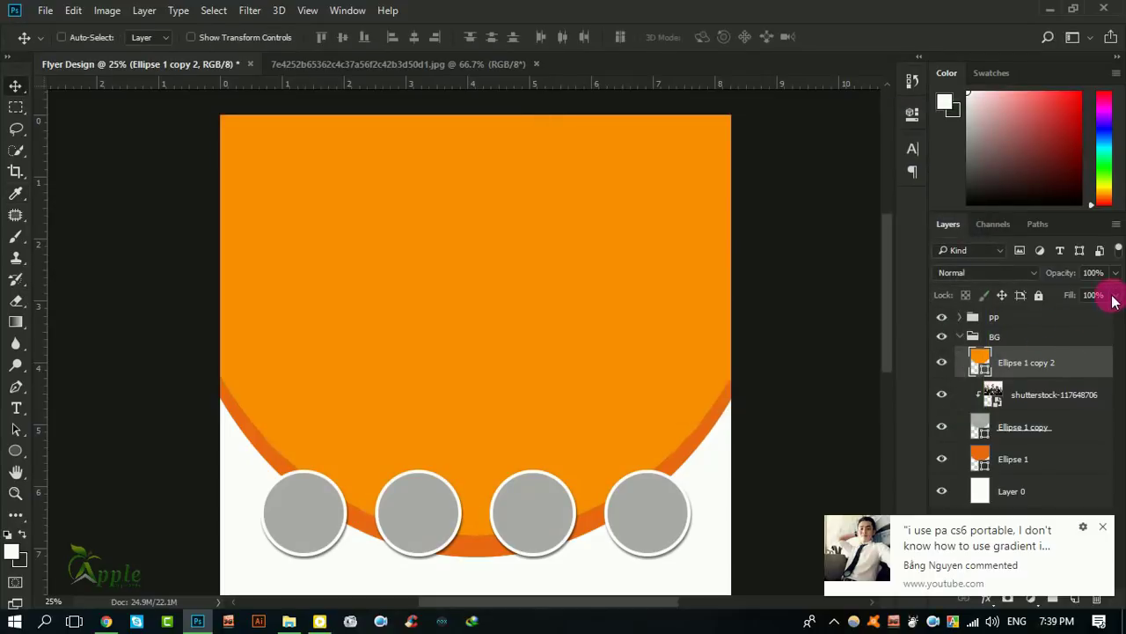
left_click(1115, 273)
mouse_move(1115, 290)
left_mouse_down()
mouse_move(1072, 296)
mouse_move(1083, 297)
left_mouse_up()
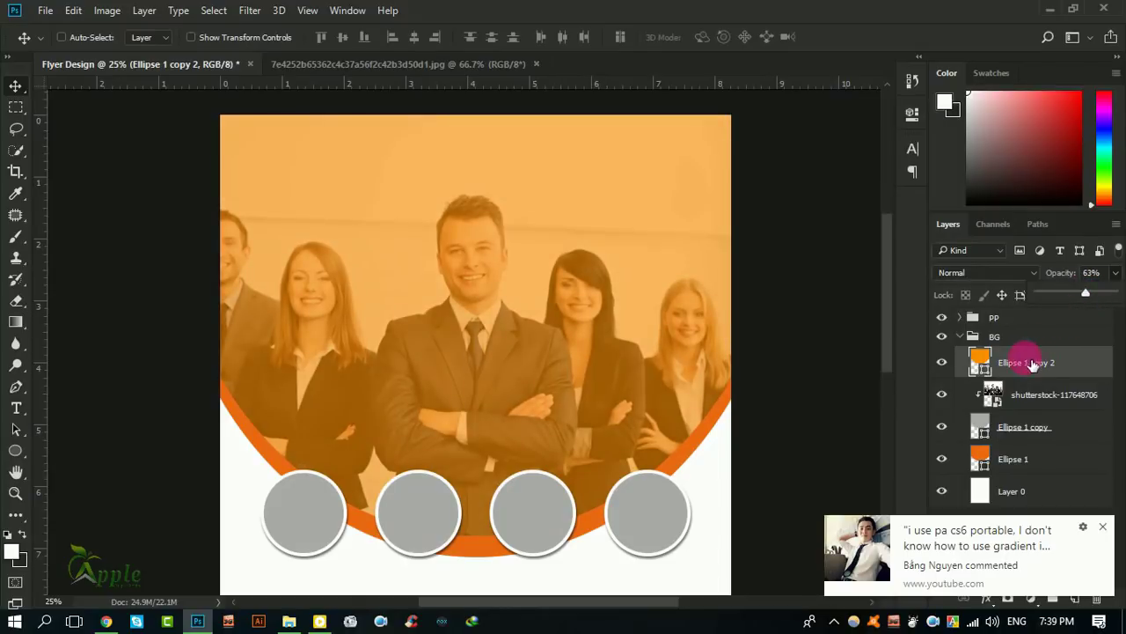
Change the overlay ellipse to a darker orange, da7b00, and zoom out to view the flyer
left_click(988, 367)
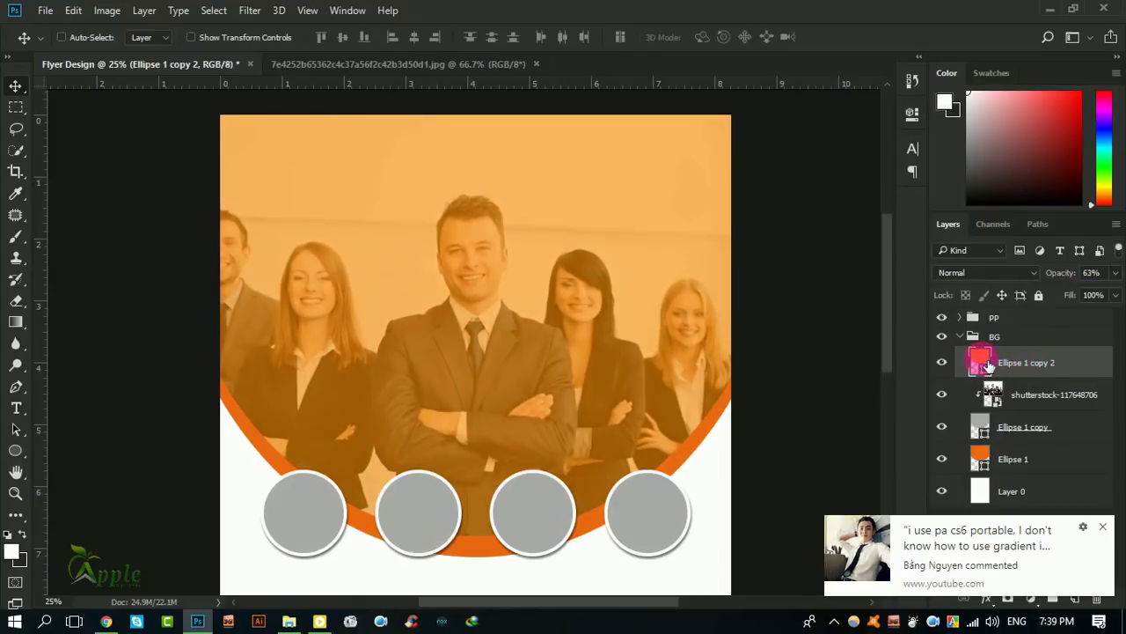
double_click(988, 364)
left_click(766, 191)
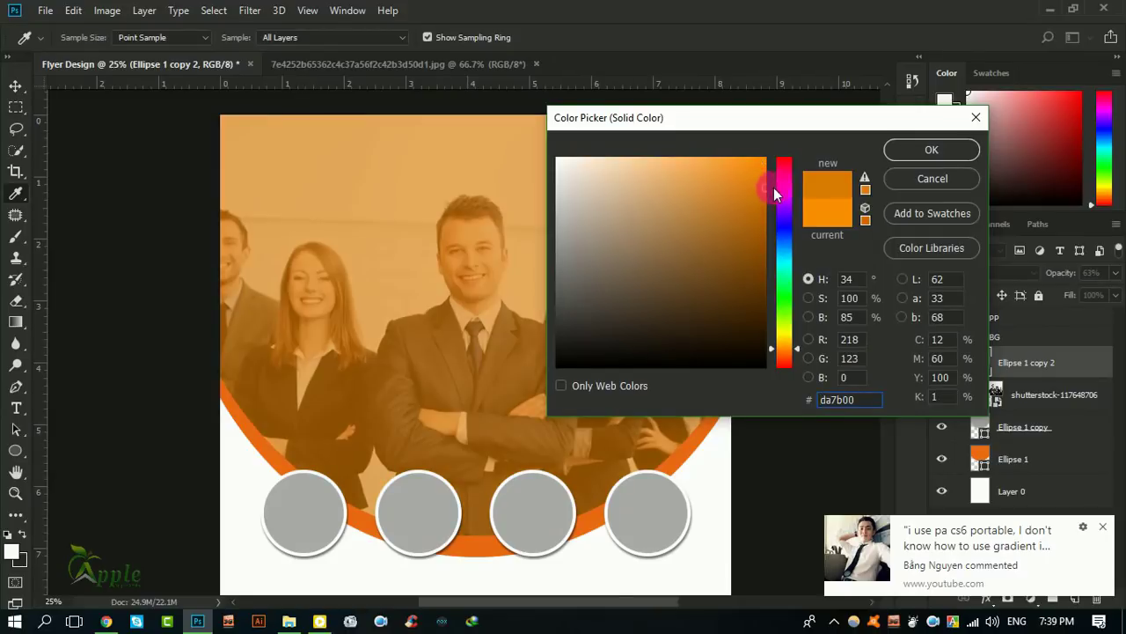
left_click(931, 150)
key("v")
left_click(1102, 527)
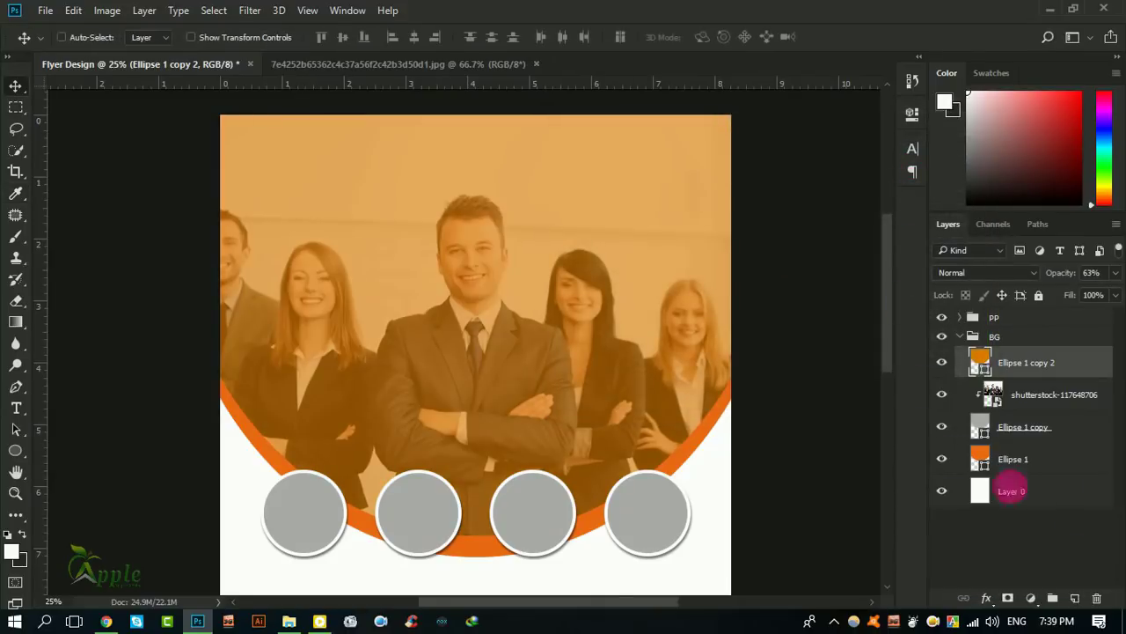
key("ctrl+minus")
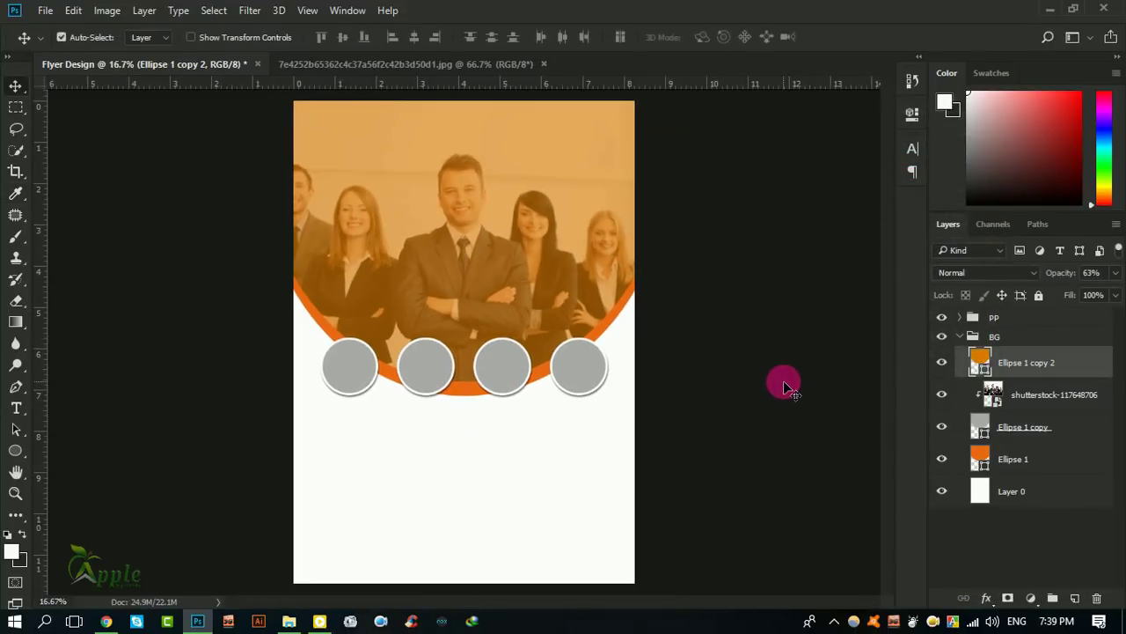
Apply a Color Balance smart filter to the team photo, shifting midtones toward cyan
left_click(1055, 398)
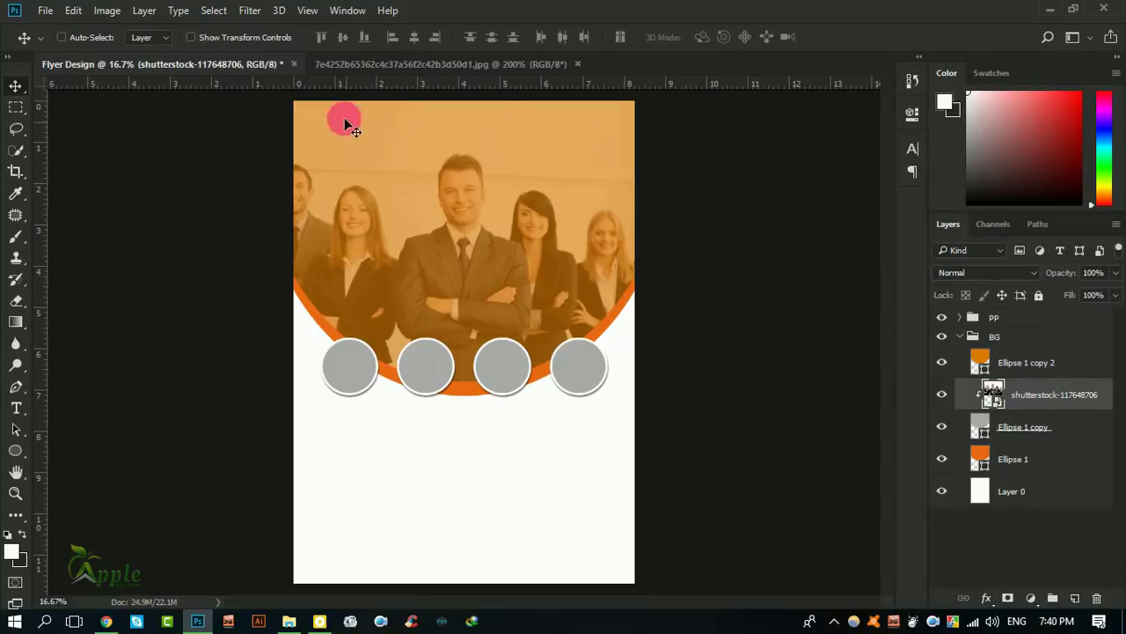
left_click(107, 9)
mouse_move(132, 52)
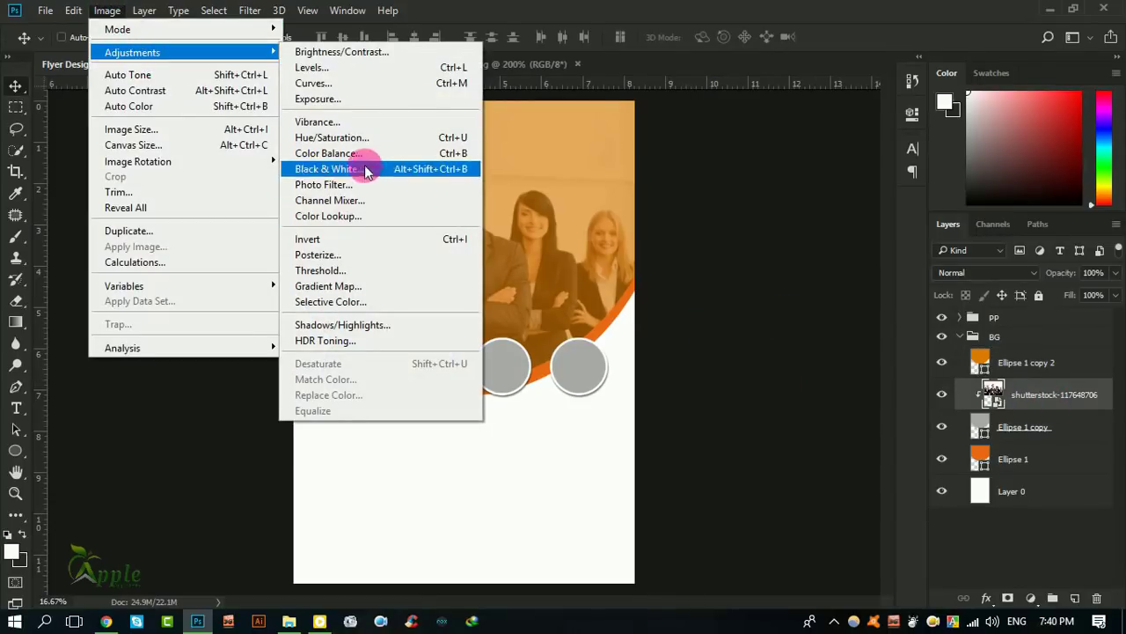
left_click(364, 153)
left_click_drag(520, 144, 781, 204)
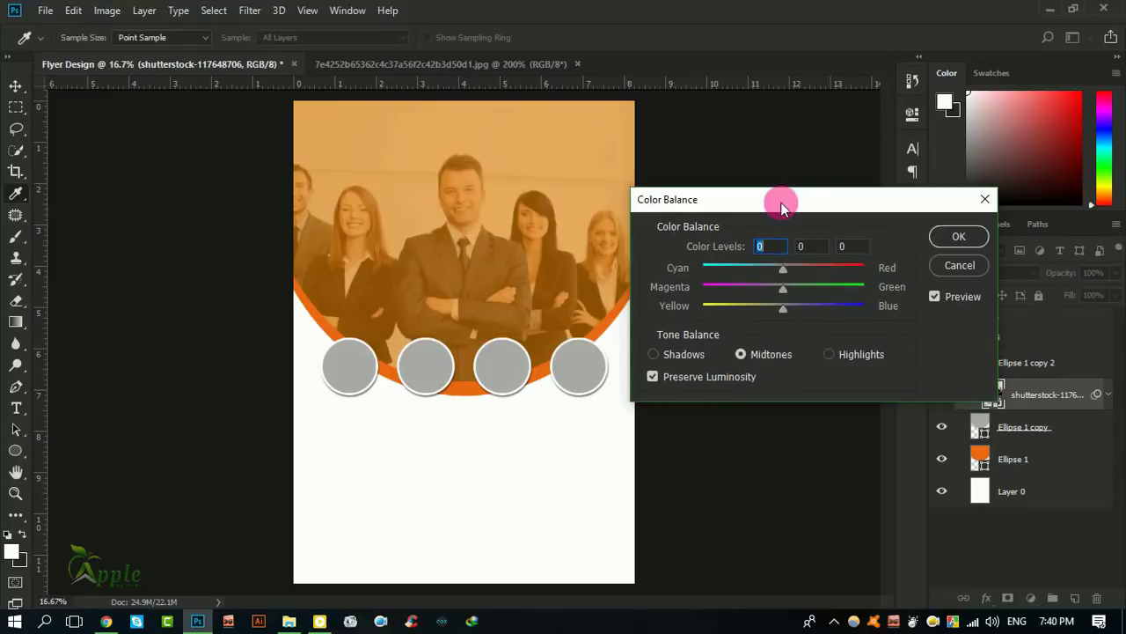
scroll(478, 166, "up", 1)
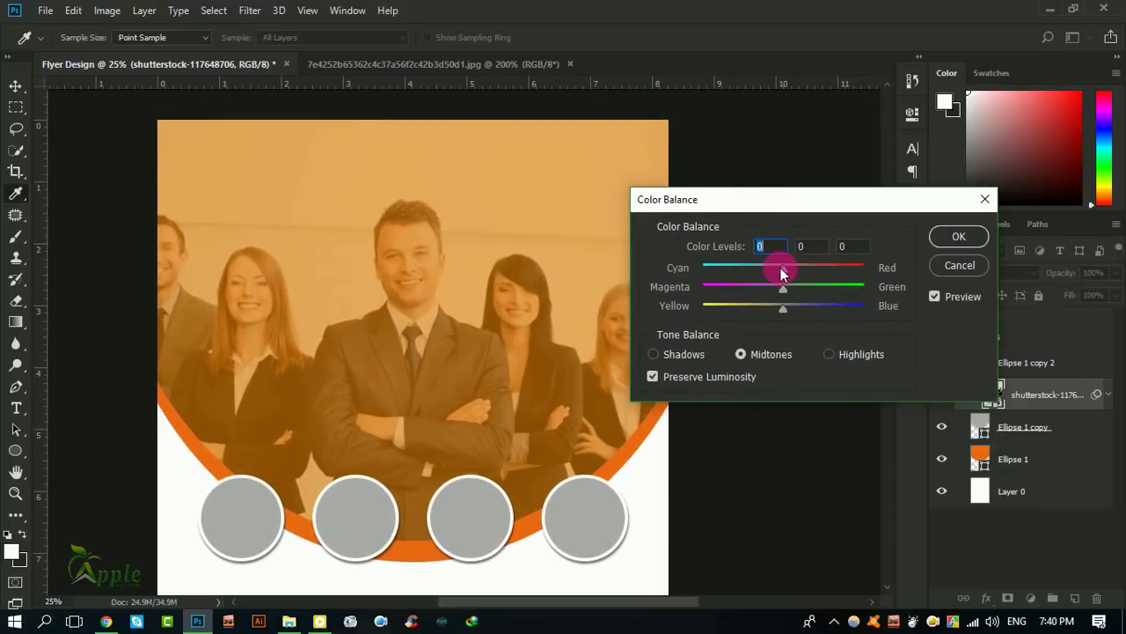
mouse_move(904, 269)
left_mouse_down()
mouse_move(759, 278)
mouse_move(830, 293)
mouse_move(782, 287)
mouse_move(707, 310)
mouse_move(837, 313)
mouse_move(787, 318)
left_mouse_up()
left_click(958, 236)
scroll(669, 270, "down", 1)
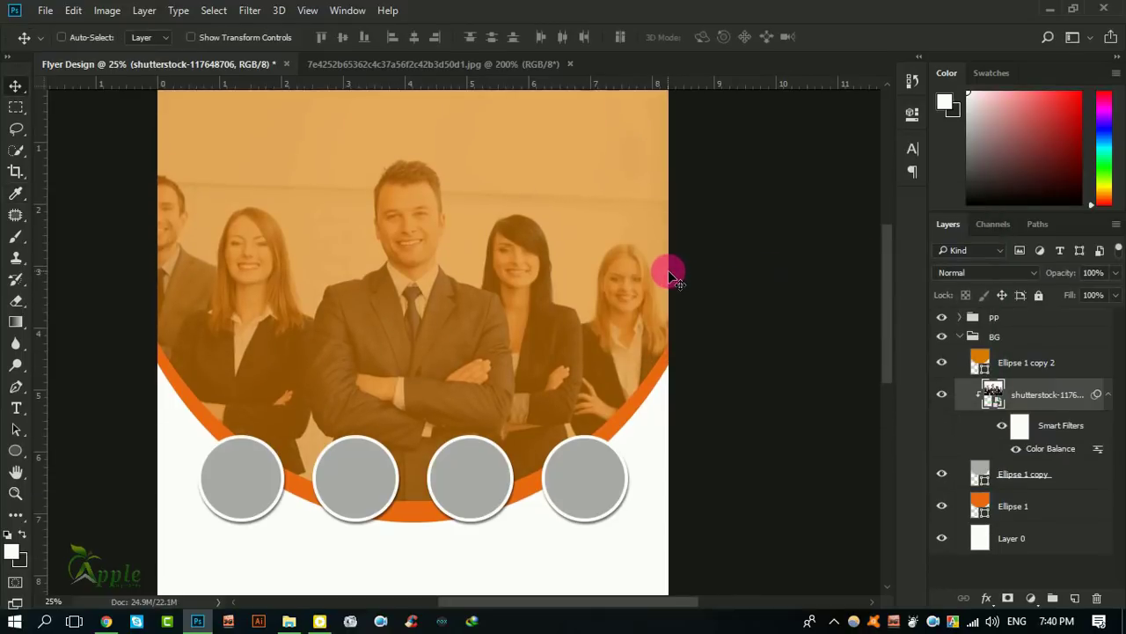
key("ctrl+minus")
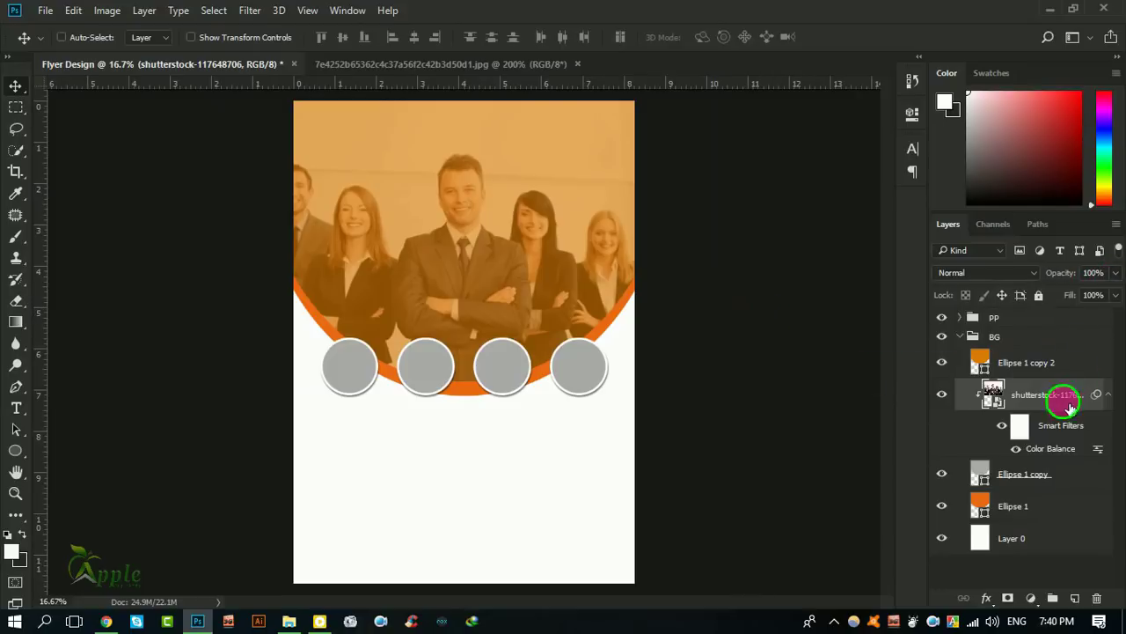
Raise the orange overlay to 72% opacity and collapse the filter list and BG group
left_click(1036, 369)
left_click(1115, 272)
left_click_drag(1107, 294, 1093, 294)
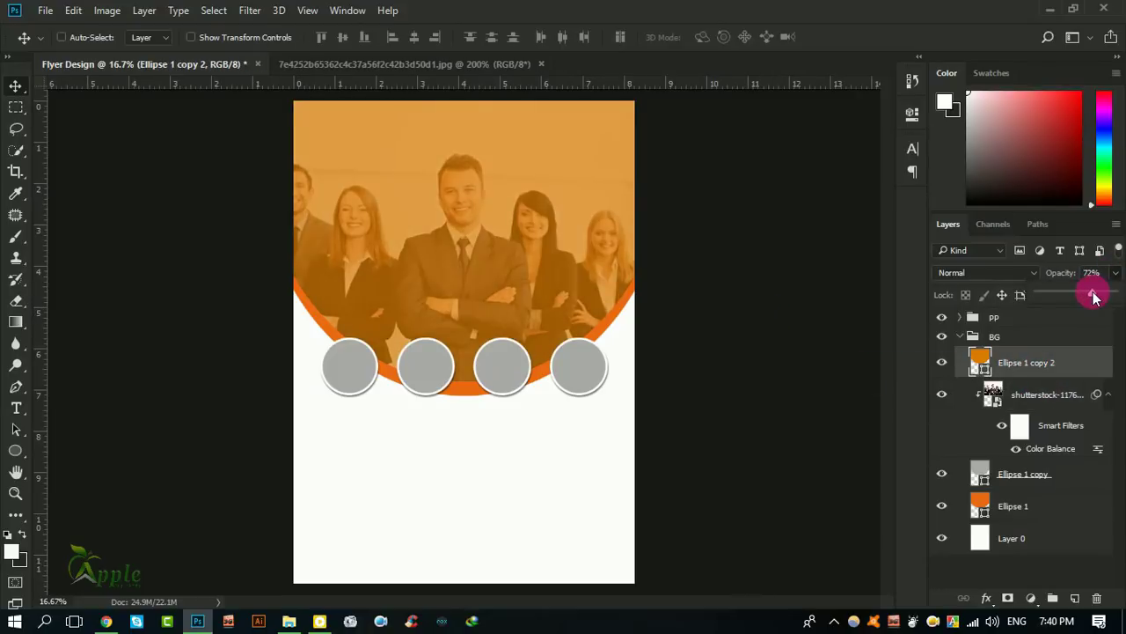
left_click(1108, 394)
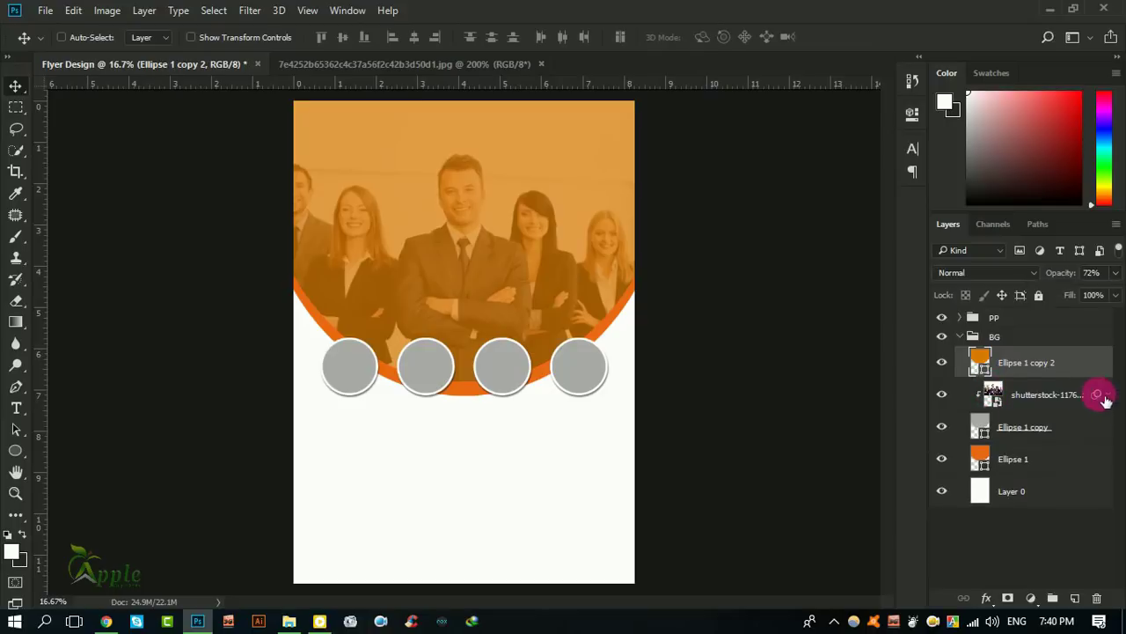
left_click(961, 337)
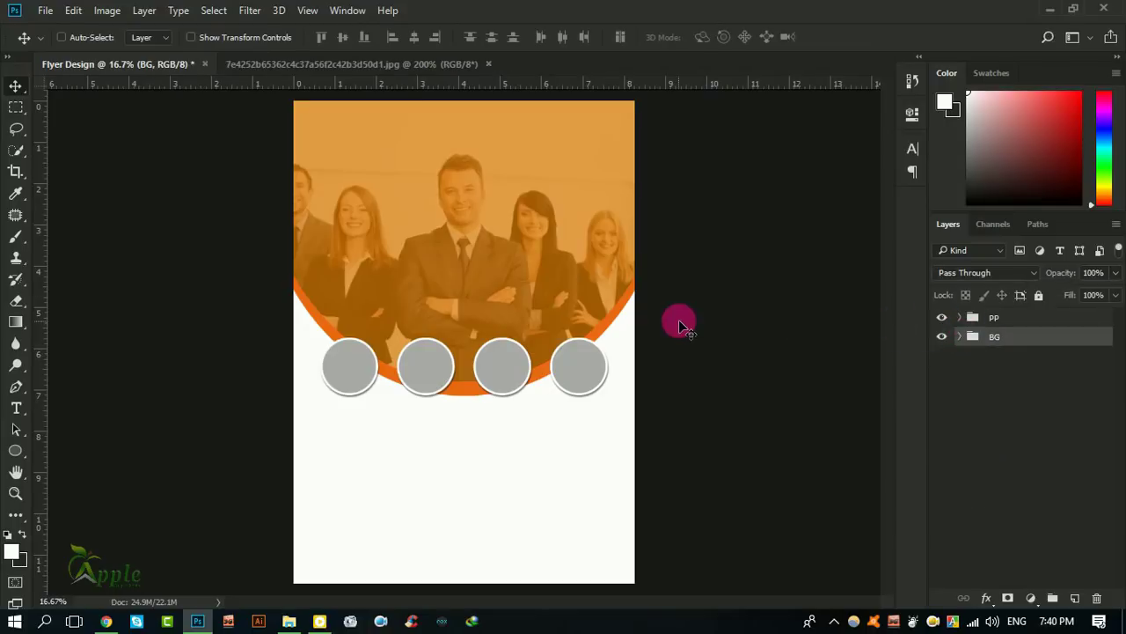
left_click(997, 318)
Add a 24 pt name caption in the arc's orange (ea6a13) under the first circle
left_click(425, 415, "ctrl")
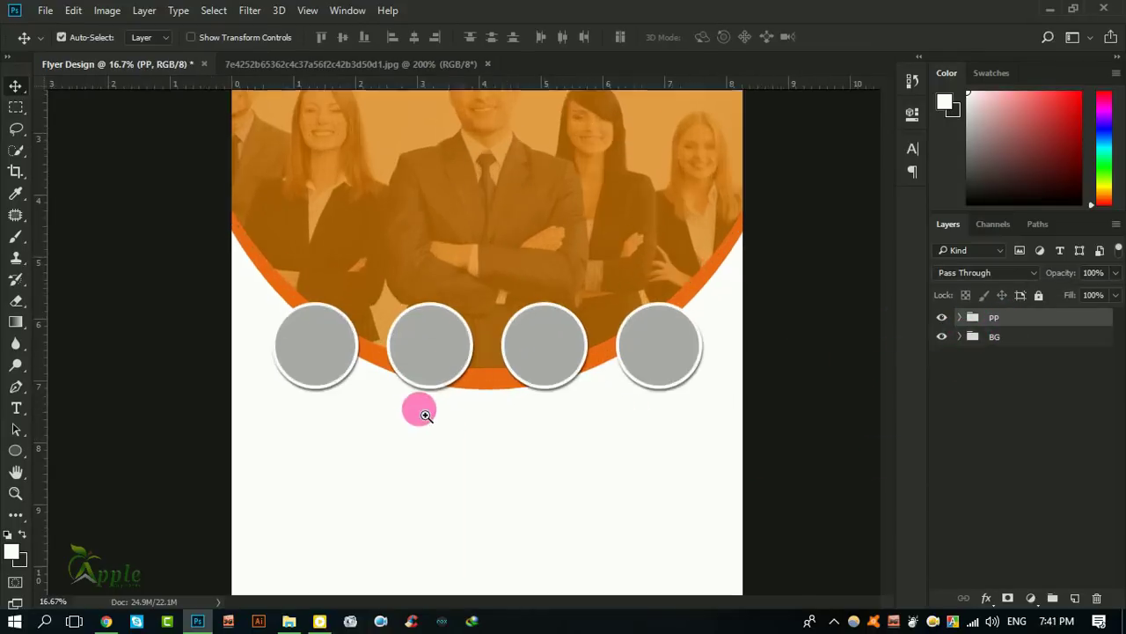
left_click(15, 409)
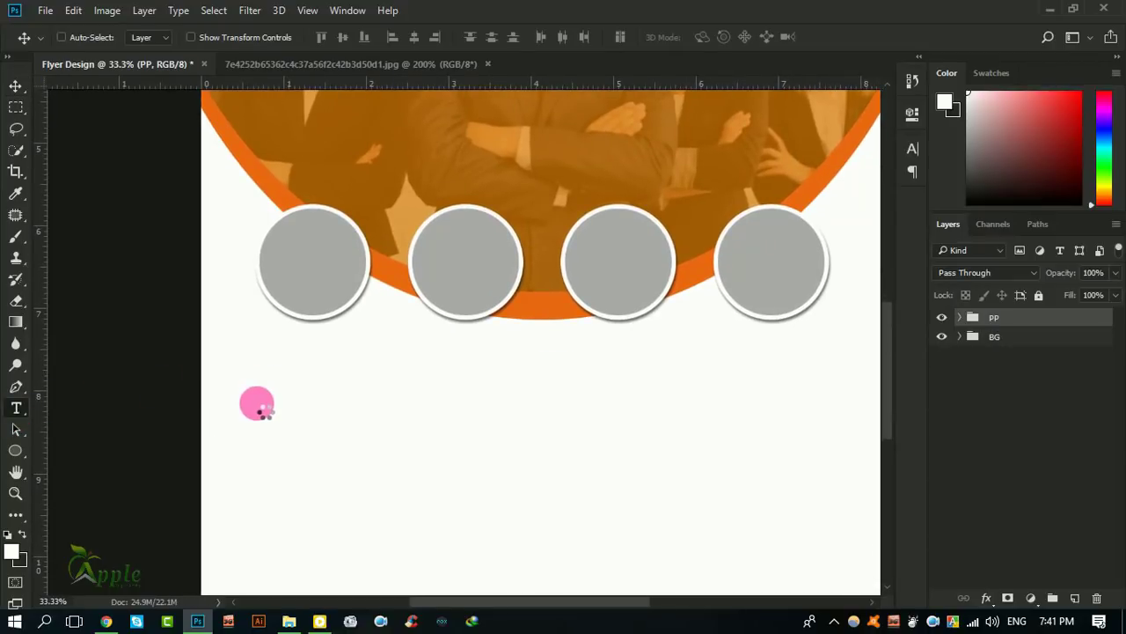
left_click(241, 405)
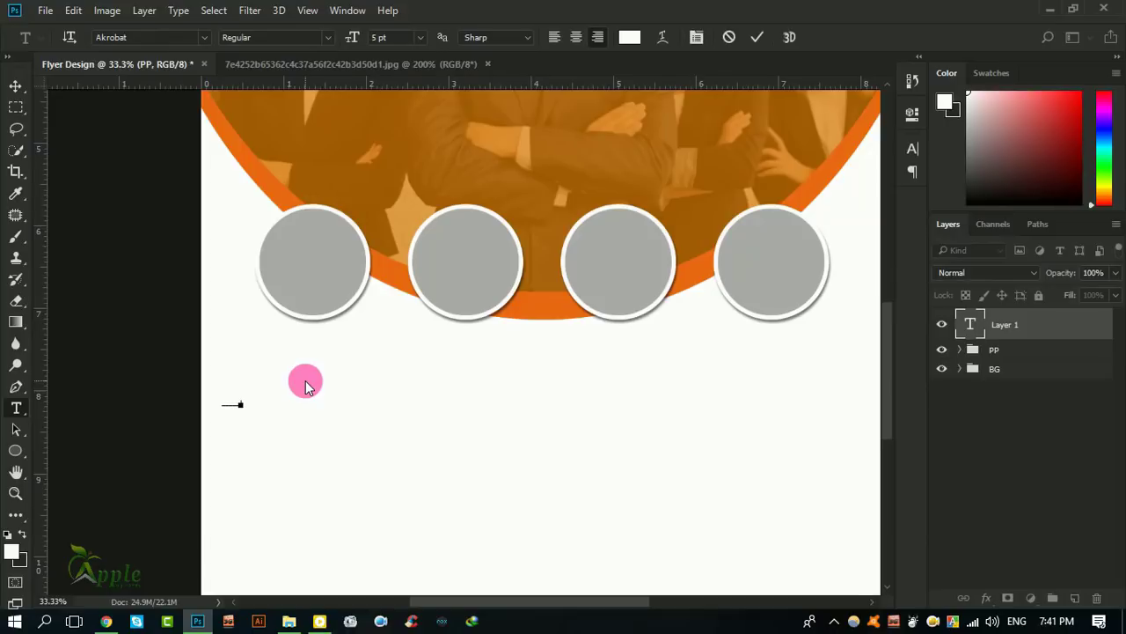
left_click(632, 44)
left_click(528, 313)
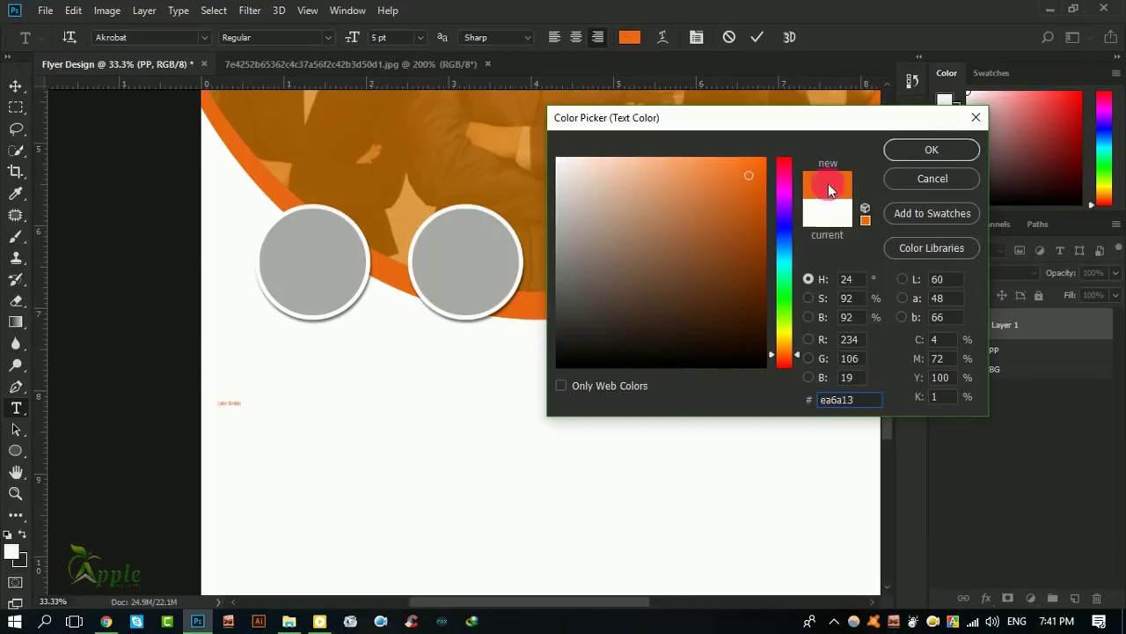
left_click(910, 148)
left_click(556, 39)
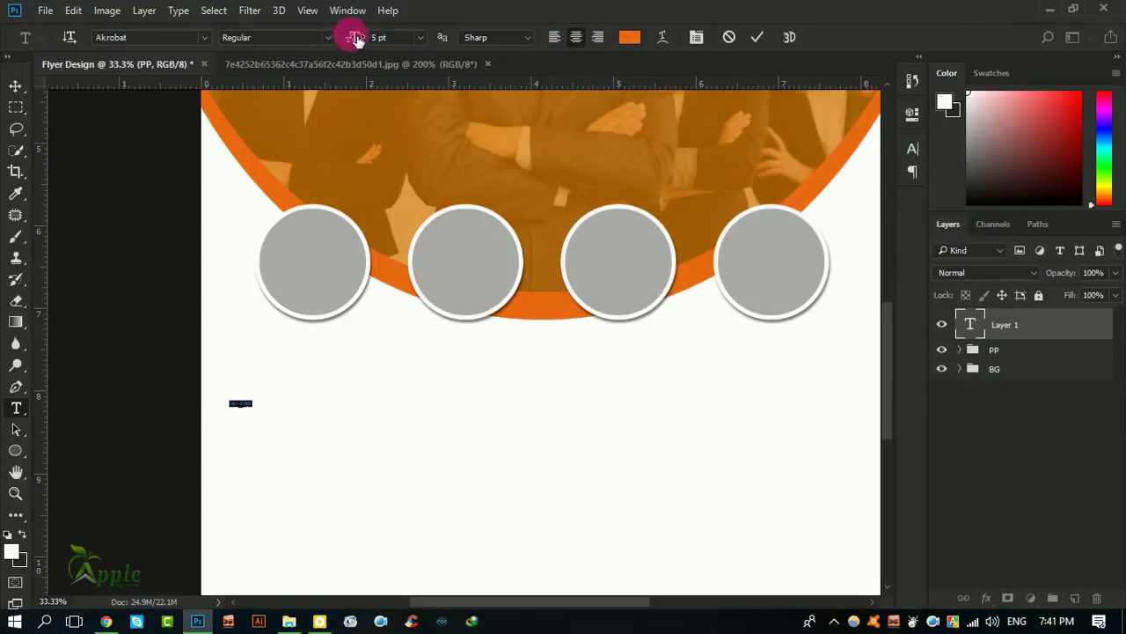
left_click_drag(356, 40, 372, 38)
left_click(16, 85)
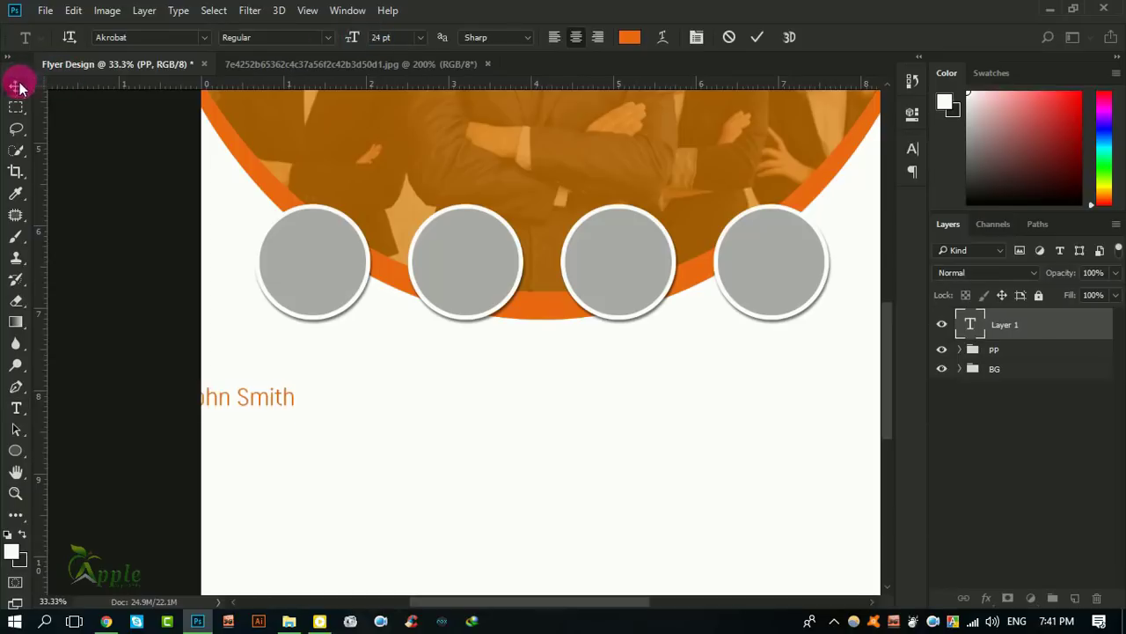
left_click_drag(247, 323, 313, 282)
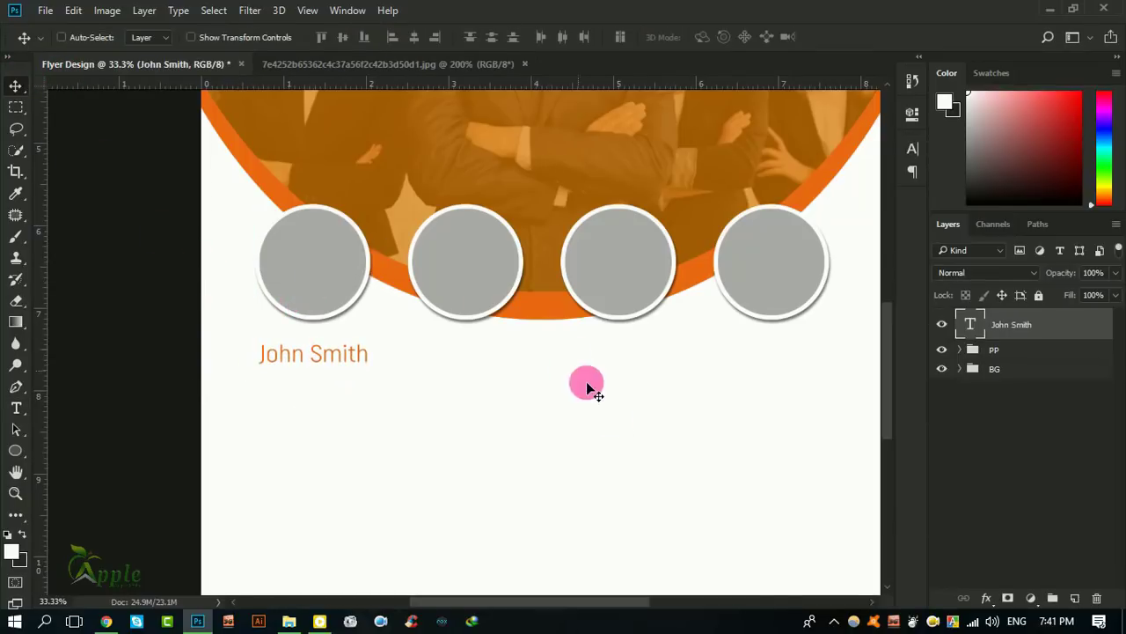
Make the name caption black, All Caps and SemiBold
left_click(913, 149)
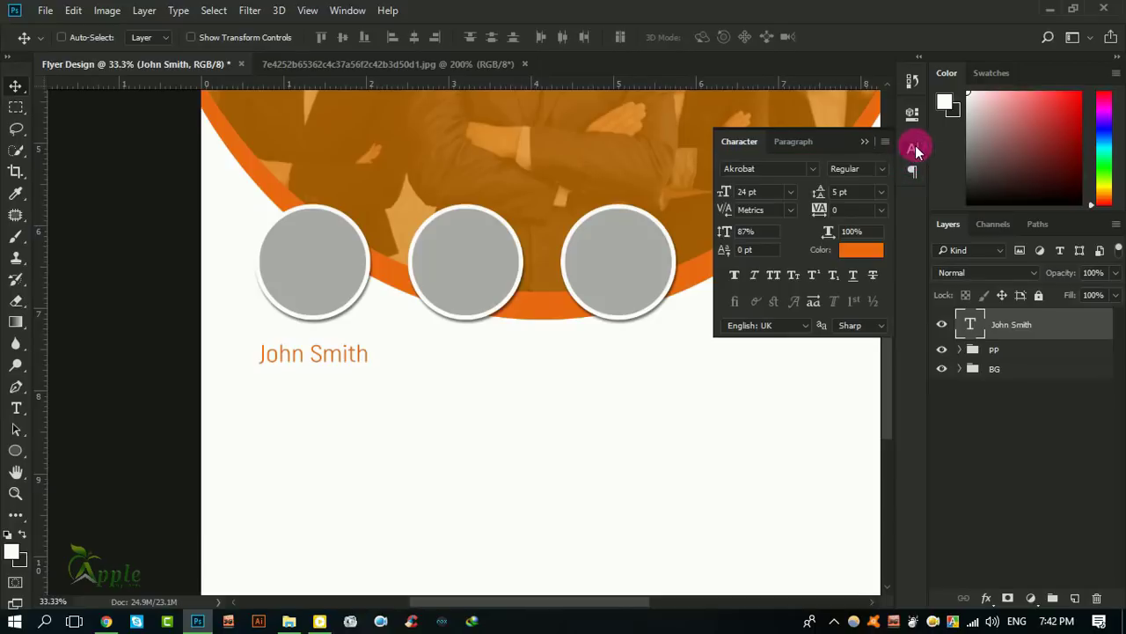
left_click(855, 247)
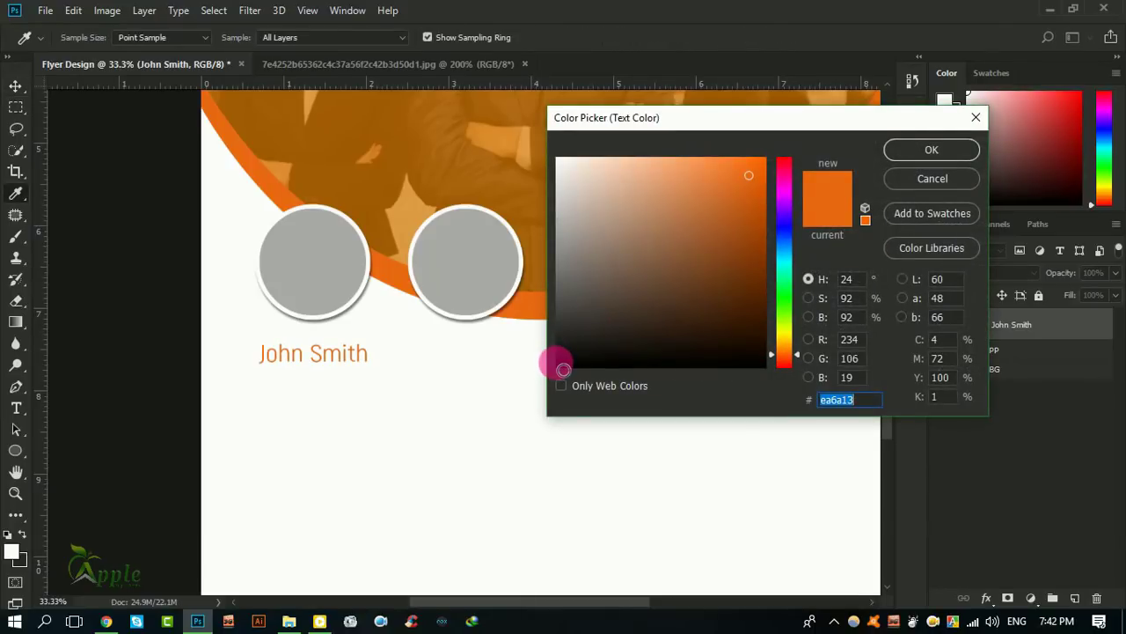
left_click(563, 369)
left_click(908, 153)
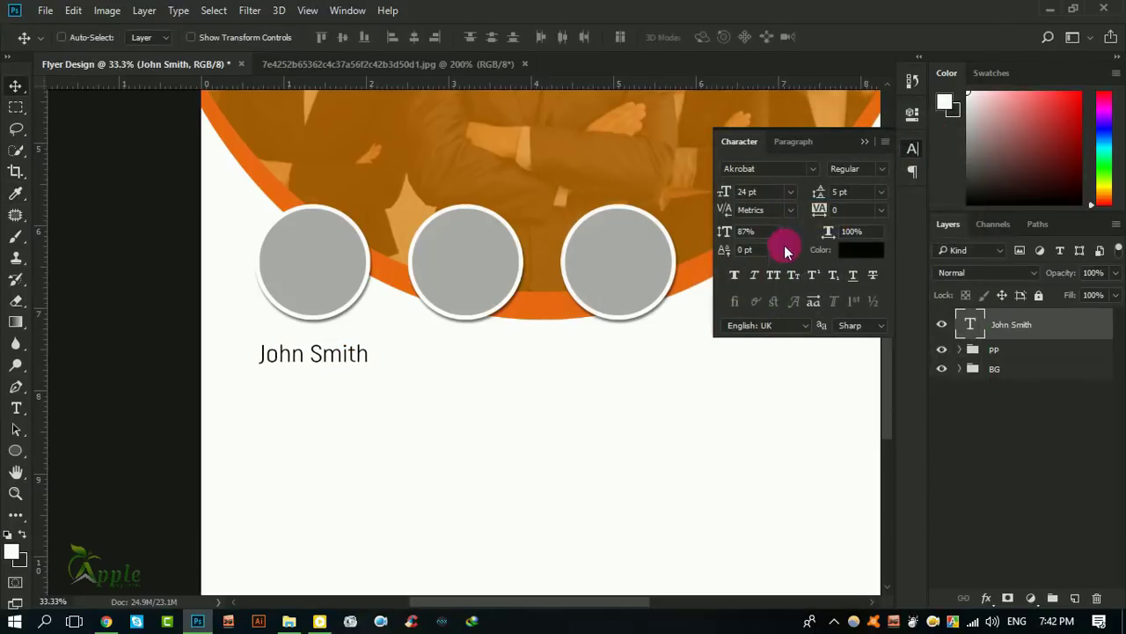
left_click(773, 278)
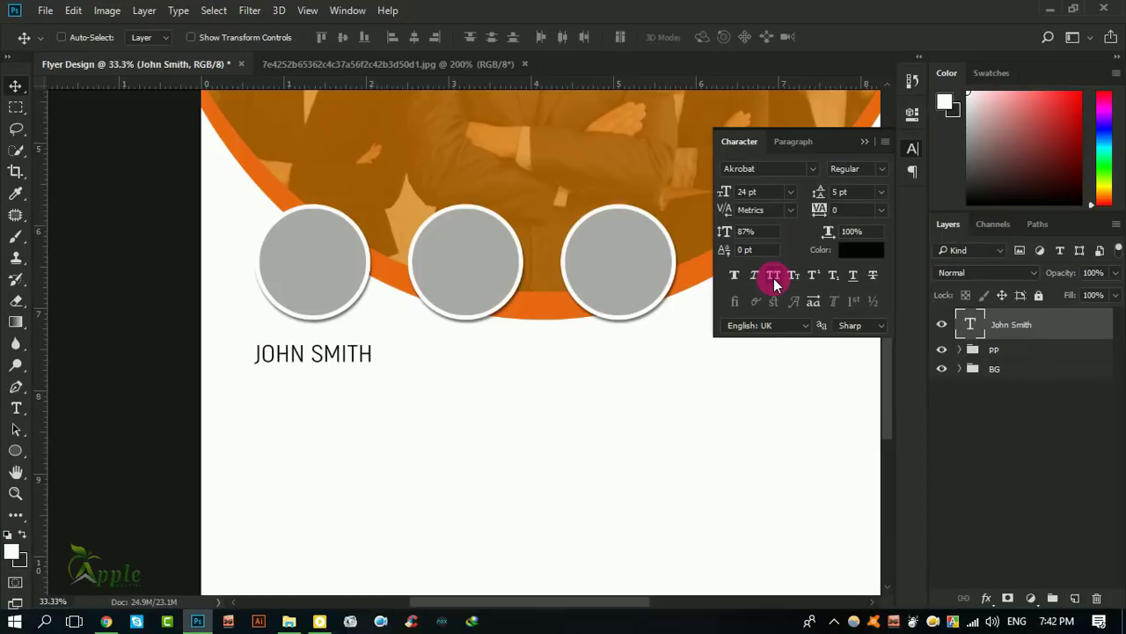
left_click(872, 169)
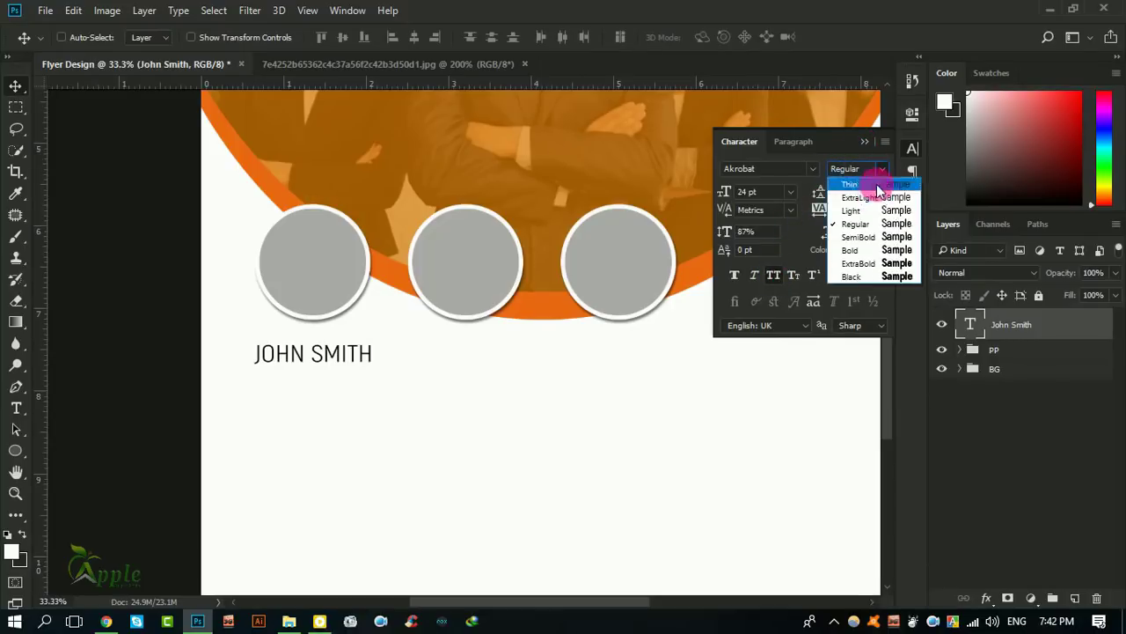
left_click(867, 237)
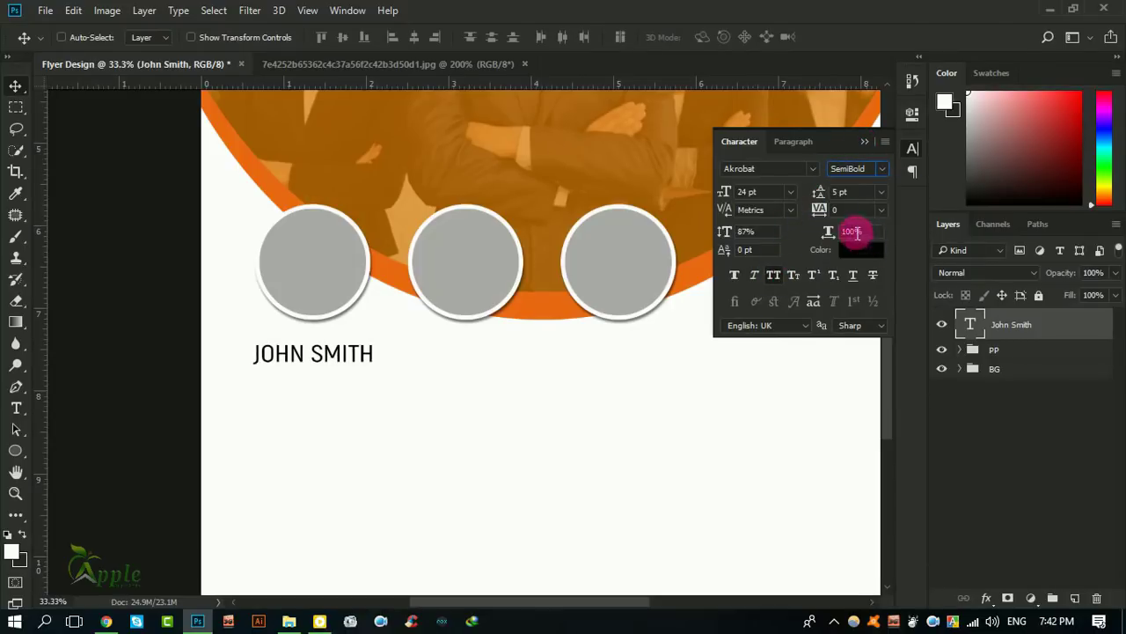
left_click(866, 143)
Scale the name caption to about 83% and place a duplicate just below it
key("ctrl+t")
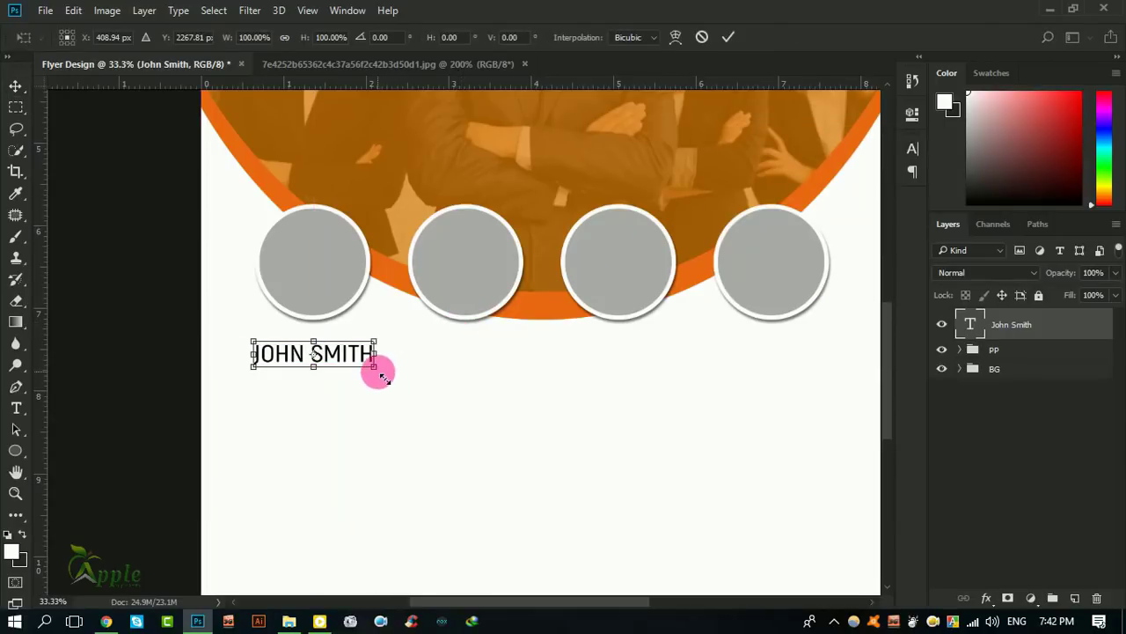
left_click_drag(380, 374, 369, 372)
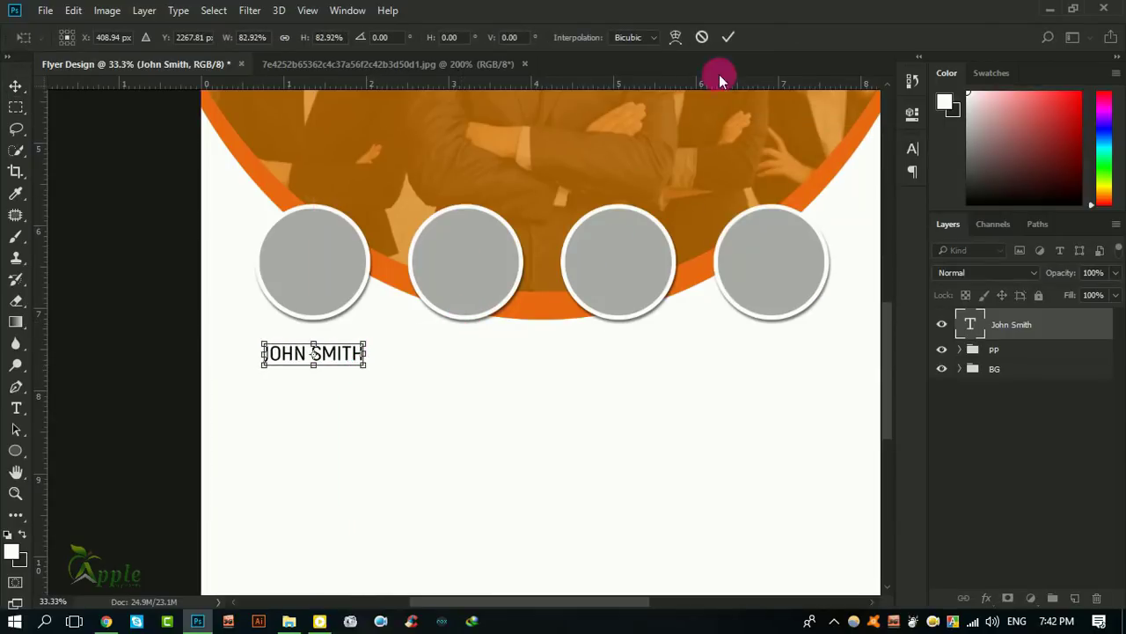
left_click(727, 37)
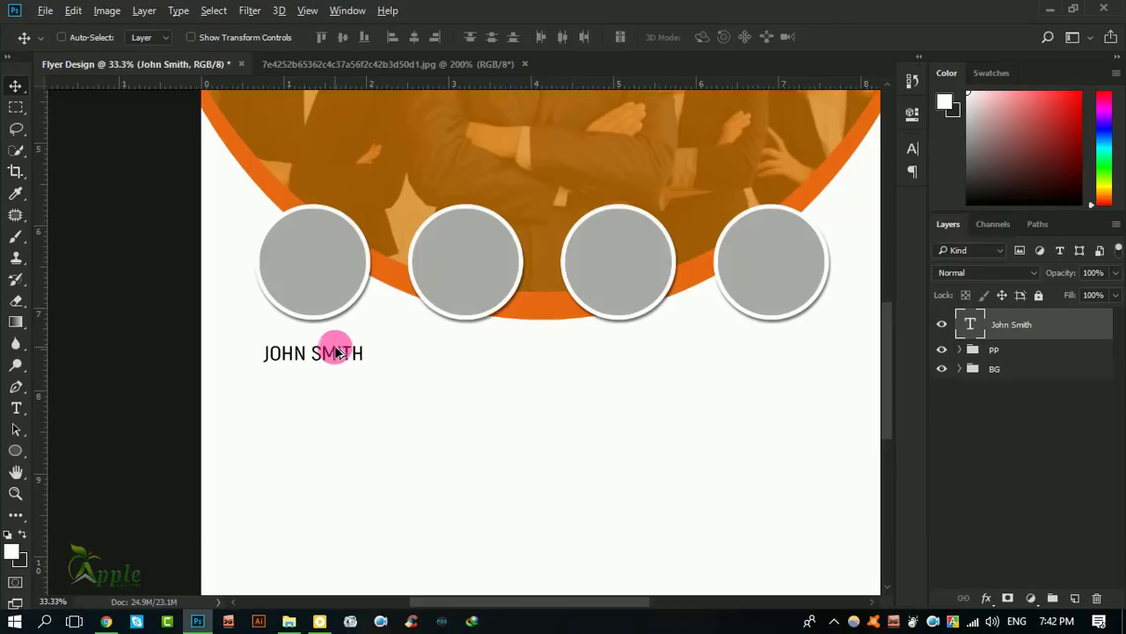
left_click_drag(319, 371, 319, 396)
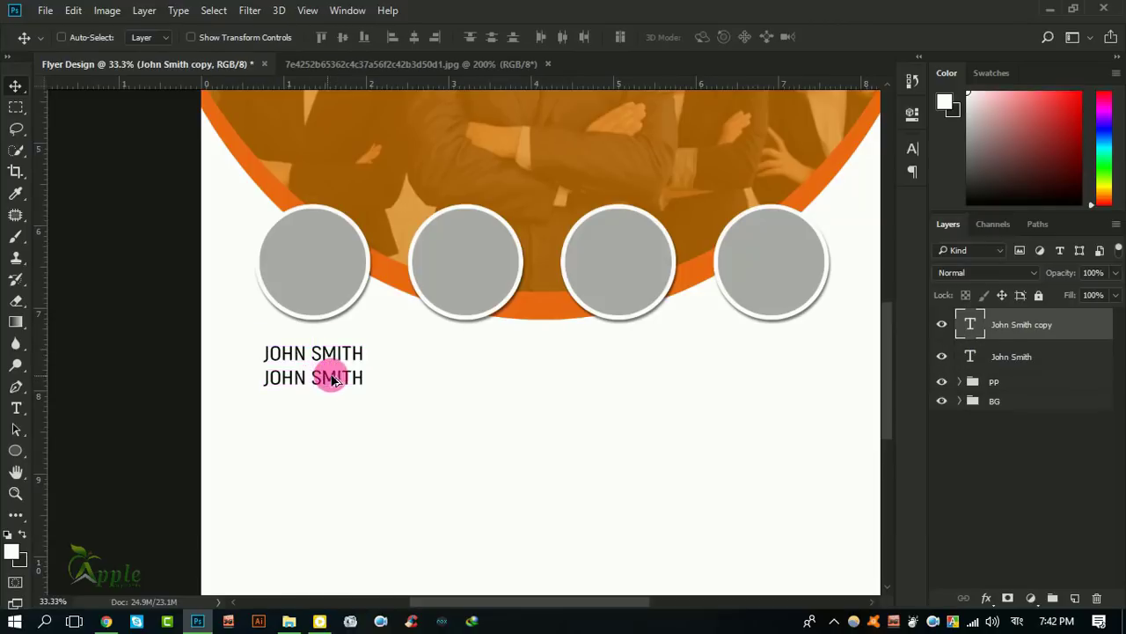
Retype the duplicated line as GRAPHIC DESIGNER
left_click(16, 408)
left_click(302, 377)
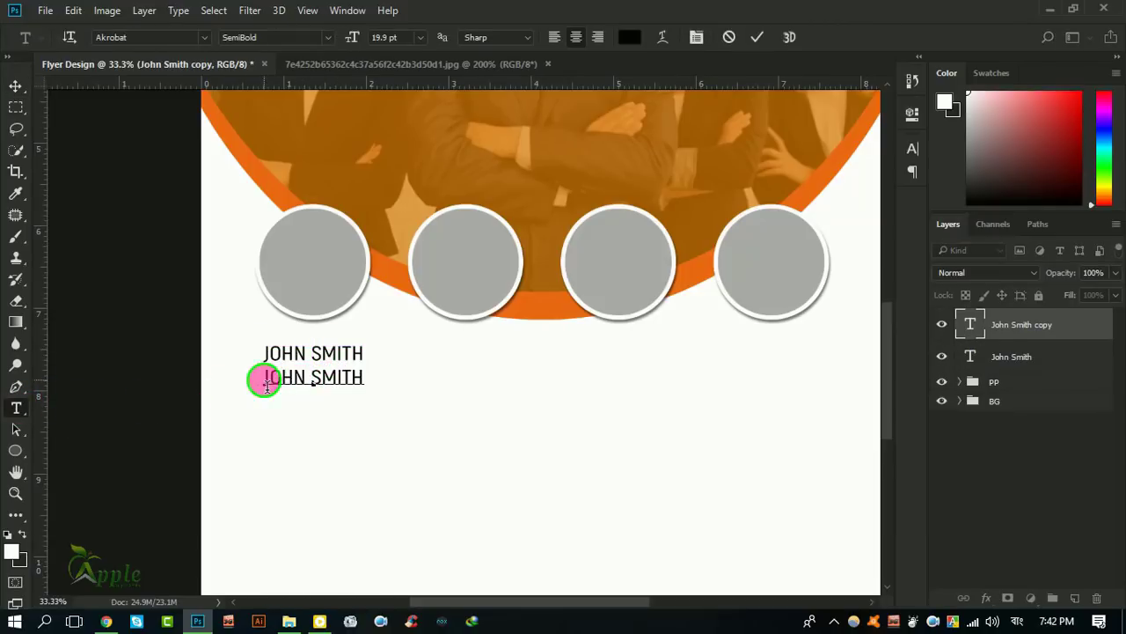
left_click_drag(261, 379, 528, 379)
type("GRAPHIC")
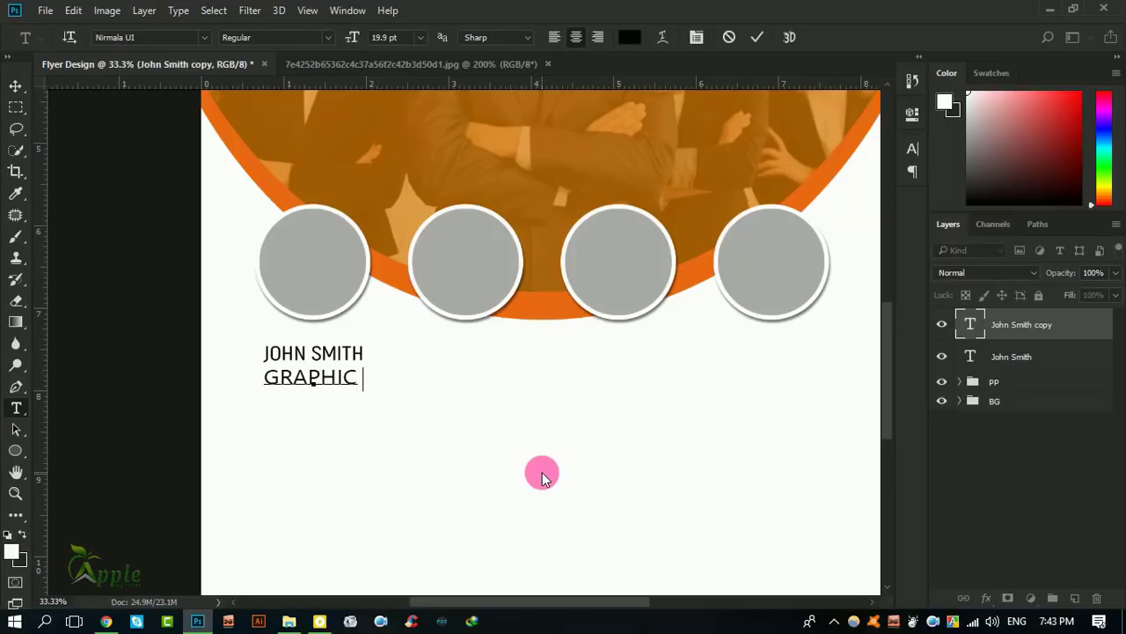
type(" DESIGNER")
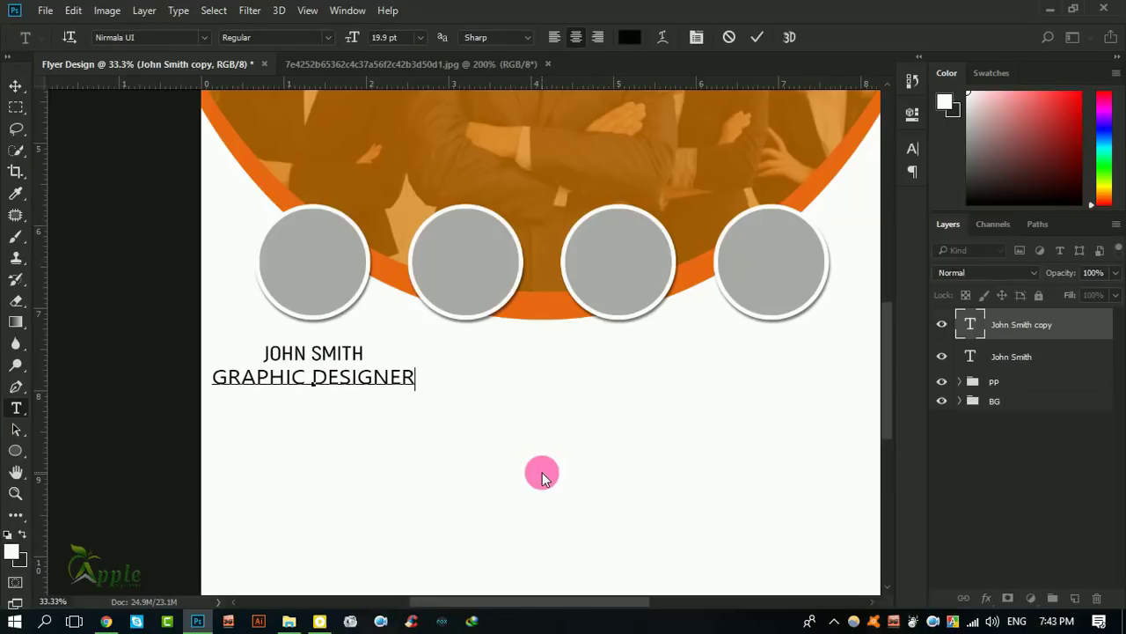
left_click(753, 41)
Give the subtitle the arc's orange, turn off All Caps and set it to 17 pt
left_click(912, 149)
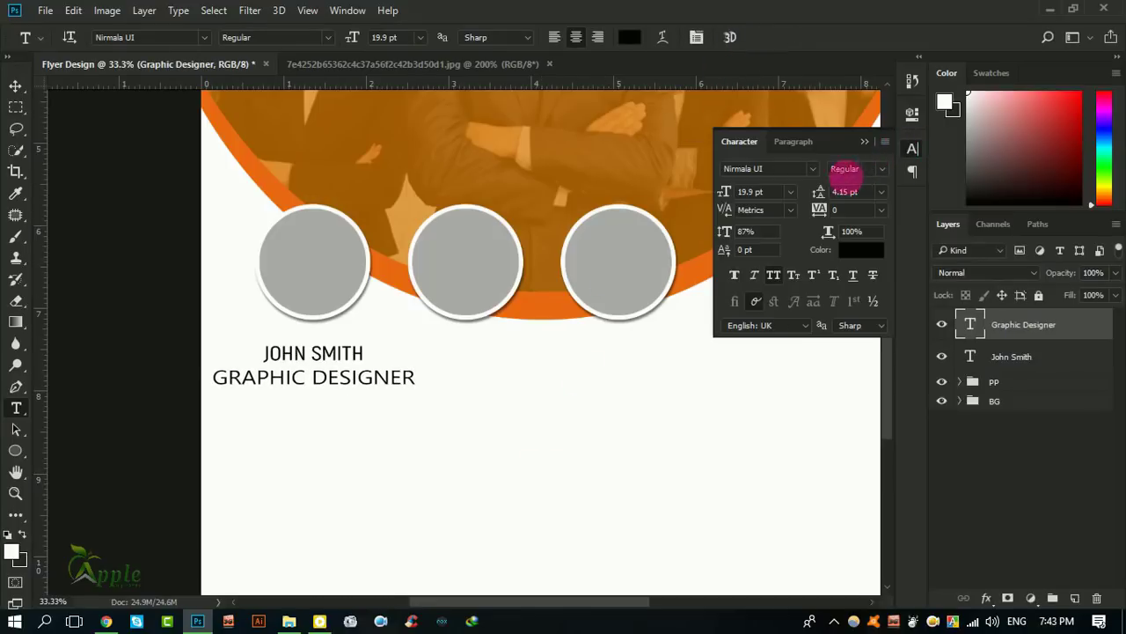
left_click(840, 171)
left_click(322, 199)
left_click(899, 150)
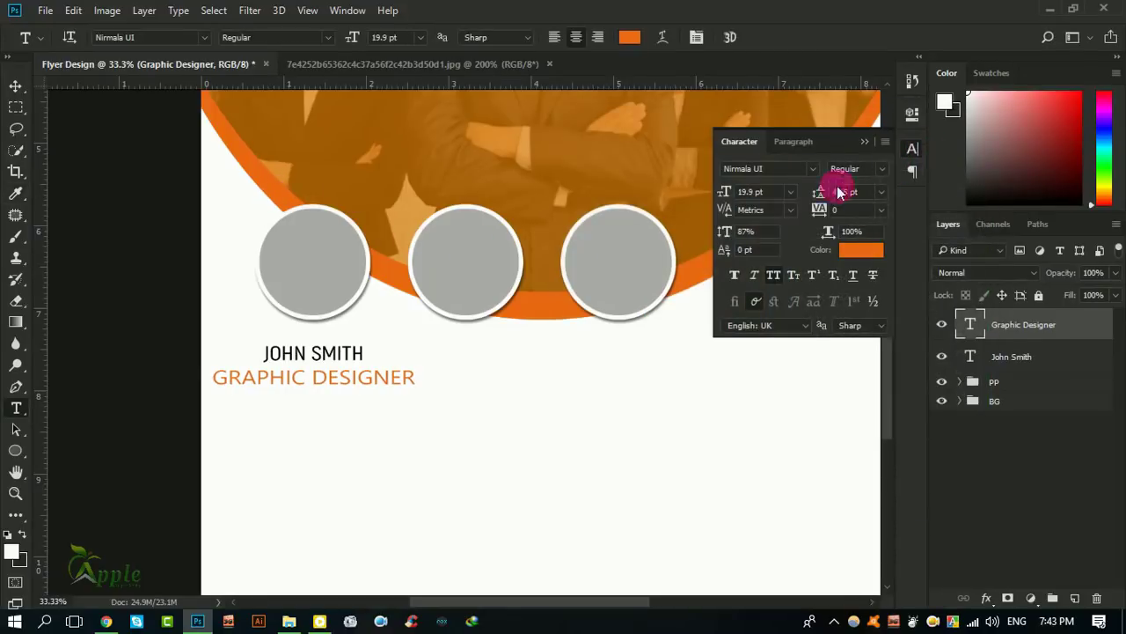
left_click(771, 275)
left_click(752, 192)
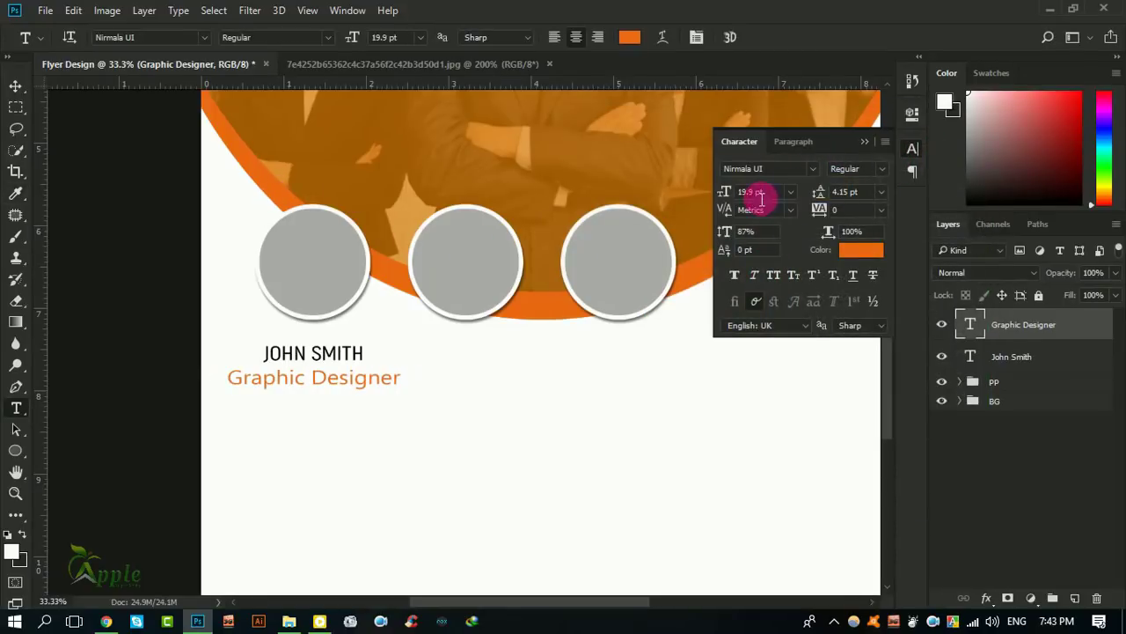
type("17")
key("Return")
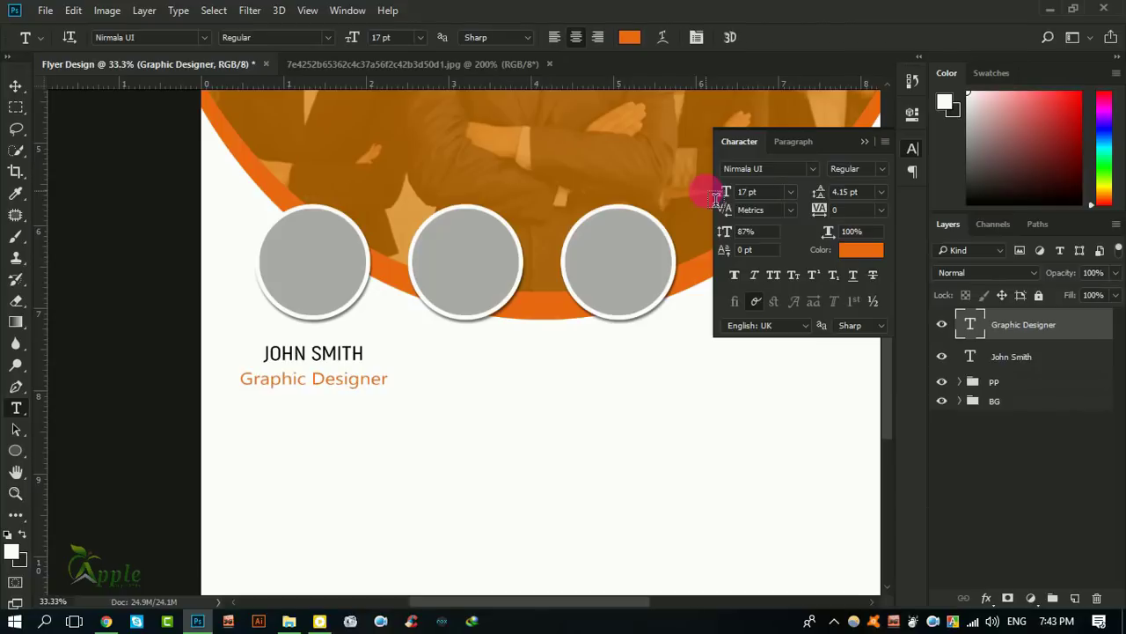
left_click(862, 141)
Scale the subtitle down to 12.33 pt around its centre
key("ctrl+t")
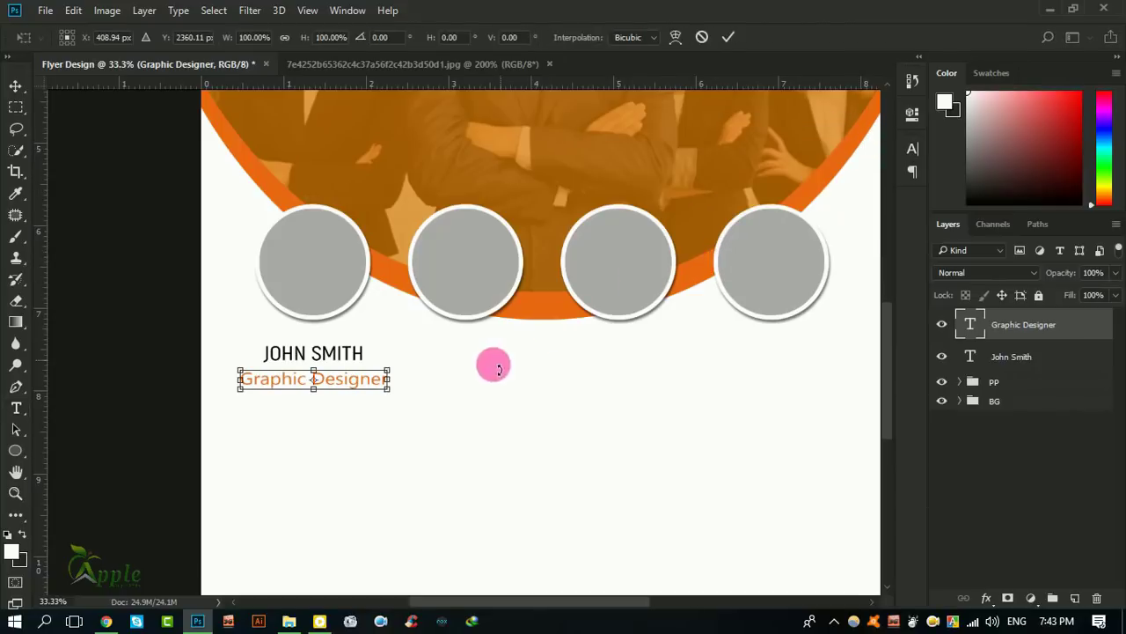
left_click_drag(388, 385, 370, 384)
left_click(726, 37)
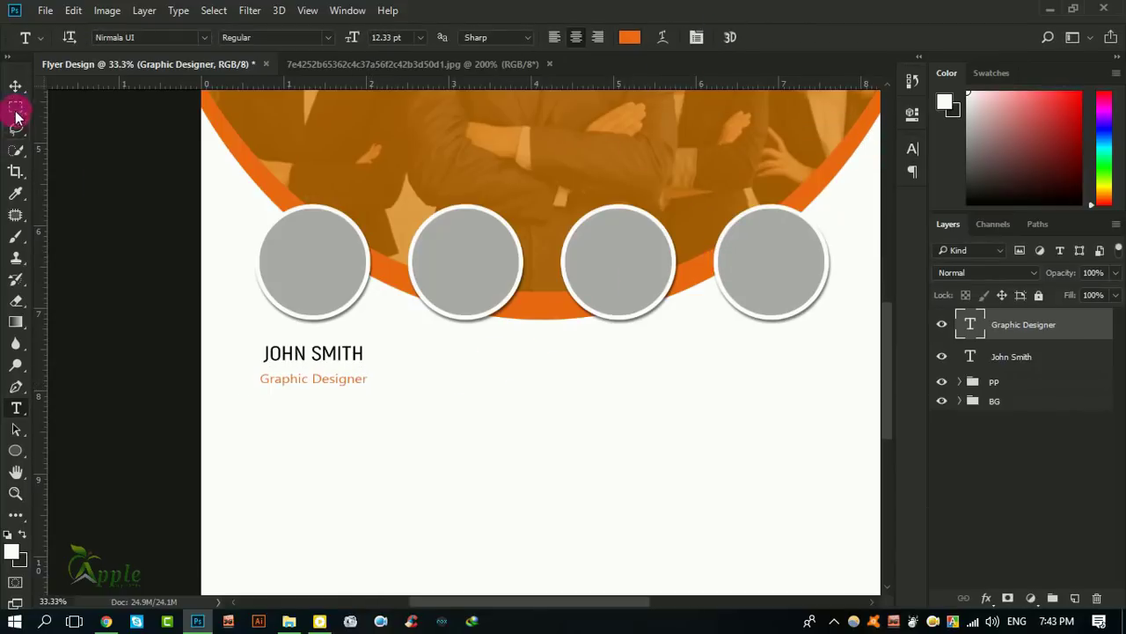
left_click(14, 86)
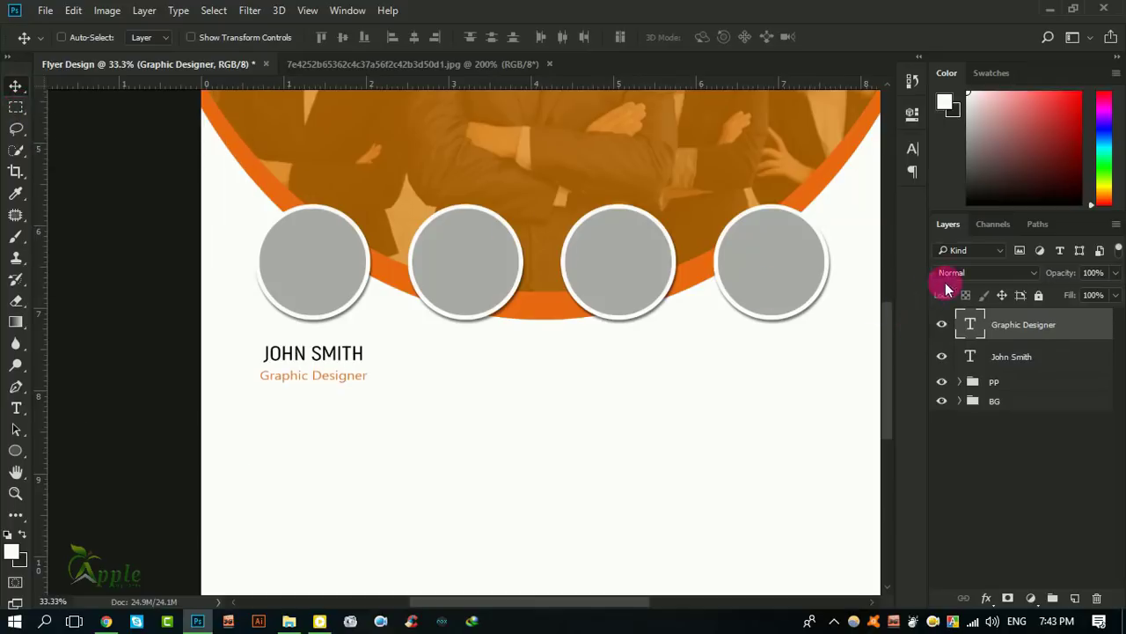
Group the name and subtitle layers into one caption group
left_click(1026, 356, "shift")
left_click(1053, 598)
double_click(1021, 319)
type("John Smith")
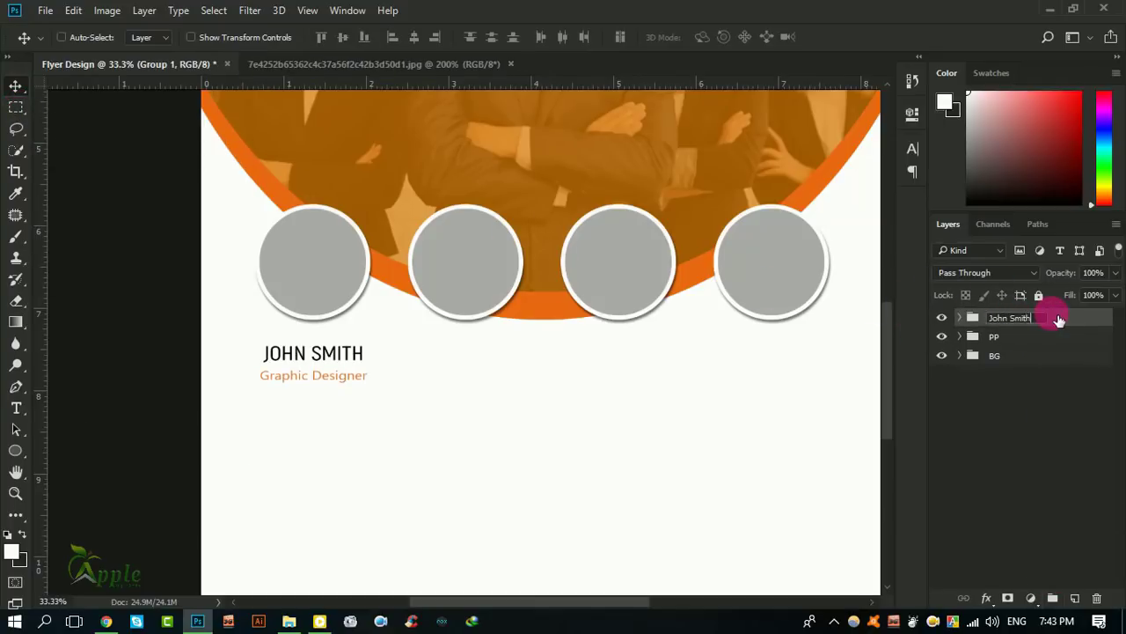
key("Return")
Place caption copies under the other circles, nudging the third slightly right
left_click_drag(305, 357, 619, 364)
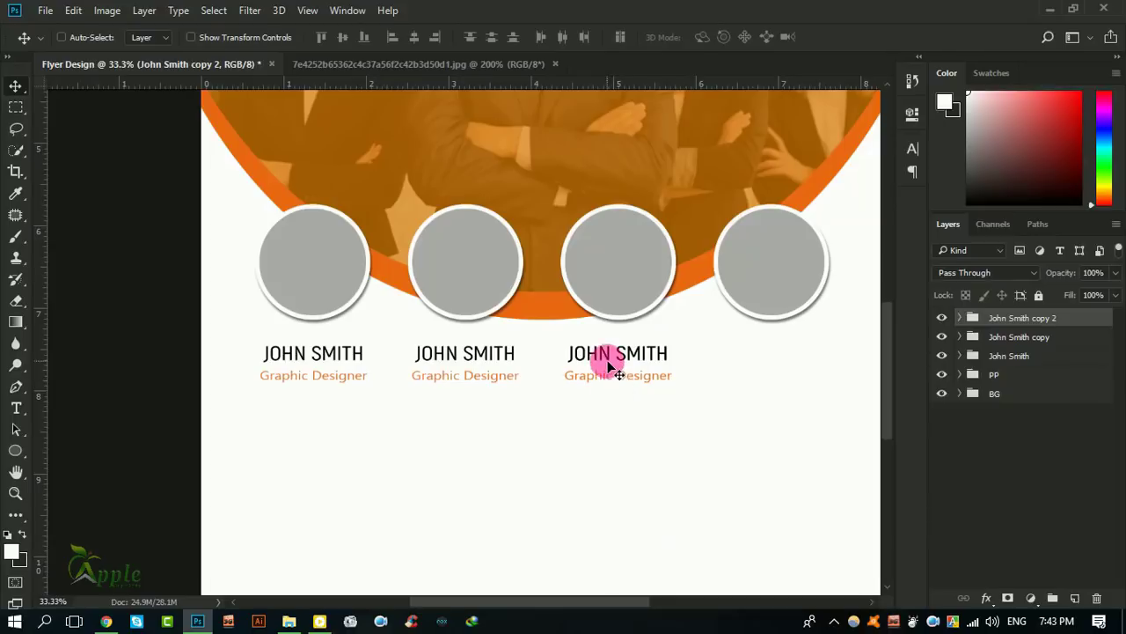
left_click_drag(608, 363, 763, 365)
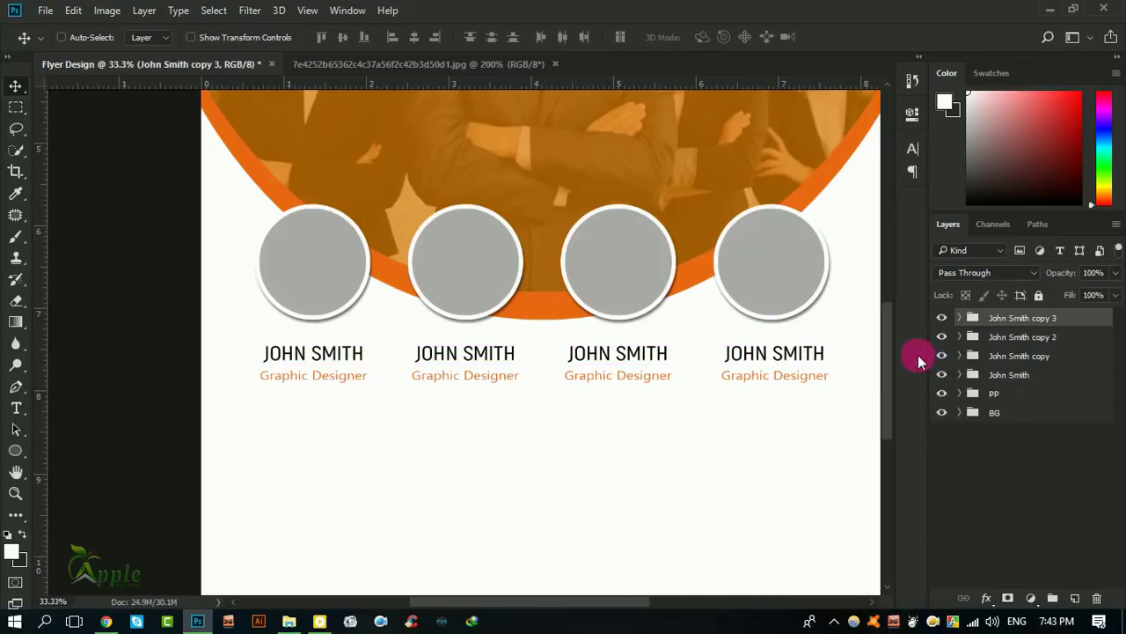
left_click(1020, 336)
key("shift+Right")
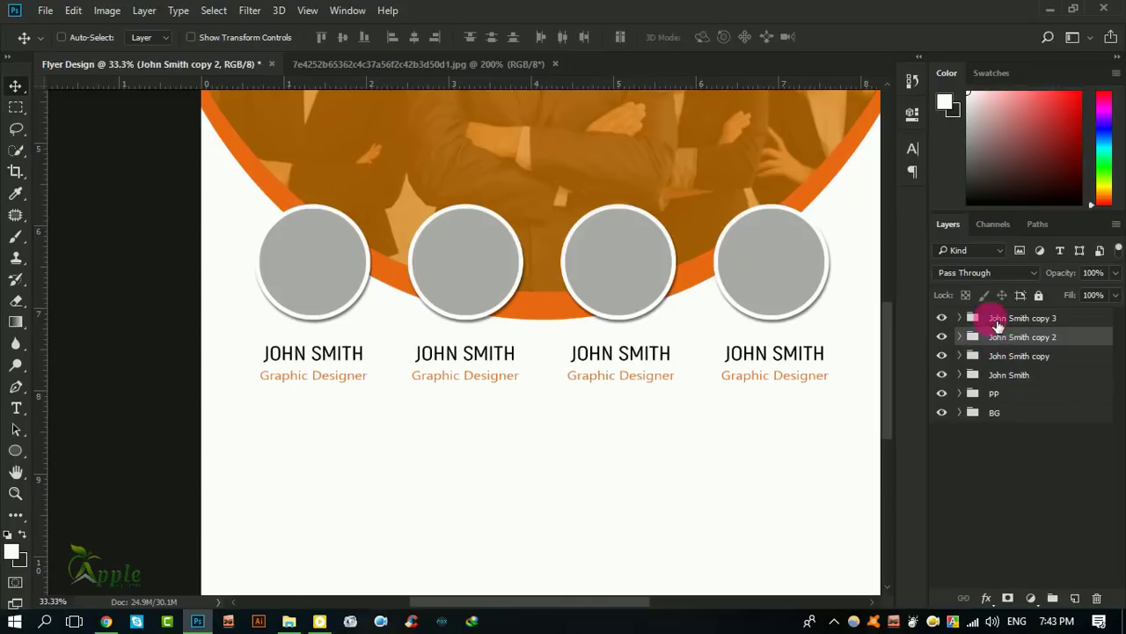
Group the four caption groups into a group named Names and expand it
left_click(1012, 374, "ctrl")
left_click(1012, 355, "ctrl")
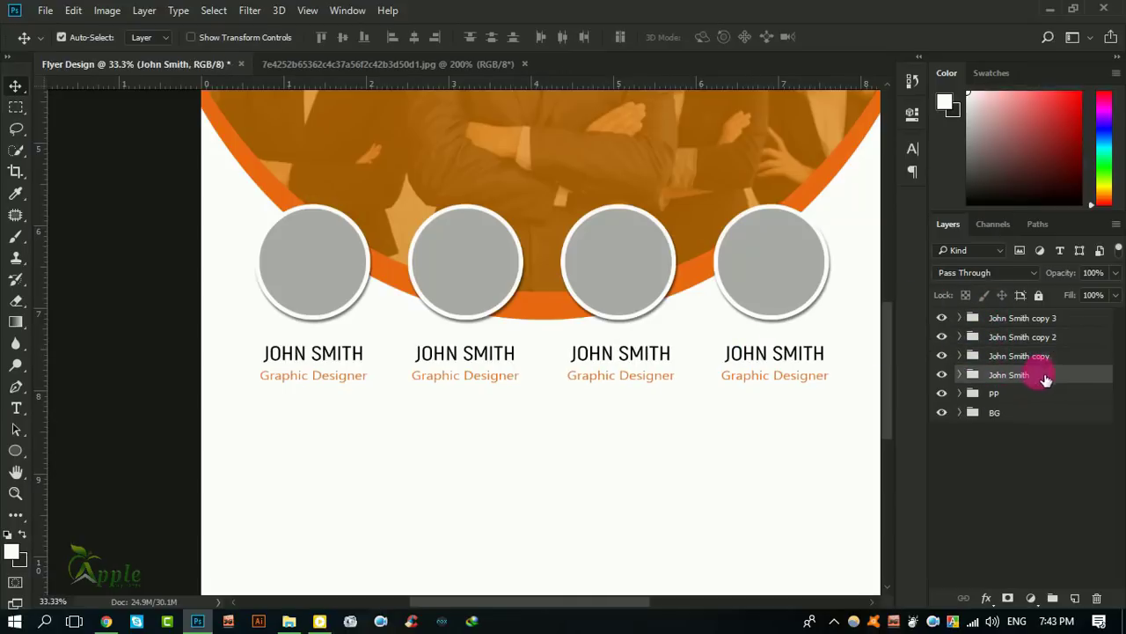
left_click(1052, 338, "ctrl")
left_click_drag(1055, 346, 1053, 598)
double_click(1021, 322)
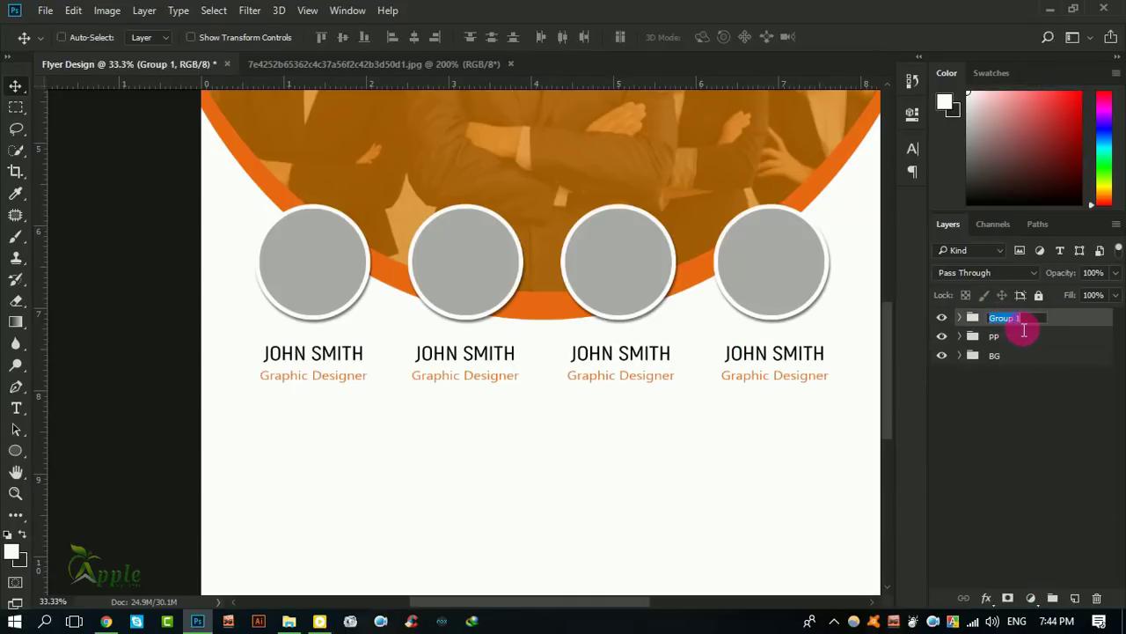
type("ames")
key("Return")
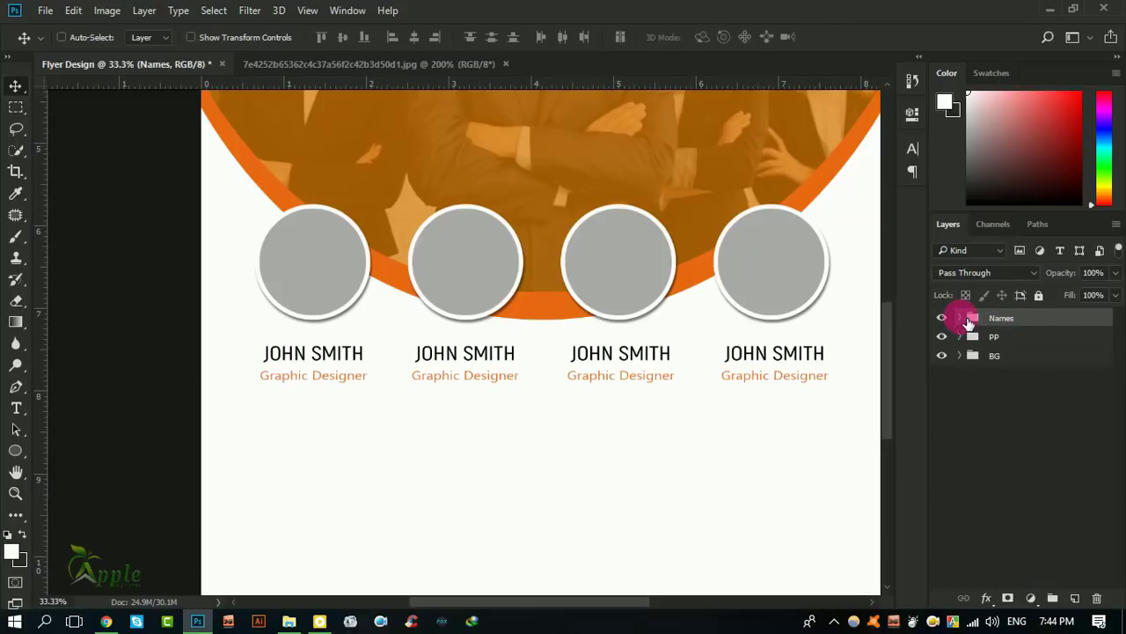
left_click(959, 318)
right_click(447, 355)
Replace the second and third caption names with other team members' names
left_click(495, 384)
left_click(16, 407)
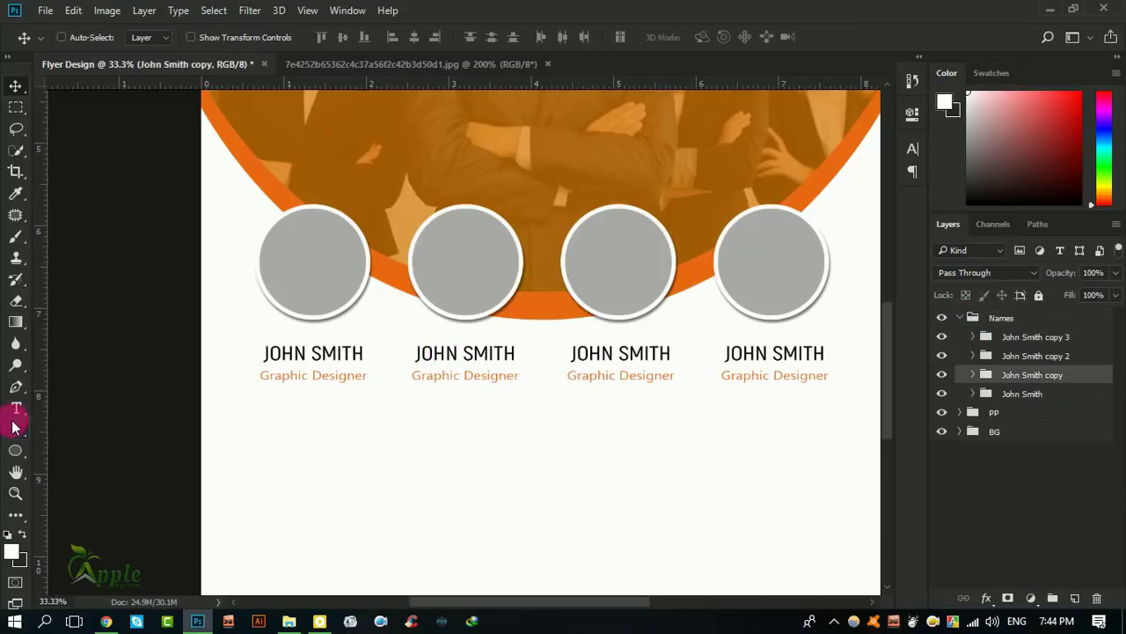
left_click_drag(432, 352, 595, 356)
type("PRI")
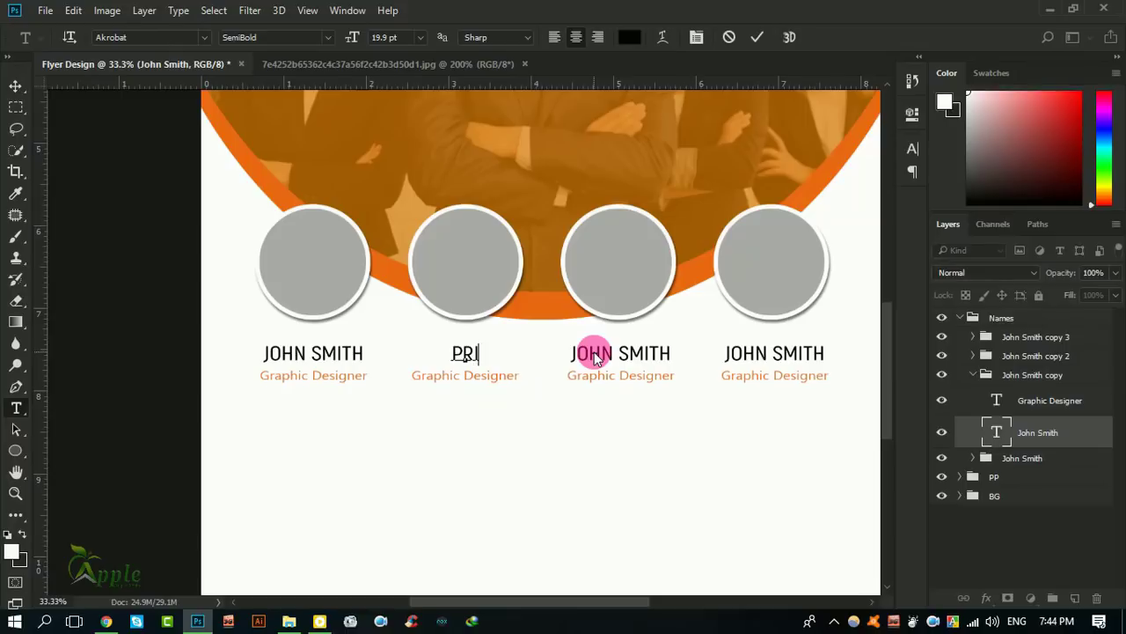
type("TILOTA KHAN")
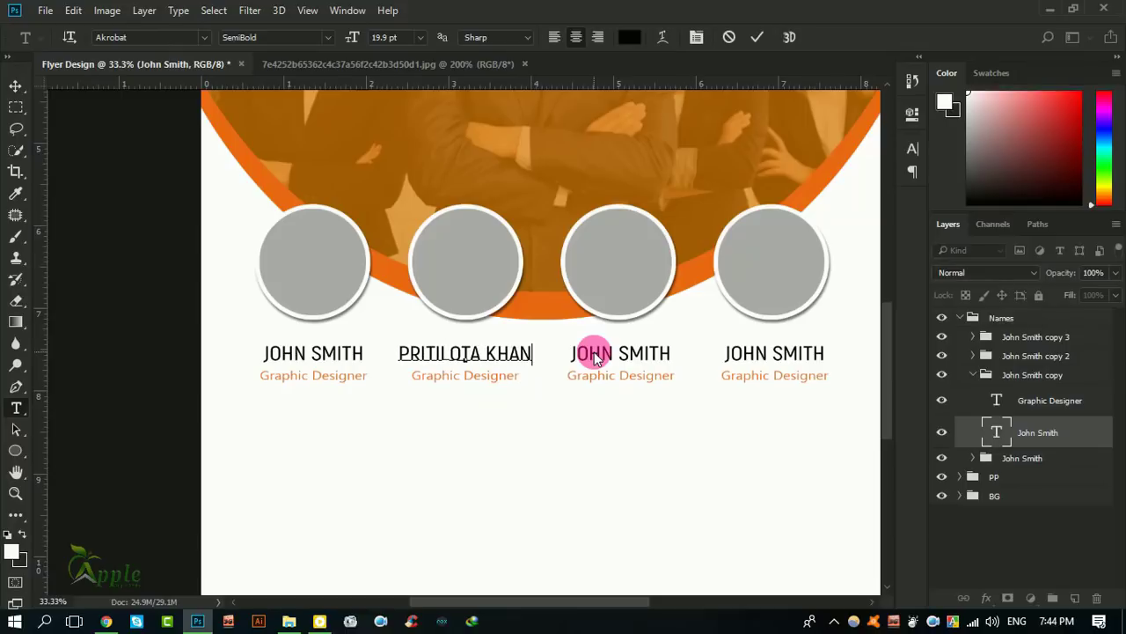
left_click(756, 37)
left_click(587, 357)
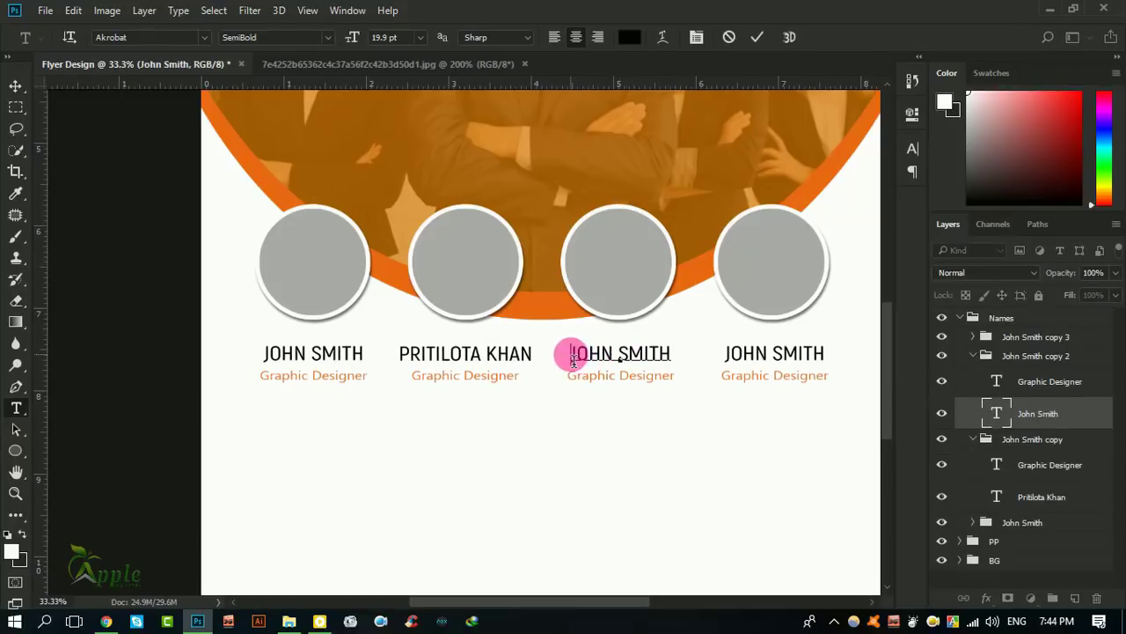
left_click_drag(568, 352, 715, 365)
type("RABB")
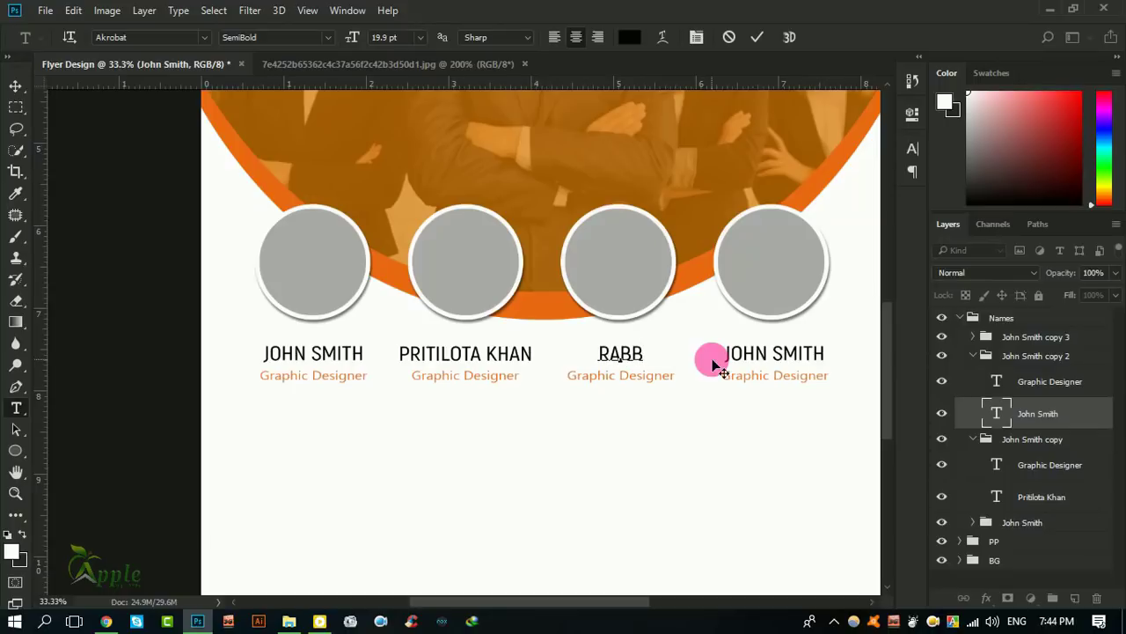
type("Y BOSS")
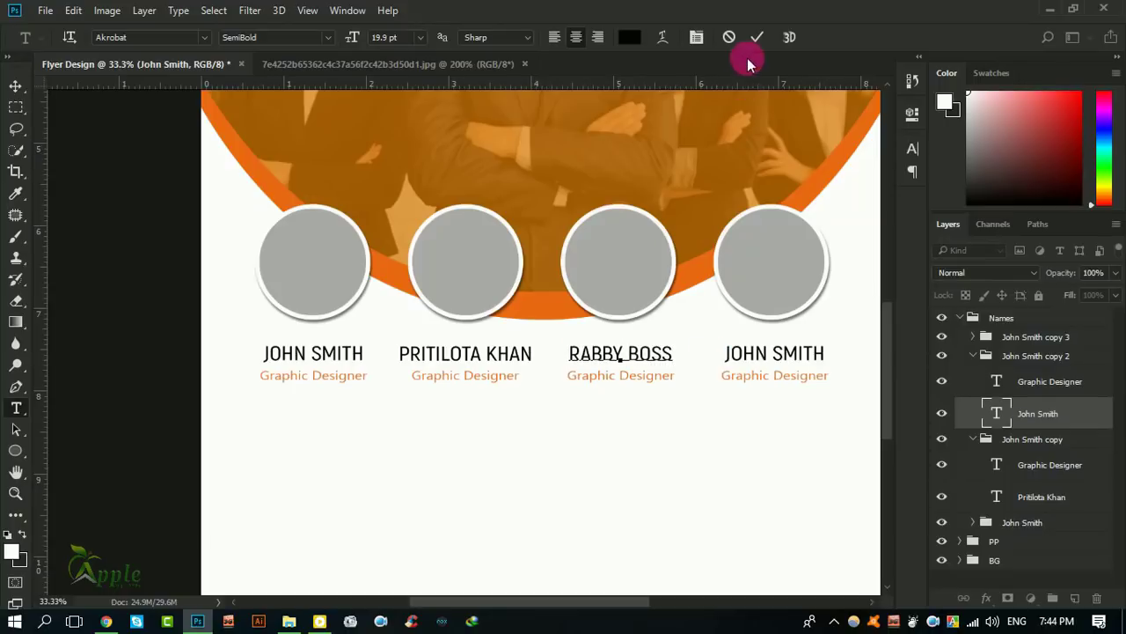
left_click(756, 39)
Replace the fourth caption's name with another team member's name
left_click(775, 353)
type("S")
key("ctrl+a")
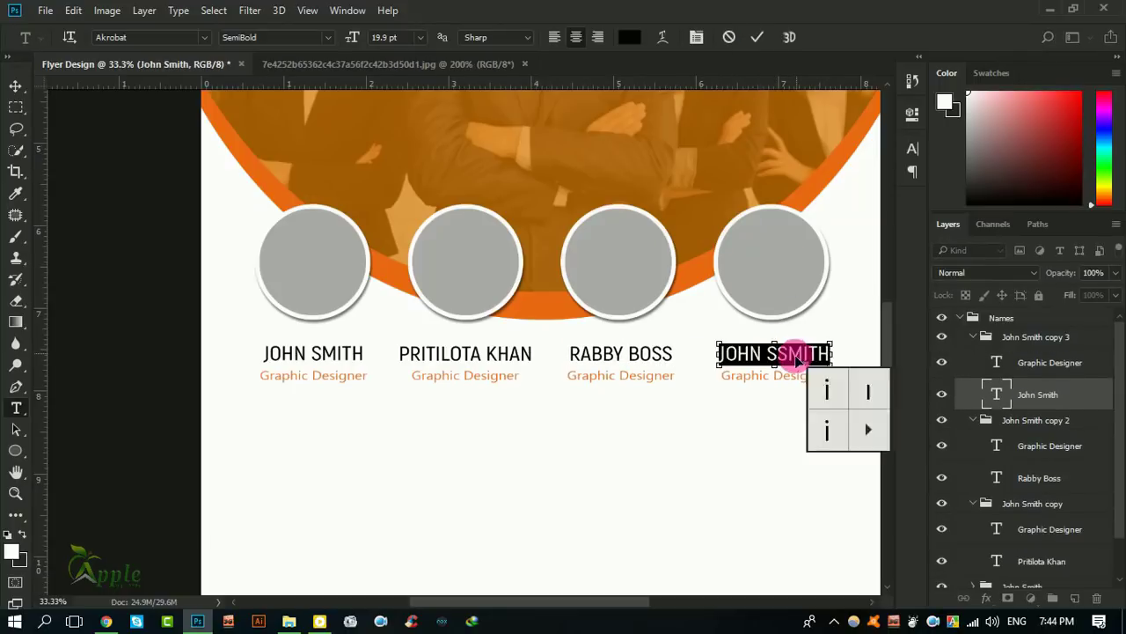
type("SABBIR")
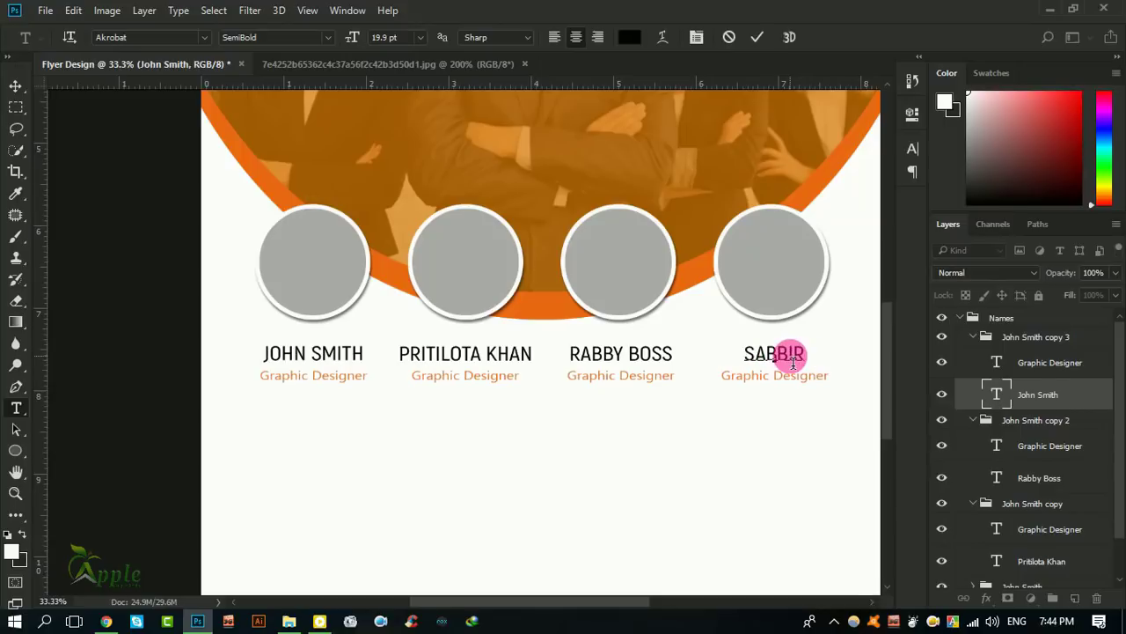
type(".")
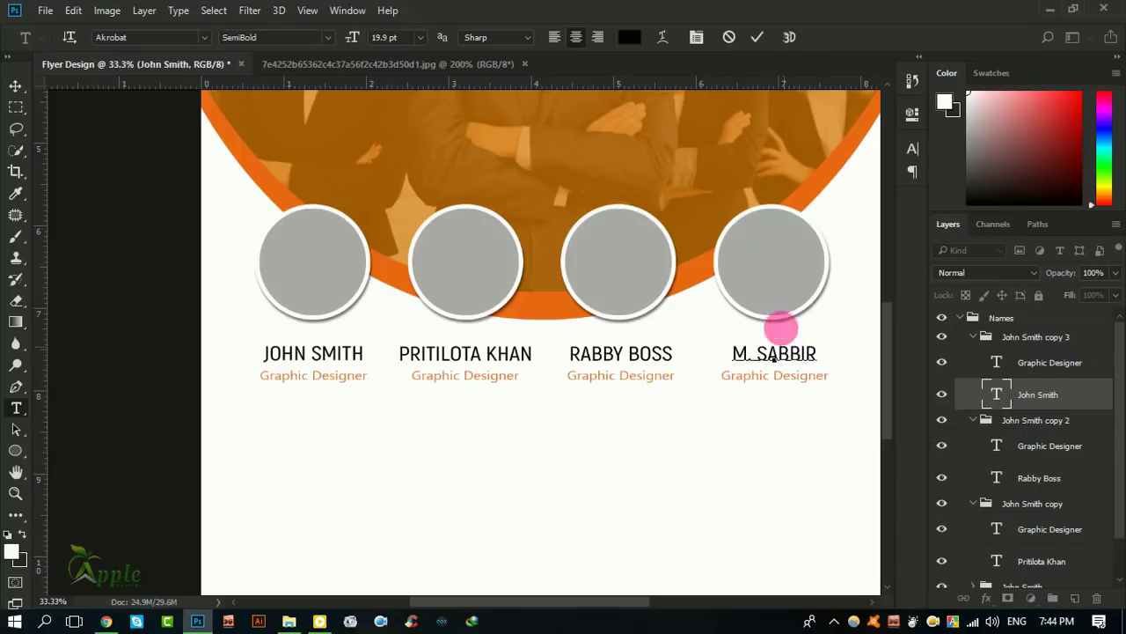
left_click(756, 37)
left_click(724, 379)
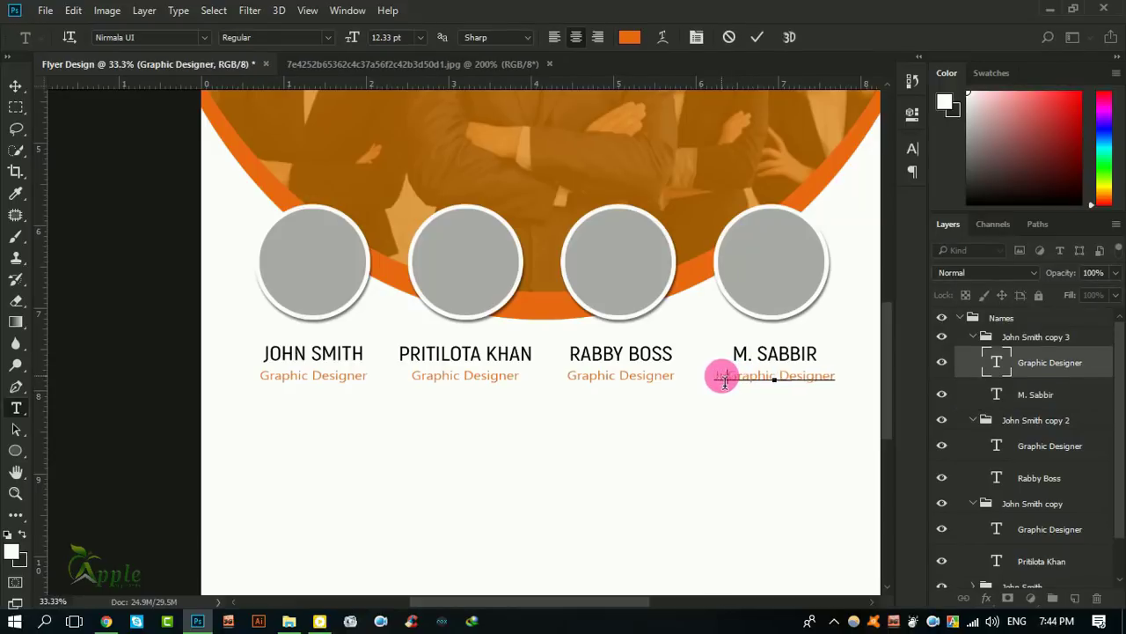
type("Junior")
Finish the subtitles as Junior Graphic Designer, Business Partner and Senior Graphic Designer
left_click(756, 37)
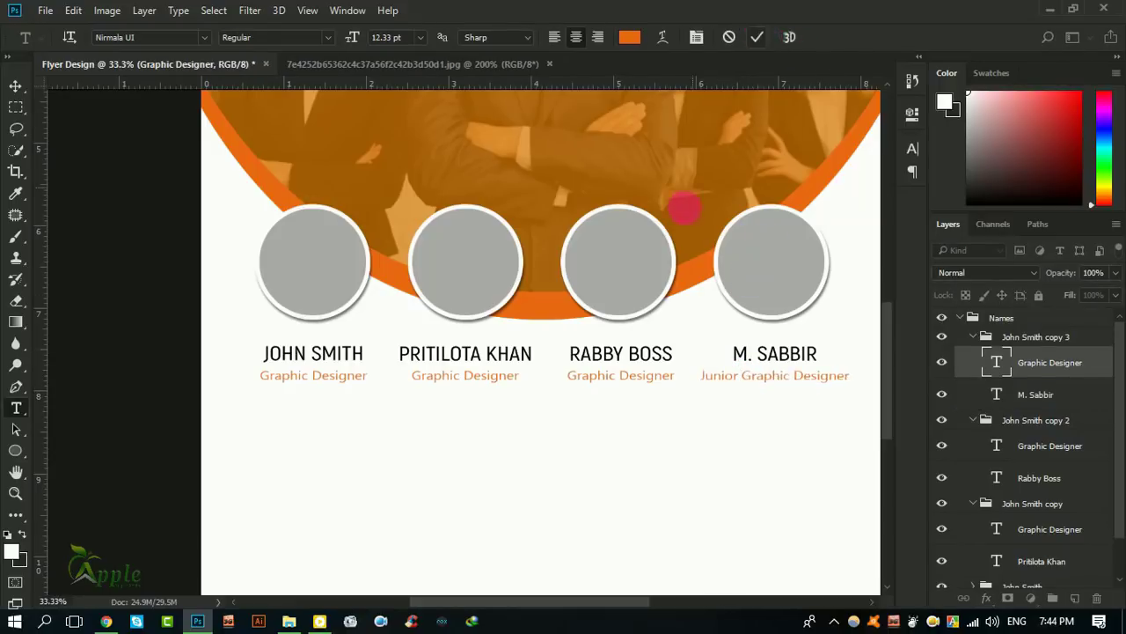
left_click(604, 377)
left_click_drag(568, 377, 692, 382)
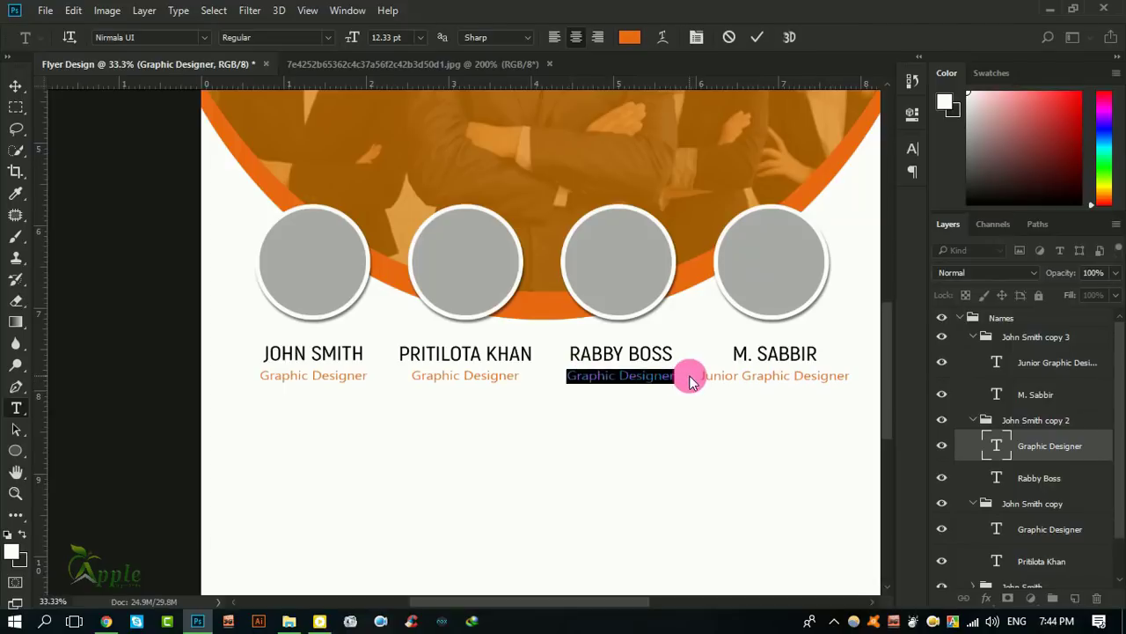
type("Business Partner")
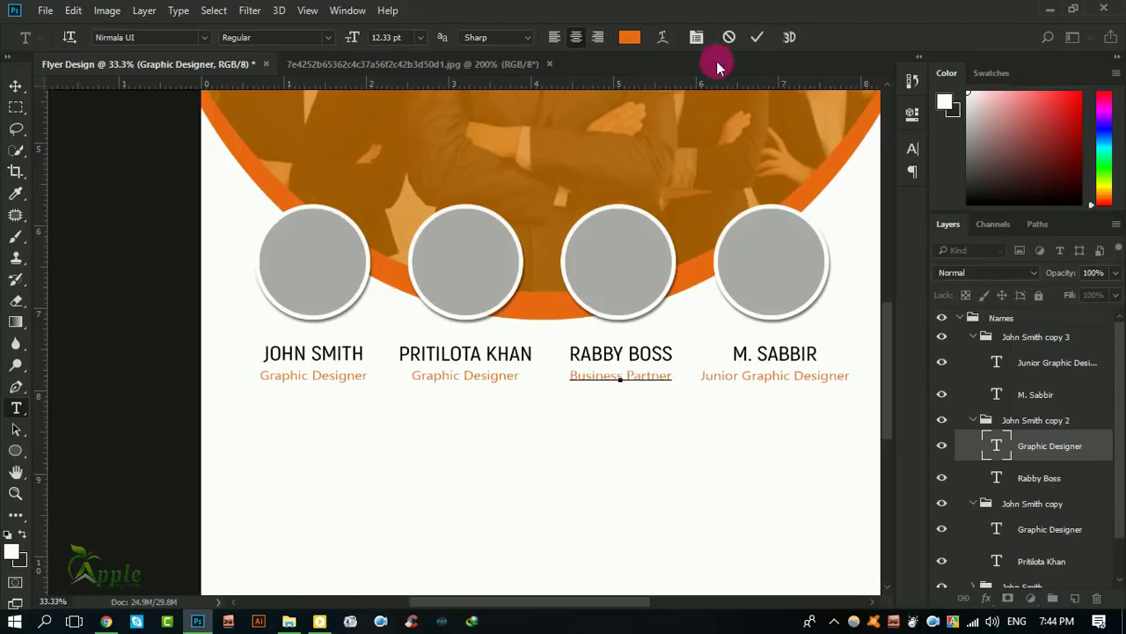
left_click(756, 37)
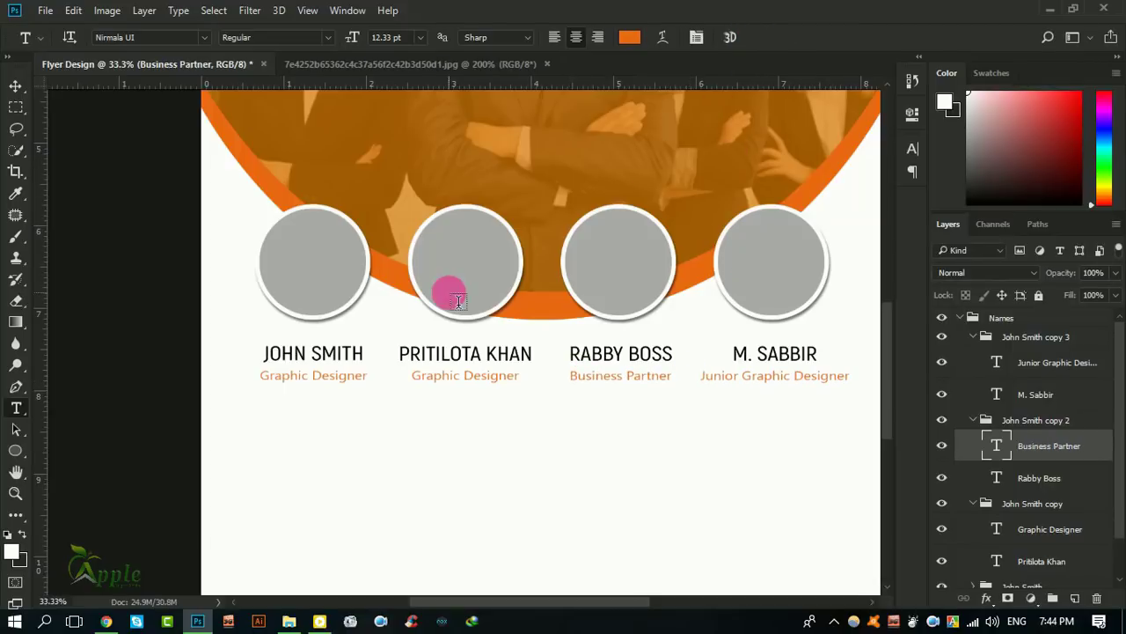
left_click(434, 379)
left_click_drag(413, 377, 414, 381)
type("Senior")
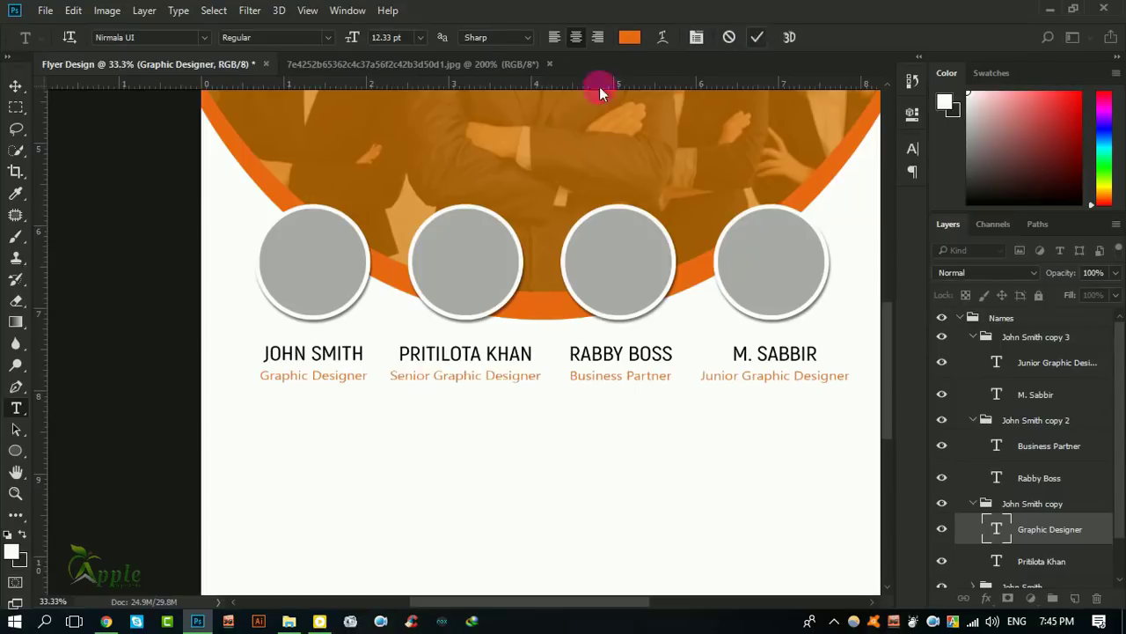
left_click(16, 85)
Zoom out to check the captions, then collapse the caption groups and Names group
scroll(677, 237, "up", 1)
key("ctrl+minus")
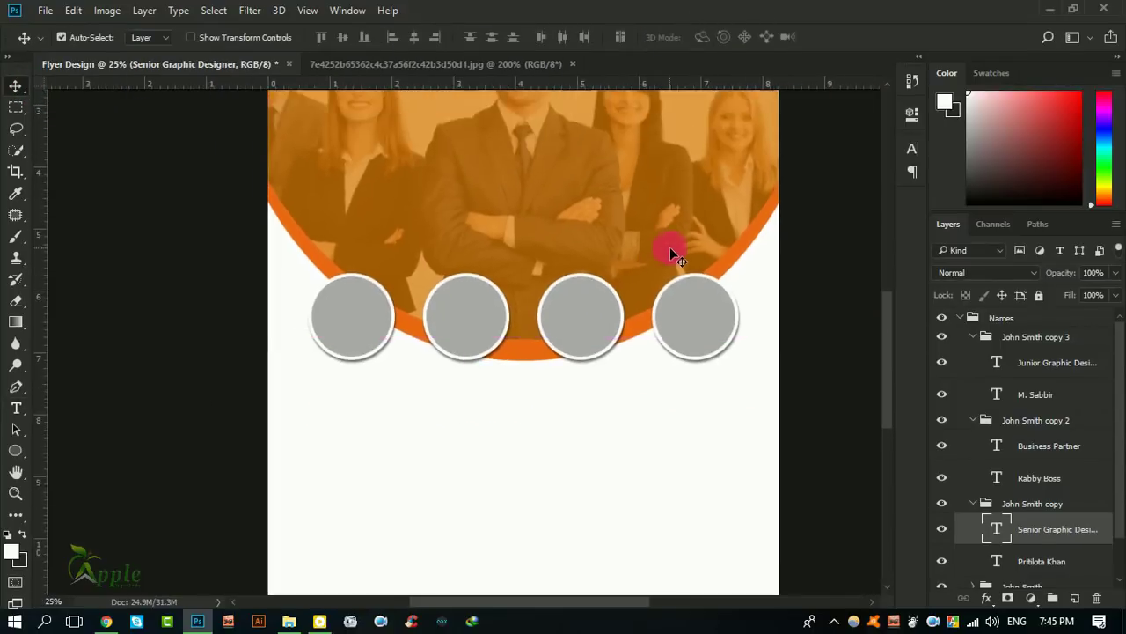
key("ctrl+minus")
key("ctrl+plus")
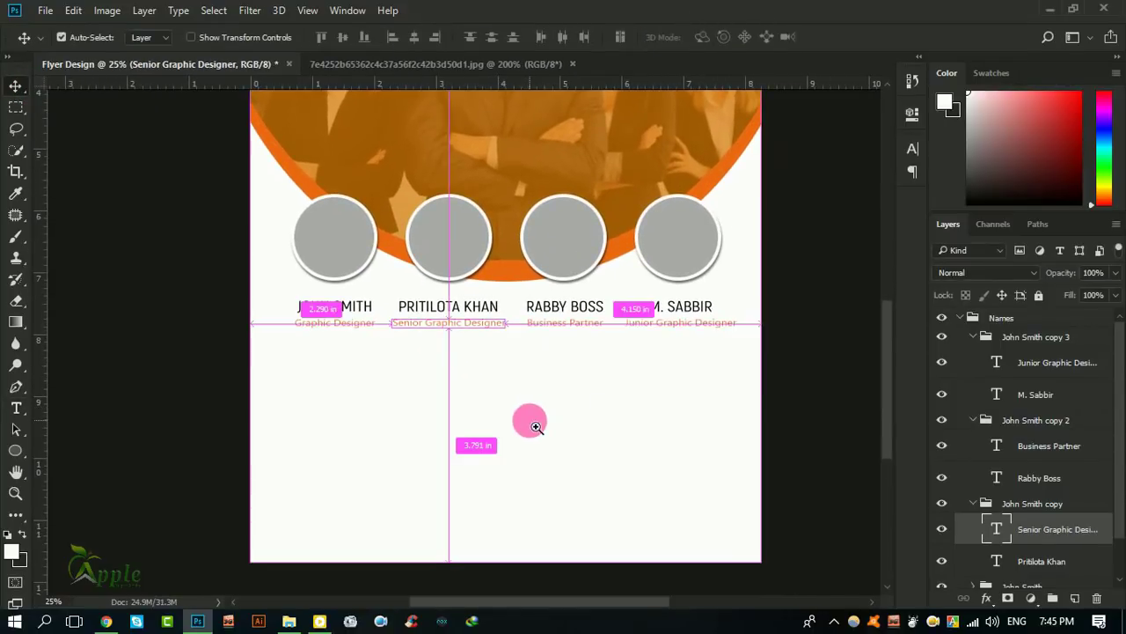
left_click(976, 440)
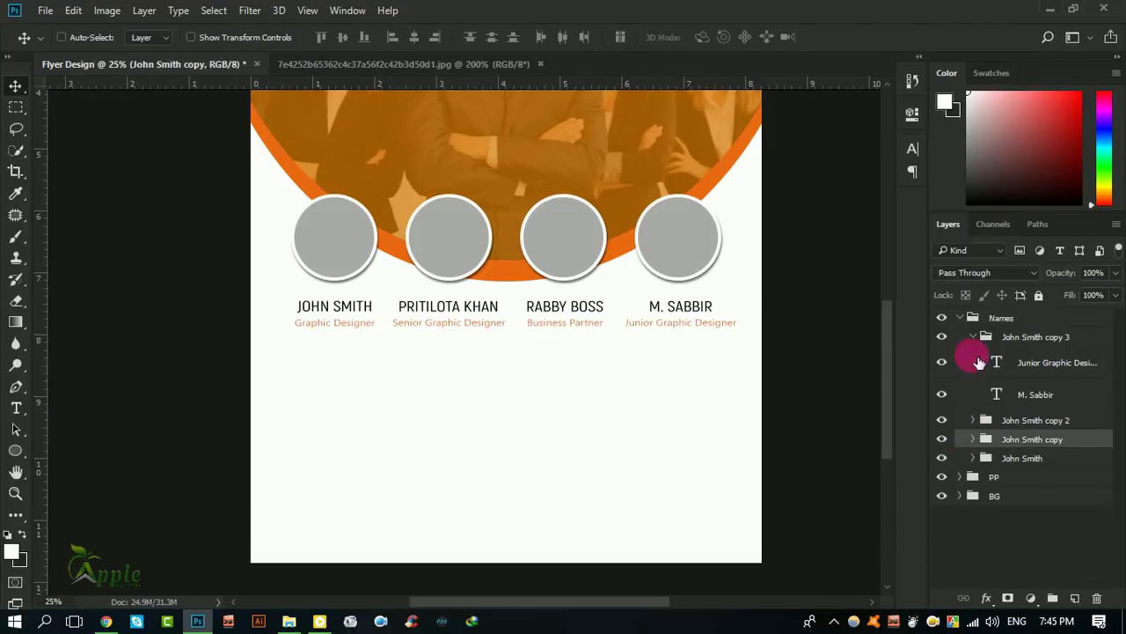
left_click(973, 337)
left_click(962, 318)
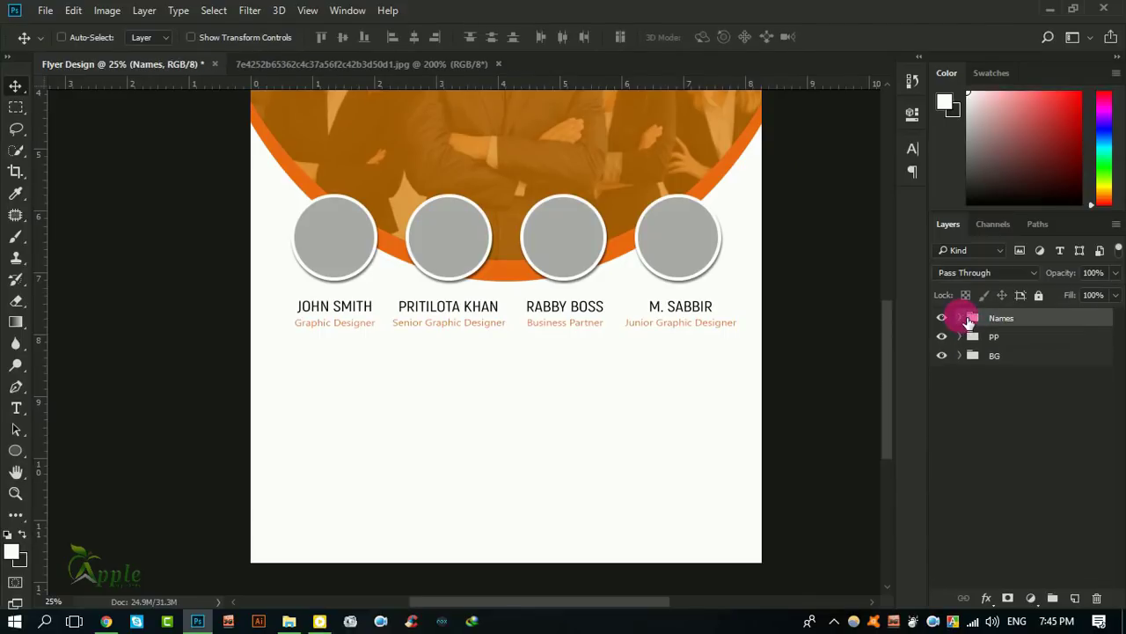
Add 'Your Business Title Here' below the captions in 27.5 pt all-caps Akrobat
left_click(15, 408)
left_click(404, 403)
type("Your")
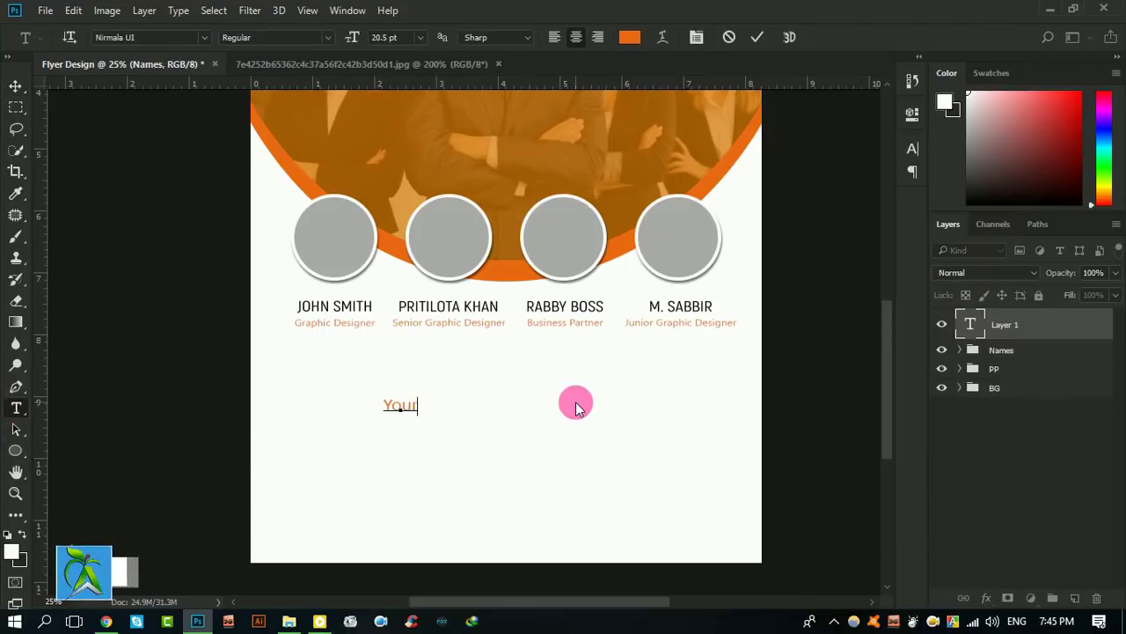
type(" Business T")
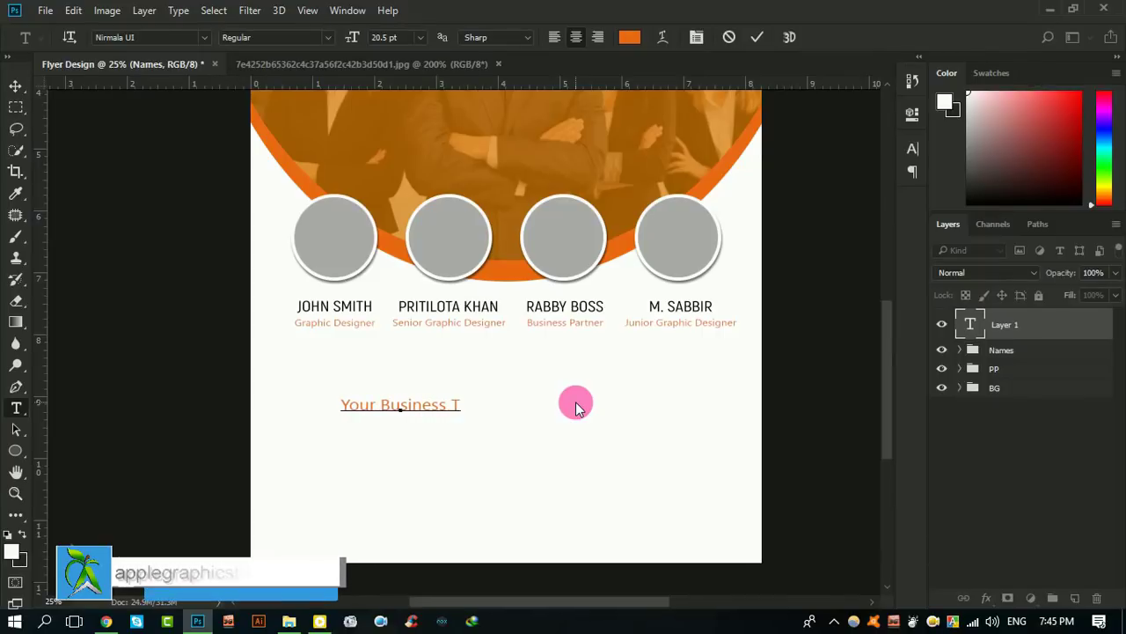
type("itle Here")
key("ctrl+a")
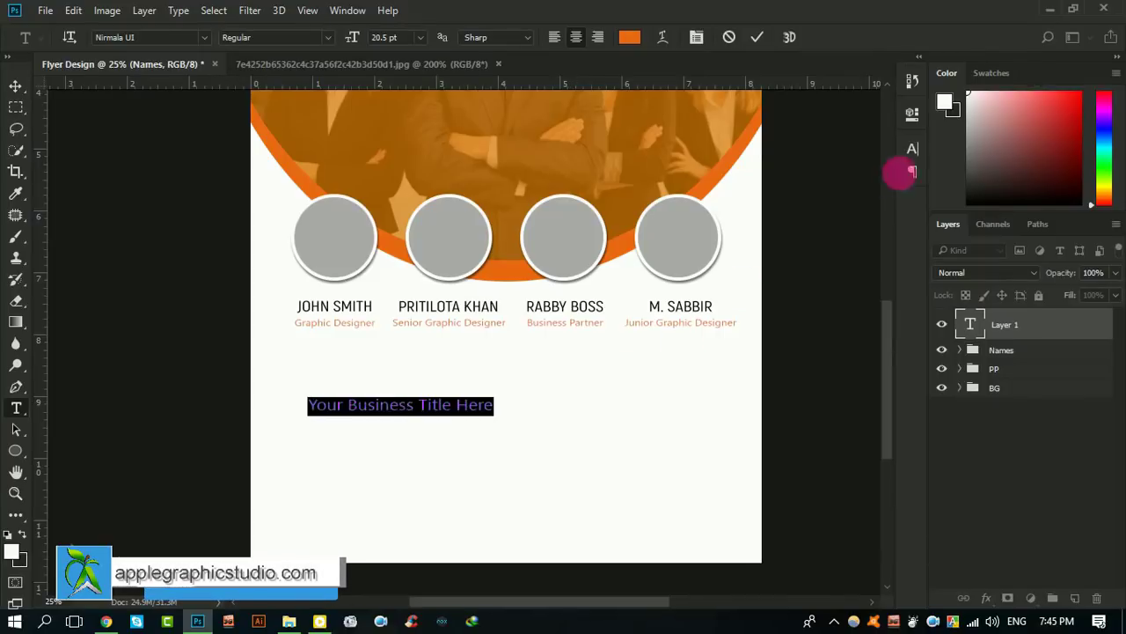
left_click(906, 172)
left_click(816, 164)
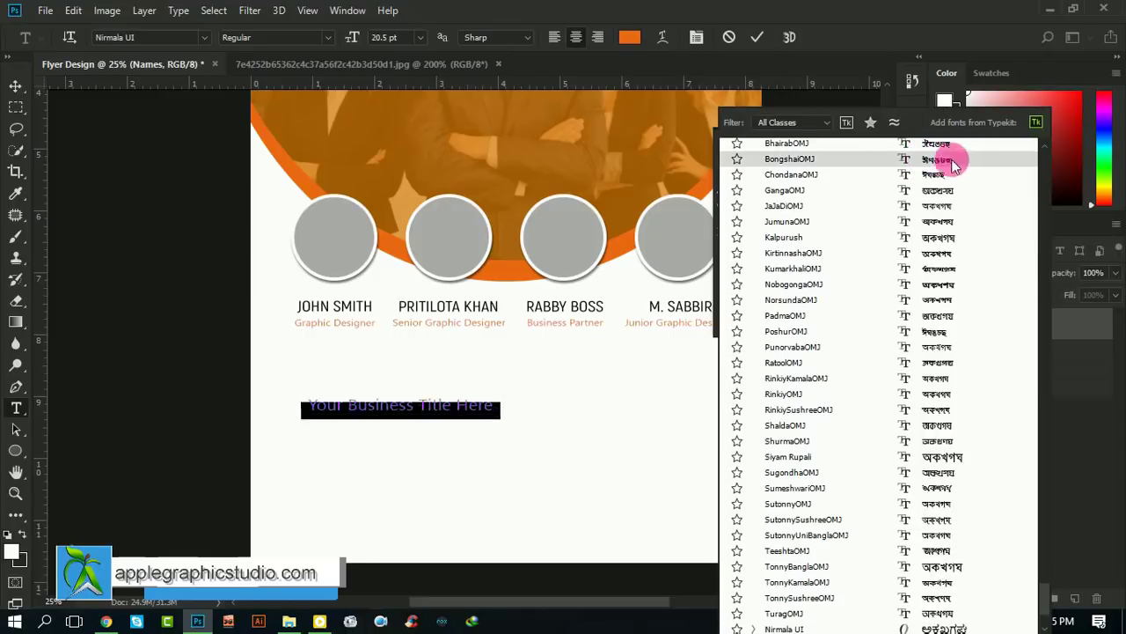
mouse_move(1050, 543)
left_mouse_down()
mouse_move(1036, 317)
mouse_move(1049, 157)
left_mouse_up()
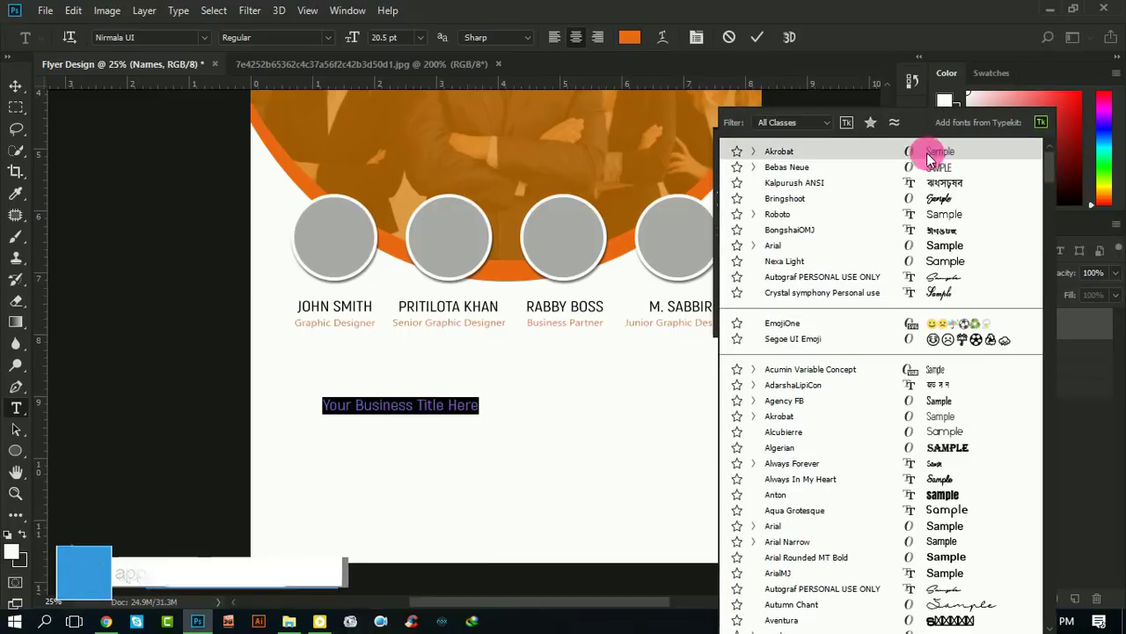
left_click(882, 152)
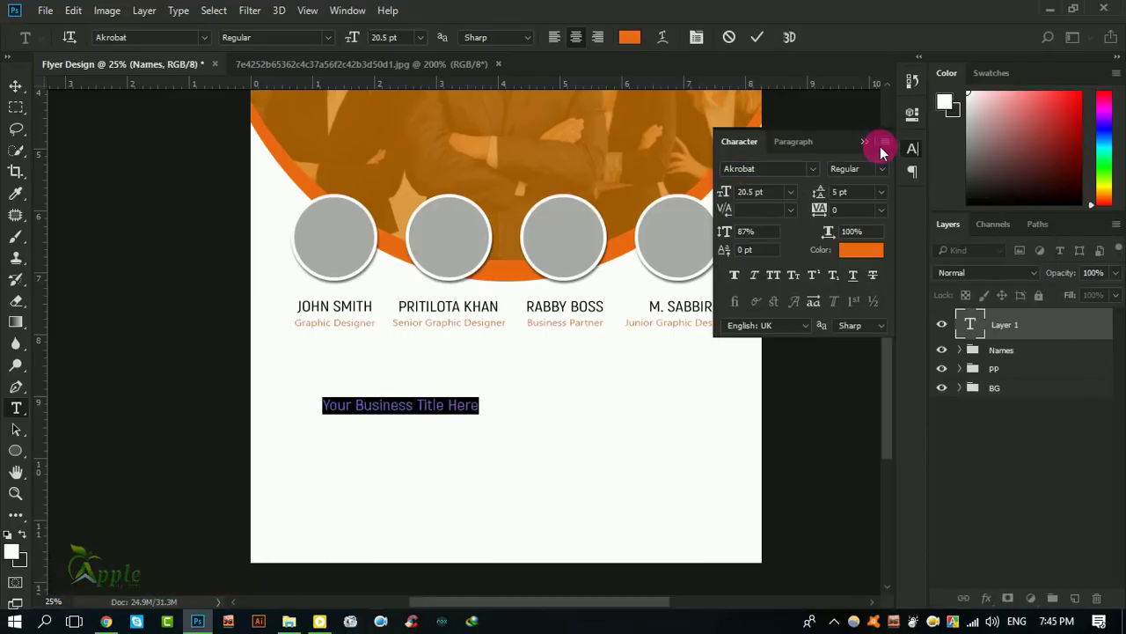
left_click_drag(724, 192, 733, 192)
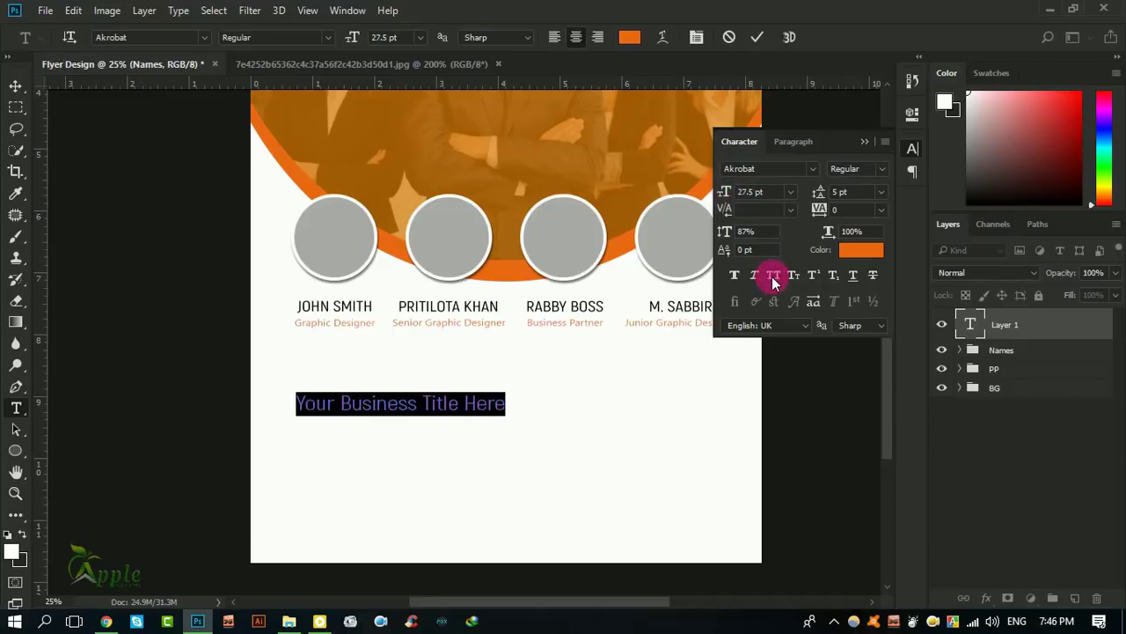
left_click(773, 282)
left_click(757, 37)
Move the title just below the captions and centre it horizontally on the page
left_click(16, 85)
left_click_drag(448, 401, 548, 367)
left_click(214, 10)
left_click(227, 24)
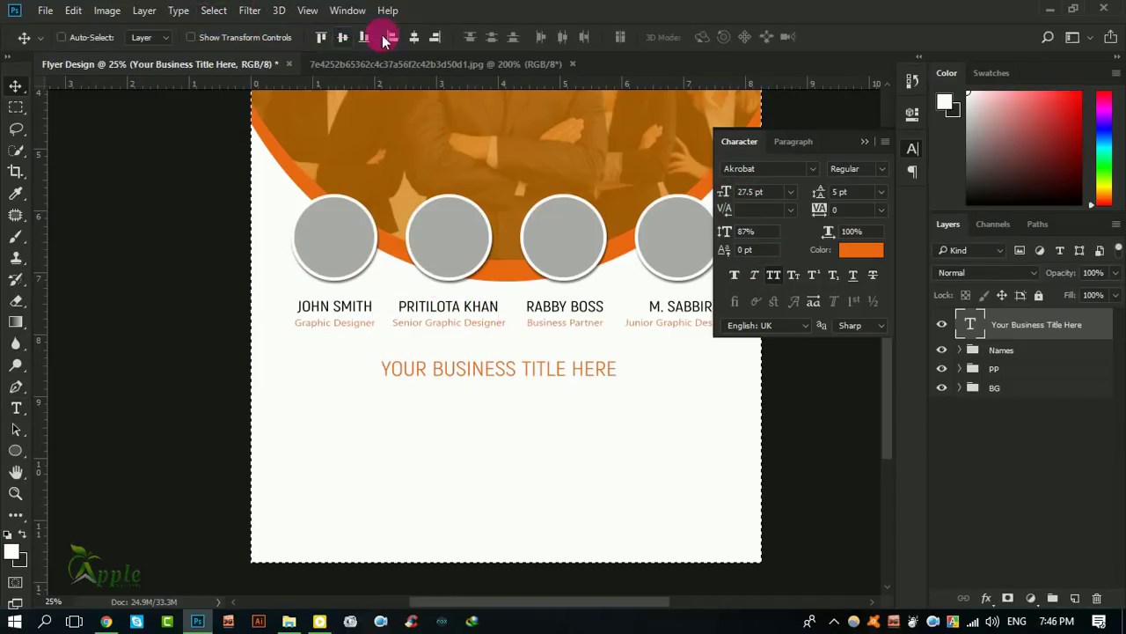
left_click(384, 39)
left_click(213, 11)
left_click(233, 44)
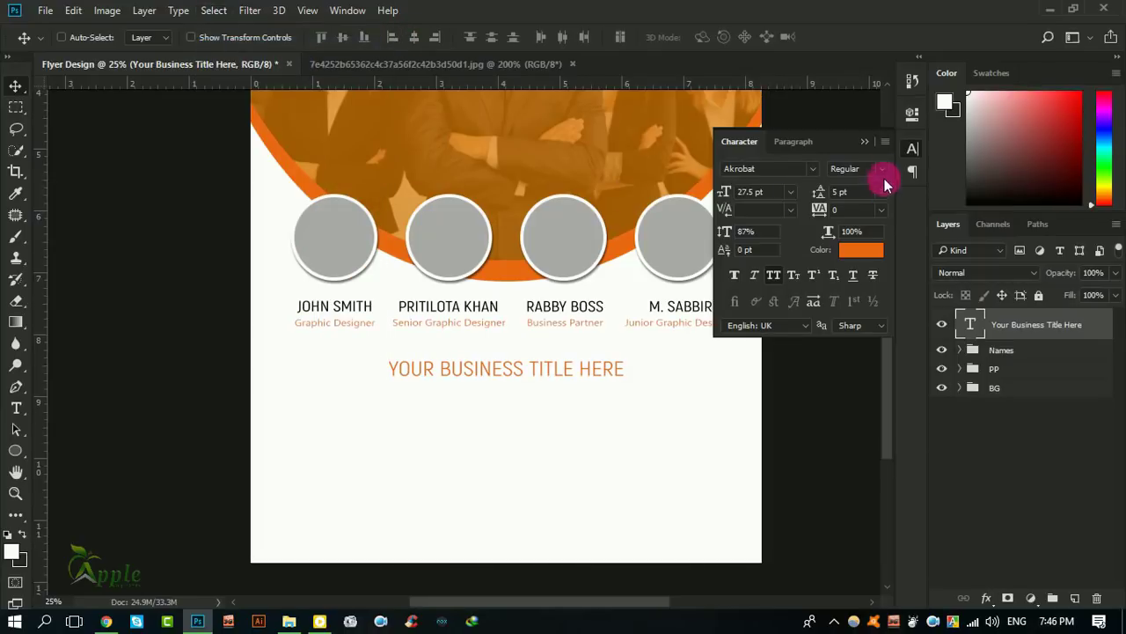
Make the title SemiBold and nudge it up slightly
left_click(883, 176)
left_click(849, 249)
left_click(150, 128)
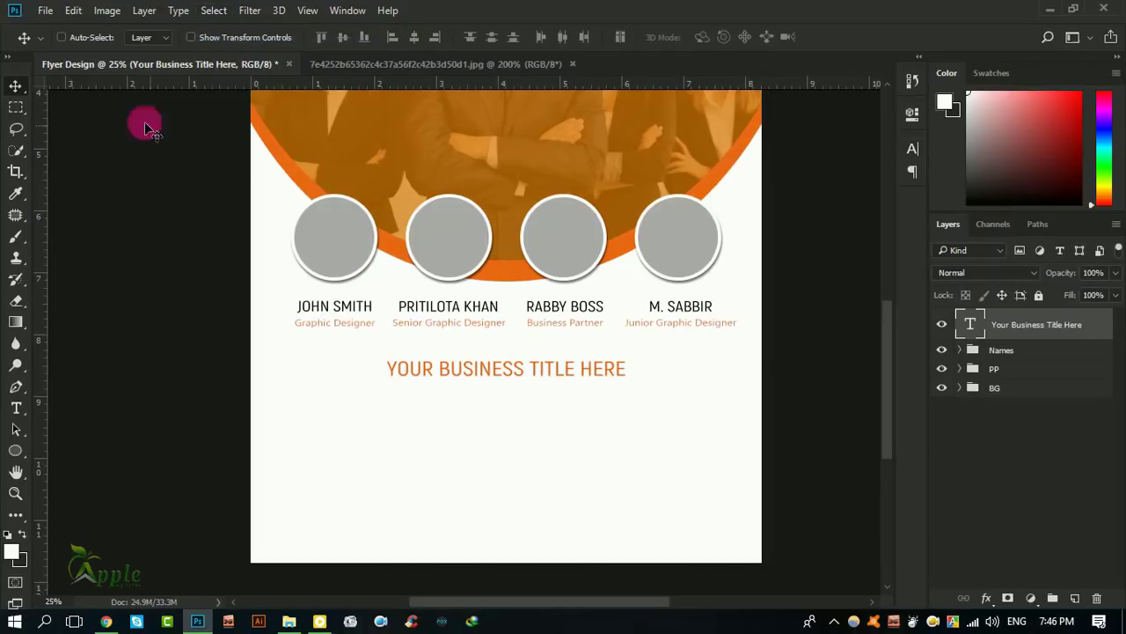
key("shift+Up")
key("shift+Up")
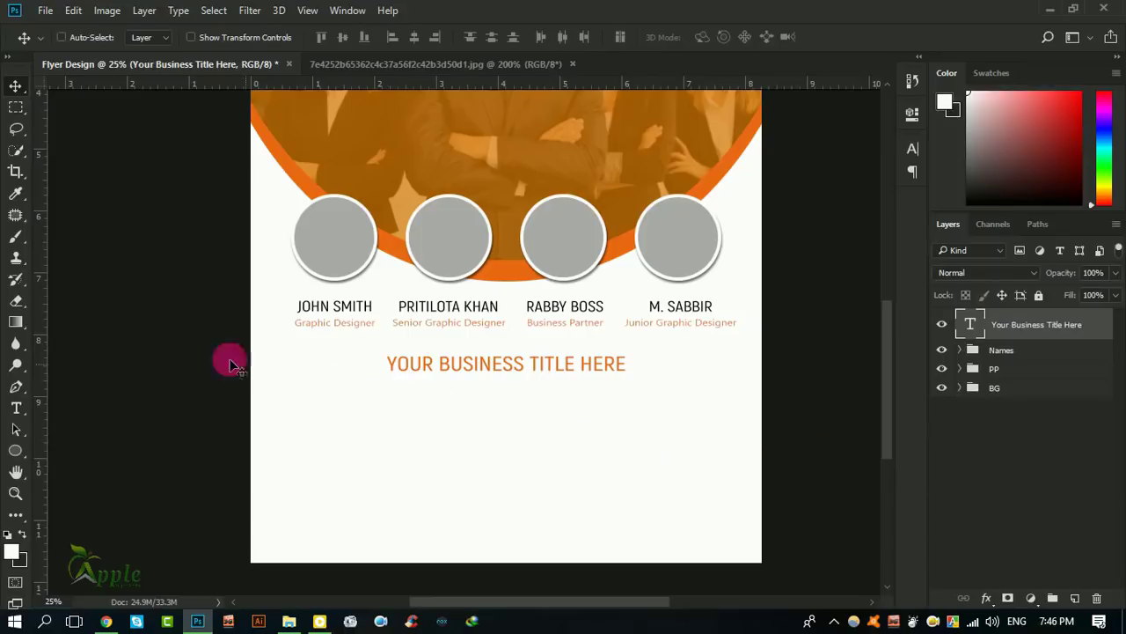
Draw a text box below the business title and fill it with Lorem Ipsum placeholder text
left_click(16, 407)
left_click_drag(282, 386, 736, 455)
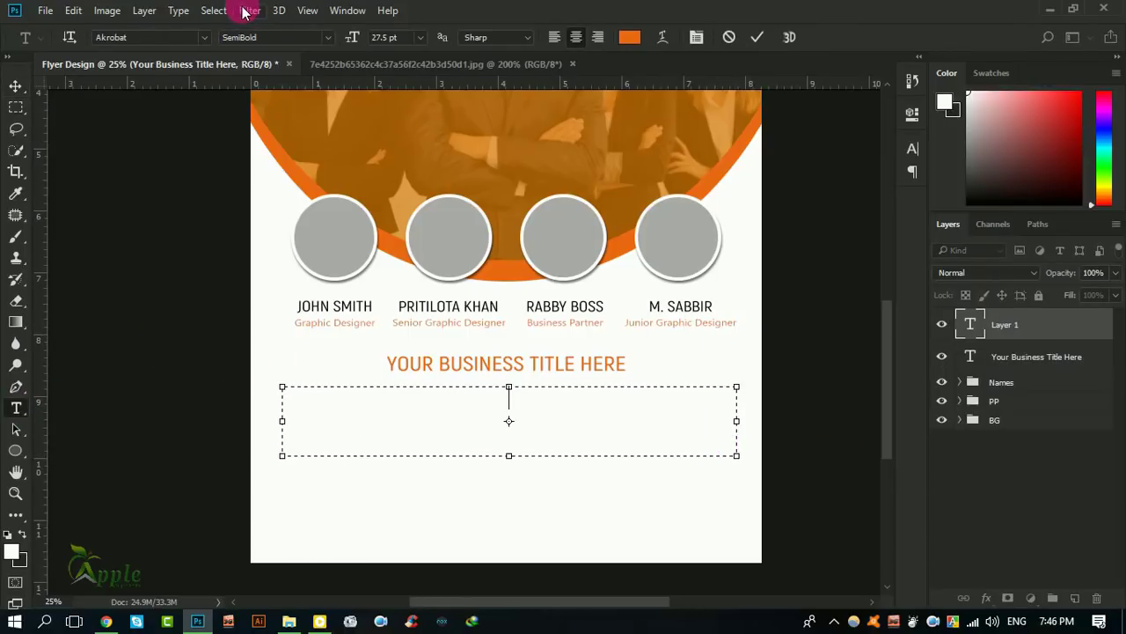
left_click(179, 11)
left_click(282, 437)
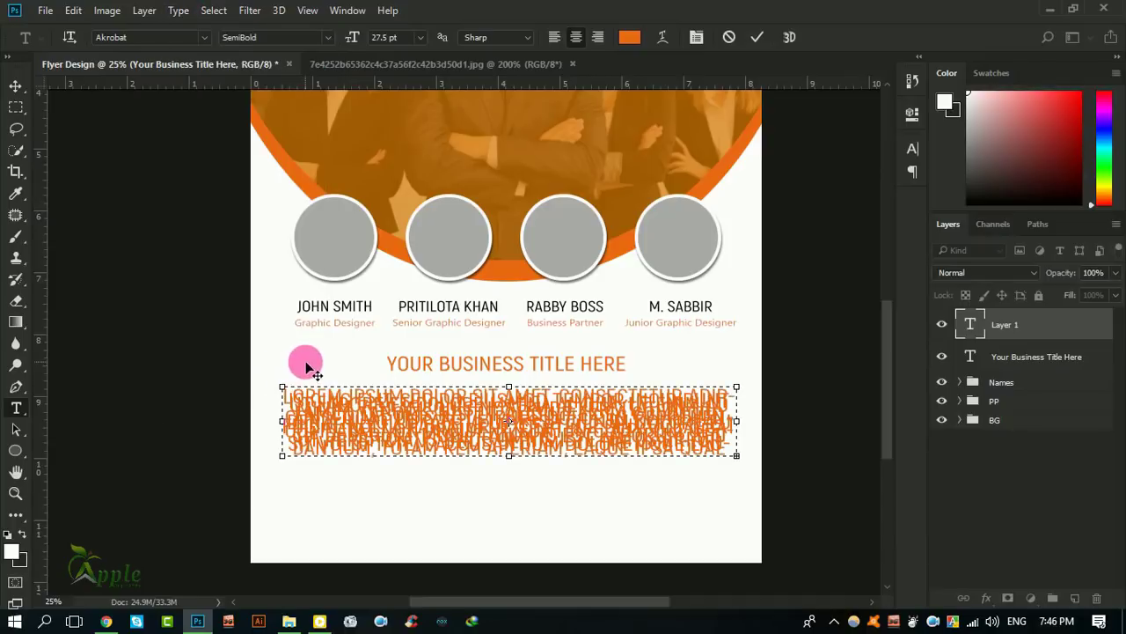
key("ctrl+a")
Set the placeholder paragraph to 15.5 pt in Regular weight
left_click(912, 149)
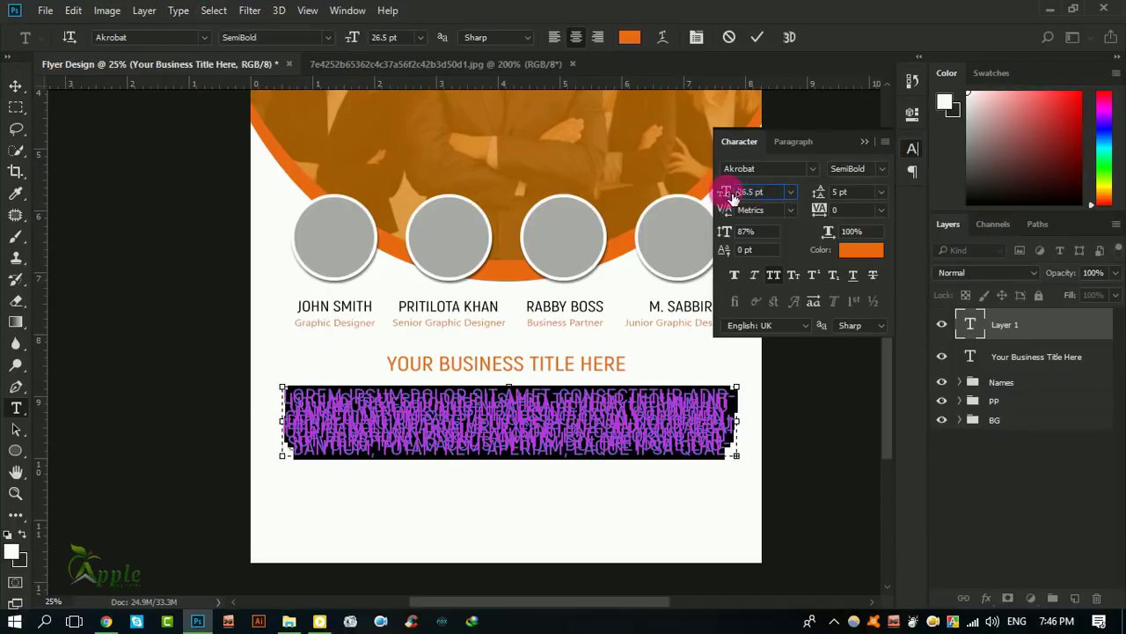
left_click_drag(730, 190, 717, 190)
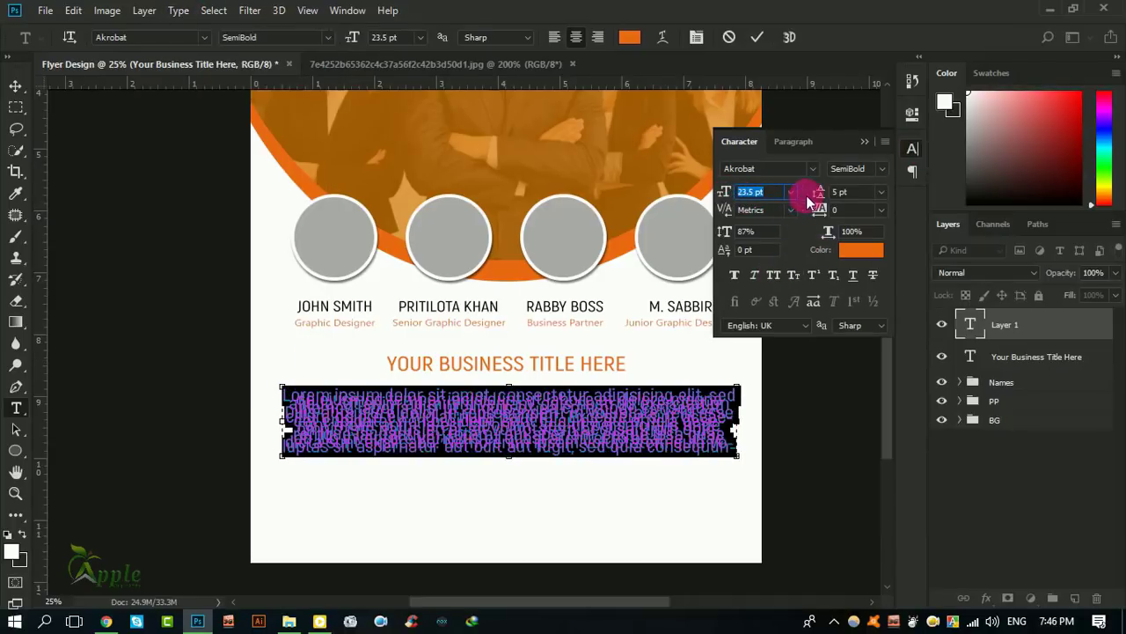
left_click_drag(825, 198, 820, 196)
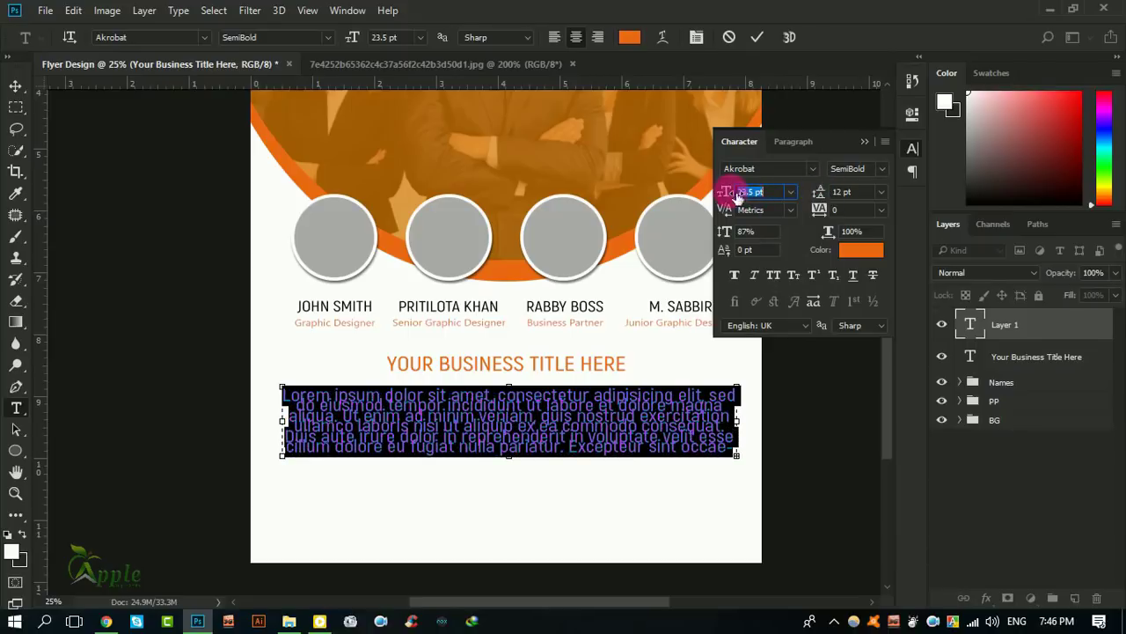
left_click_drag(731, 194, 727, 196)
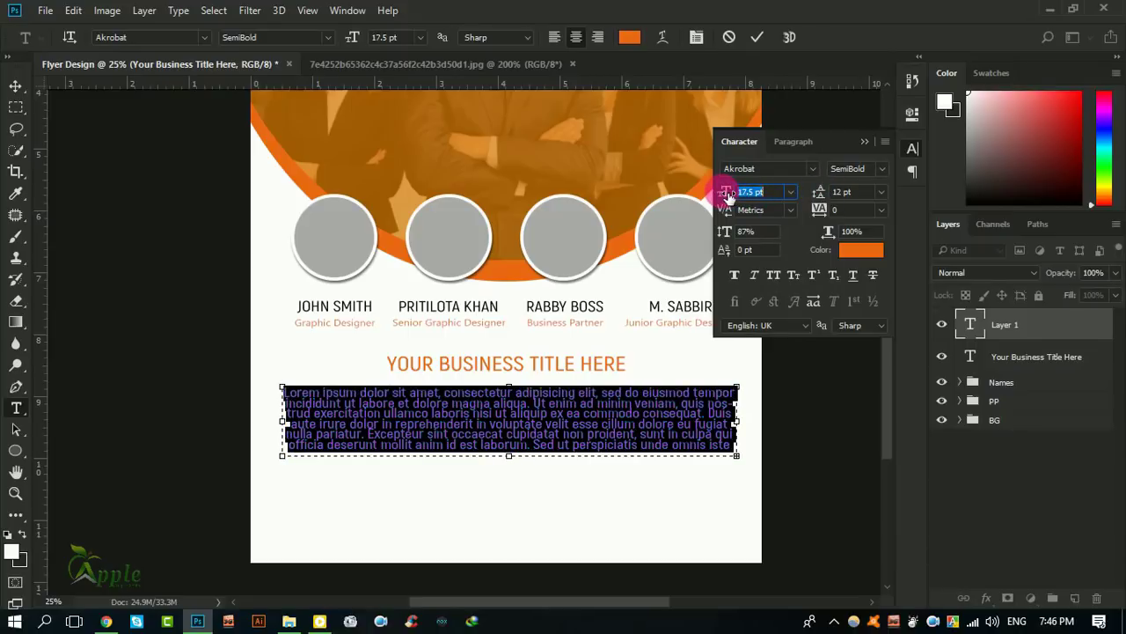
left_click(858, 168)
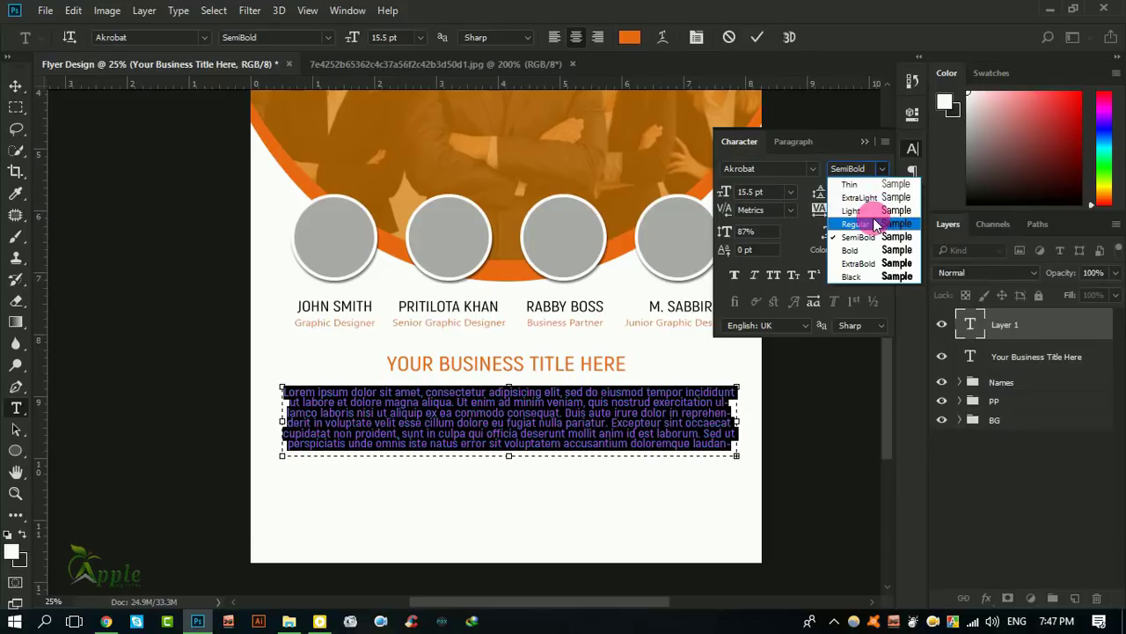
left_click(874, 224)
Set 14 pt line spacing and colour the paragraph #111111
type("1")
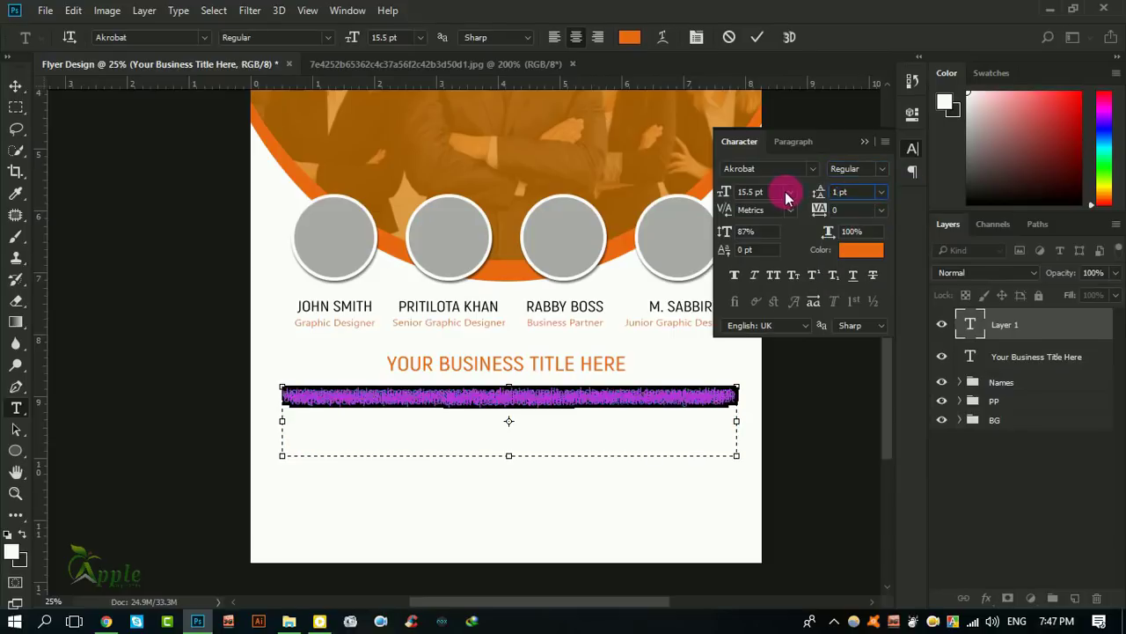
type("4")
key("BackSpace")
type("4")
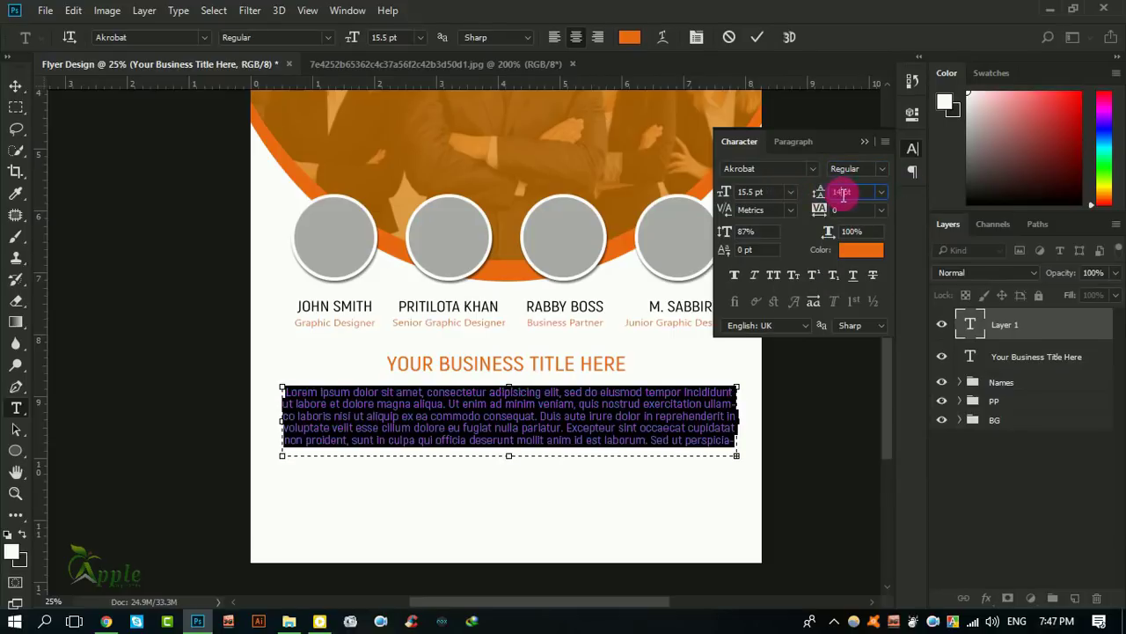
left_click(757, 37)
left_click(864, 253)
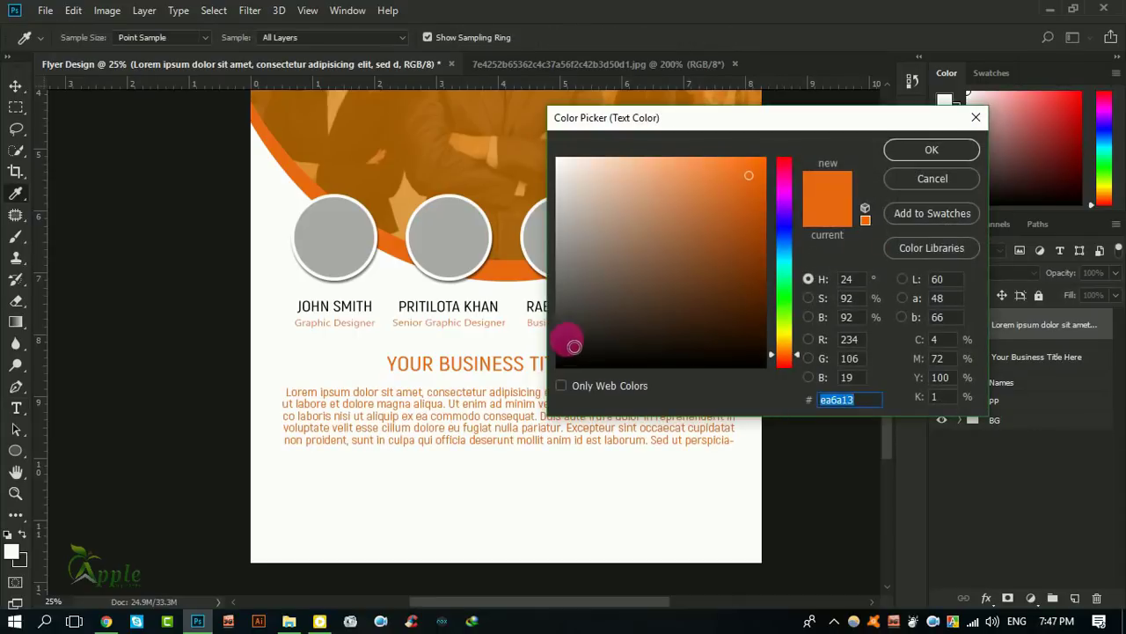
type("111111")
left_click(907, 151)
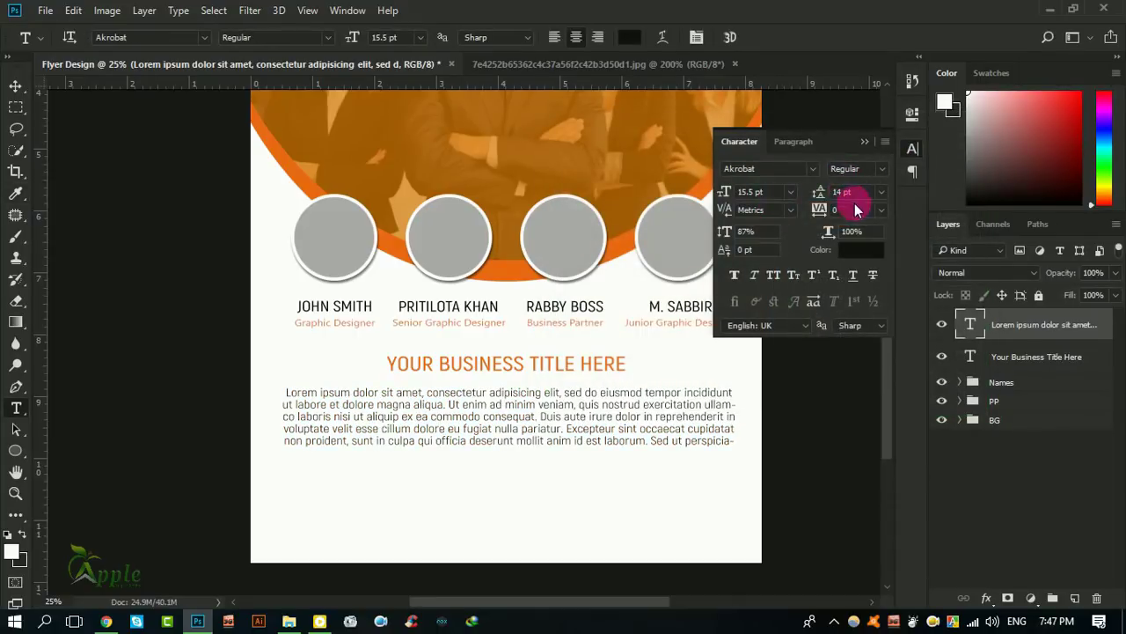
Increase the paragraph's leading step by step to 18 pt
type("5")
key("Return")
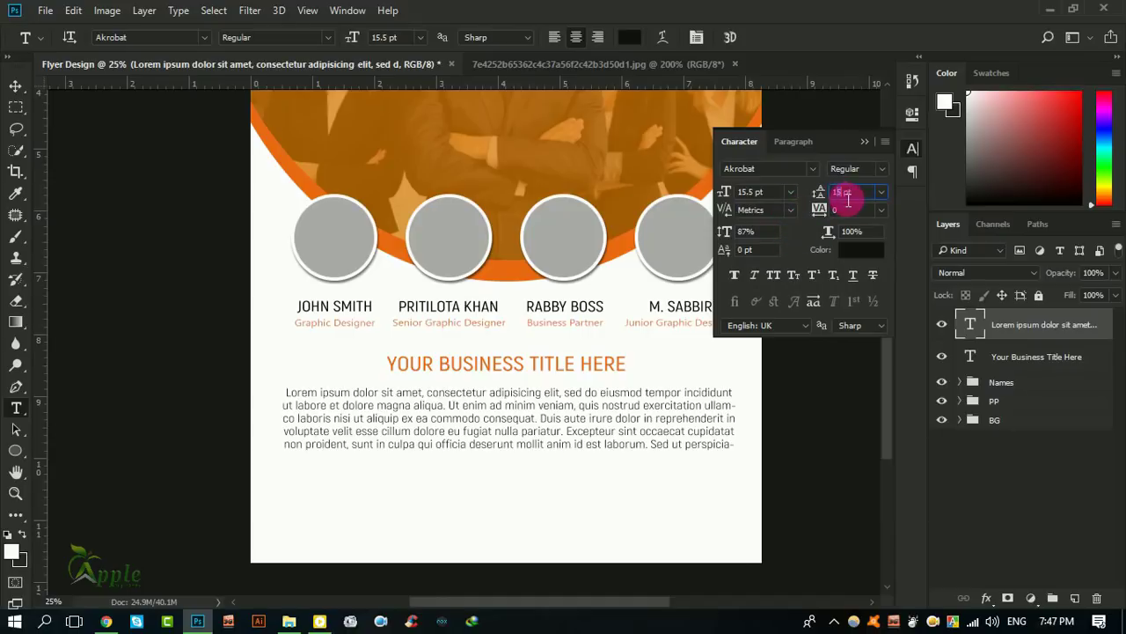
type("16")
key("Return")
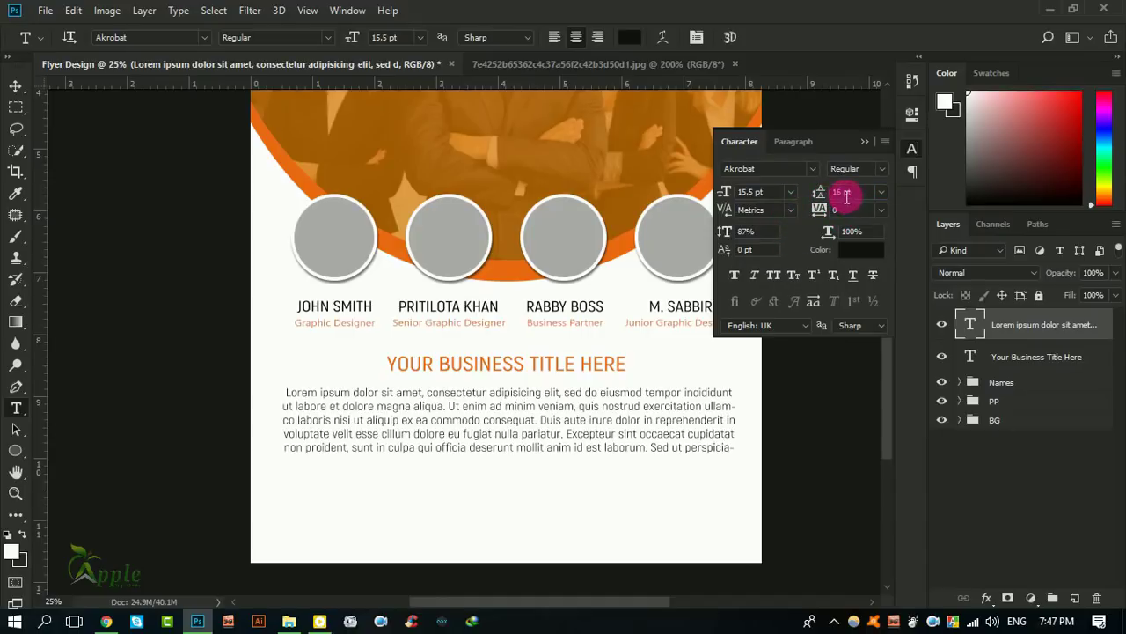
type("18")
key("Return")
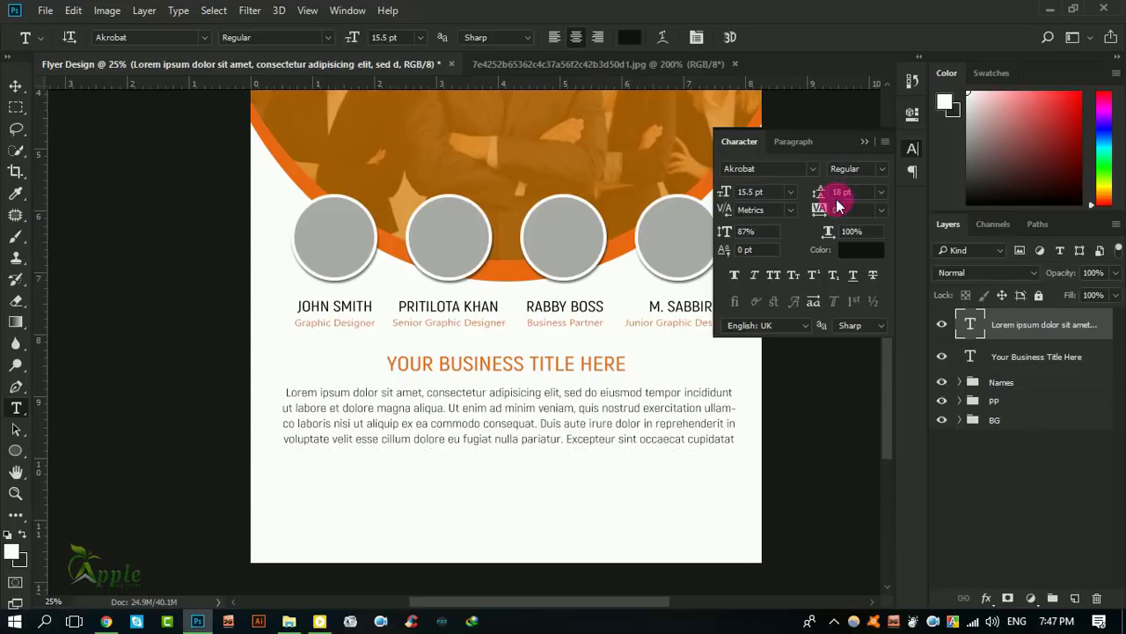
left_click(865, 141)
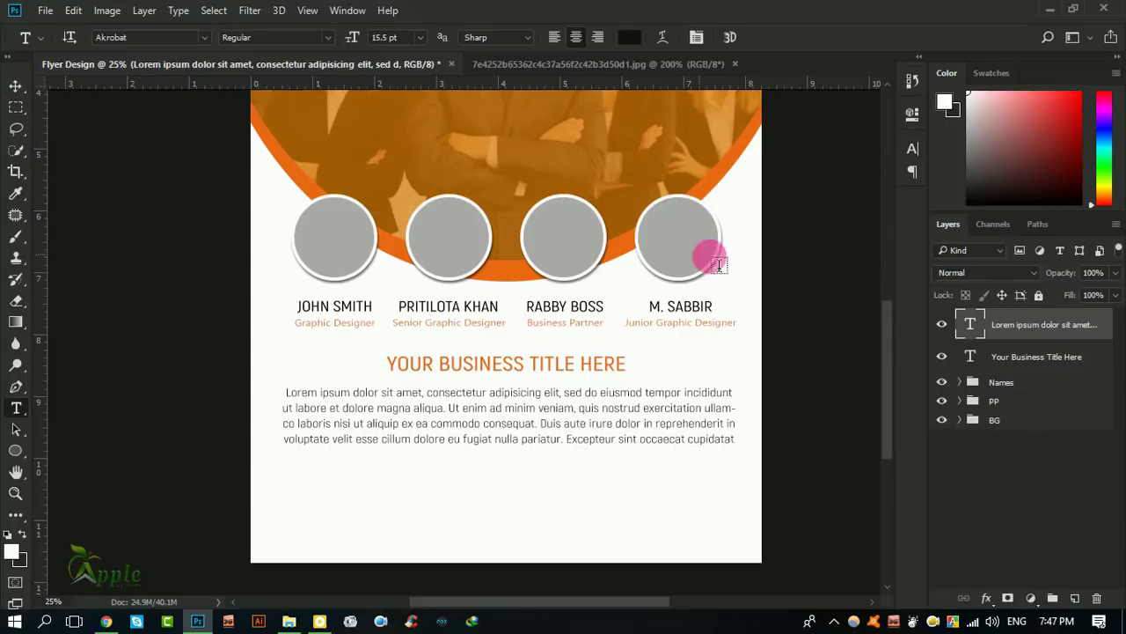
Trim the paragraph so it ends at "pariatur."
left_click(566, 440)
key("Return")
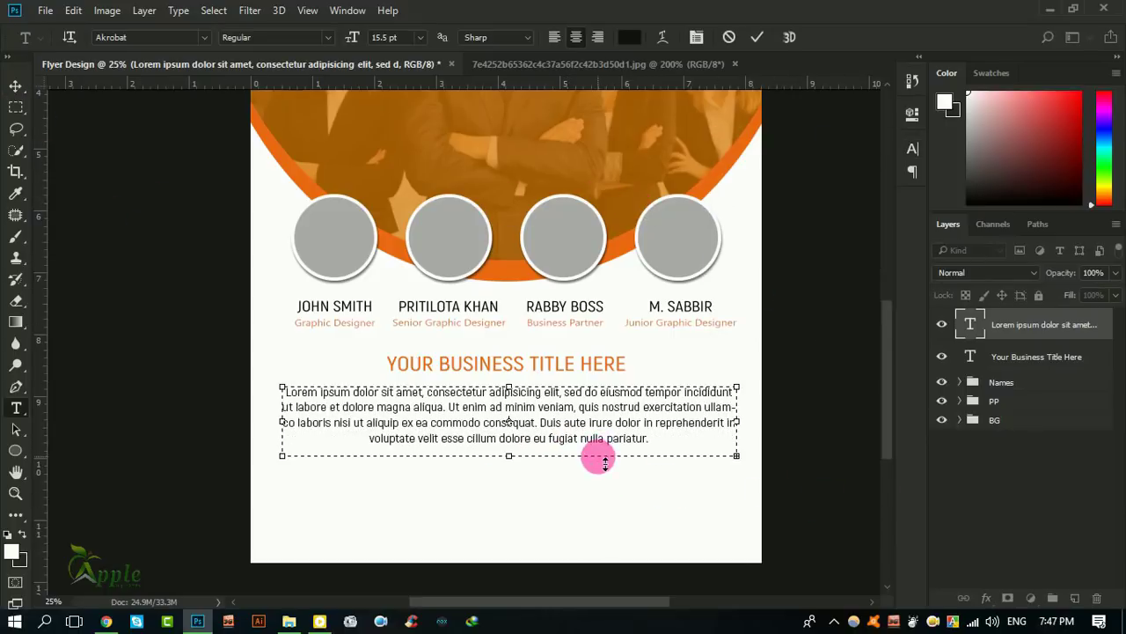
left_click(16, 85)
Nudge the lorem ipsum paragraph up and make it SemiBold
scroll(302, 221, "down", 2)
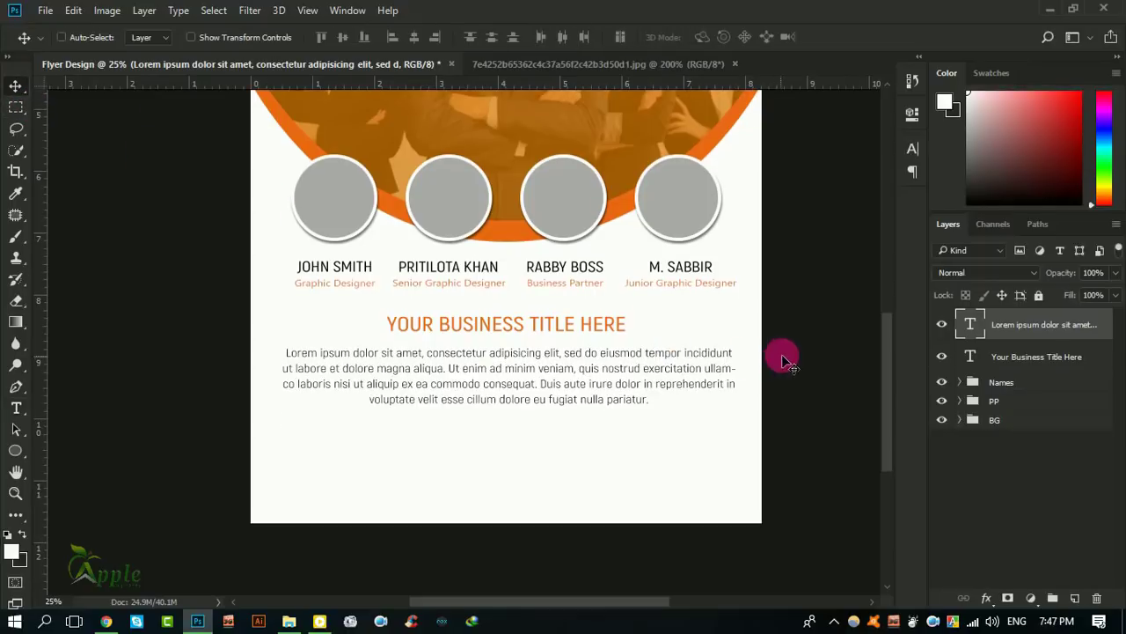
left_click_drag(484, 257, 480, 258)
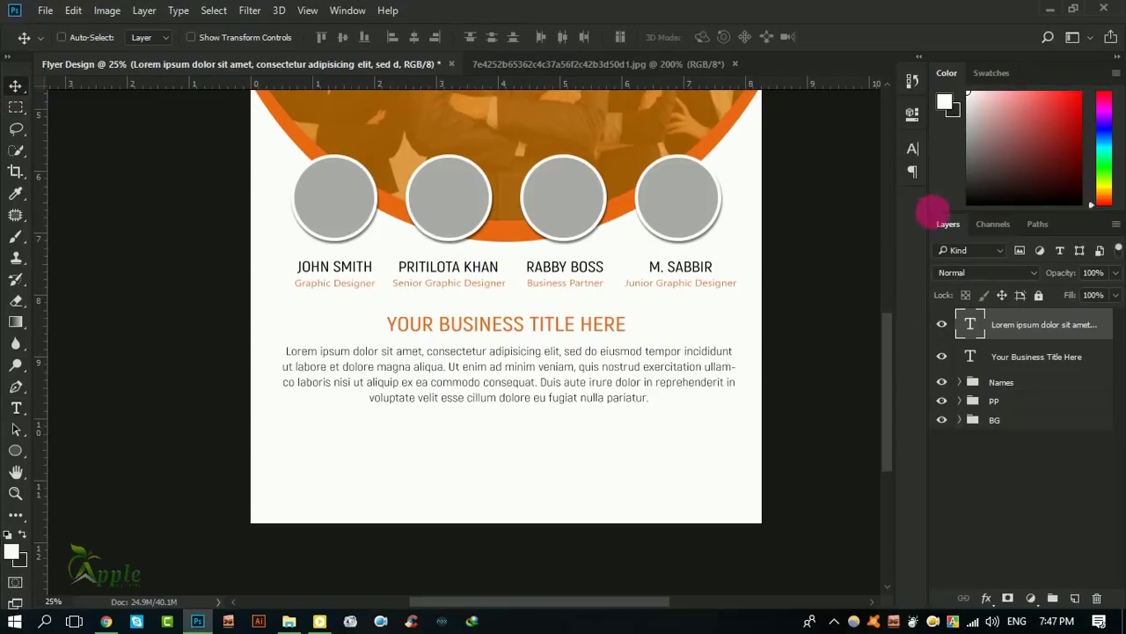
left_click(913, 148)
left_click(883, 170)
left_click(880, 231)
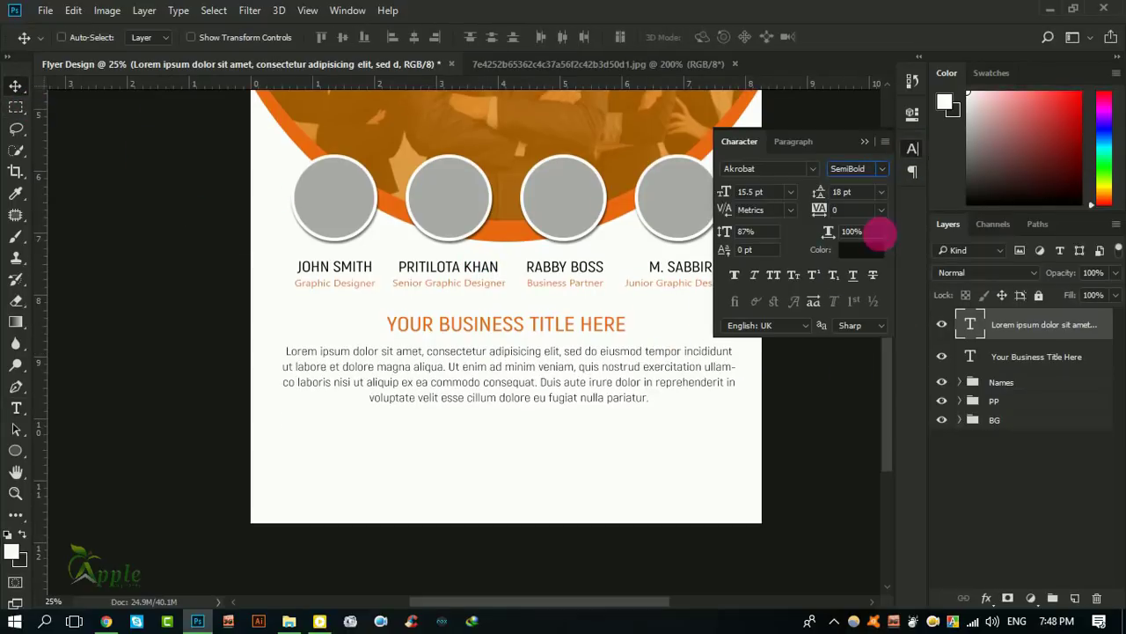
left_click(871, 141)
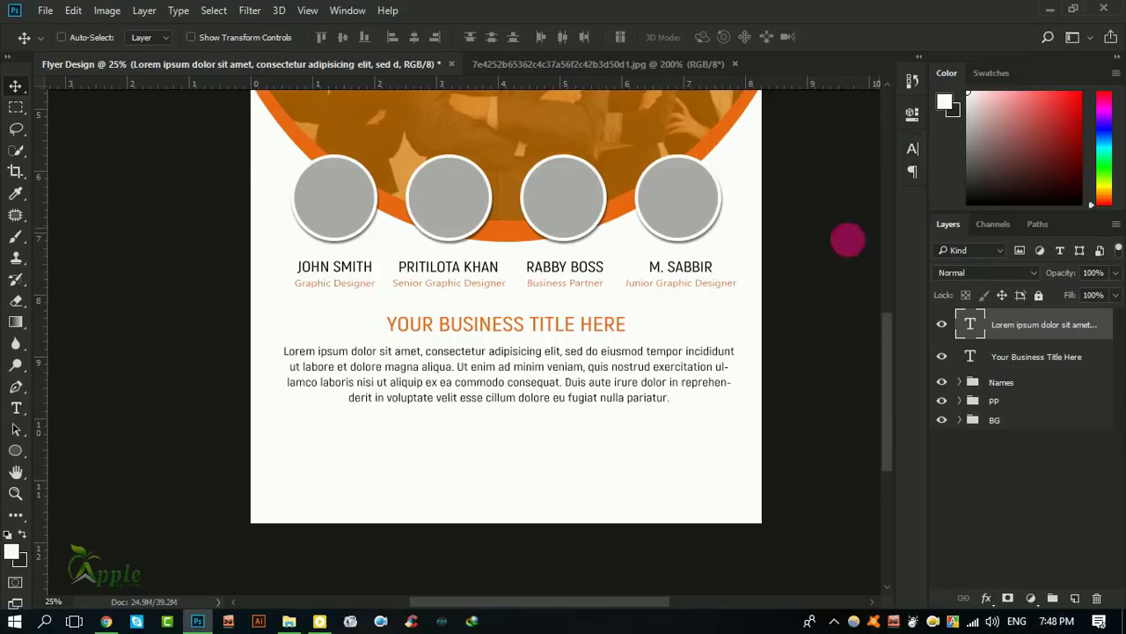
Select the orange business title layer and make it Bold
right_click(541, 323)
left_click(598, 336)
left_click(912, 149)
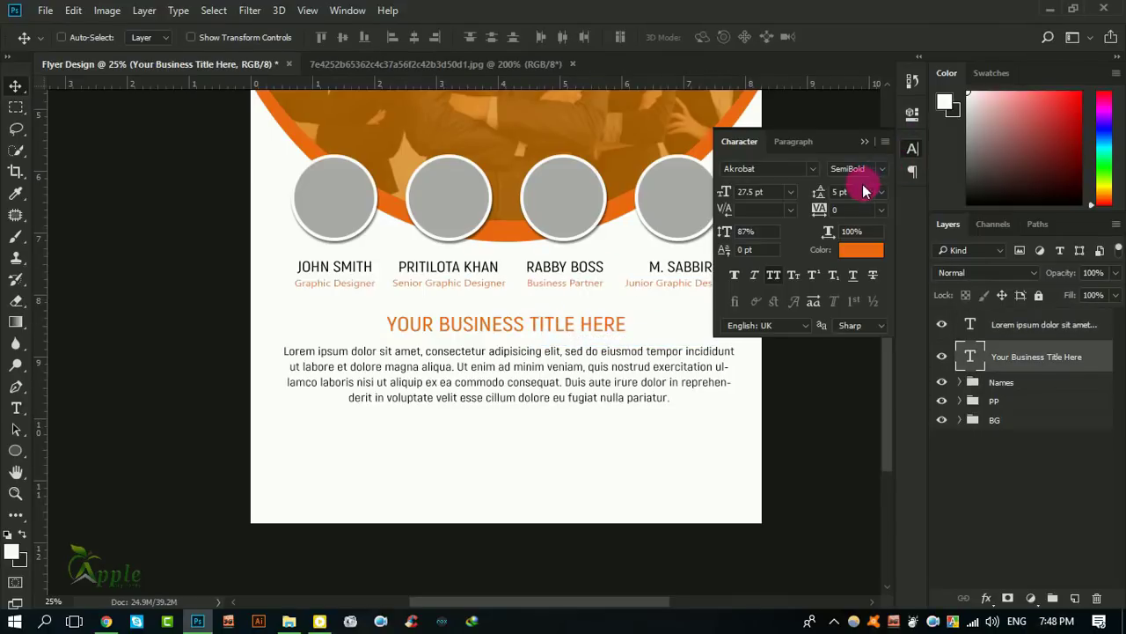
left_click(882, 169)
left_click(866, 248)
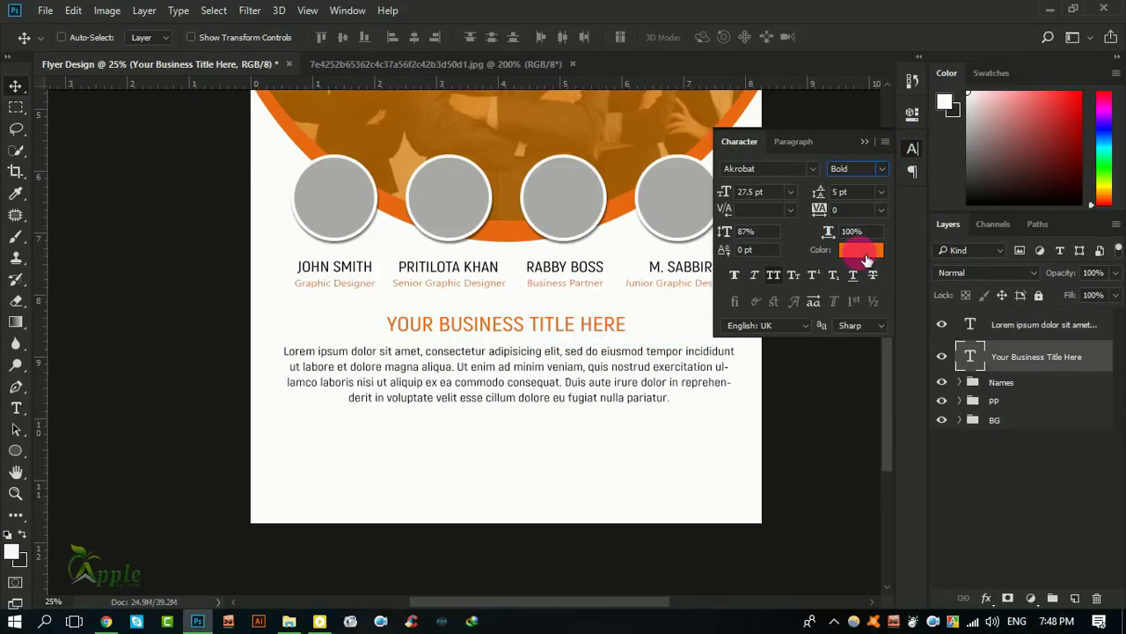
left_click(862, 143)
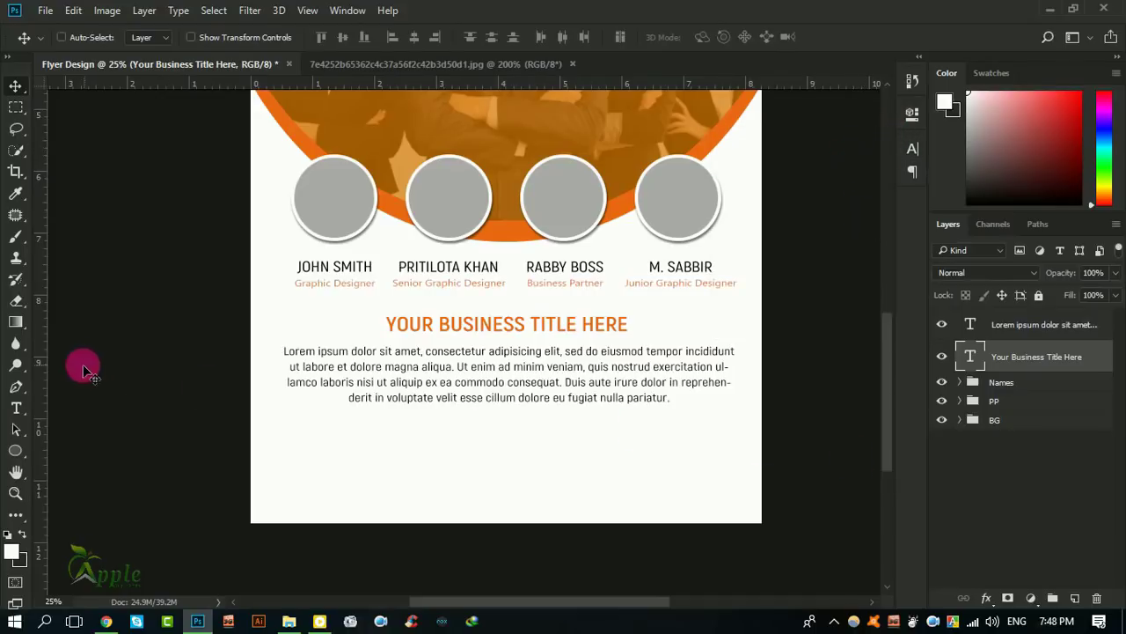
Draw a wide rectangle below the paragraph and fill it orange ea6a13
right_click(15, 449)
left_click(72, 453)
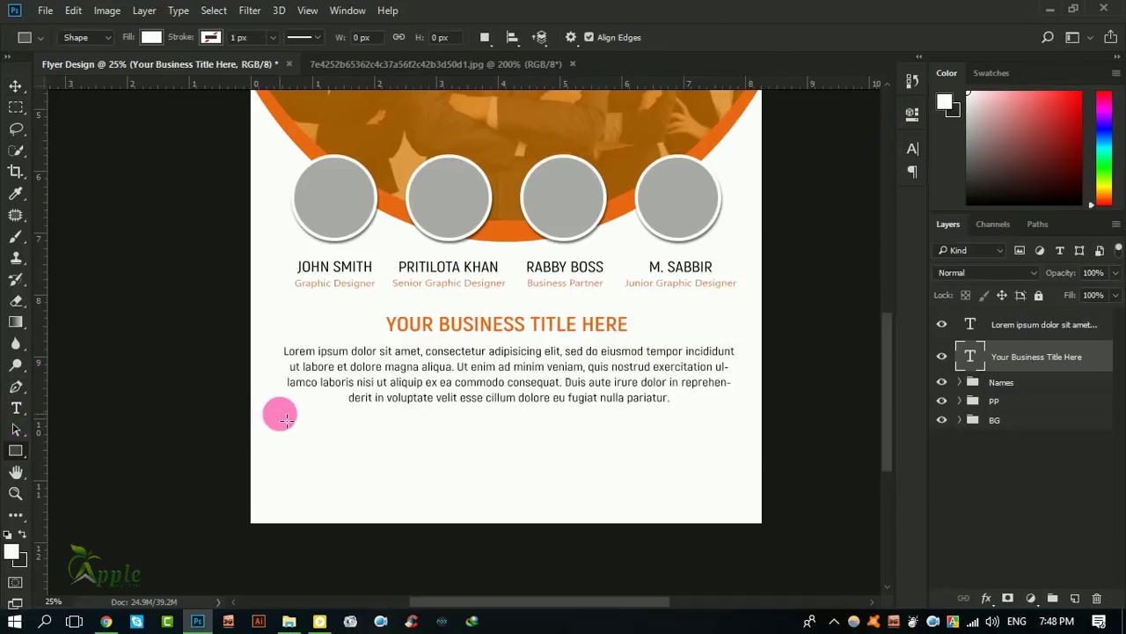
left_click_drag(285, 420, 737, 447)
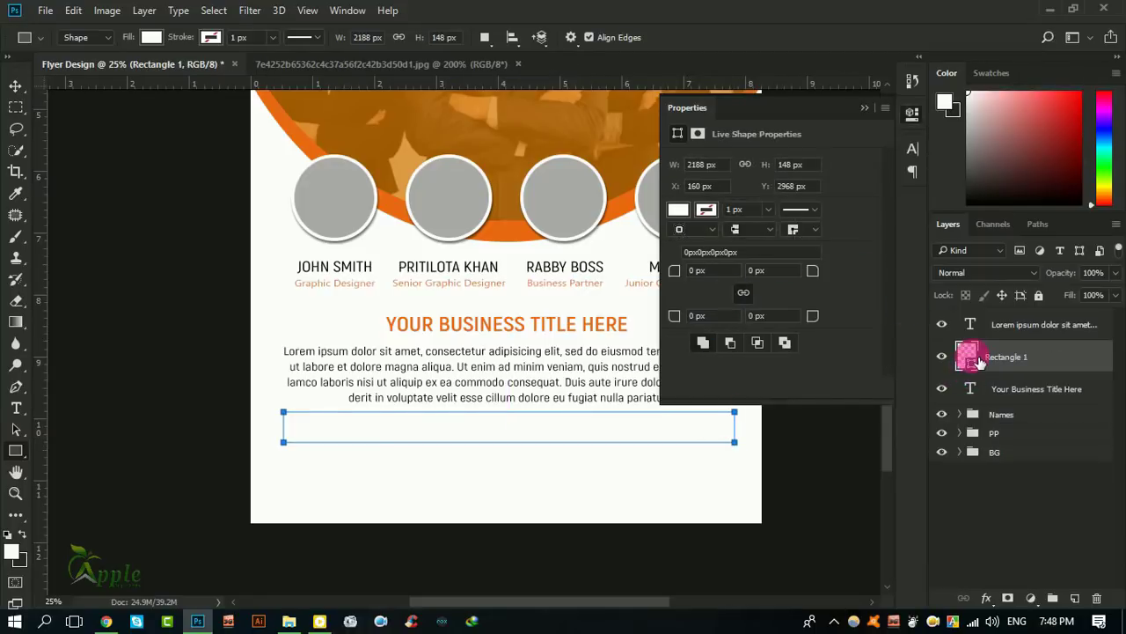
double_click(977, 357)
left_click(514, 223)
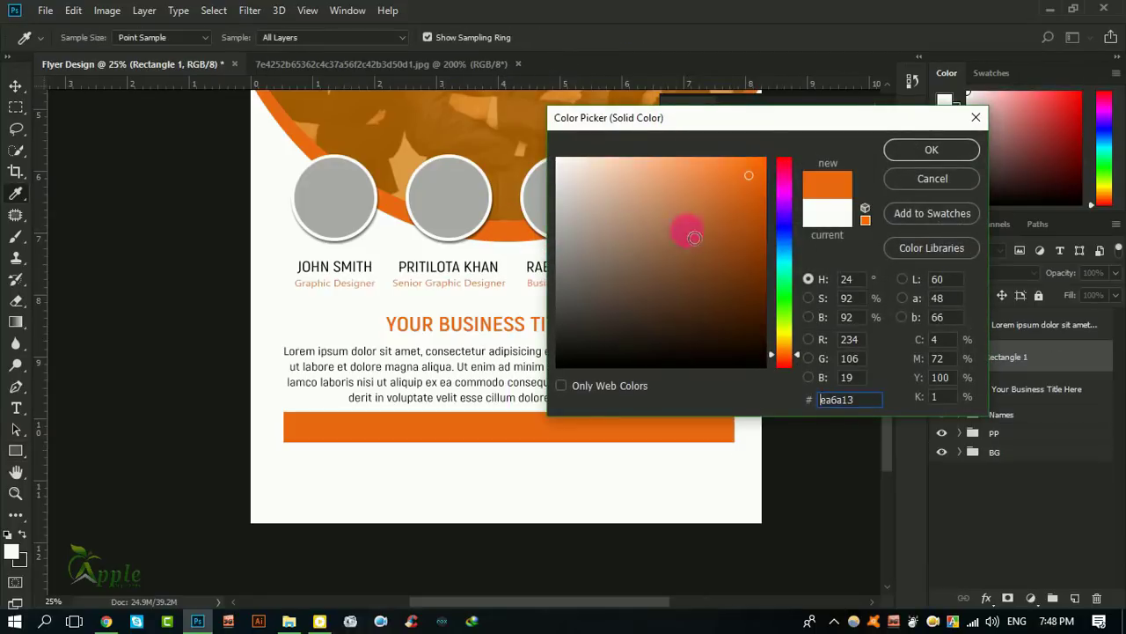
left_click(914, 155)
left_click(865, 108)
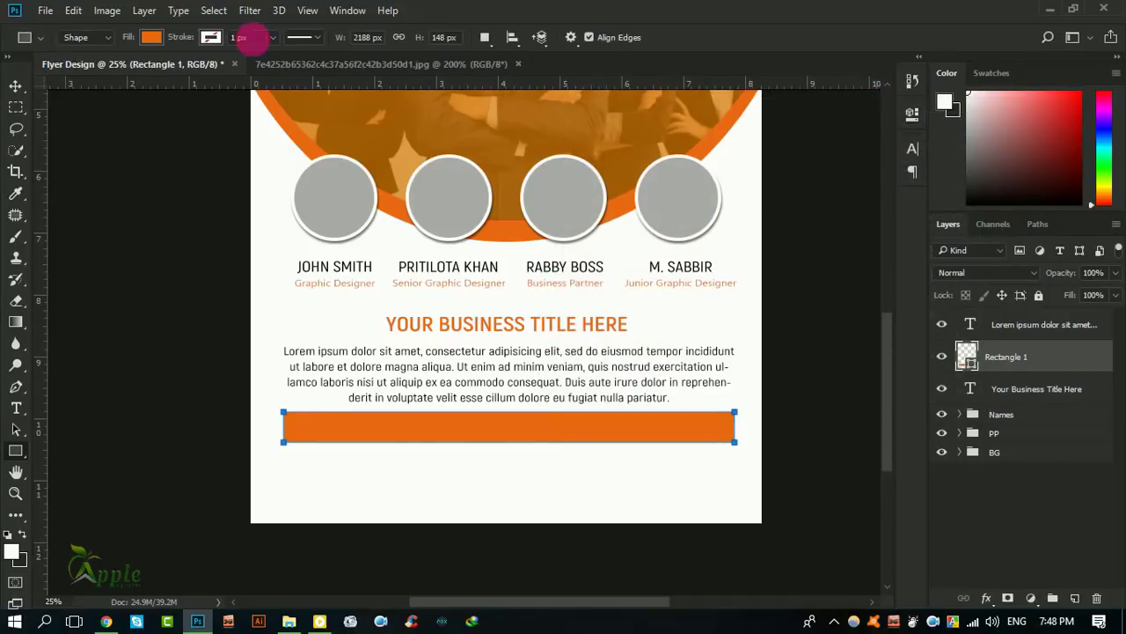
Centre the orange bar horizontally on the canvas and move it slightly down
left_click(214, 10)
left_click(231, 27)
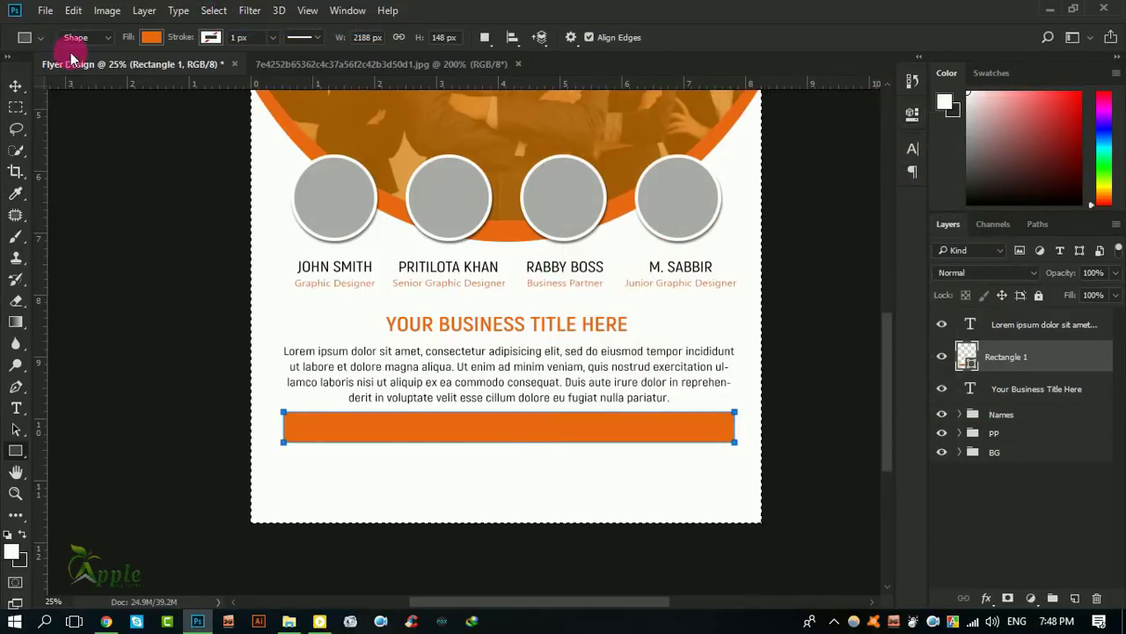
left_click(15, 85)
left_click(414, 43)
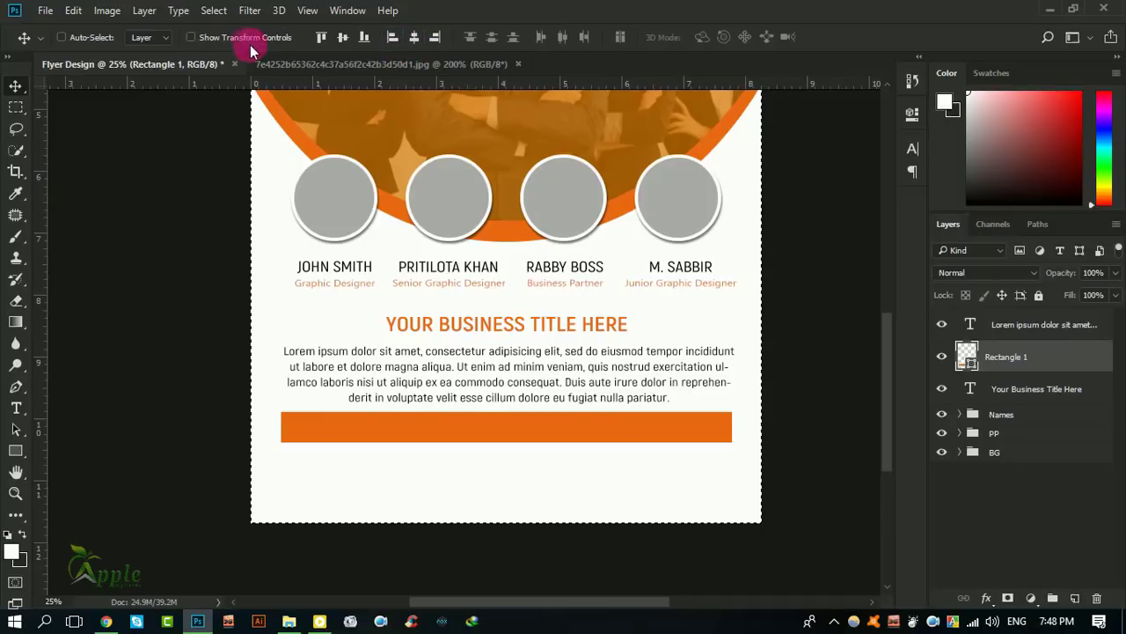
left_click(214, 10)
left_click(231, 44)
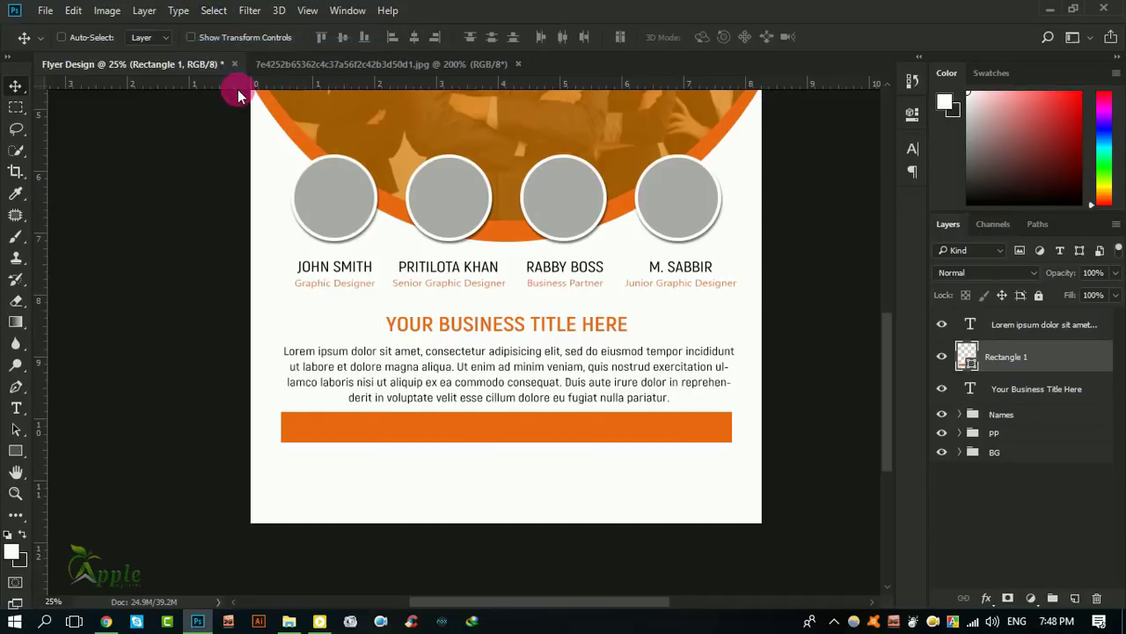
left_click_drag(234, 93, 242, 123)
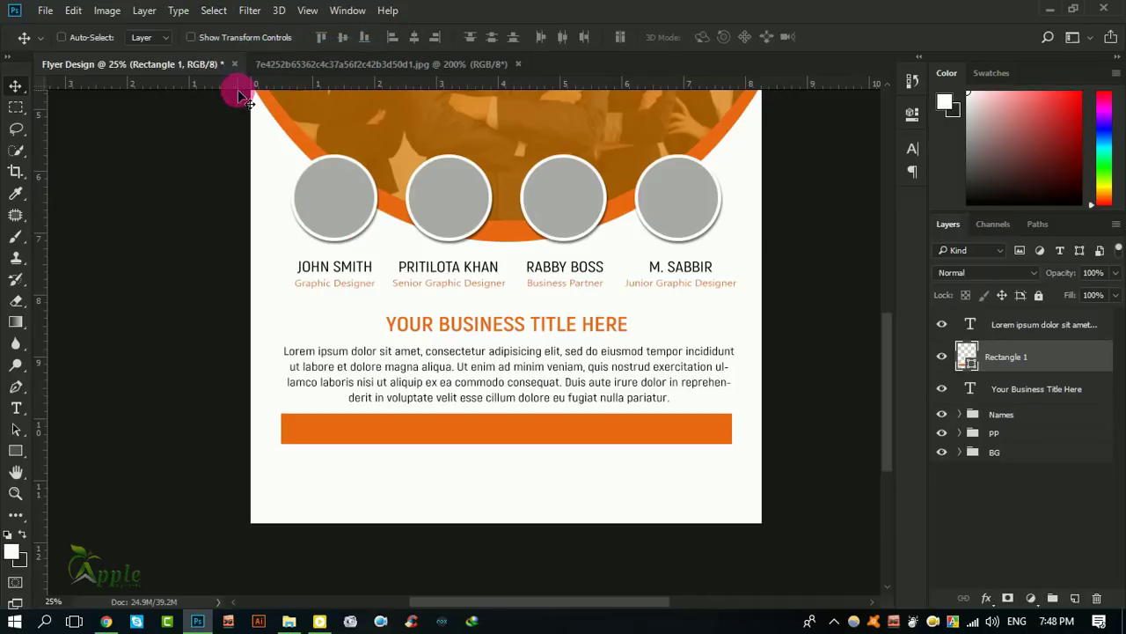
Give Rectangle 1 a drop shadow with 31% opacity and size 3
double_click(1077, 366)
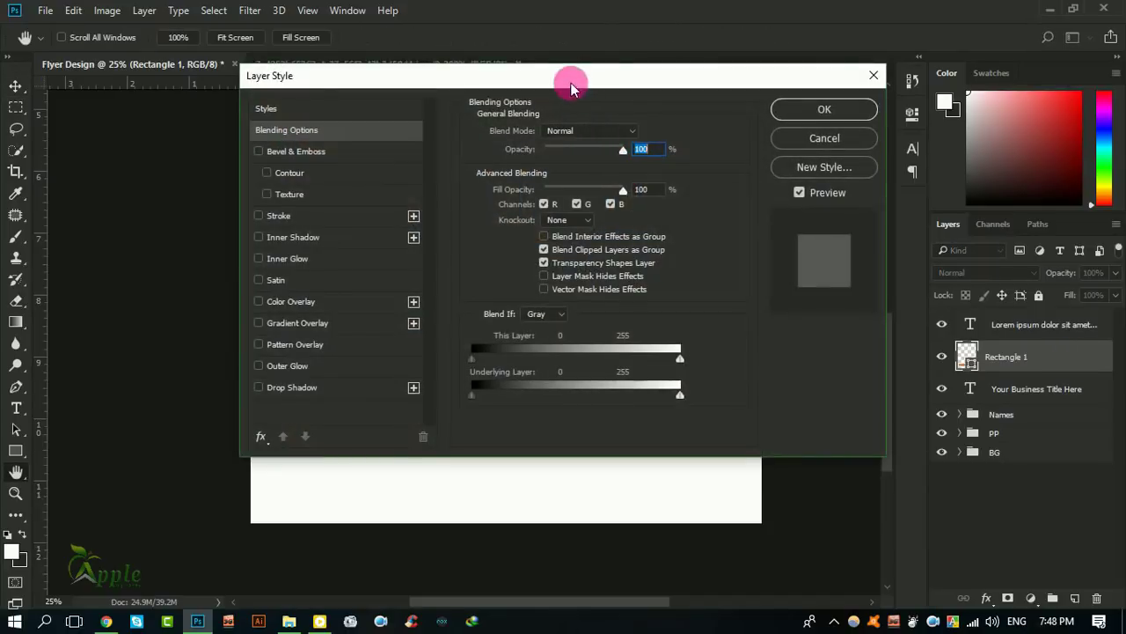
left_click_drag(572, 85, 1028, 130)
left_click(762, 411)
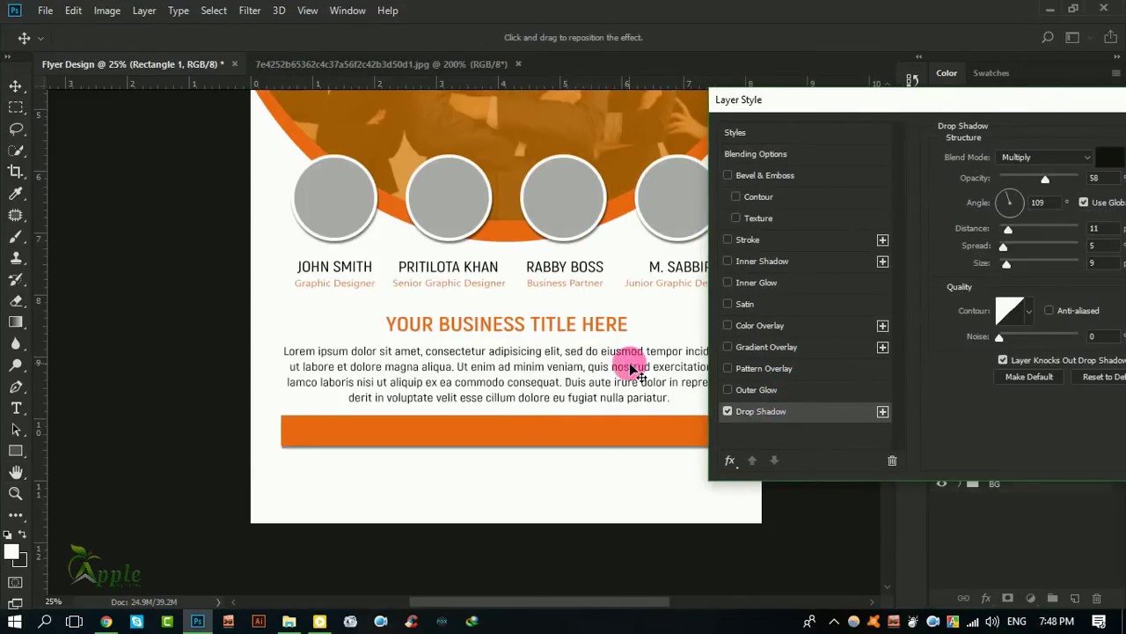
key("ctrl+plus")
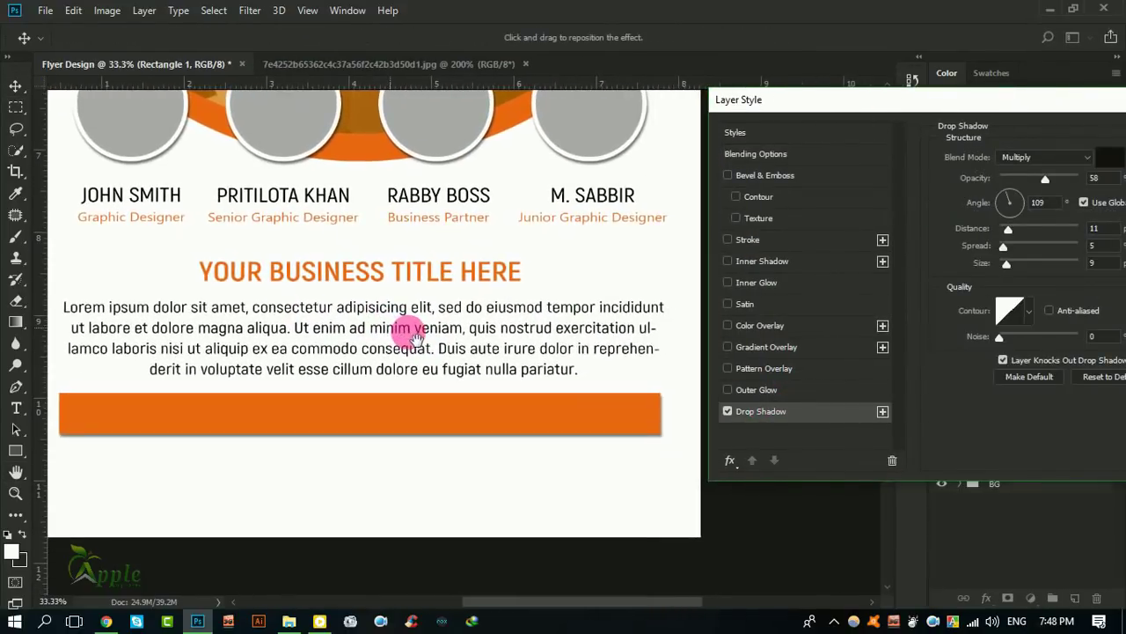
mouse_move(1045, 181)
left_mouse_down()
mouse_move(1027, 185)
mouse_move(1036, 179)
left_mouse_up()
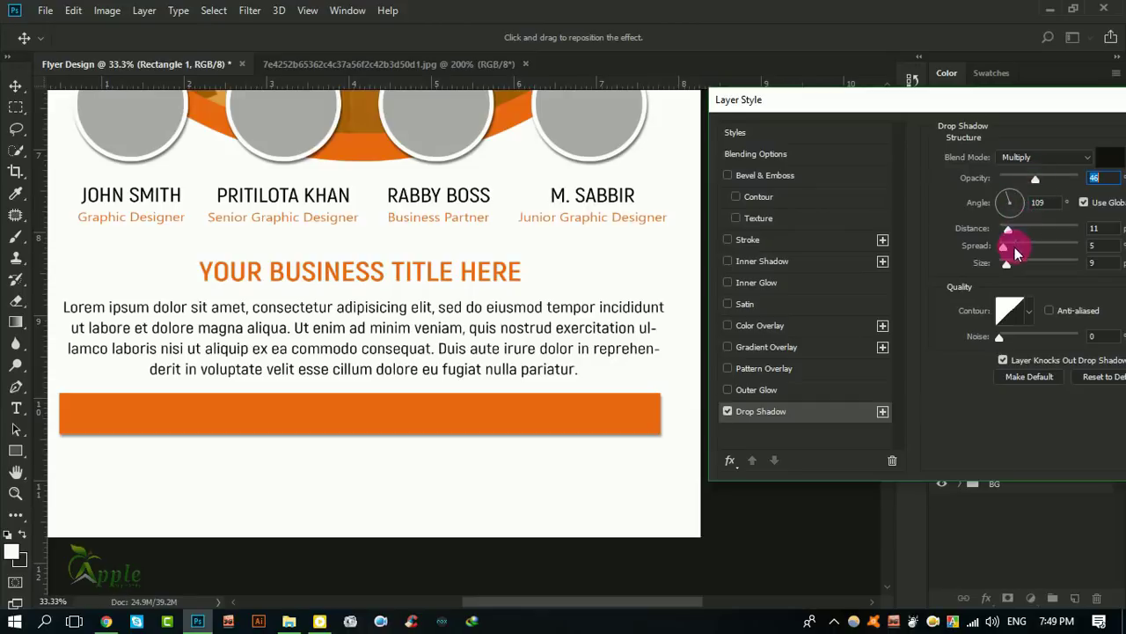
left_click_drag(1005, 264, 1001, 264)
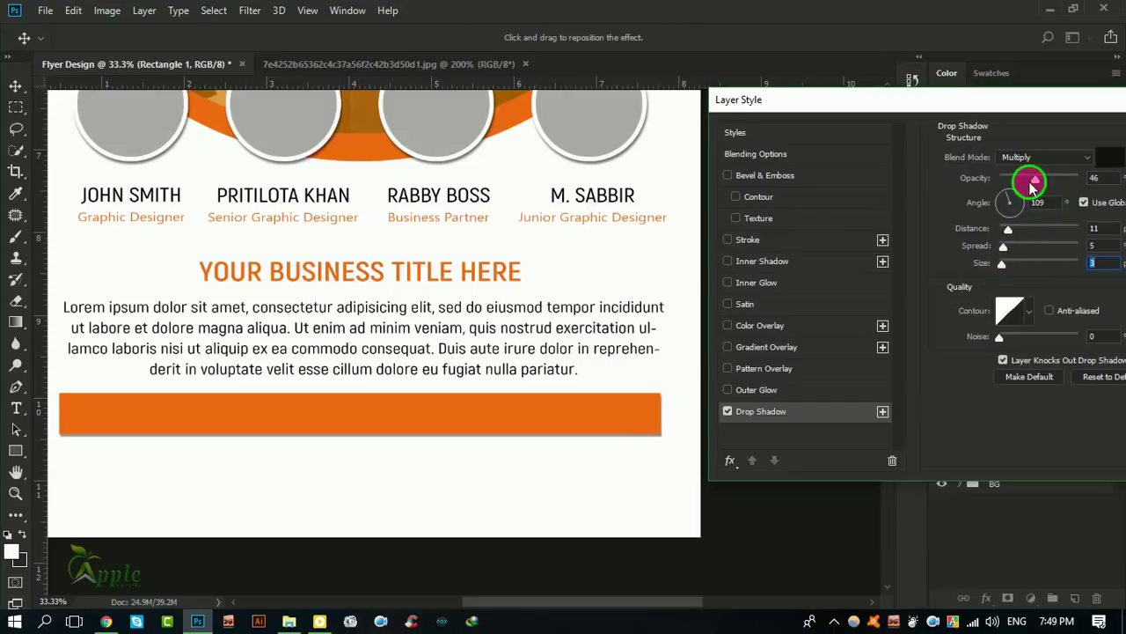
left_click_drag(1033, 182, 1024, 181)
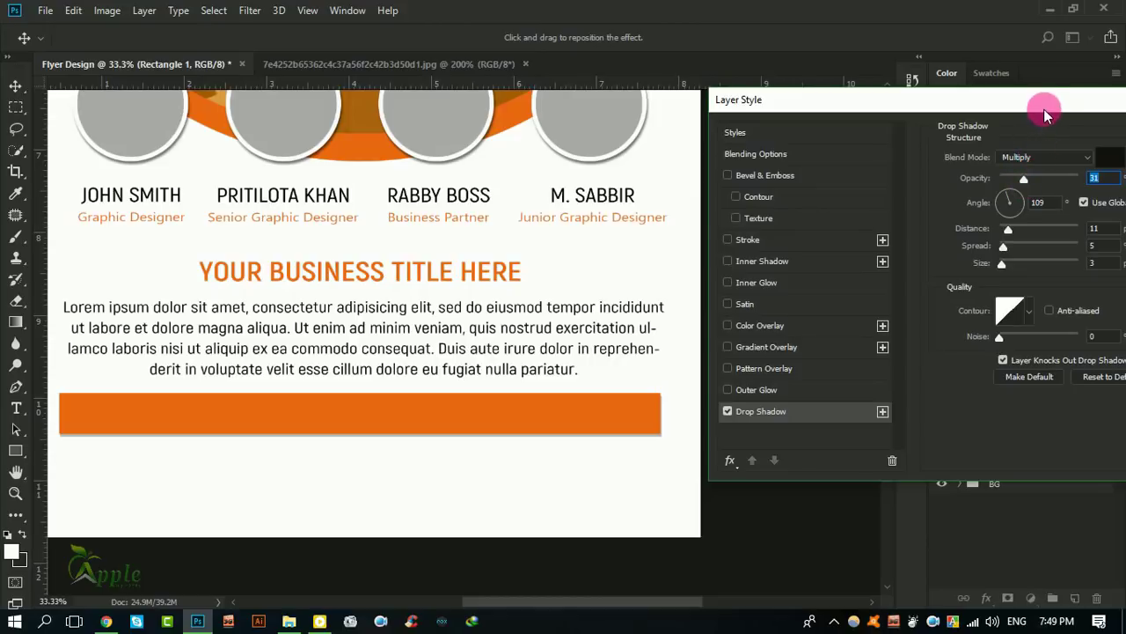
left_click_drag(1044, 109, 716, 273)
left_click(904, 287)
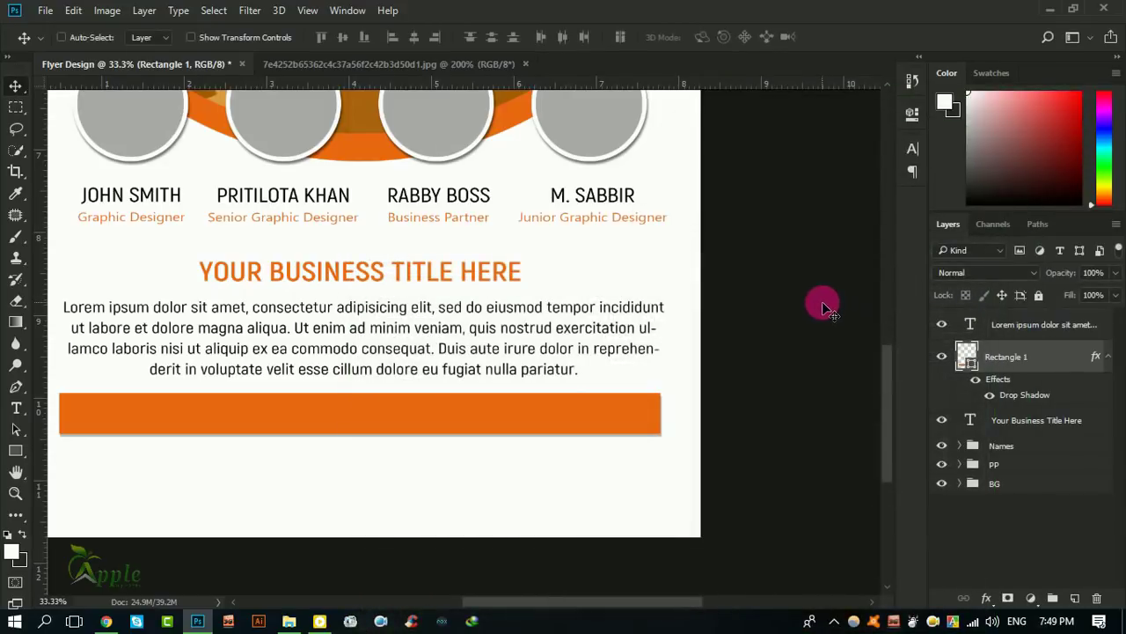
key("ctrl+minus")
key("ctrl+minus")
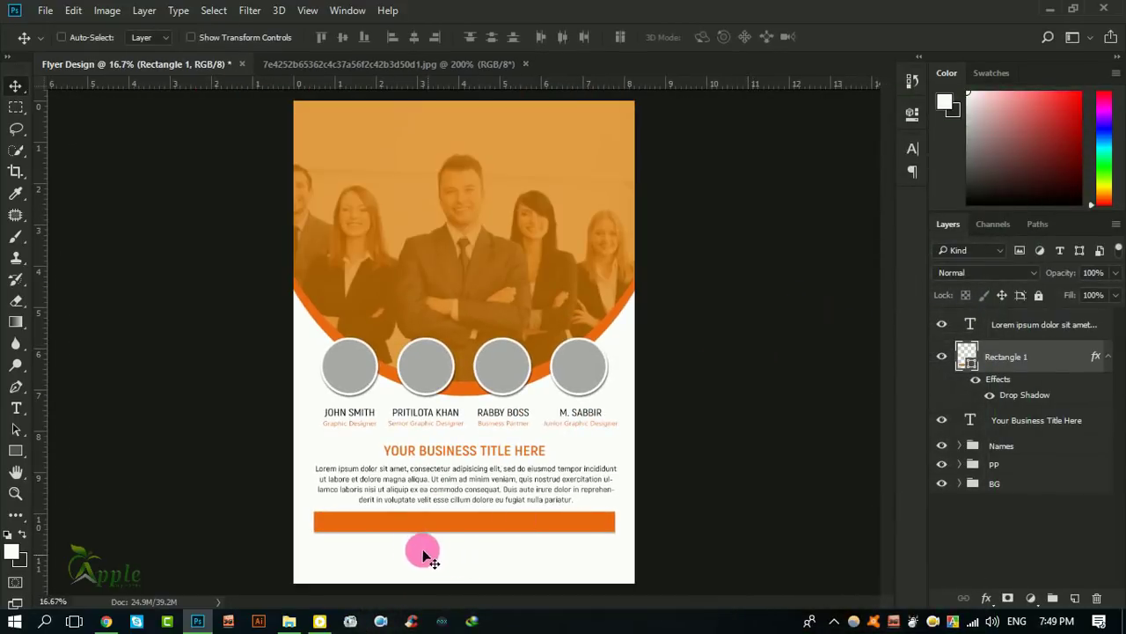
Duplicate the business title text layer down onto the orange bar
left_click(422, 542, "ctrl")
left_click_drag(461, 530, 496, 415)
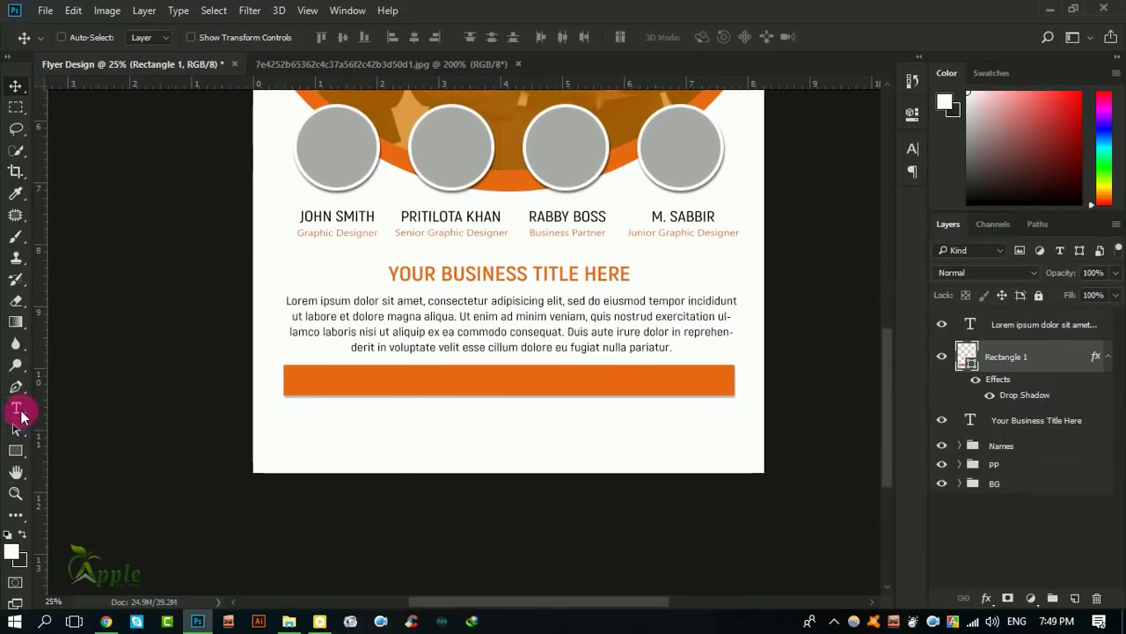
right_click(568, 293)
left_click(599, 284)
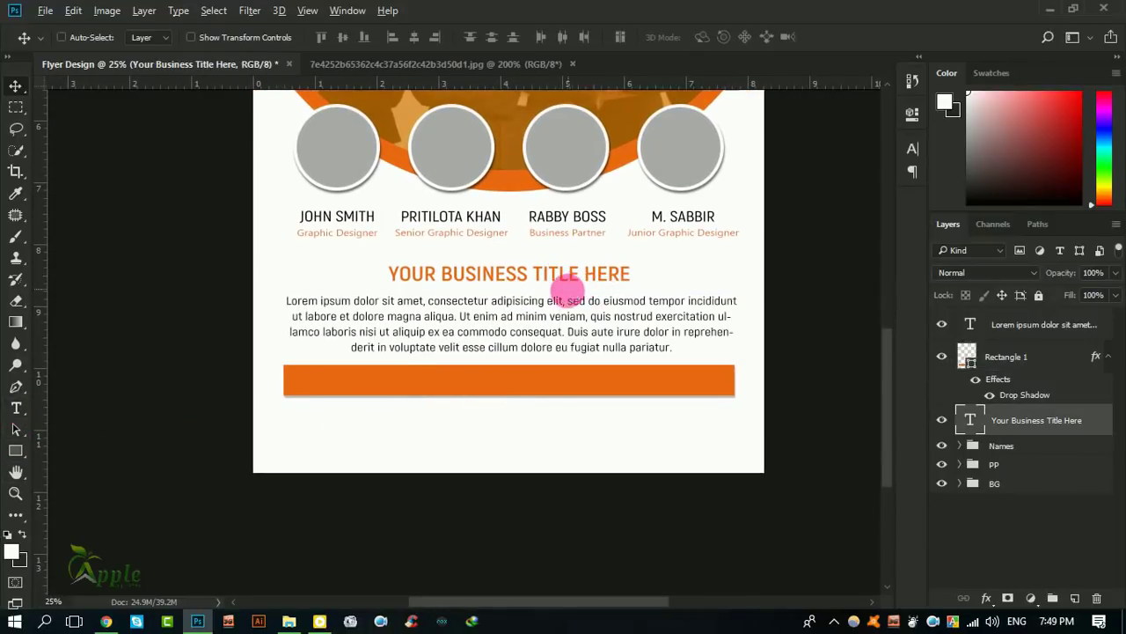
left_click_drag(540, 278, 516, 372)
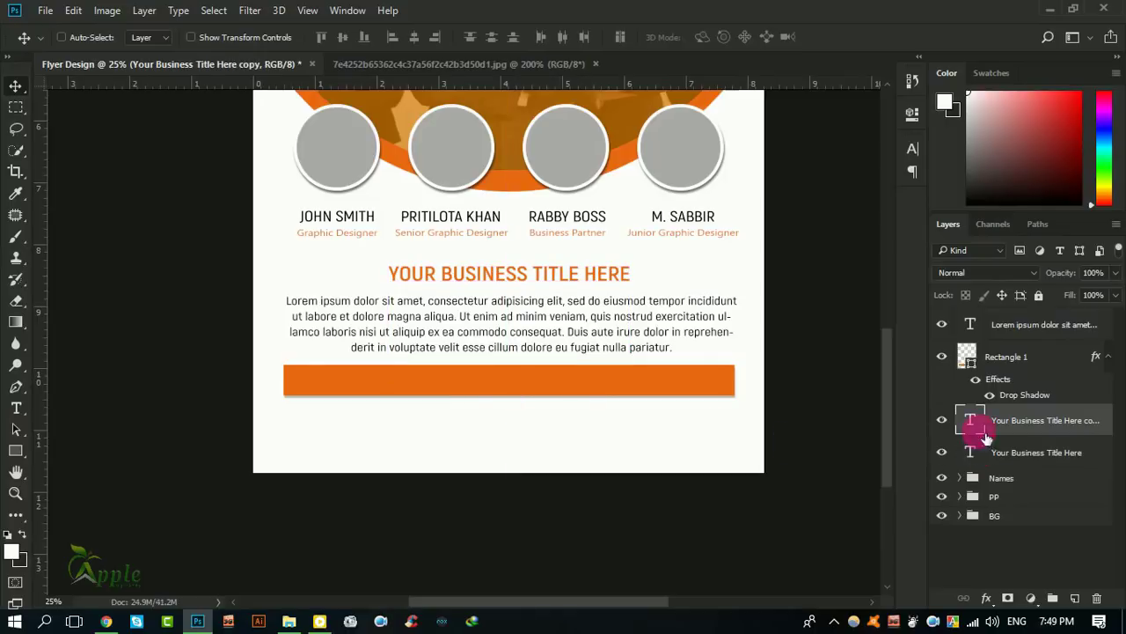
Make the title copy white, move it above the orange bar, and nudge it down
left_click(910, 173)
left_click(874, 254)
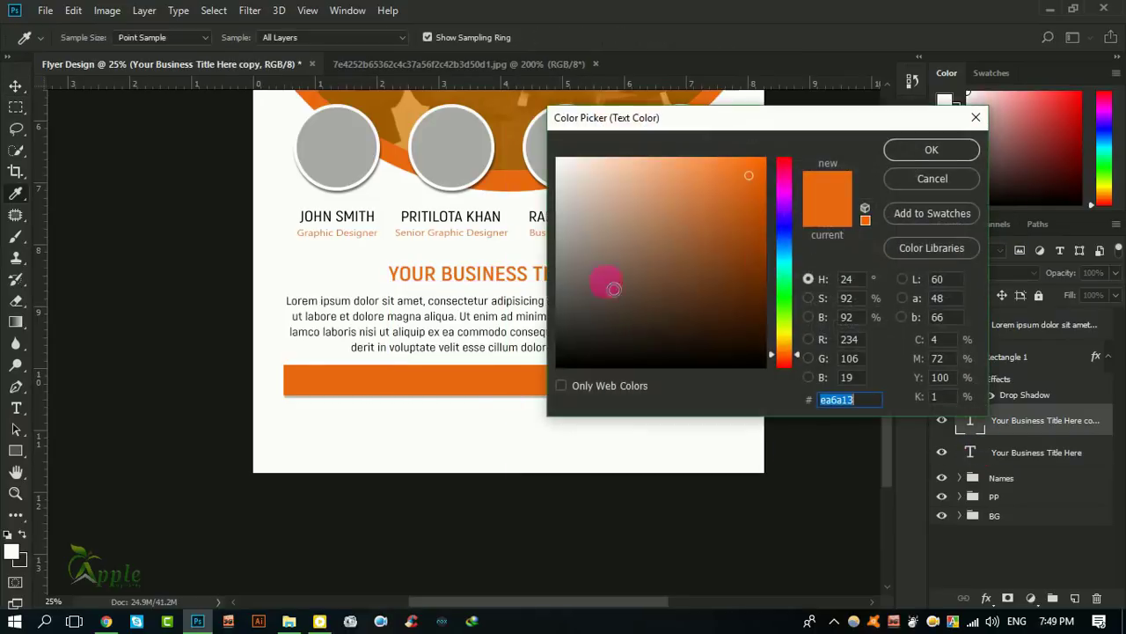
left_click(319, 415)
left_click(935, 151)
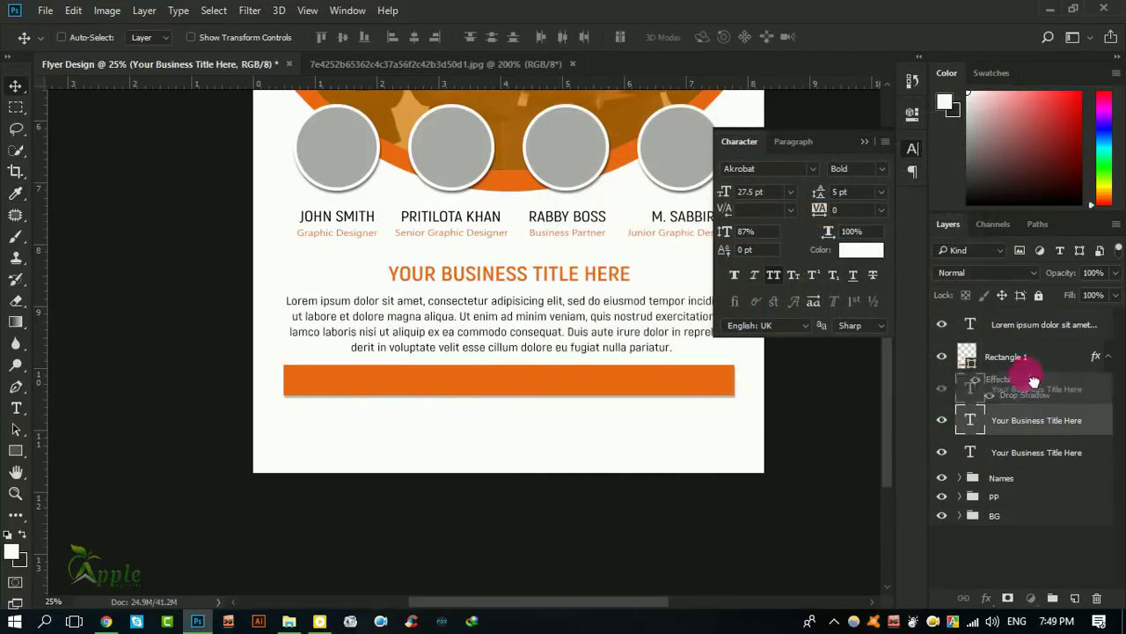
left_click_drag(1041, 387, 1024, 316)
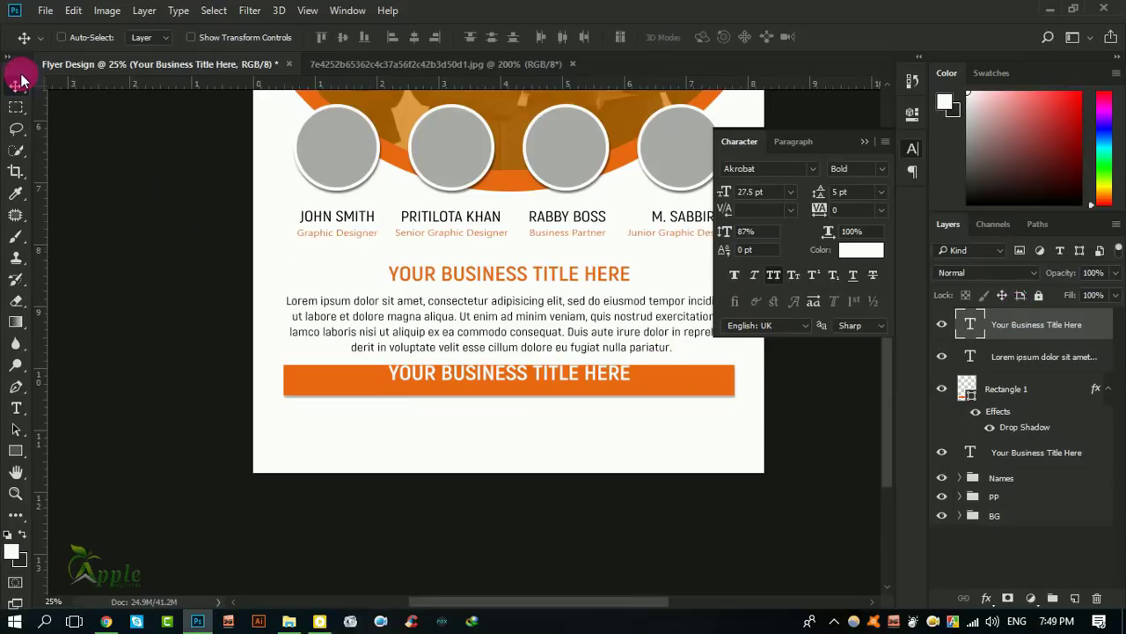
key("Down")
key("Down")
key("Down")
key("Down")
key("Down")
key("Down")
key("Down")
key("Down")
key("Down")
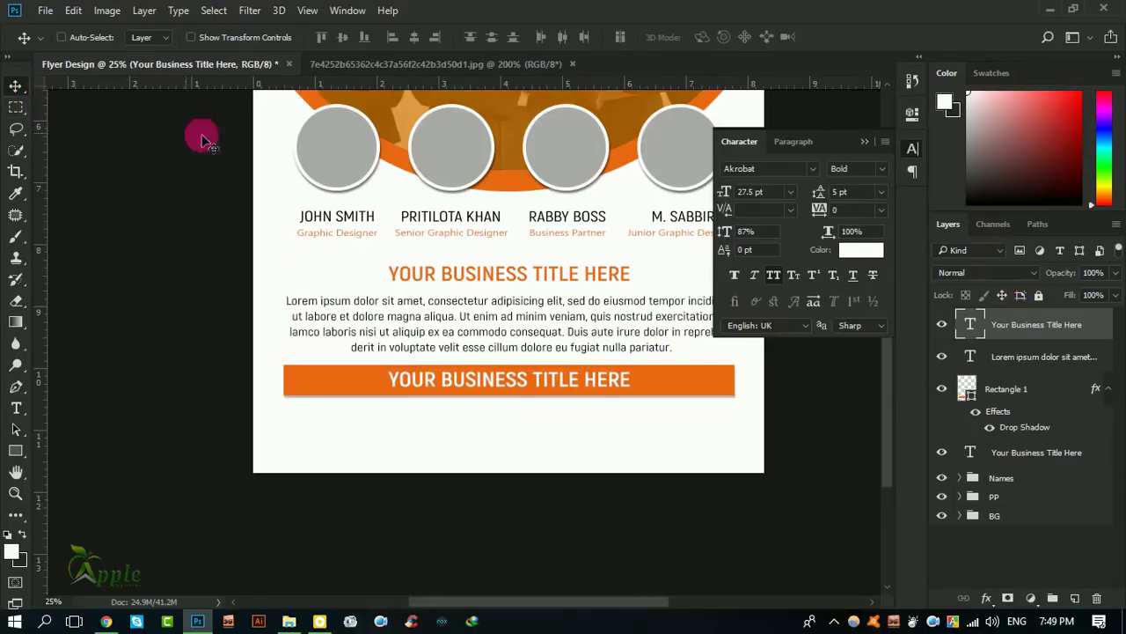
key("Down")
key("Down")
key("Down")
left_click(866, 141)
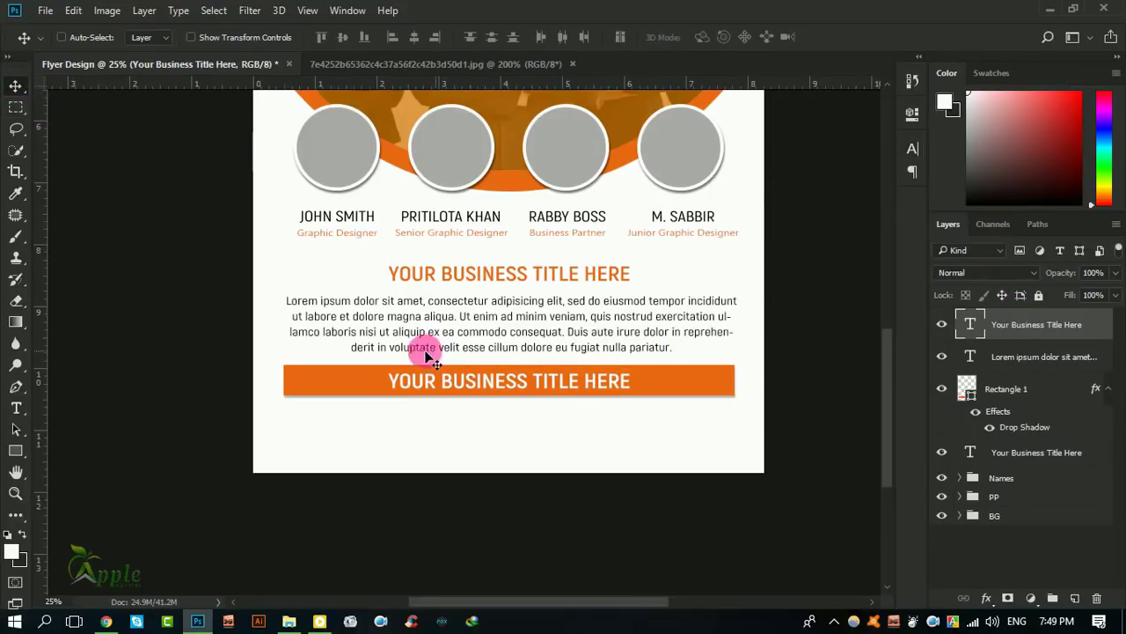
Change the copy's text to SHARE YOUR DESIGN WITH THE WORLD
left_click(13, 413)
triple_click(517, 382)
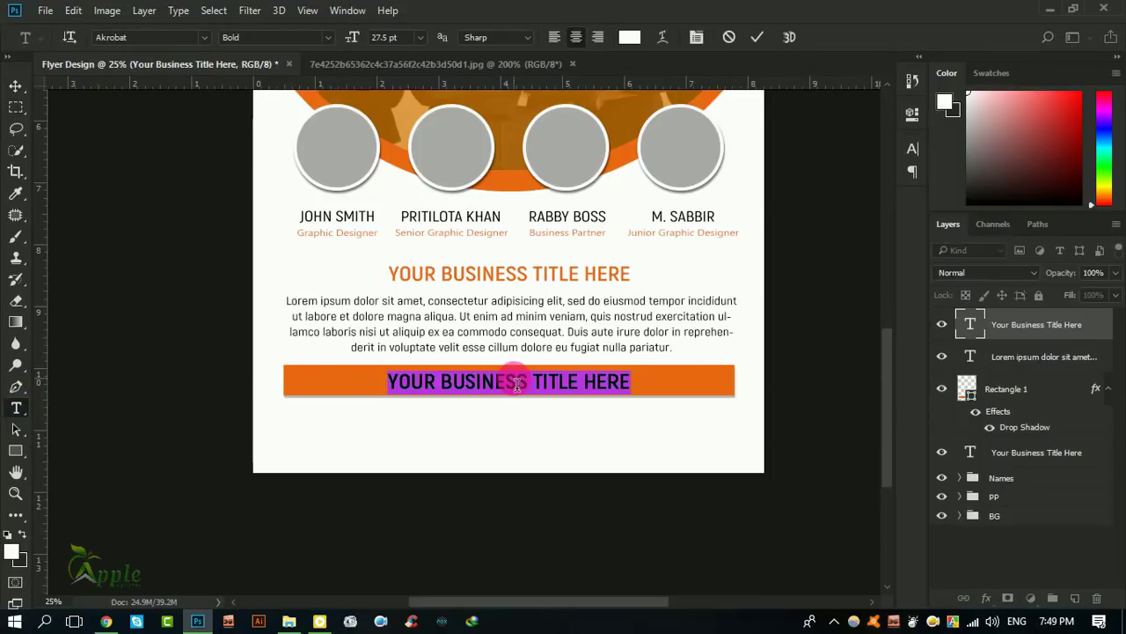
type("Sh")
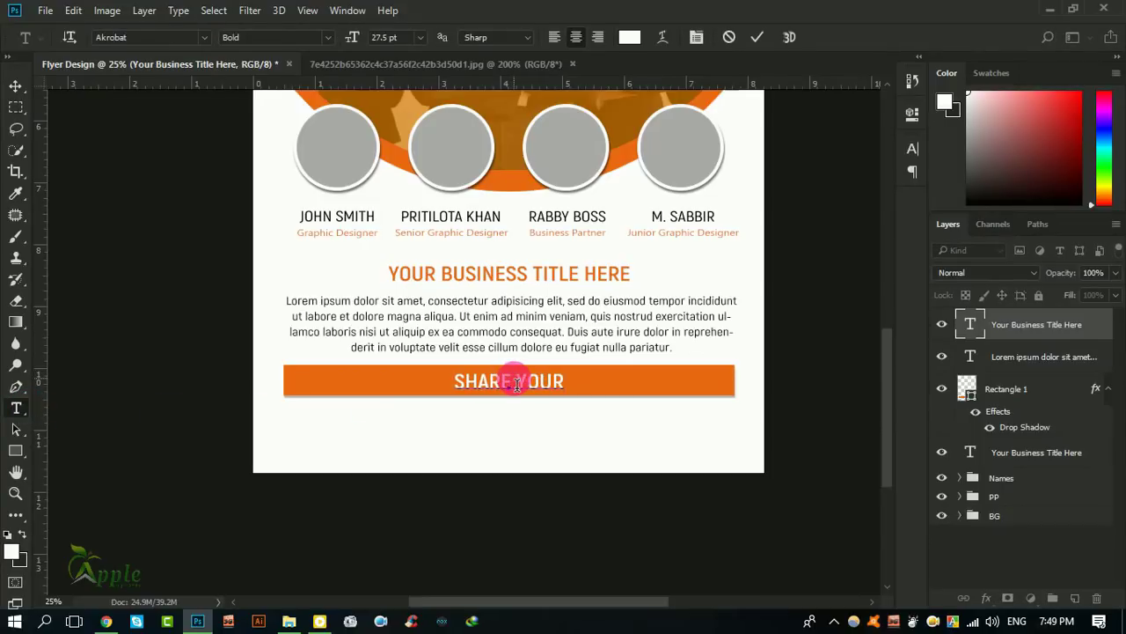
type("esign w")
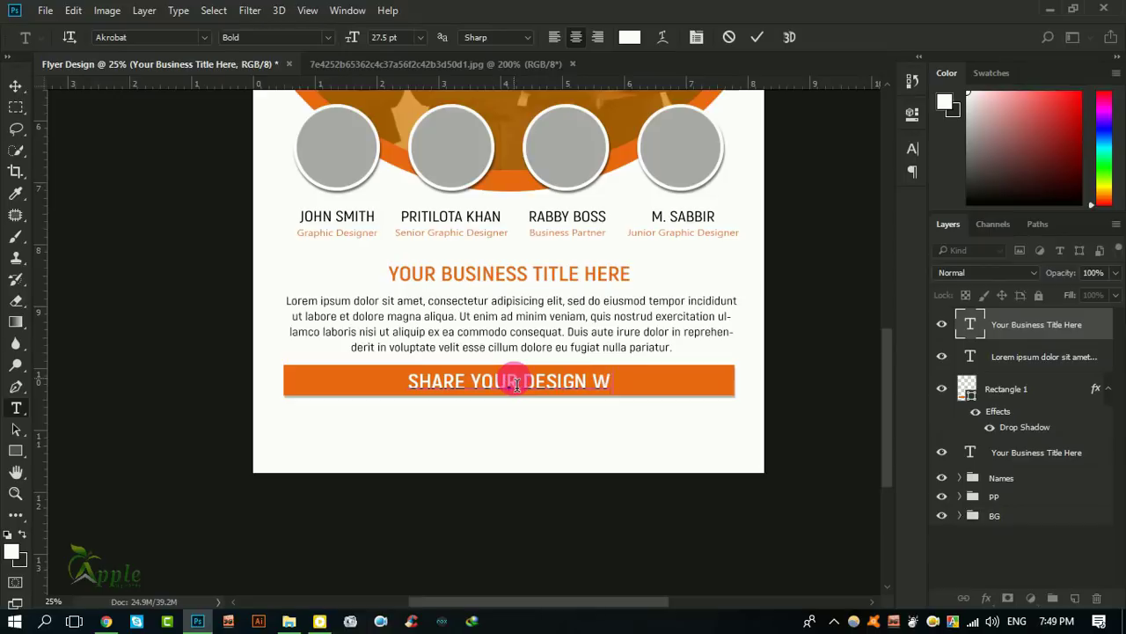
type("ith the wor")
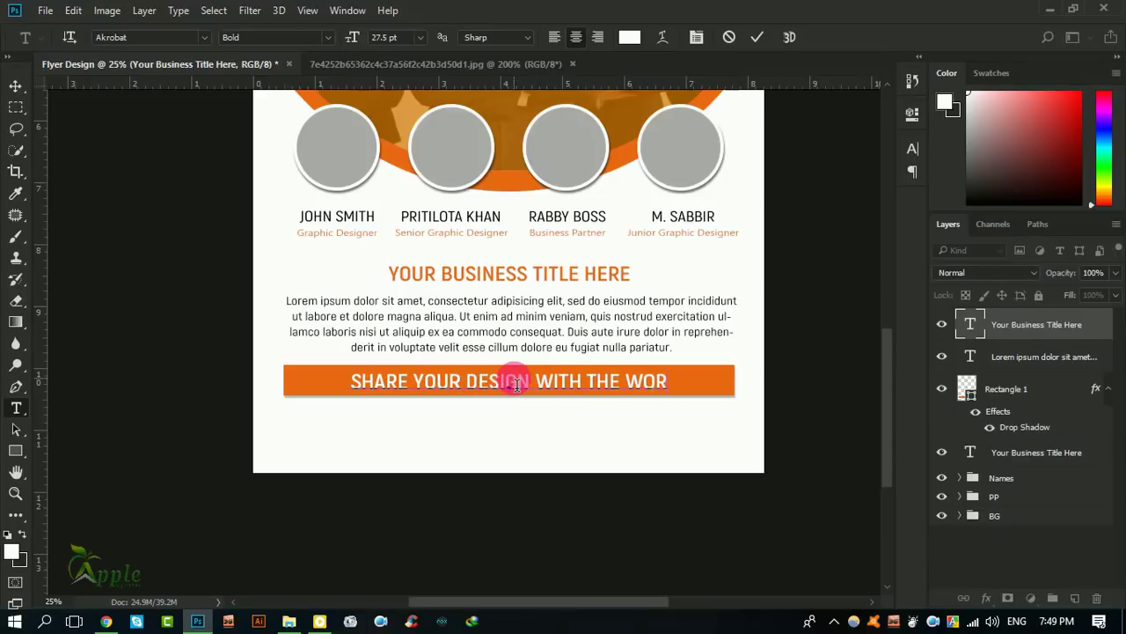
type("ld")
left_click(16, 85)
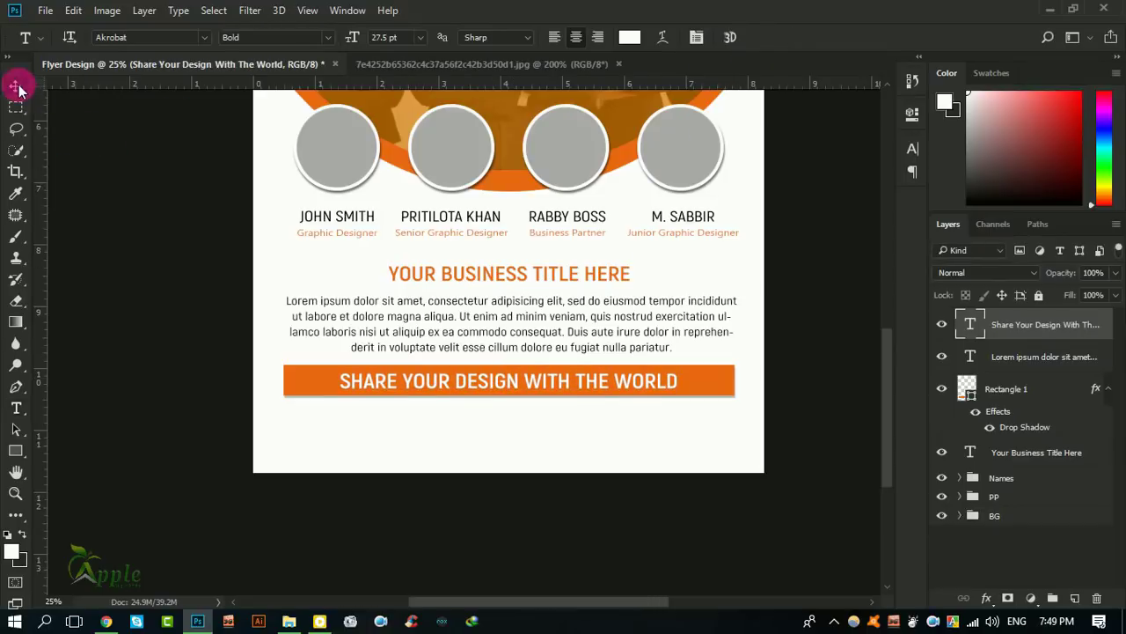
Set the button caption to a lighter Akrobat weight (Regular)
left_click(912, 147)
left_click(822, 175)
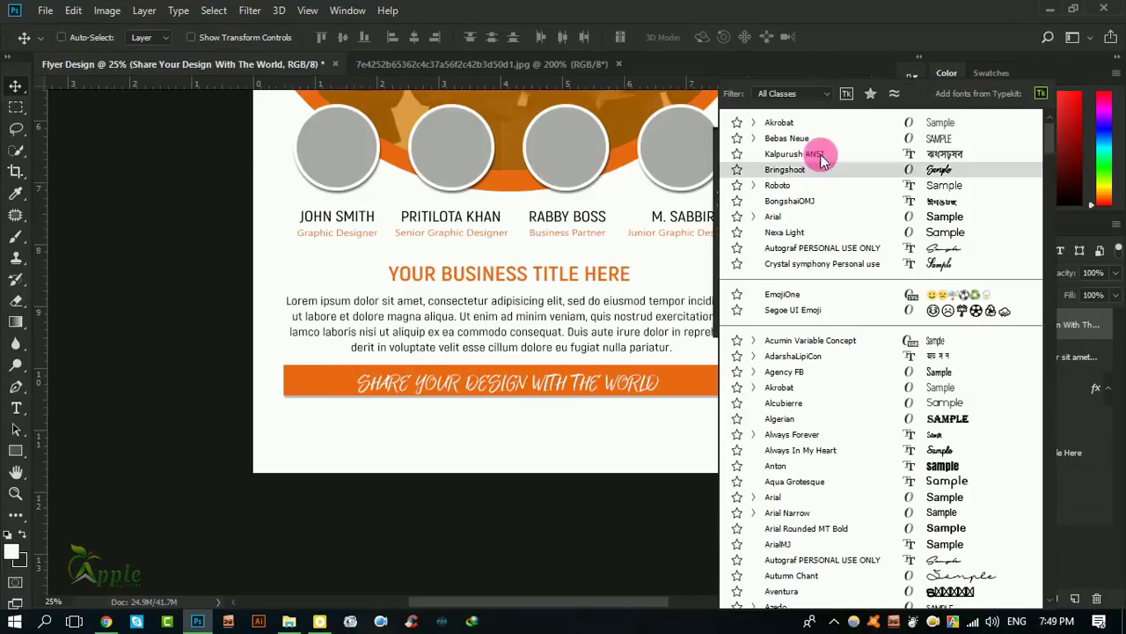
left_click(825, 128)
left_click(882, 168)
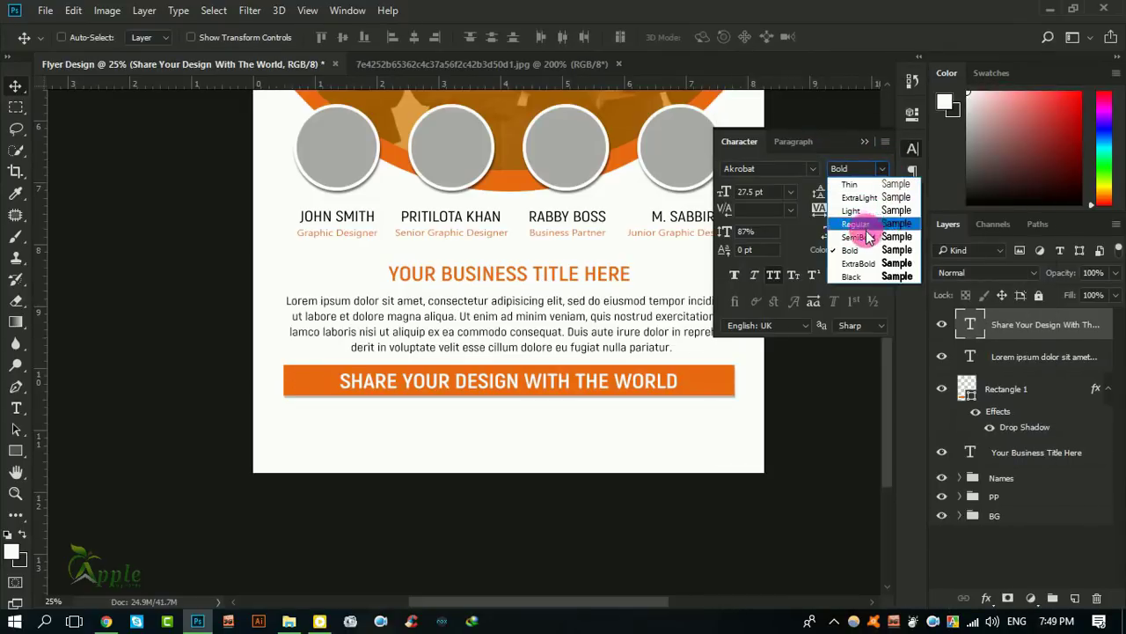
left_click(874, 240)
left_click(865, 144)
Scale the button caption down to about 85.55%
key("ctrl+t")
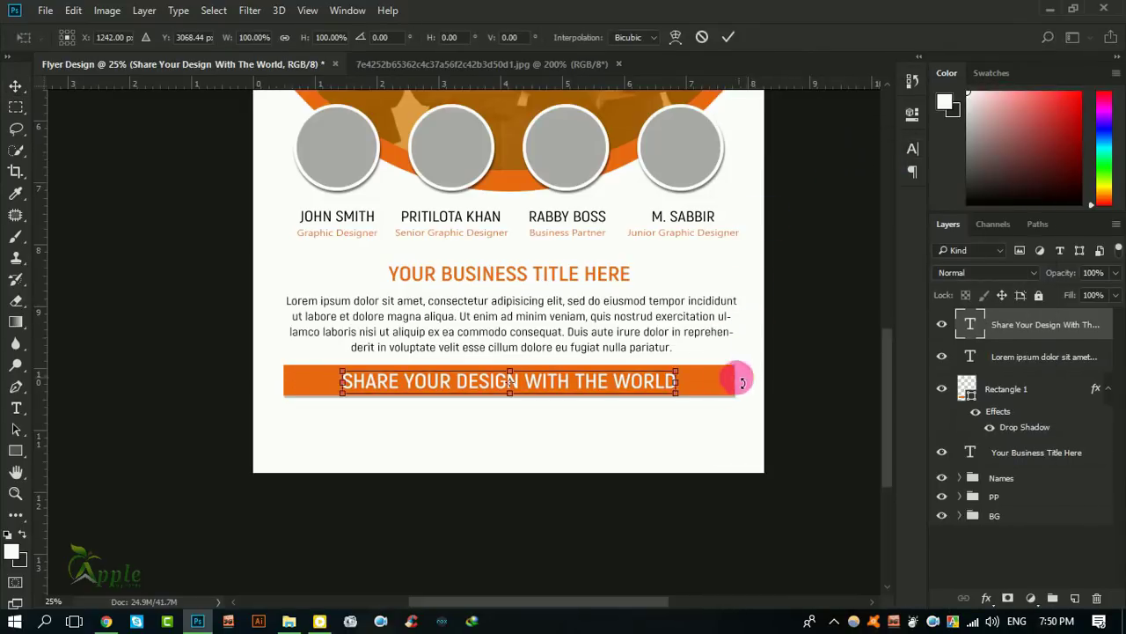
left_click_drag(679, 395, 665, 394)
left_click(729, 37)
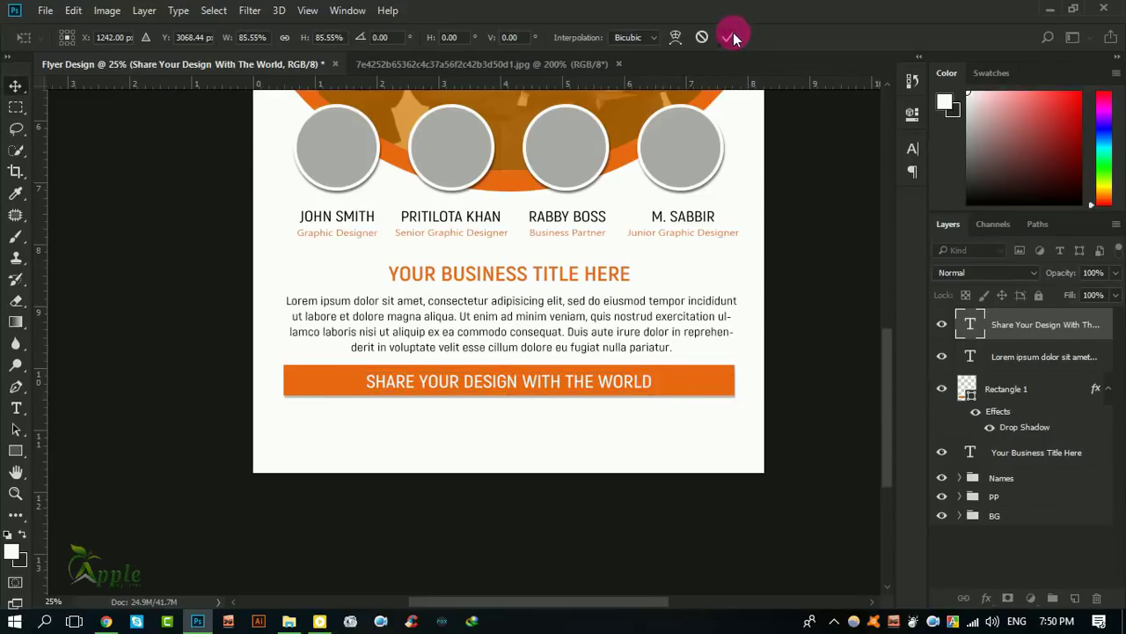
scroll(588, 268, "up", 2)
scroll(591, 289, "up", 2)
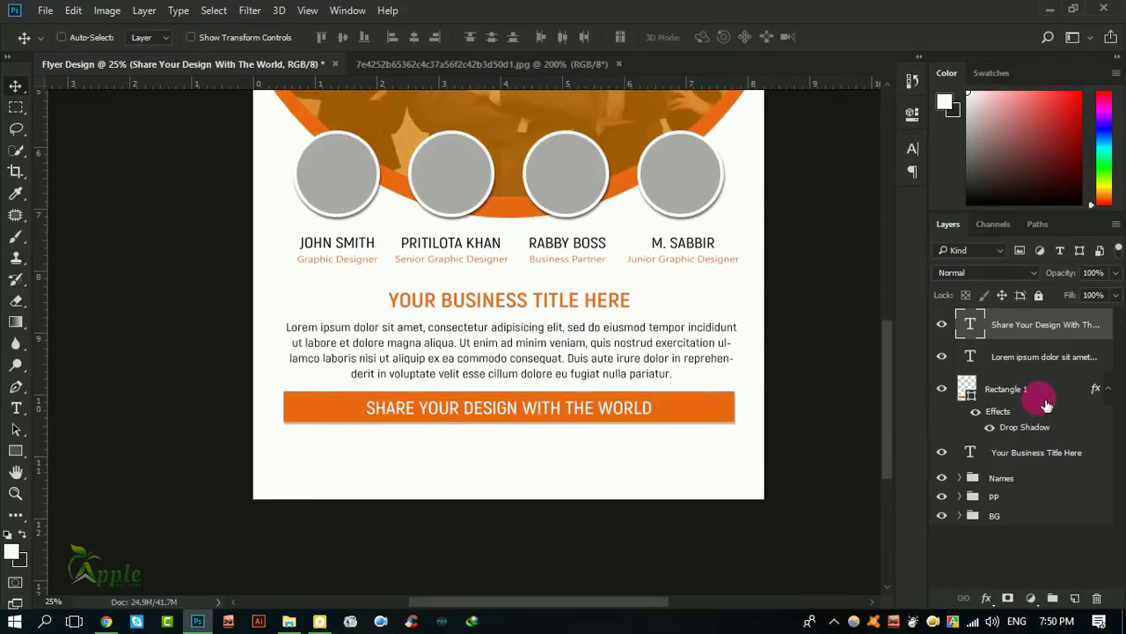
Copy the name captions group to just below the orange bar
left_click(1021, 477)
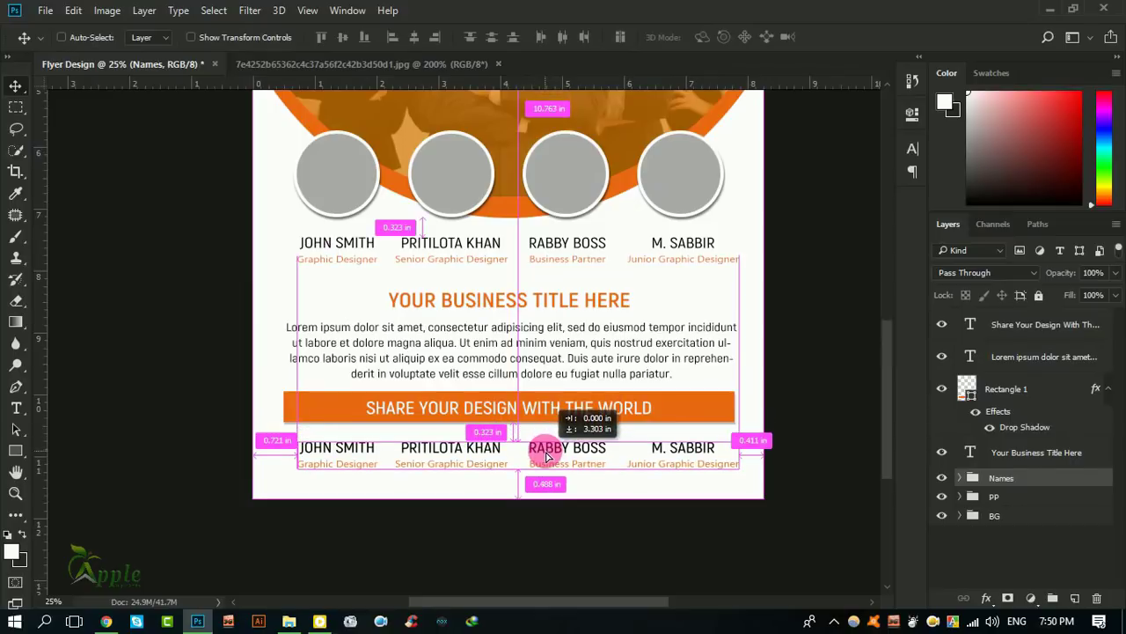
left_click_drag(602, 265, 602, 470, "alt")
key("Down")
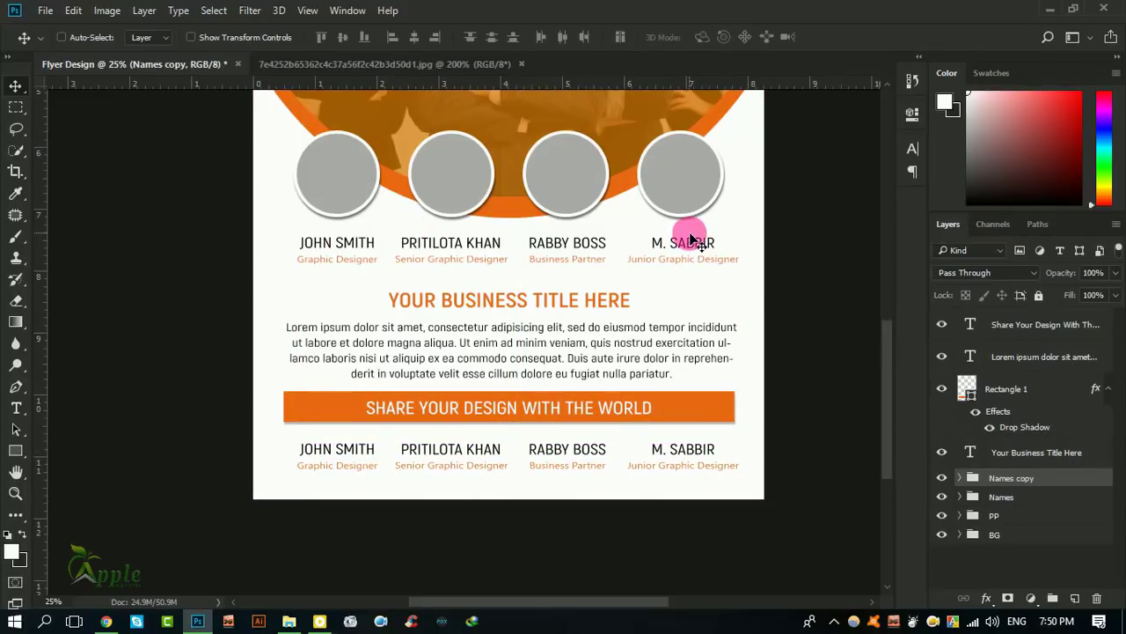
left_click(1108, 388)
Group the title, paragraph and bar layers as Body and fit the flyer on screen
left_click(1054, 420)
left_click(1038, 324, "shift")
left_click(1052, 598)
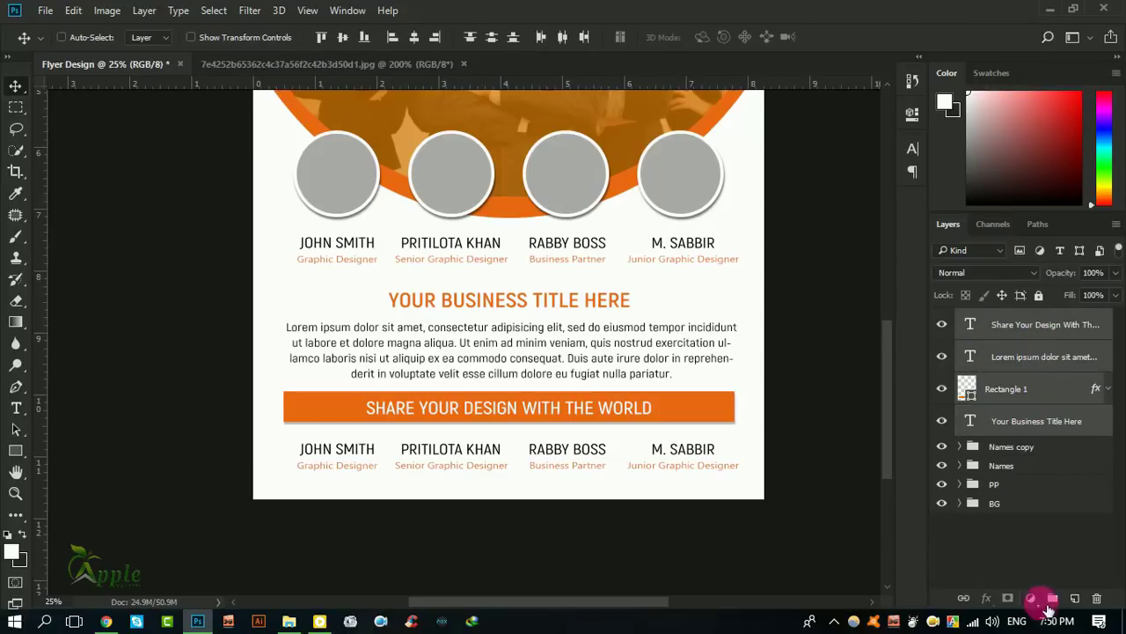
left_click(942, 317)
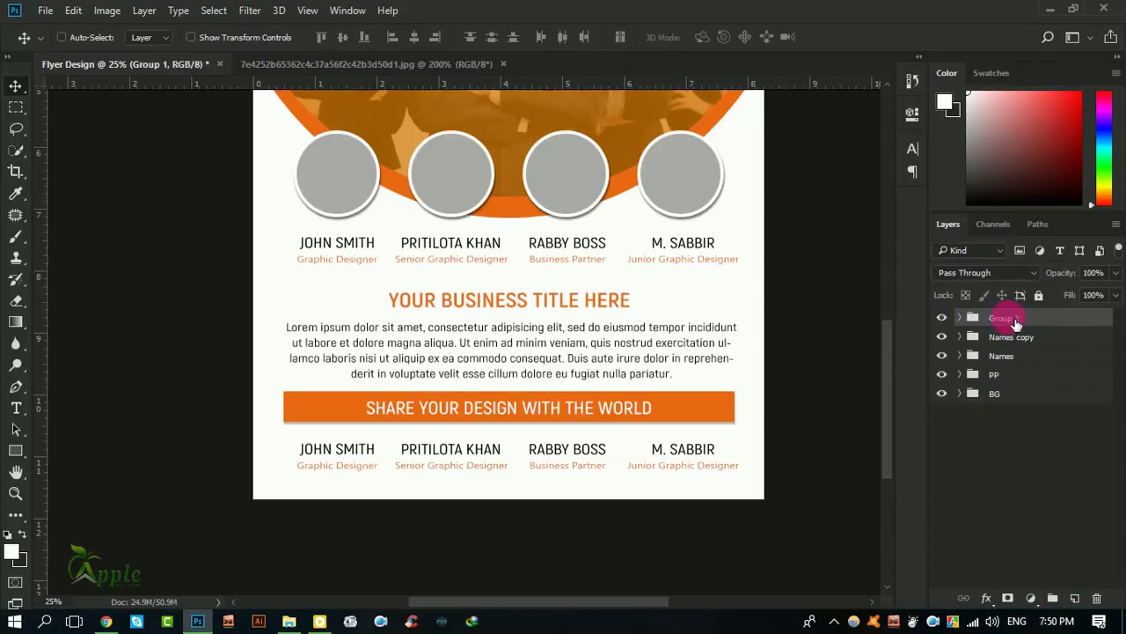
type("Body")
key("Return")
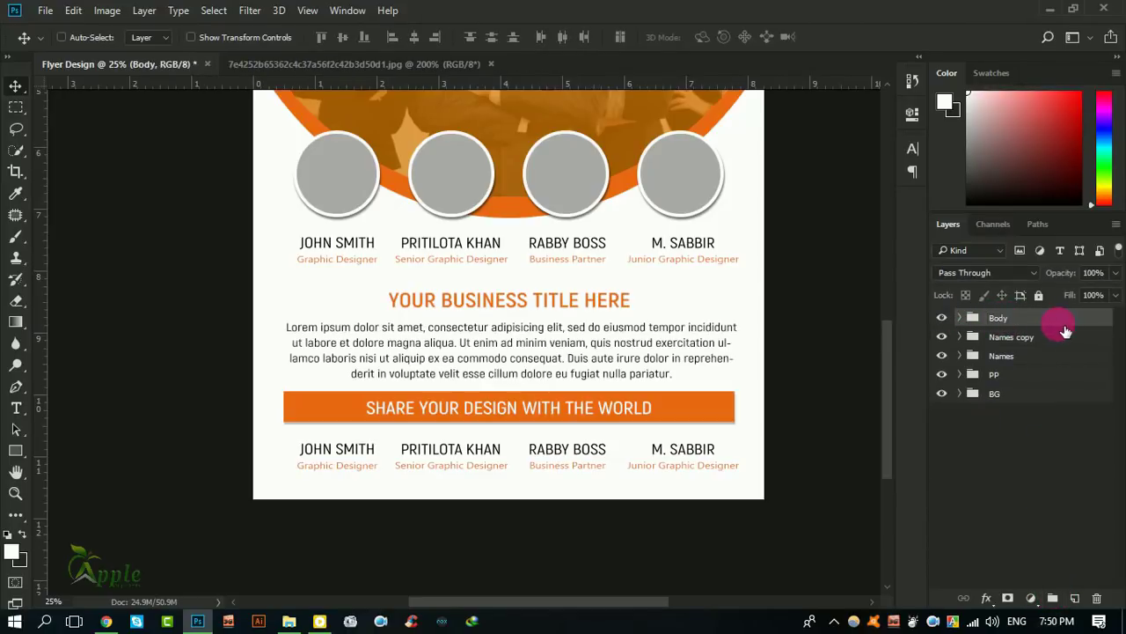
key("ctrl+0")
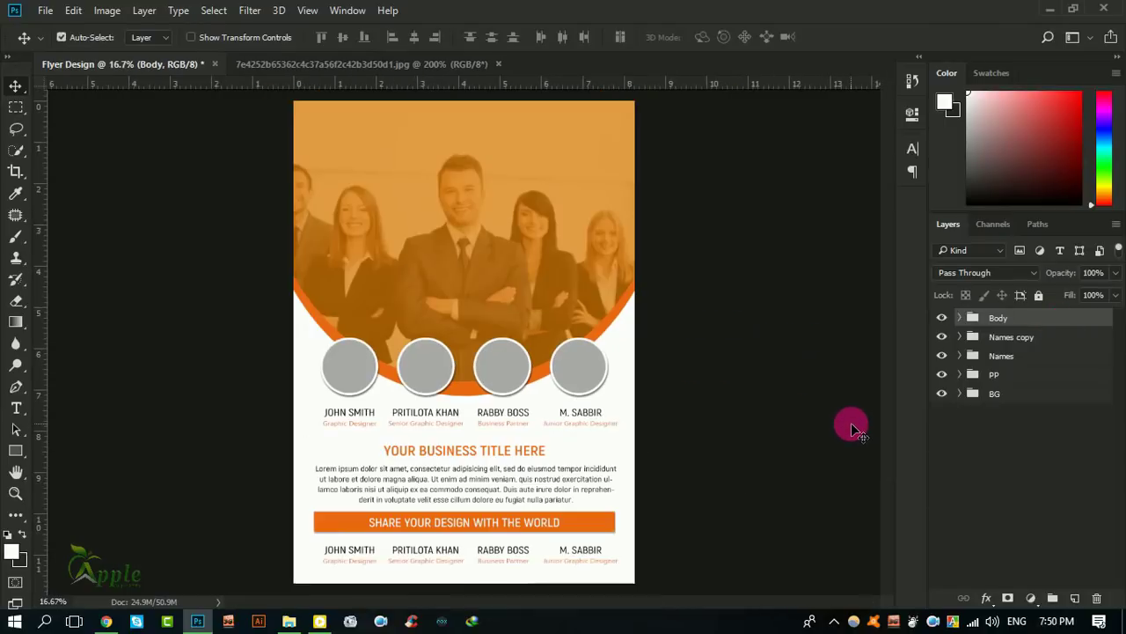
Type the title text on the photo header
left_click(16, 407)
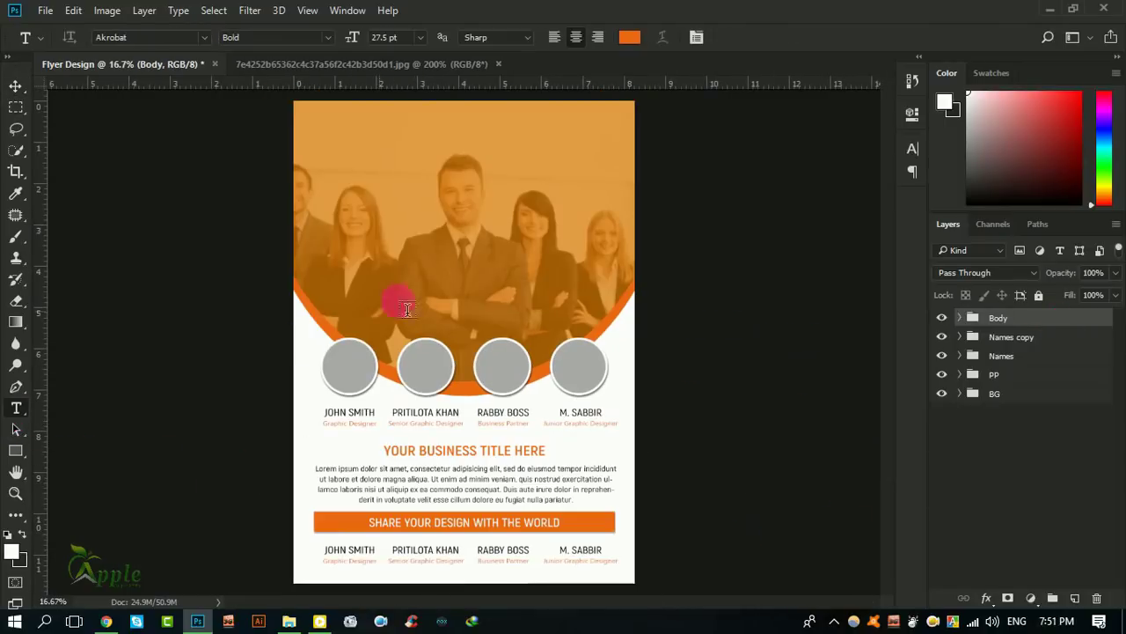
left_click(373, 210)
type("TITLE")
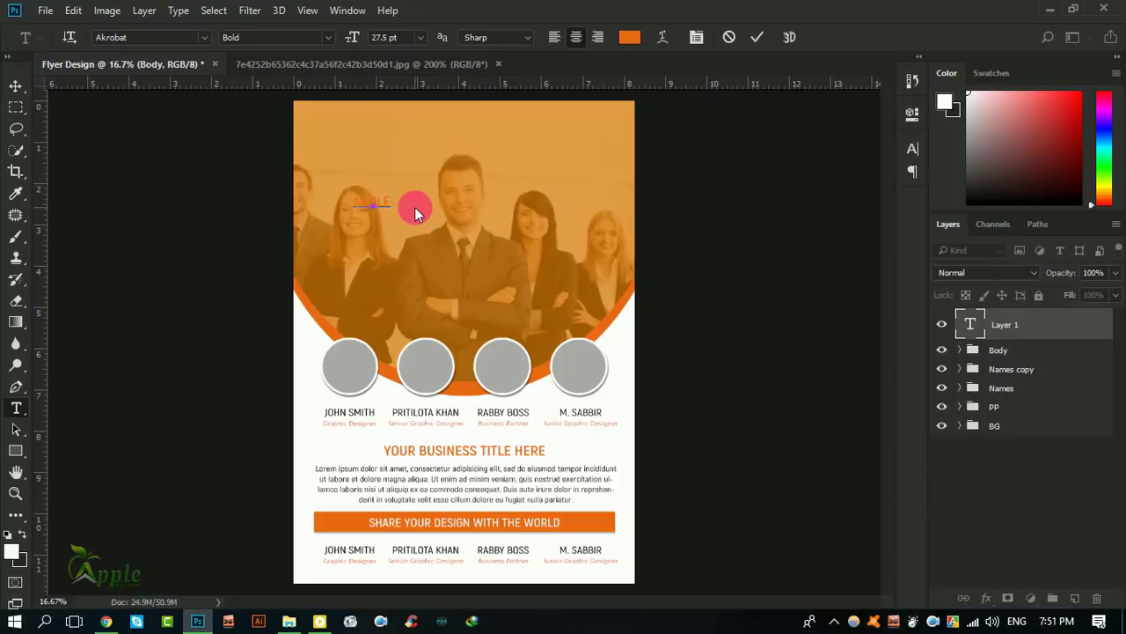
type("APHI")
type("CIO")
left_click(757, 37)
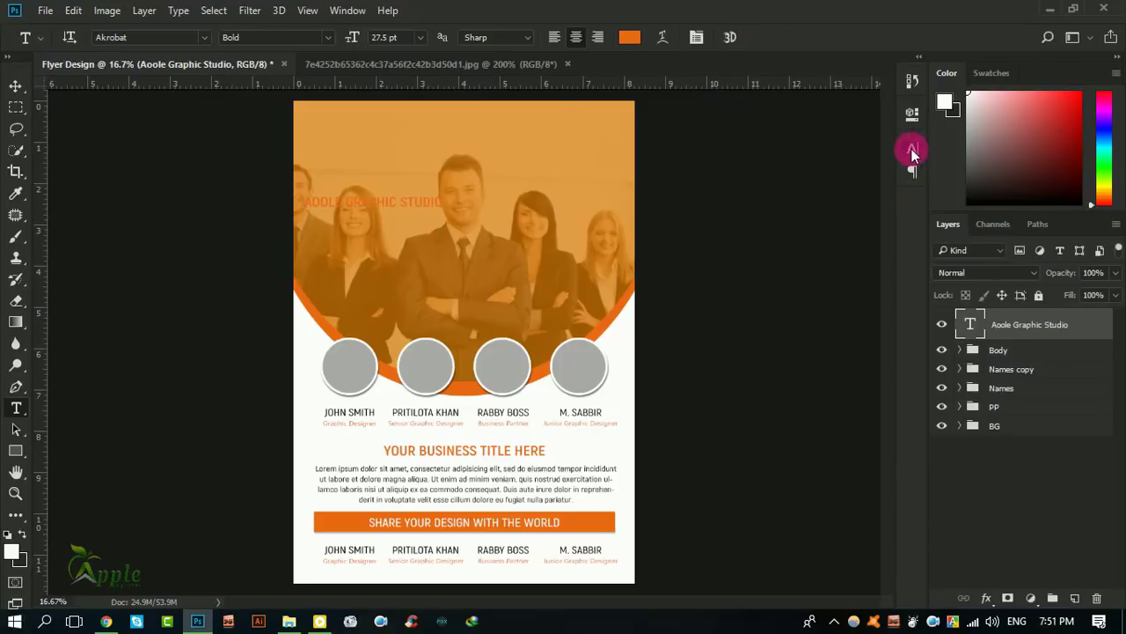
Make the title white and move it toward the top of the header
left_click(913, 149)
left_click(871, 250)
left_click(327, 326)
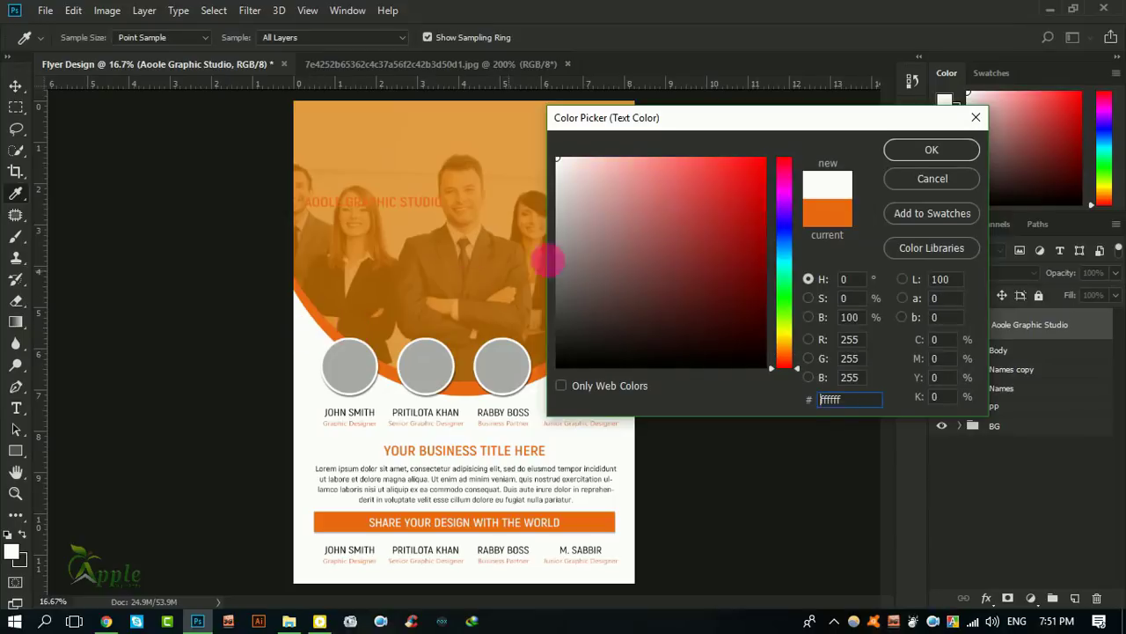
left_click(904, 153)
left_click(14, 85)
left_click_drag(374, 199, 466, 160)
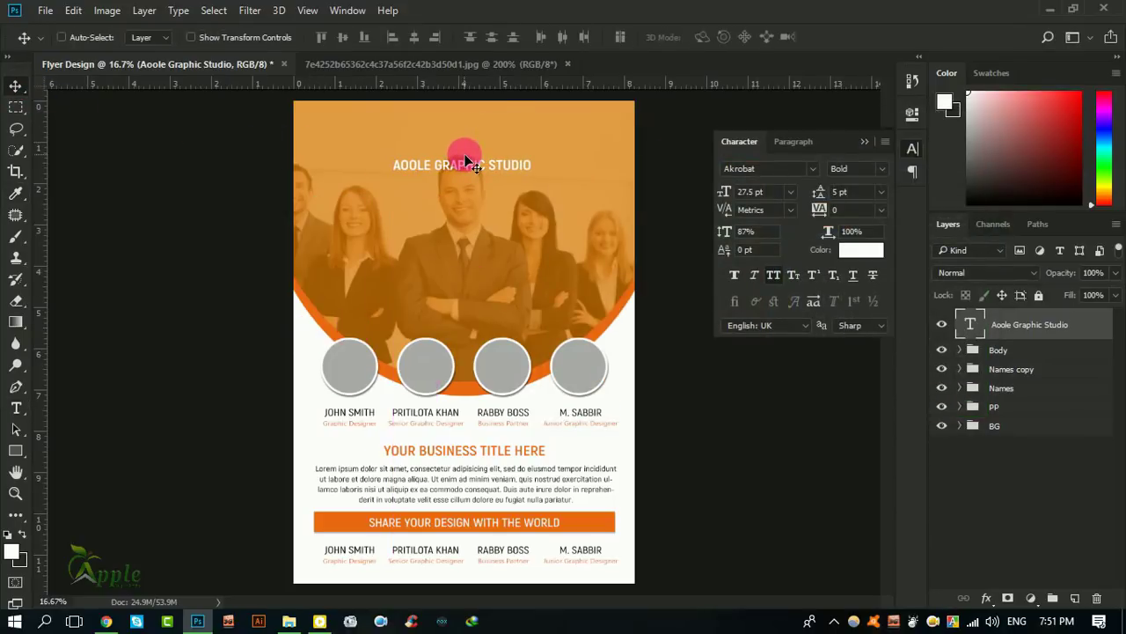
Scale the title to about double size and fix the AOOLE typo to APPLE
key("ctrl+t")
left_click_drag(531, 172, 597, 180)
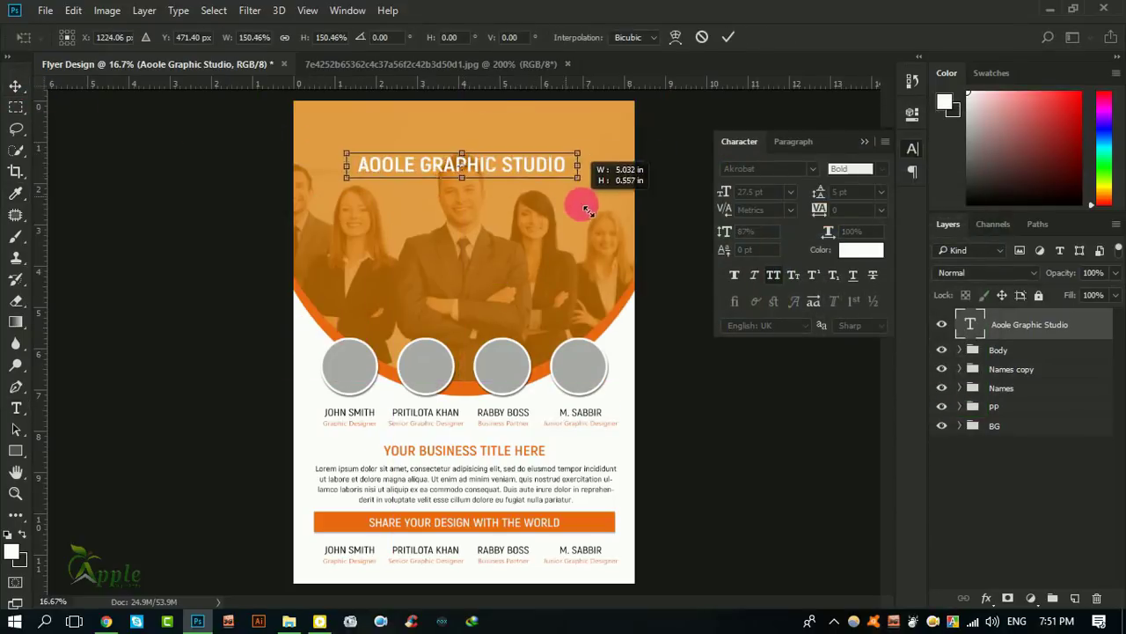
left_click(723, 37)
left_click(16, 407)
left_click_drag(343, 166, 380, 176)
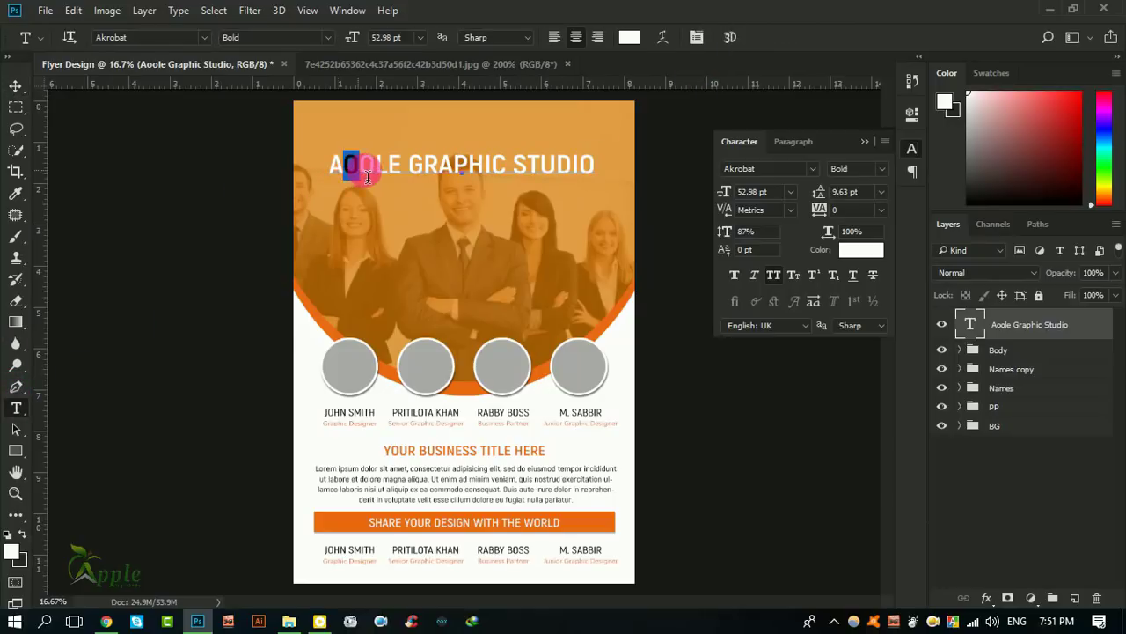
type("PP")
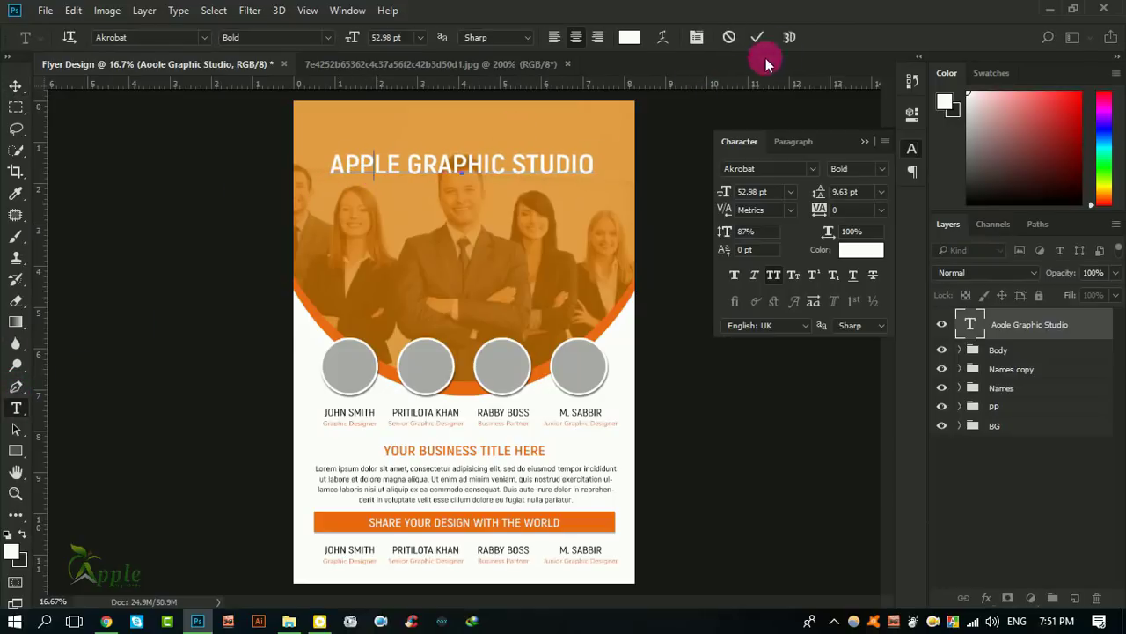
left_click(761, 35)
Centre the APPLE GRAPHIC STUDIO title horizontally and nudge it slightly higher
left_click(16, 85)
left_click(214, 9)
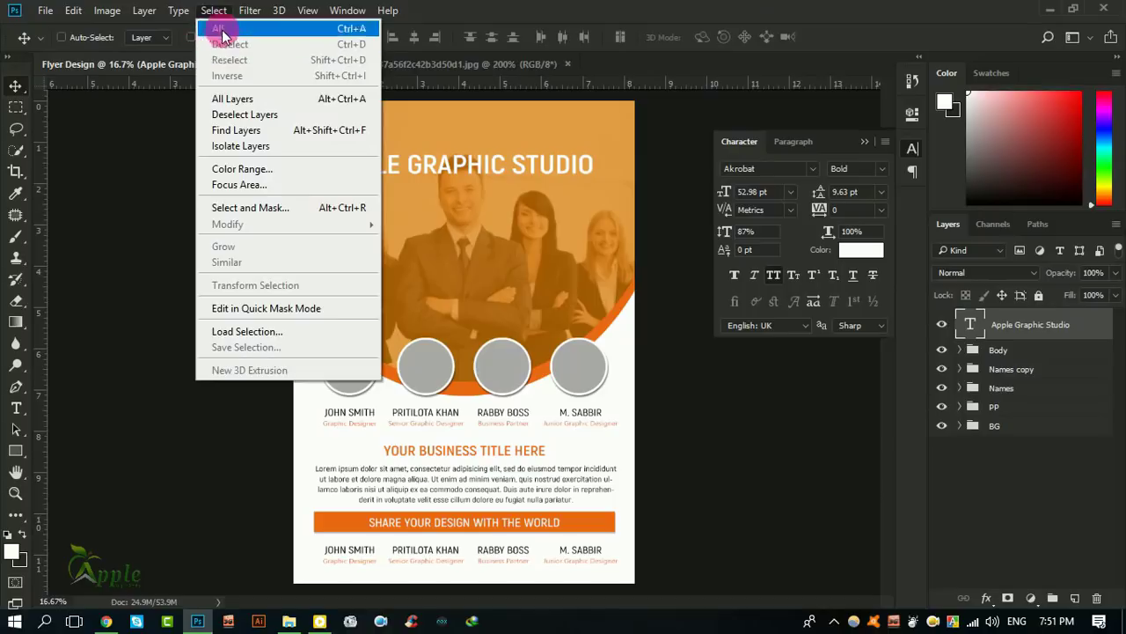
left_click(220, 32)
left_click(414, 37)
left_click(214, 10)
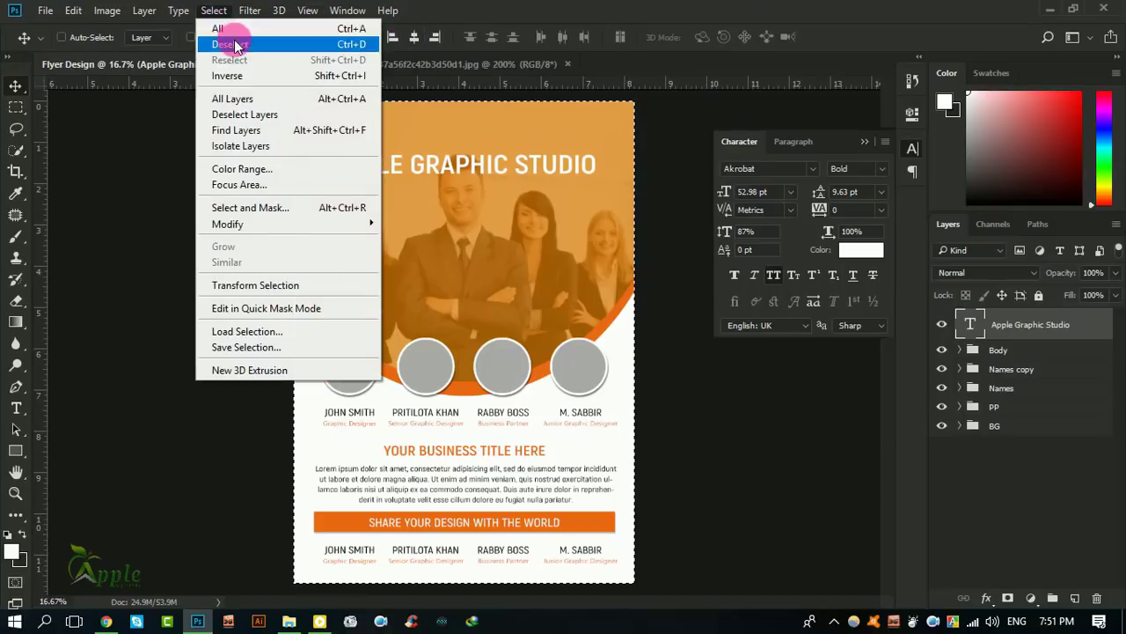
left_click(222, 41)
key("shift+Up")
key("shift+Up")
key("shift+Up")
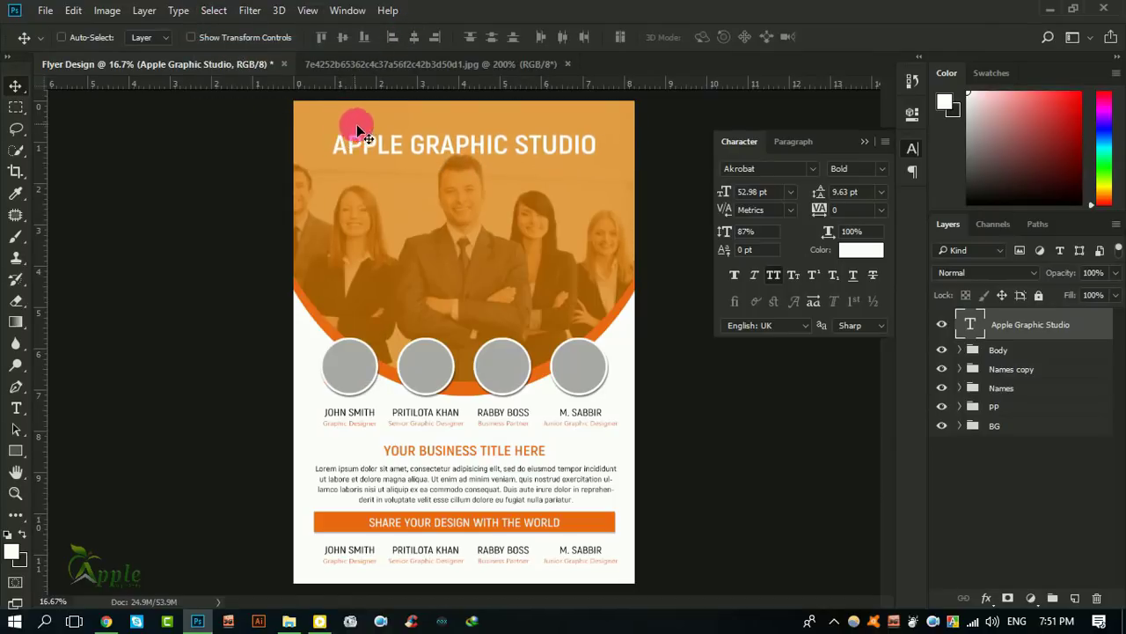
Add the SemiBold subtitle 'BUSINESS CONFERENCE 2018' and move it just under the title
left_click(16, 407)
left_click(399, 209)
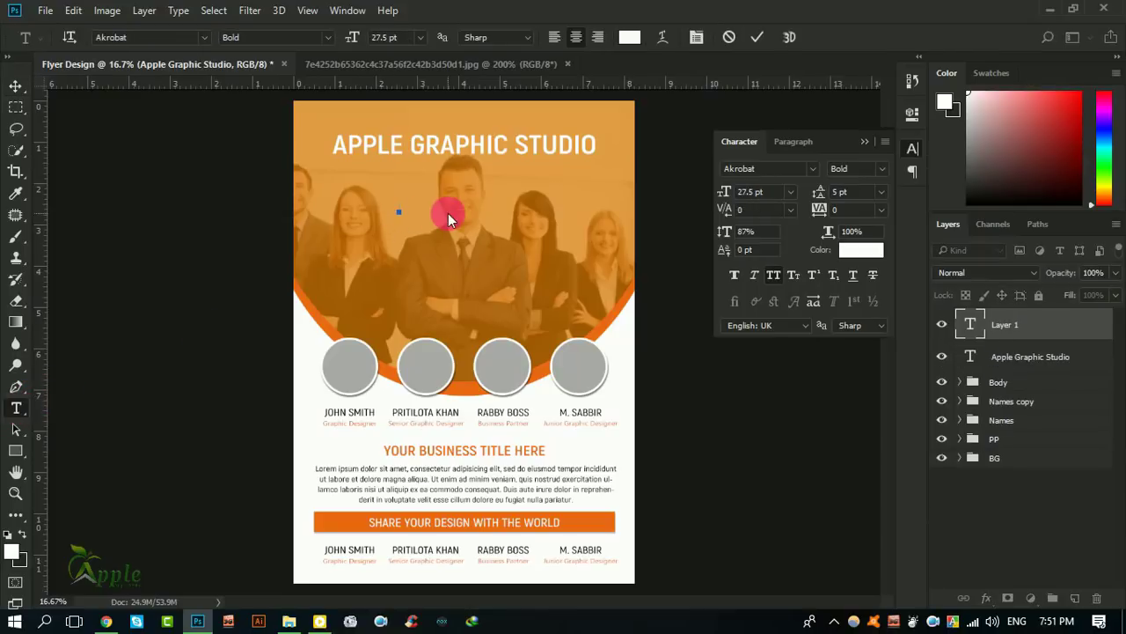
type("BUSINESS C")
type("ONFERENCE")
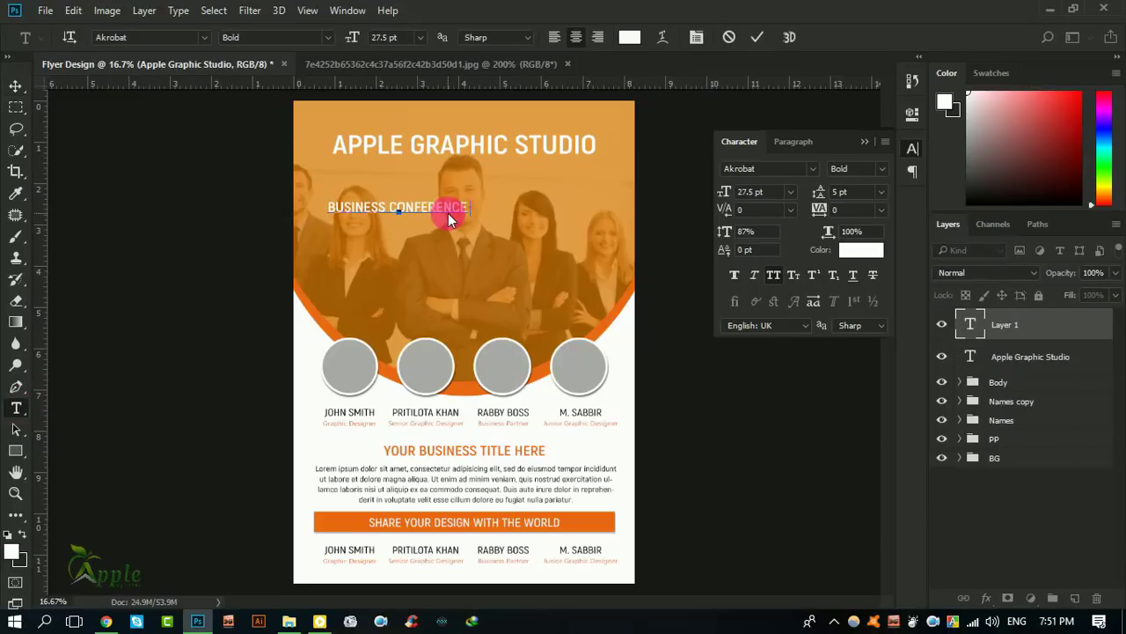
type(" 2018")
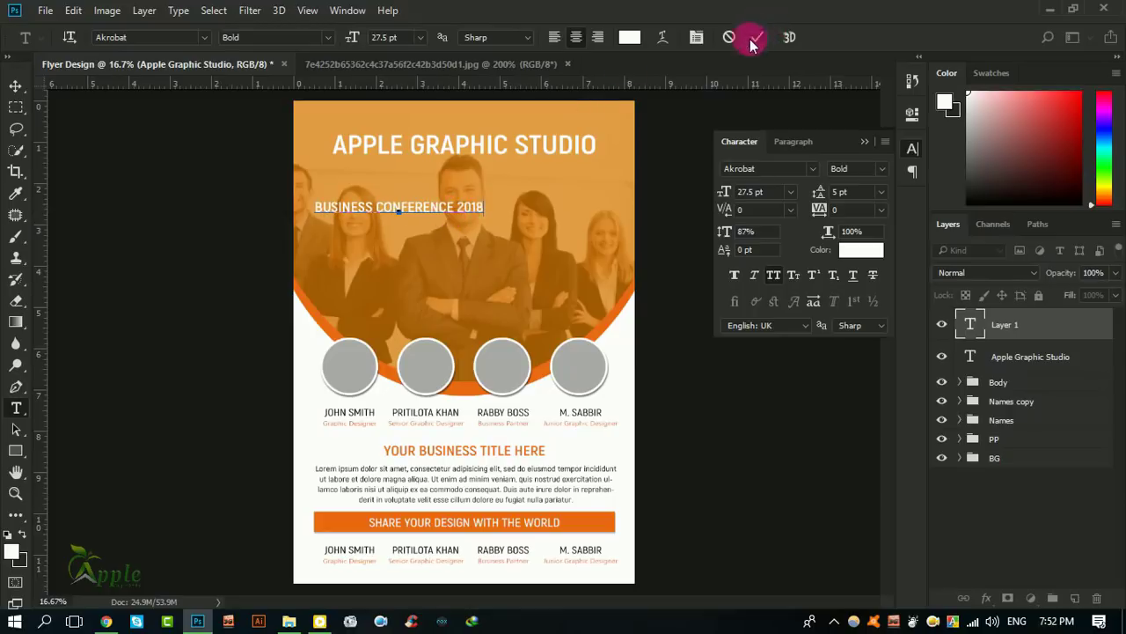
left_click(757, 37)
left_click(876, 237)
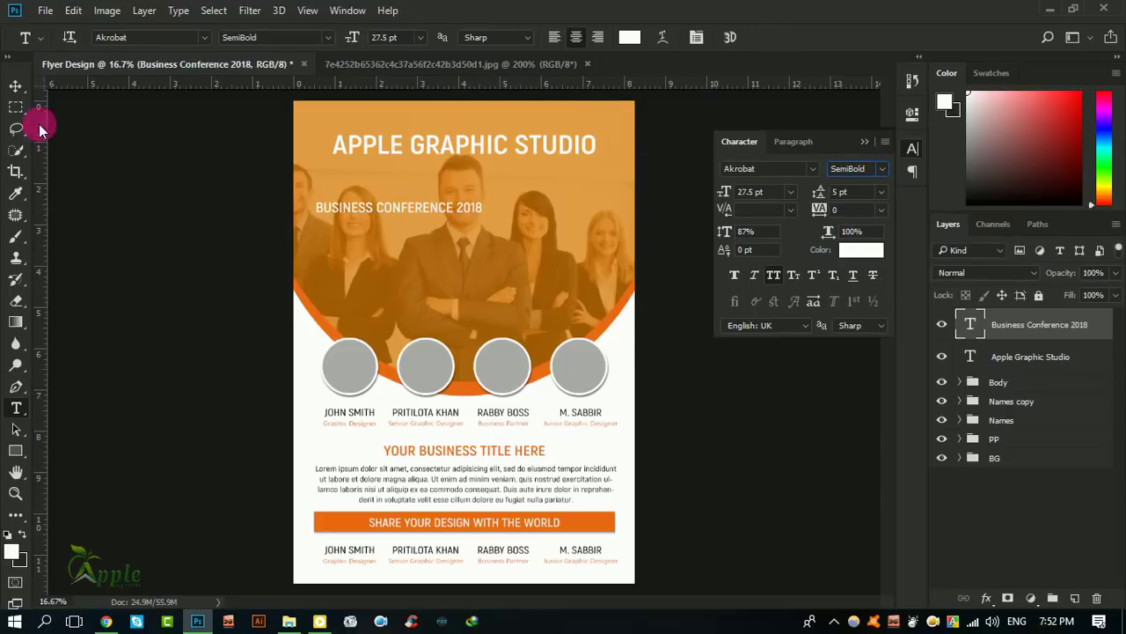
left_click(15, 85)
left_click_drag(470, 217, 519, 151)
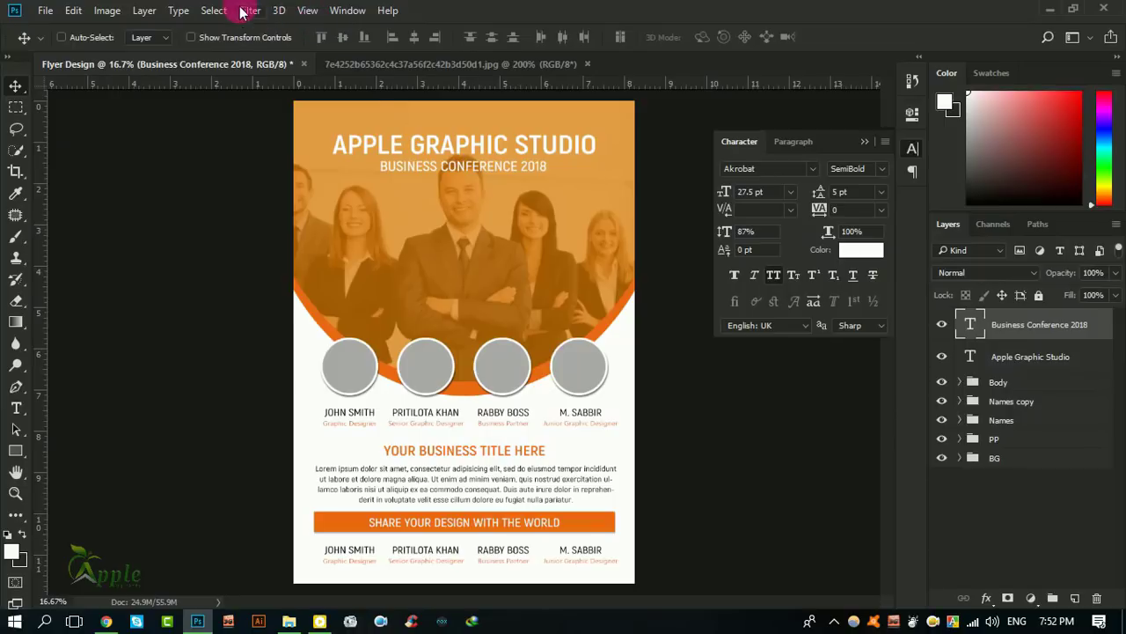
Centre the subtitle horizontally on the page using a whole-canvas selection, then deselect
left_click(214, 11)
left_click(232, 35)
scroll(493, 150, "up", 1)
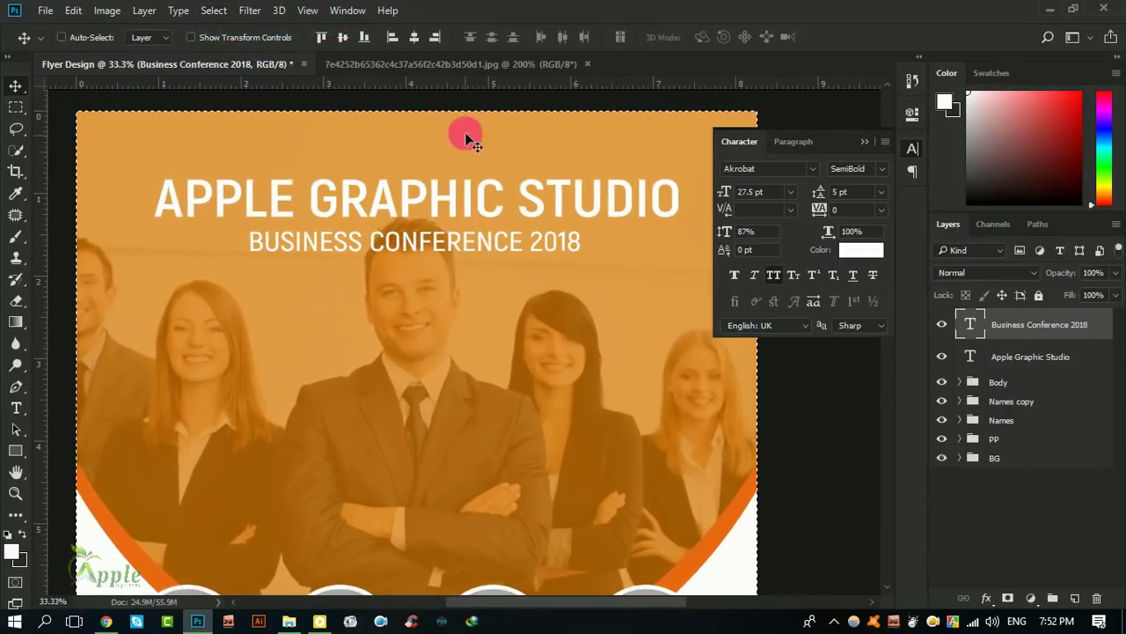
left_click(414, 37)
left_click(214, 11)
left_click(229, 42)
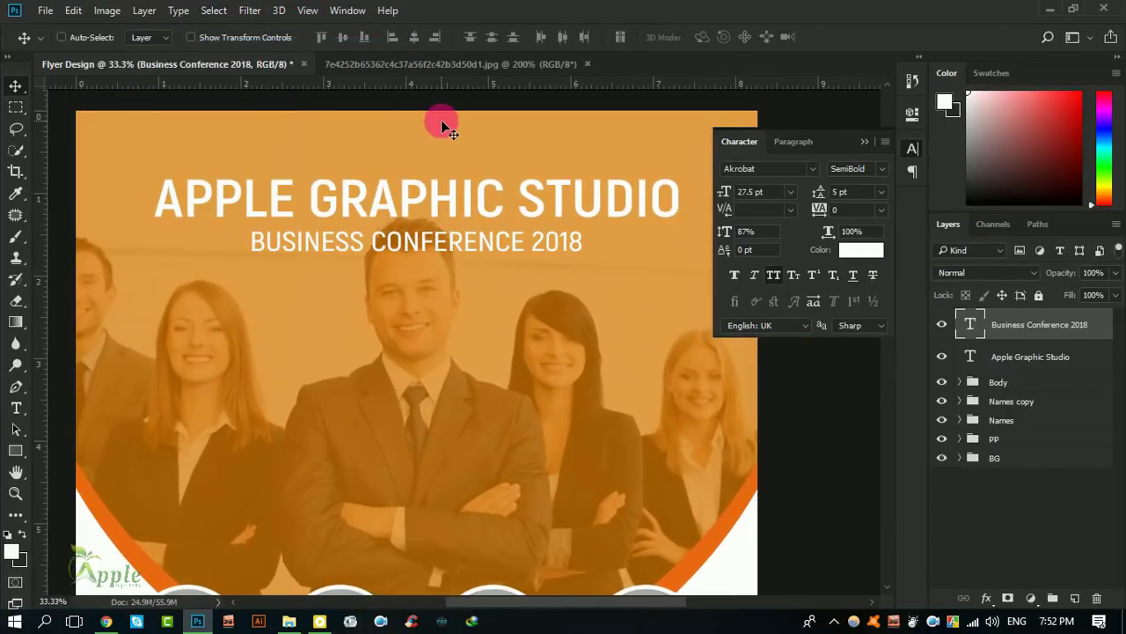
scroll(444, 128, "down", 1)
left_click(865, 141)
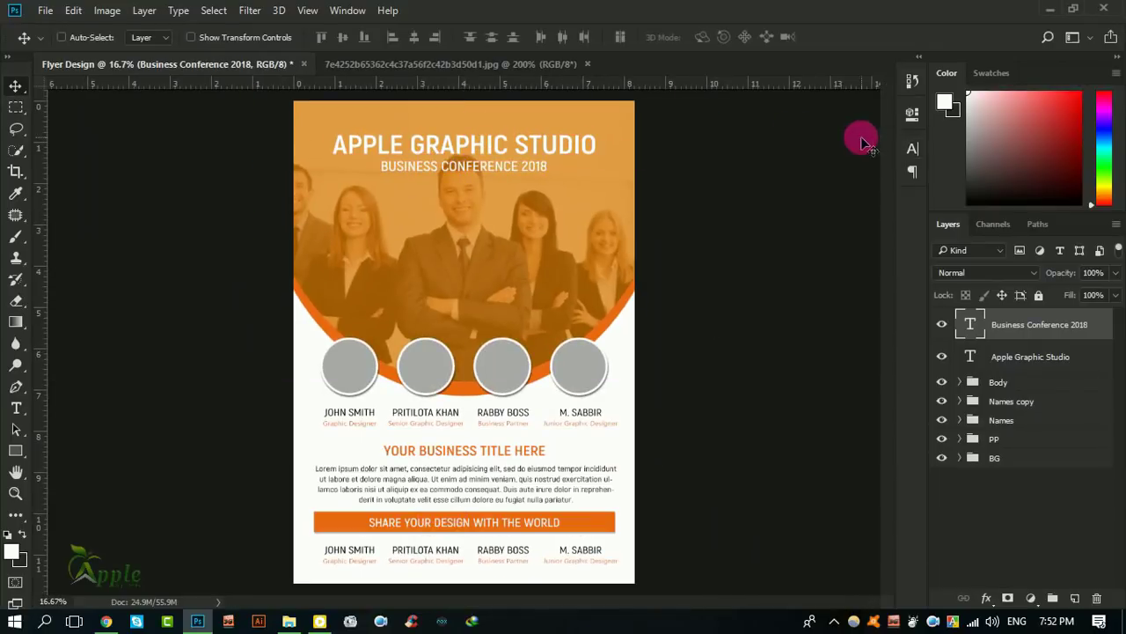
Draw a rectangle across the middle of the header photo with 31 px rounded corners
left_click(15, 450)
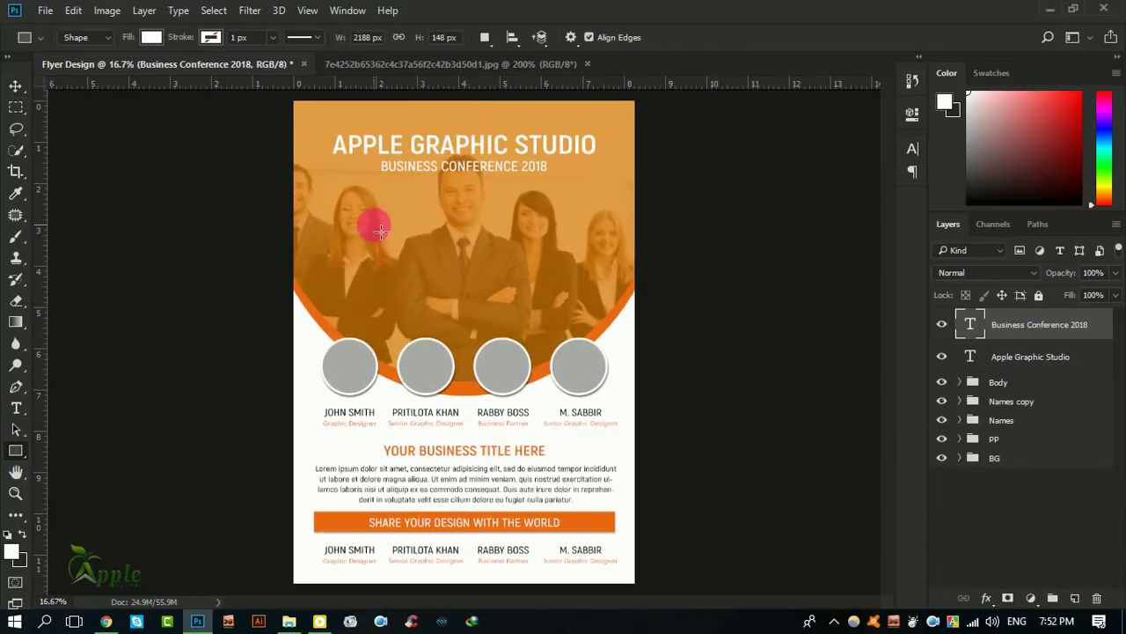
left_click_drag(380, 231, 565, 278)
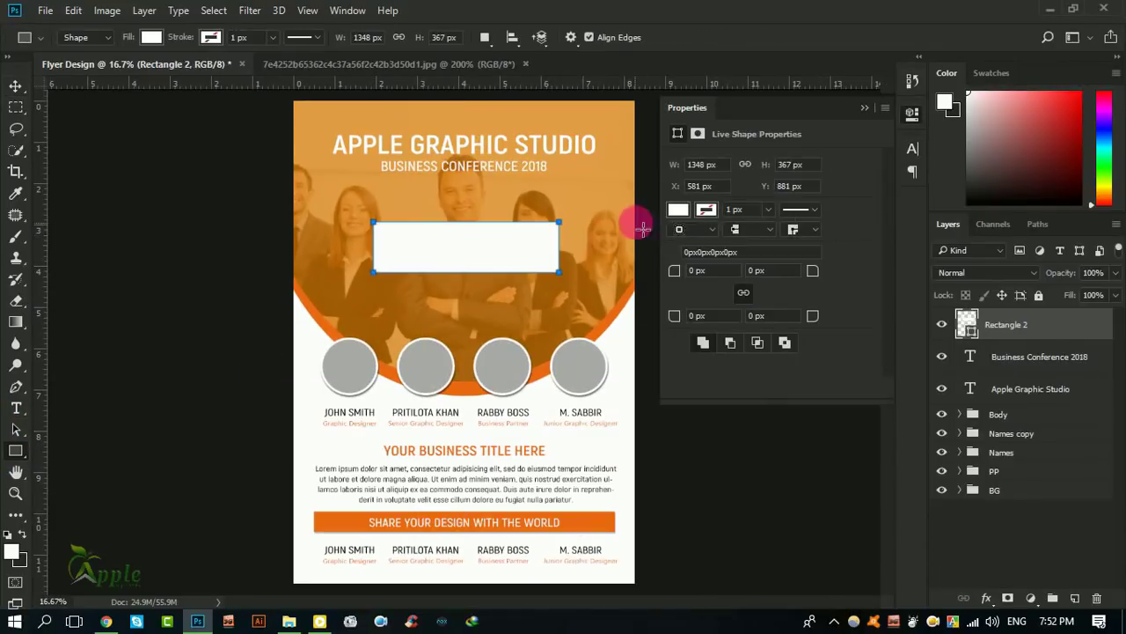
type("31")
key("Return")
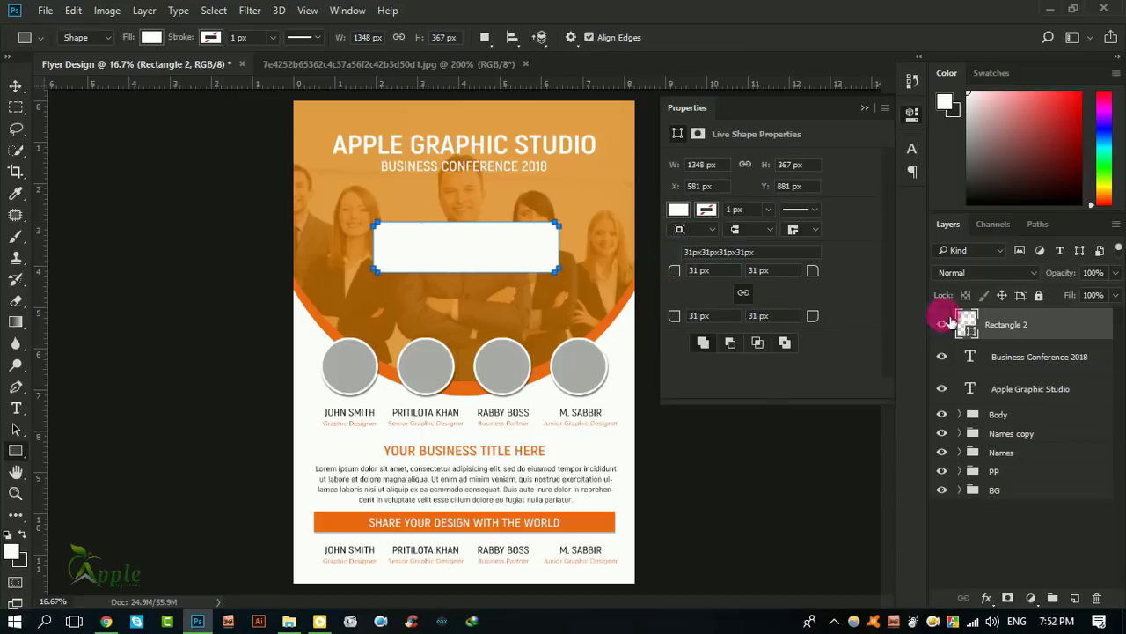
Fill the rounded rectangle with black and lower its opacity to 35%
double_click(968, 324)
left_click(561, 366)
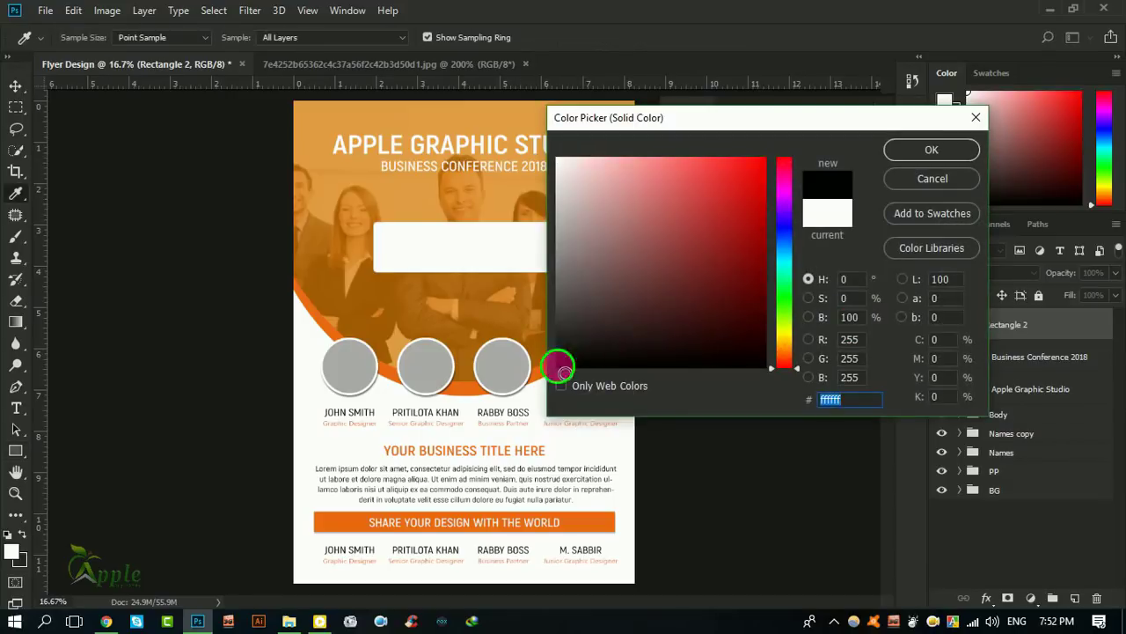
left_click(938, 146)
left_click_drag(1111, 273, 1066, 295)
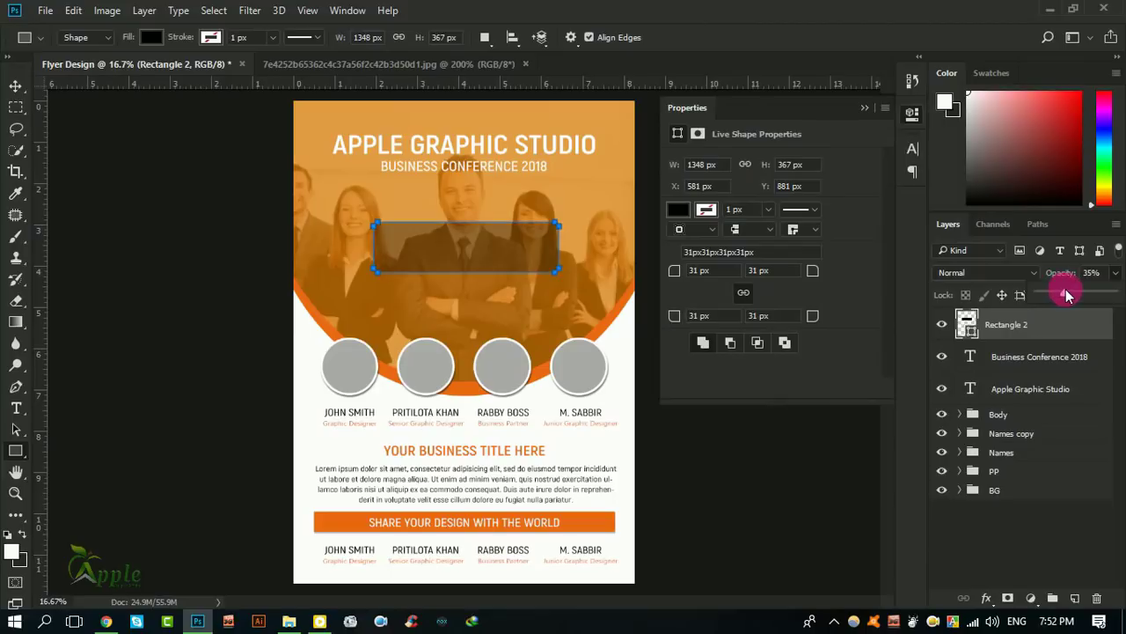
Move the dark rectangle down, centre it horizontally on the page, and lower its opacity to 25%
left_click(15, 85)
left_click_drag(451, 230, 454, 262)
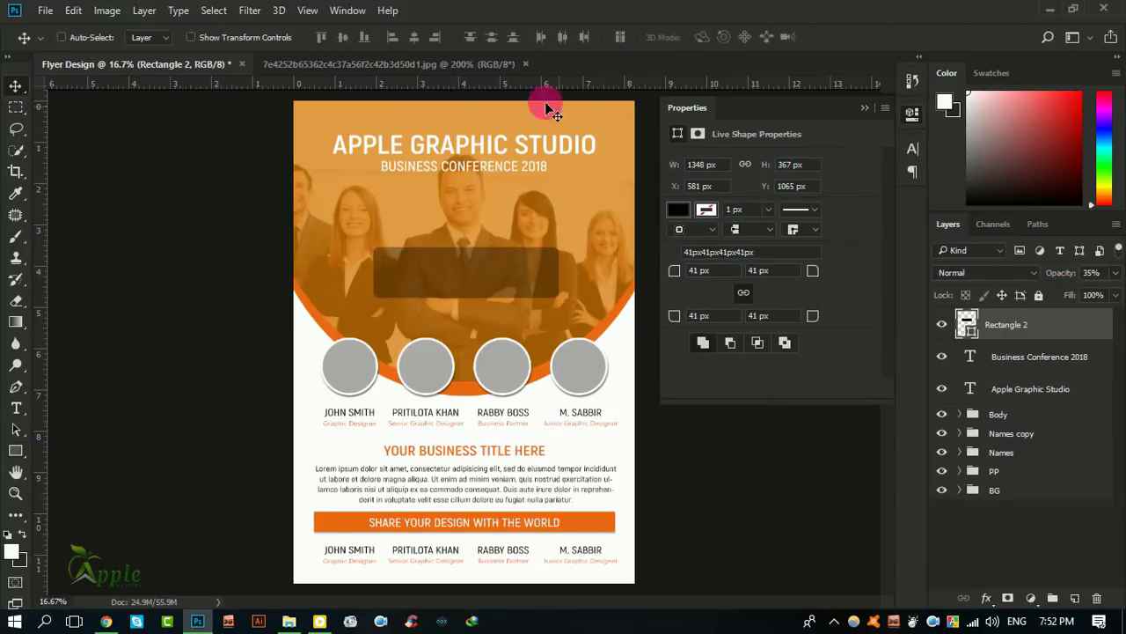
left_click(214, 11)
left_click(219, 32)
left_click(413, 37)
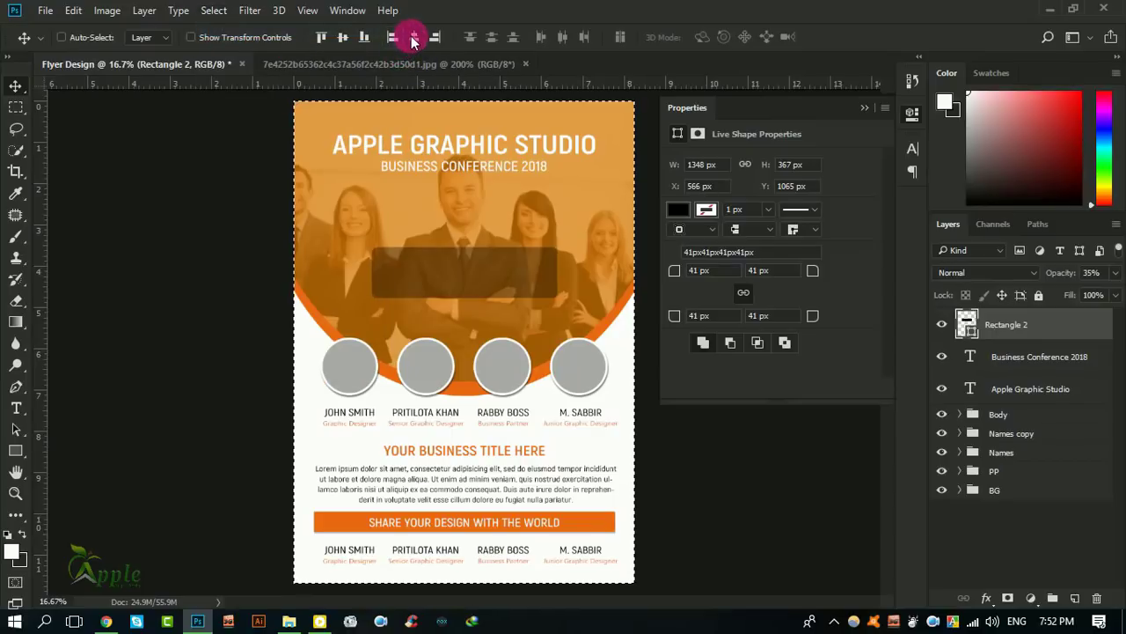
left_click(214, 11)
left_click(230, 51)
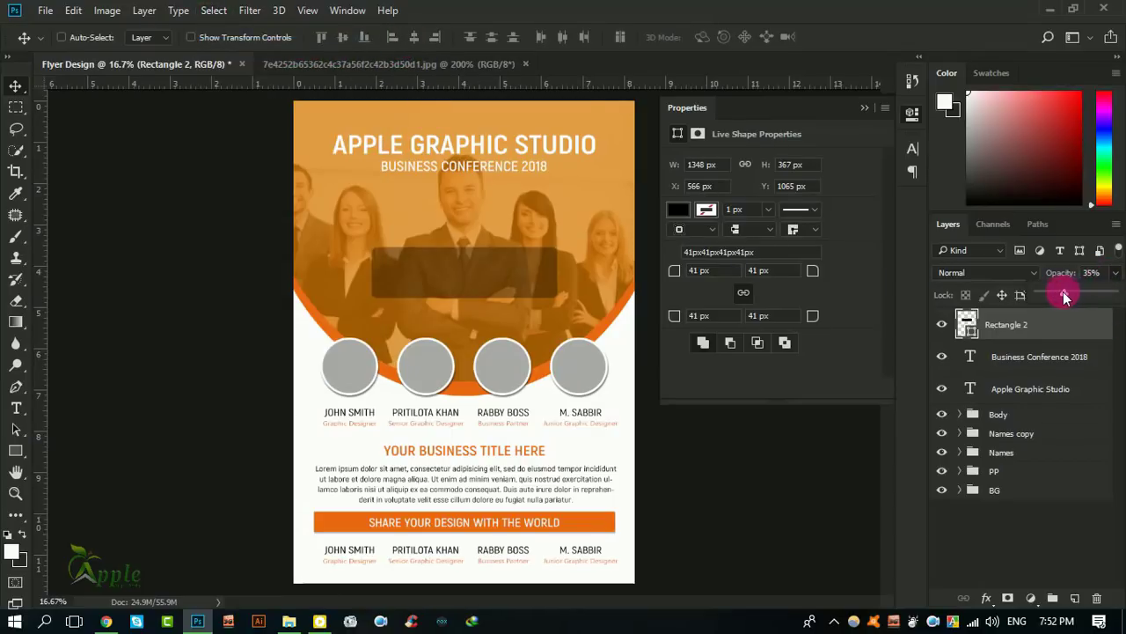
left_click_drag(1064, 297, 1059, 297)
left_click(876, 121)
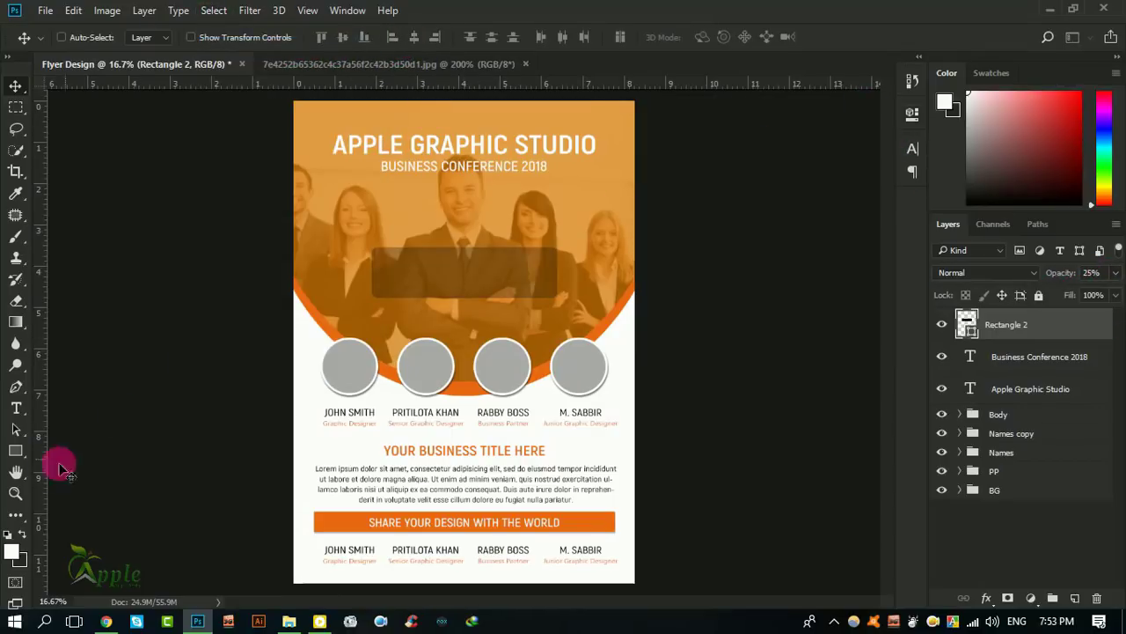
Add the text 31 DECEMBER 2020 inside the dark box and duplicate it just below
left_click(15, 407)
left_click(403, 327)
type("3")
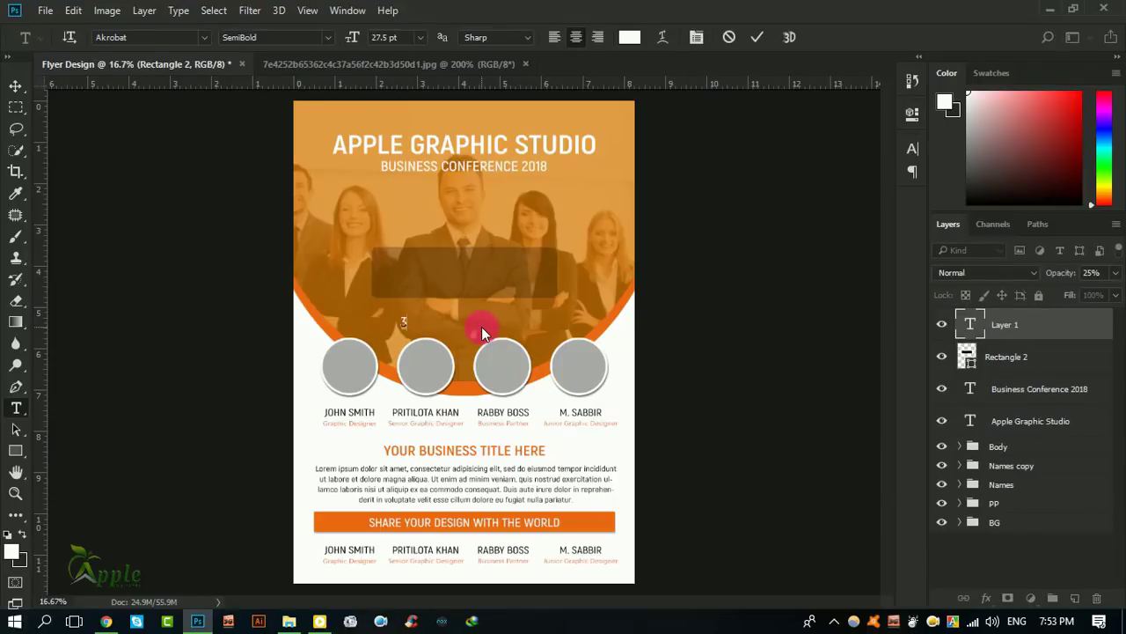
type("1 DECEMBE")
type("R 2020")
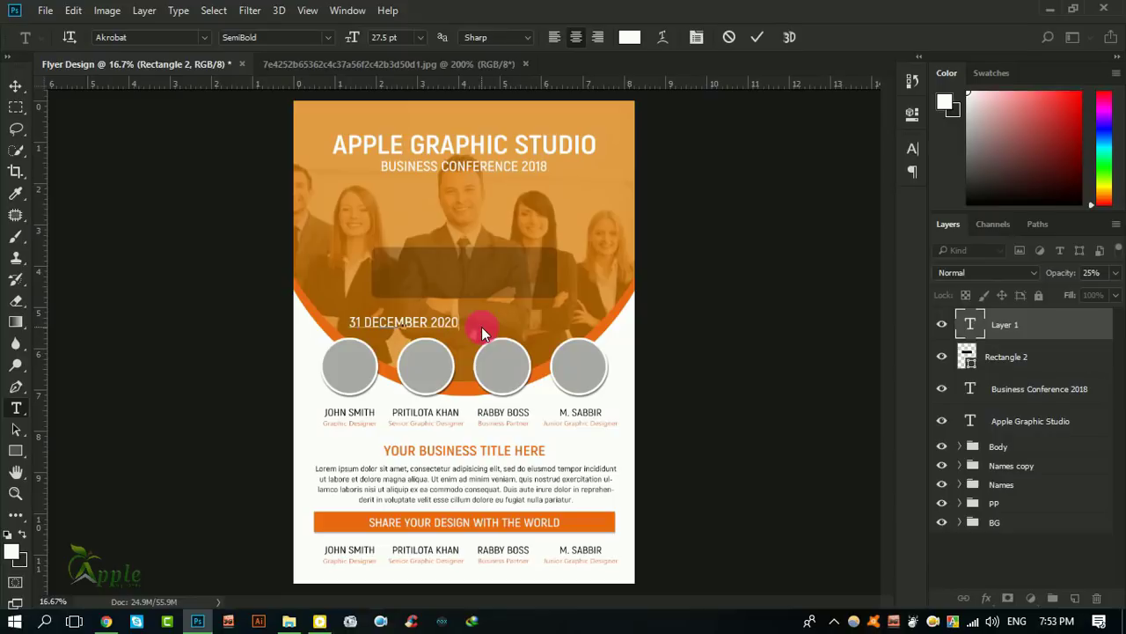
left_click(757, 36)
key("v")
left_click_drag(436, 291, 496, 236)
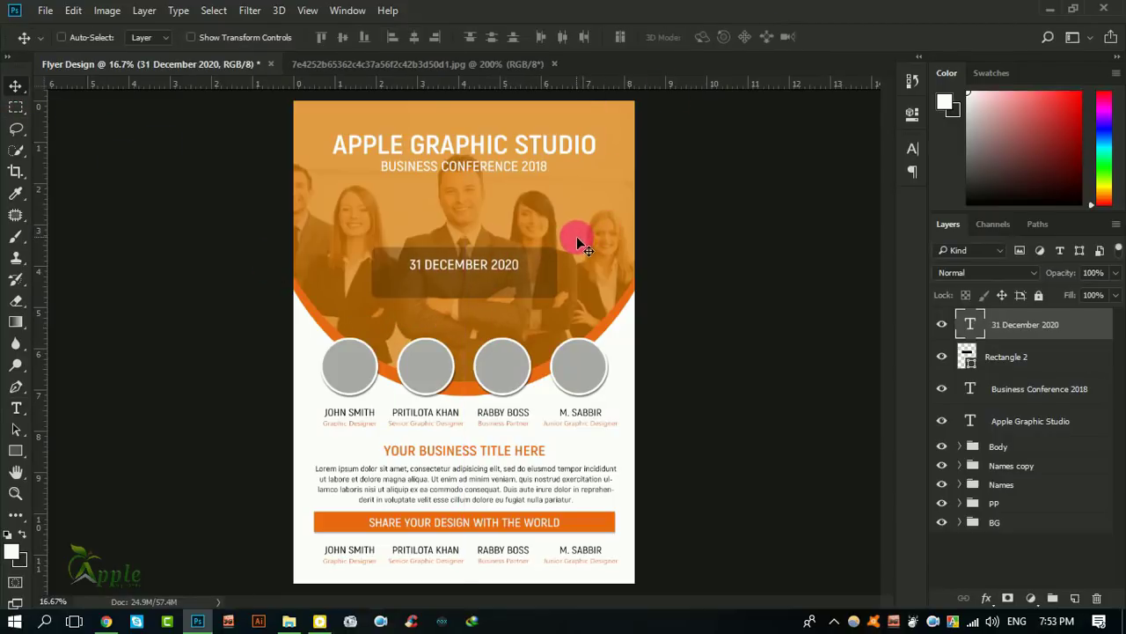
left_click(471, 261)
left_click_drag(465, 275, 465, 308)
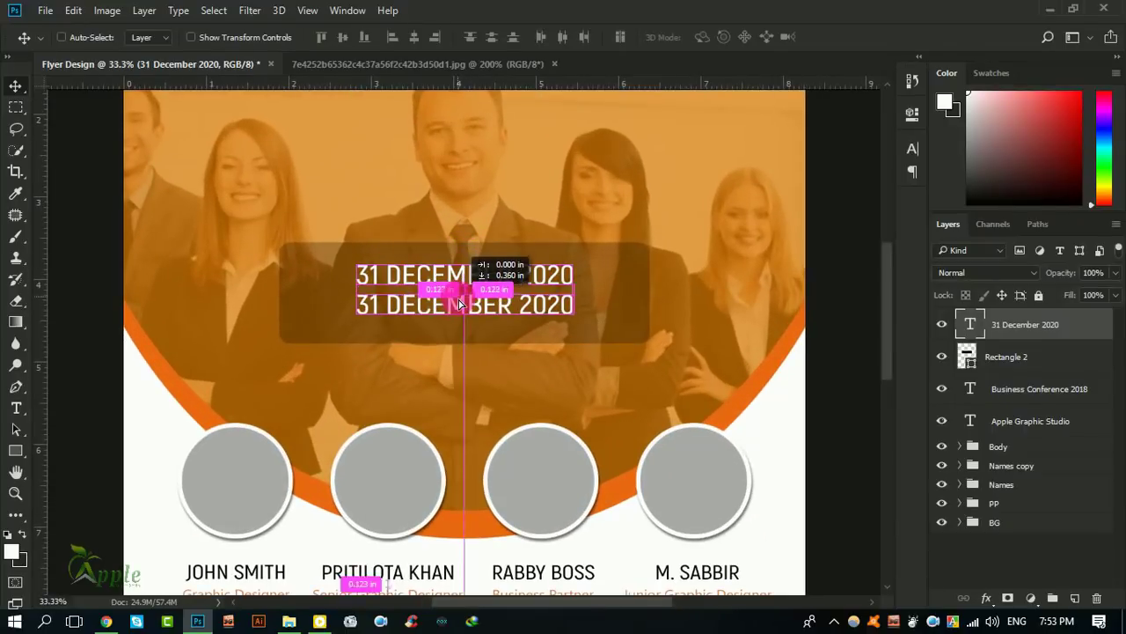
Change the duplicated line to DOOR OPEN AT 3.00 PM in the Regular font style
left_click(17, 410)
left_click_drag(361, 308, 589, 305)
type("DOO")
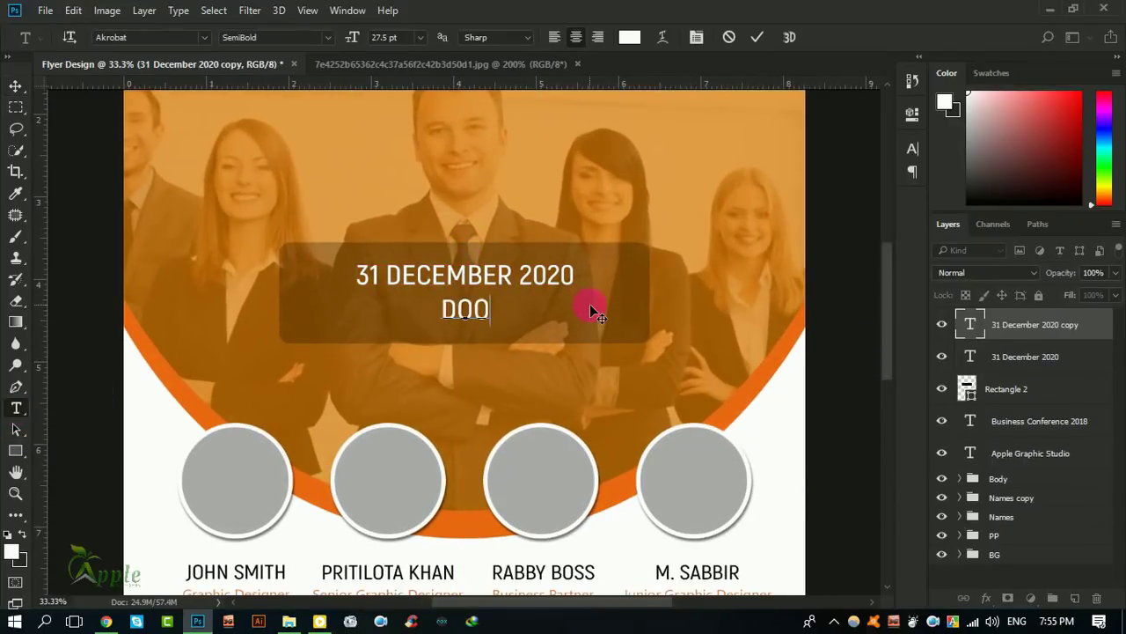
type("R OPEN ")
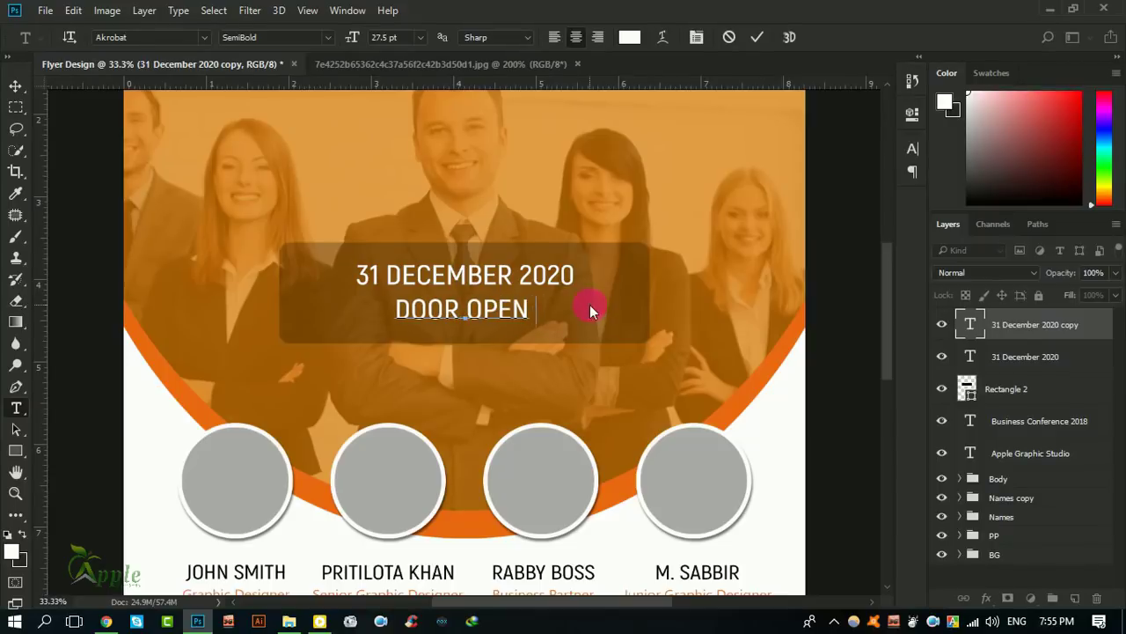
type("AT 3.00 ")
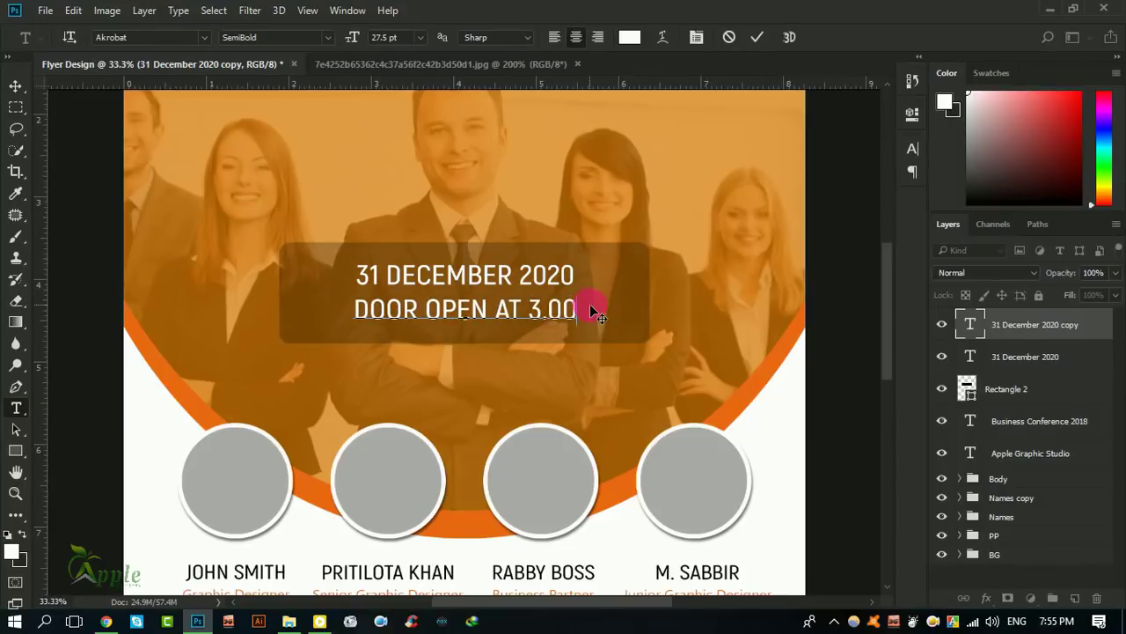
type("PM")
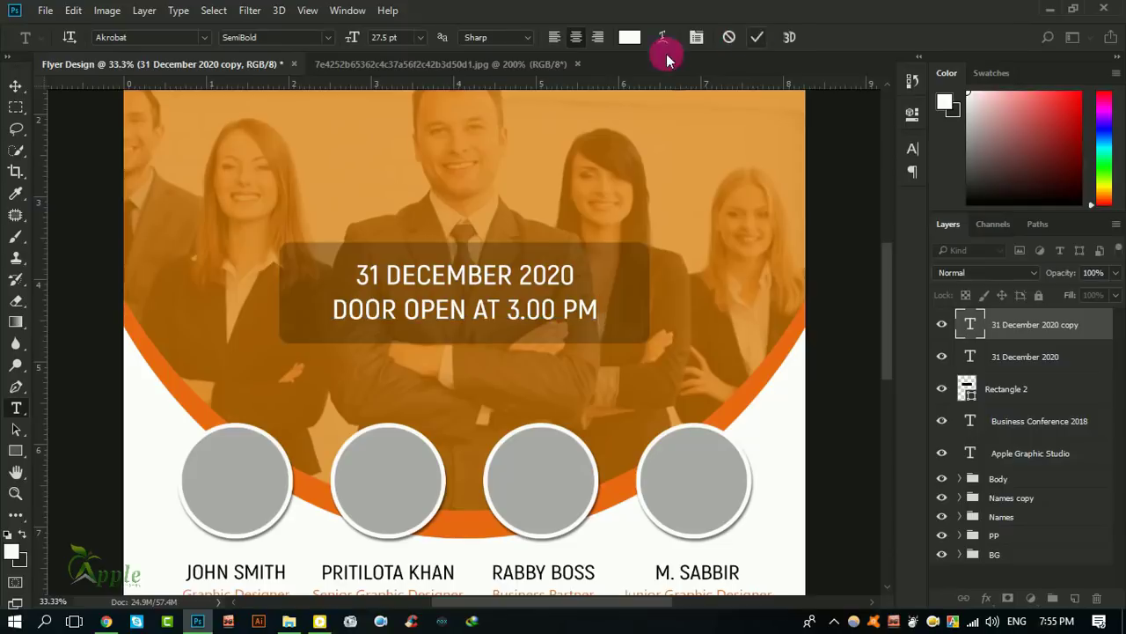
left_click(16, 85)
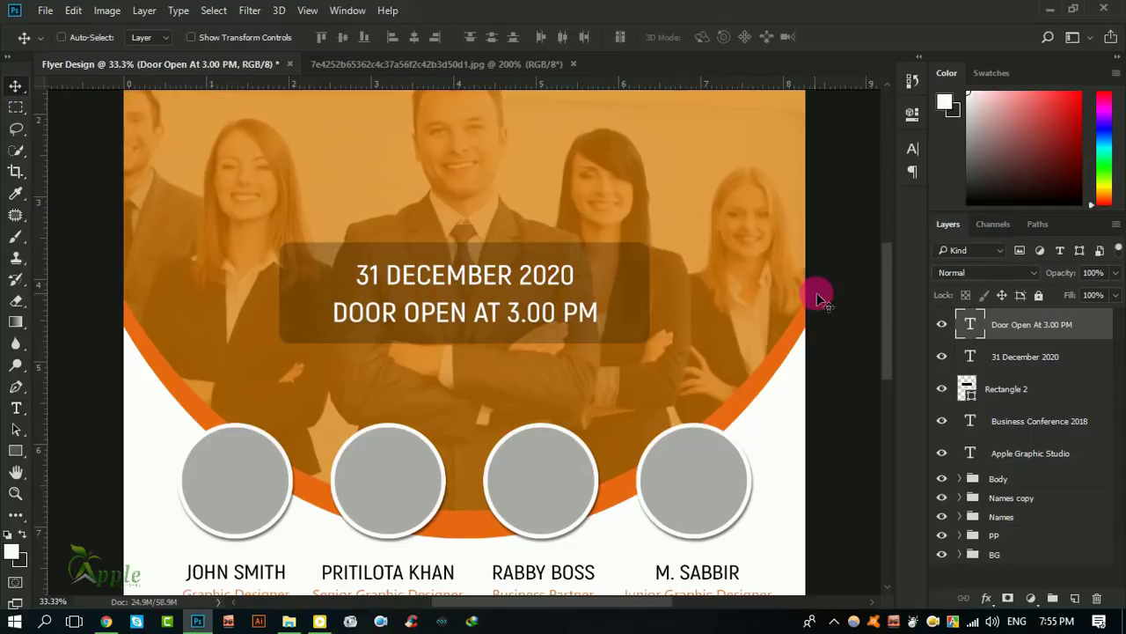
left_click(913, 148)
left_click(774, 275)
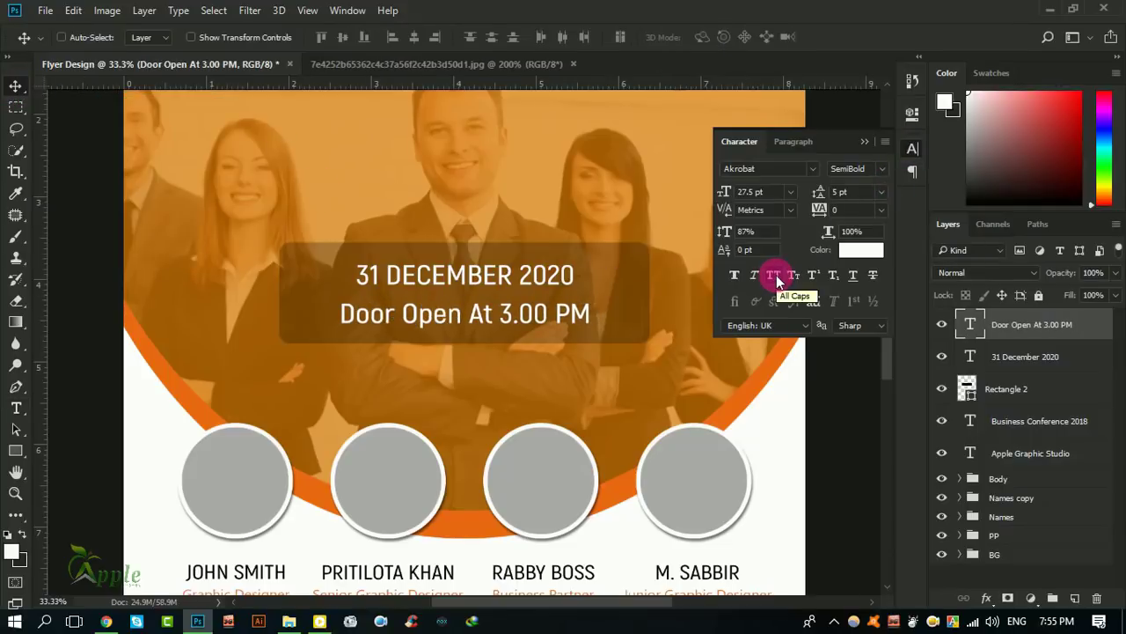
left_click(773, 276)
left_click(881, 168)
left_click(849, 219)
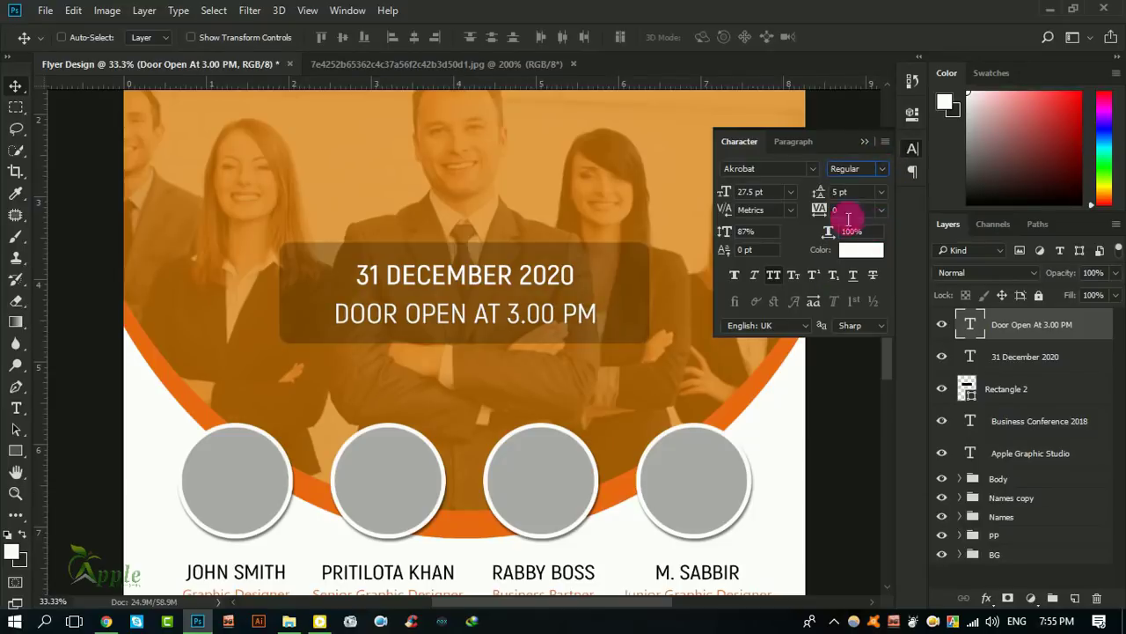
left_click(866, 142)
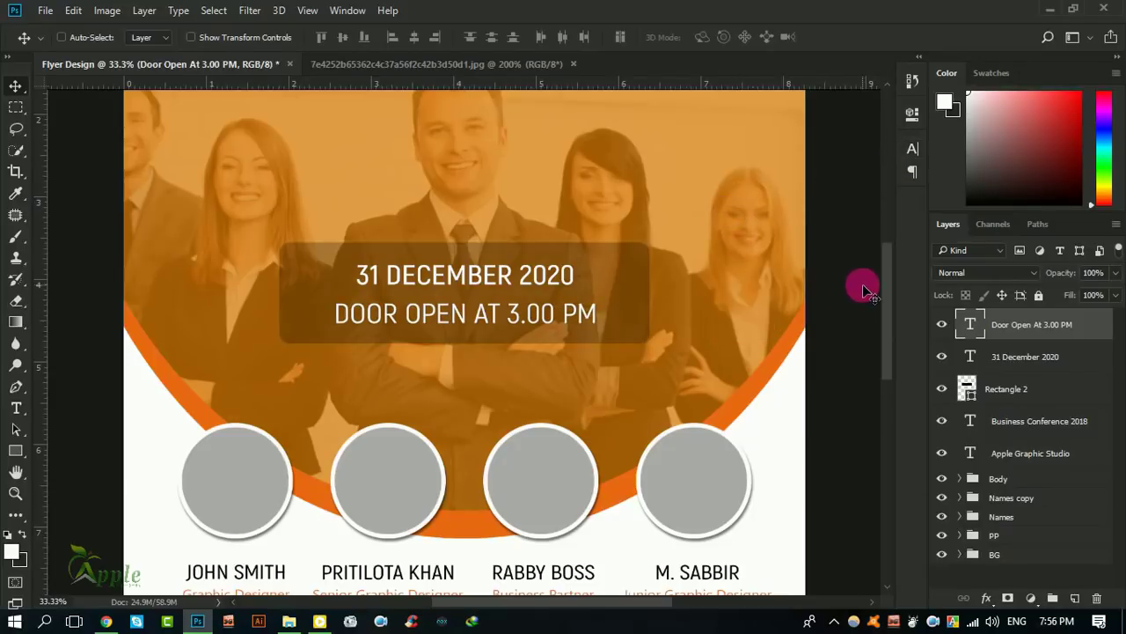
key("ctrl+minus")
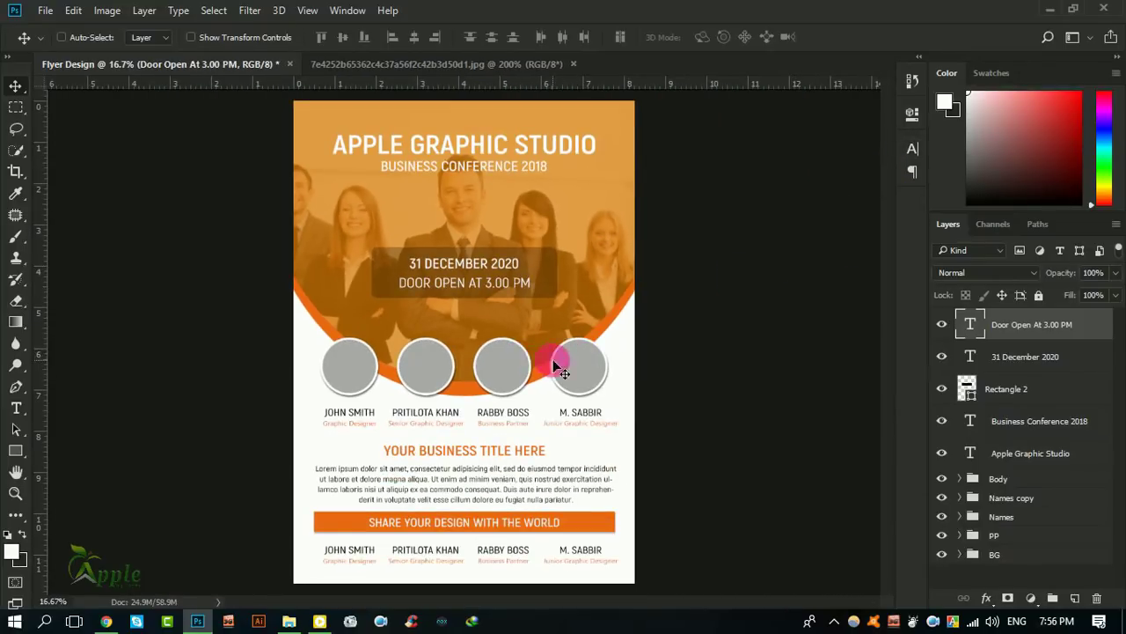
key("ctrl+plus")
Add an OUR SPEAKERS heading below the date box, centred horizontally on the page
left_click(17, 410)
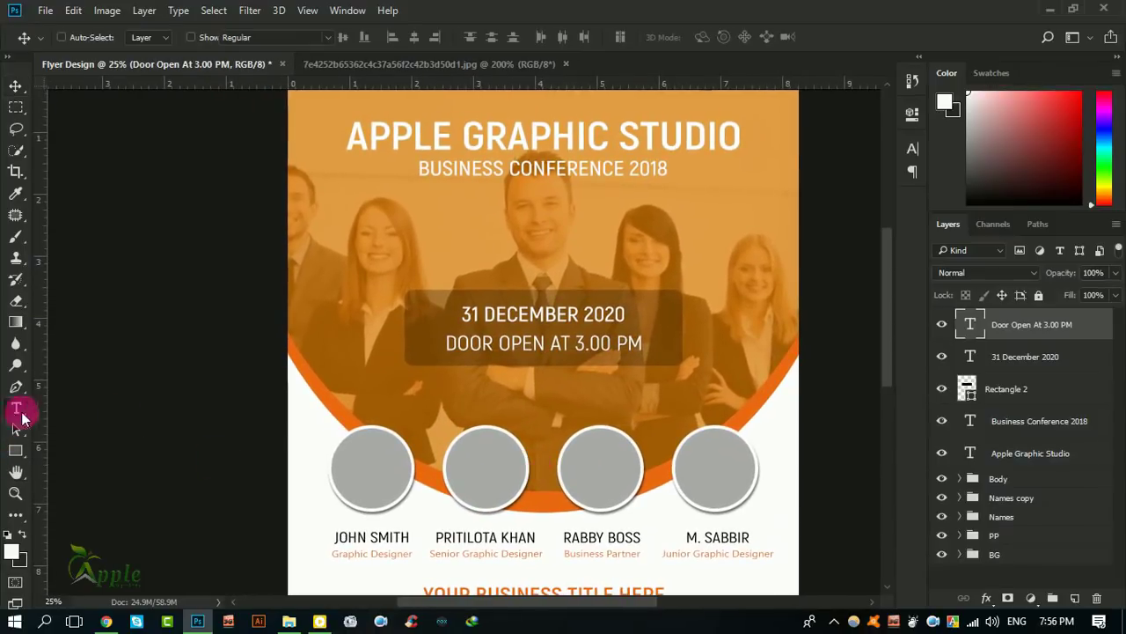
left_click(472, 403)
type("OUR S")
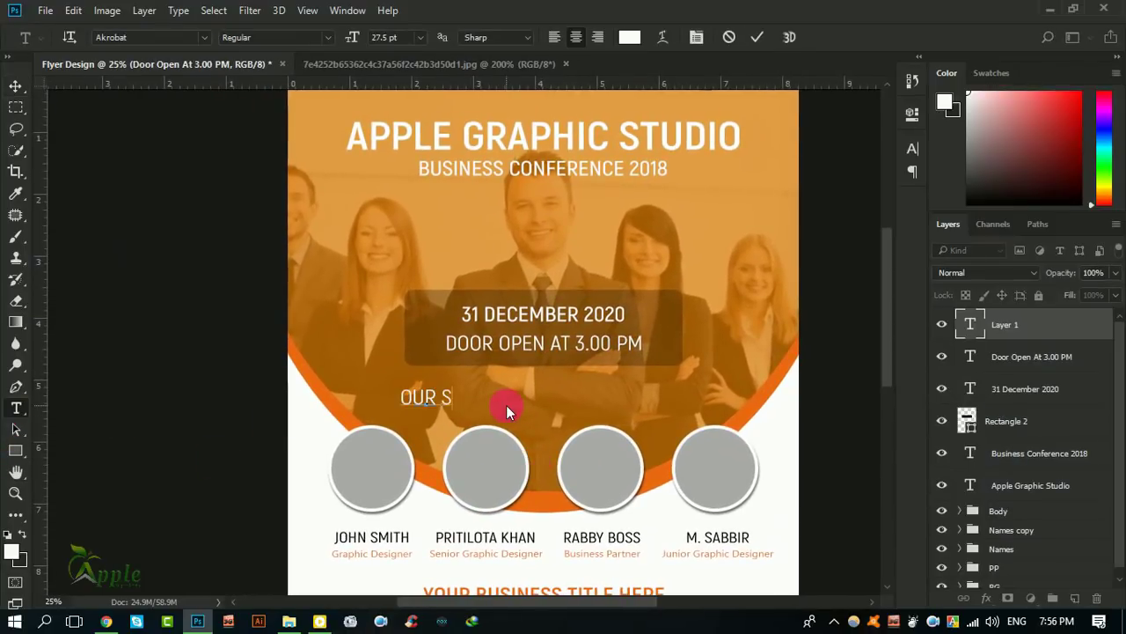
type("PEAKERS")
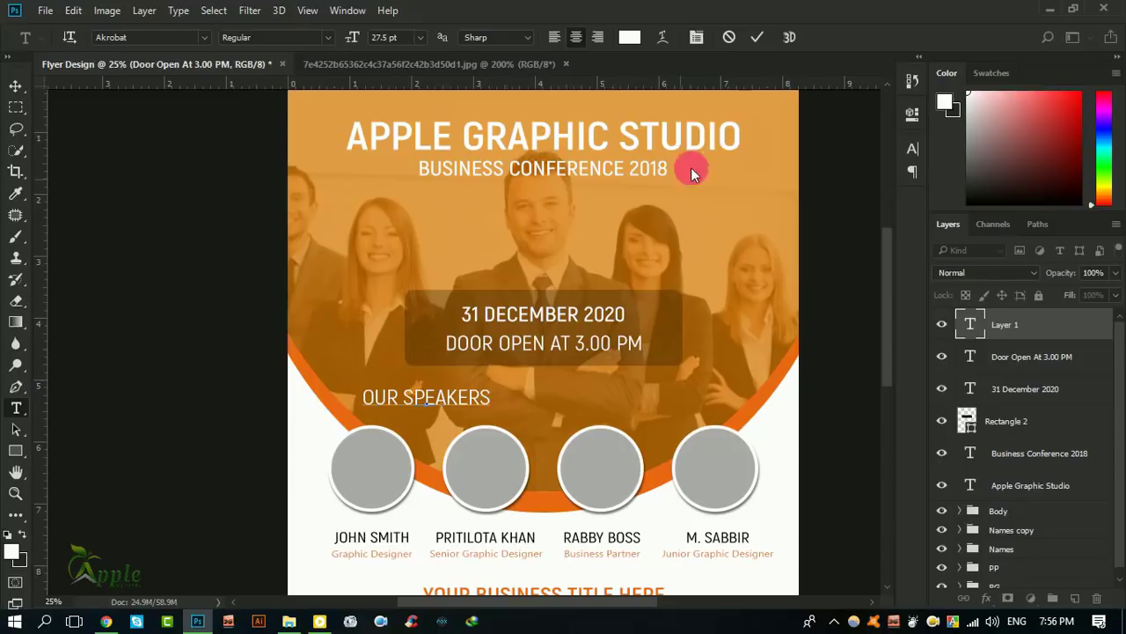
key("ctrl+Return")
key("v")
left_click_drag(520, 334, 636, 345)
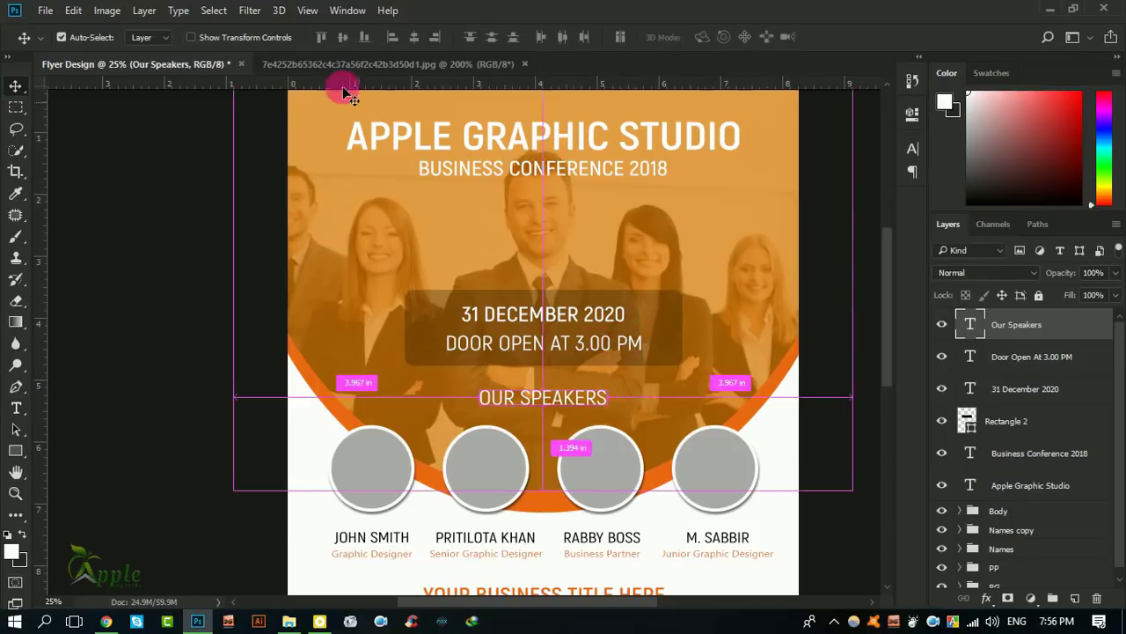
key("ctrl+a")
left_click(414, 37)
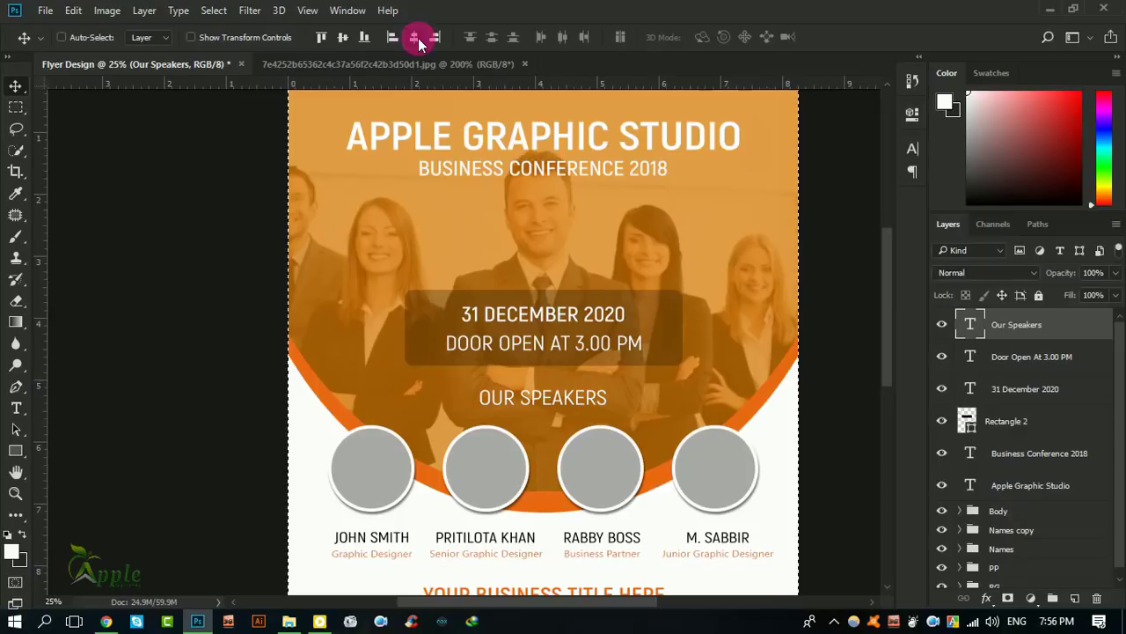
left_click(217, 11)
left_click(227, 41)
Draw a short white bar right of the heading and copy it to the left side
left_click(19, 455)
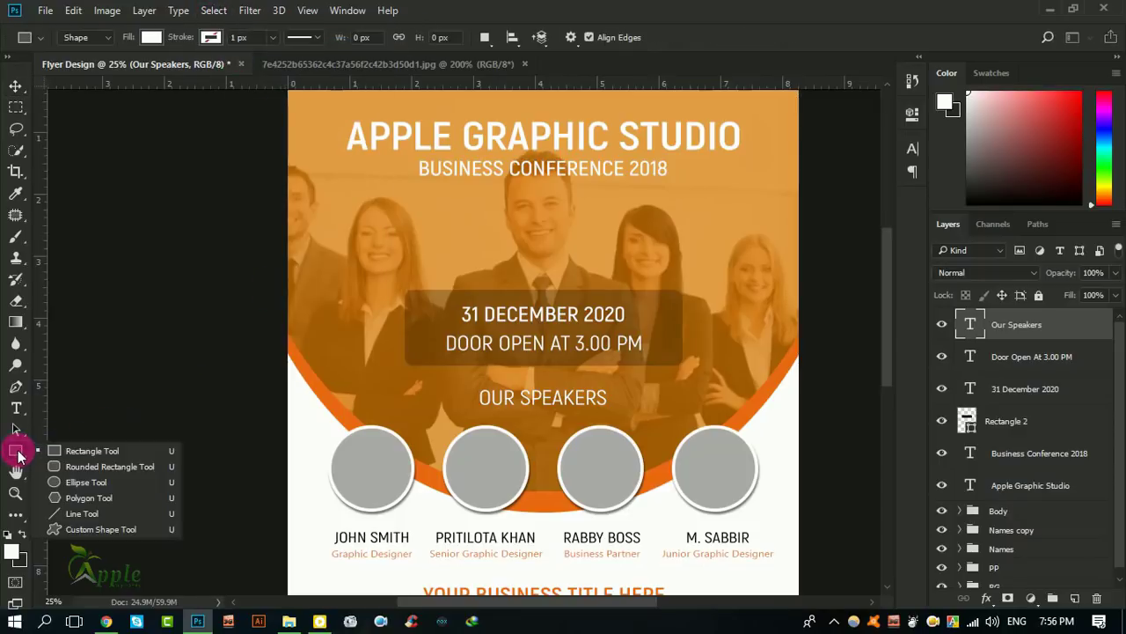
left_click(55, 455)
left_click_drag(626, 407, 644, 403)
left_click(863, 112)
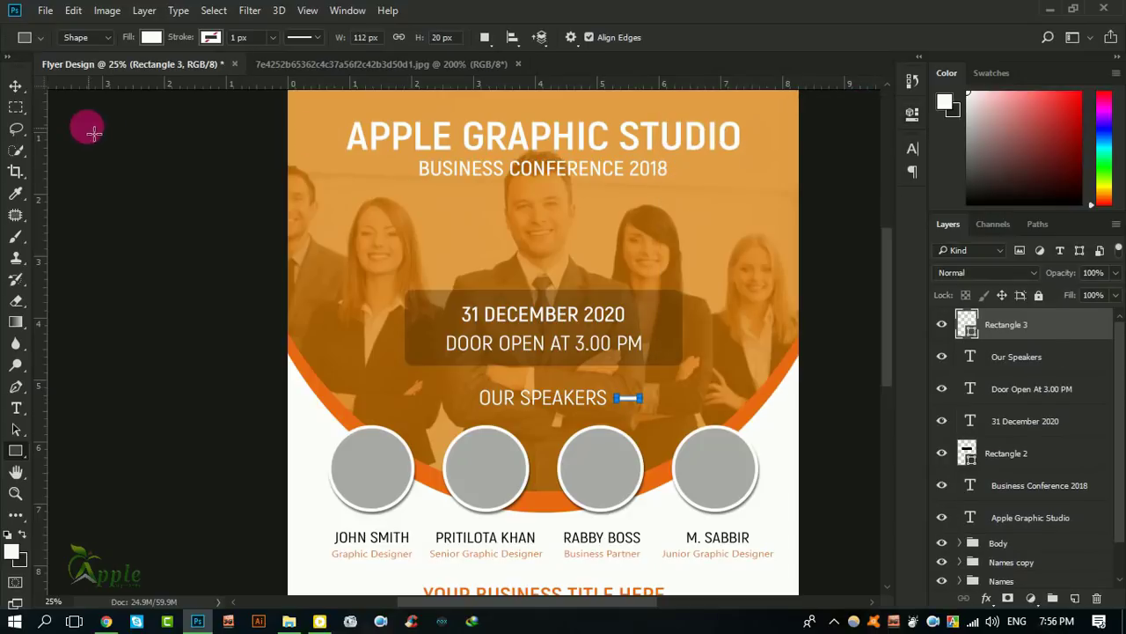
left_click(11, 87)
left_click_drag(678, 385, 640, 401)
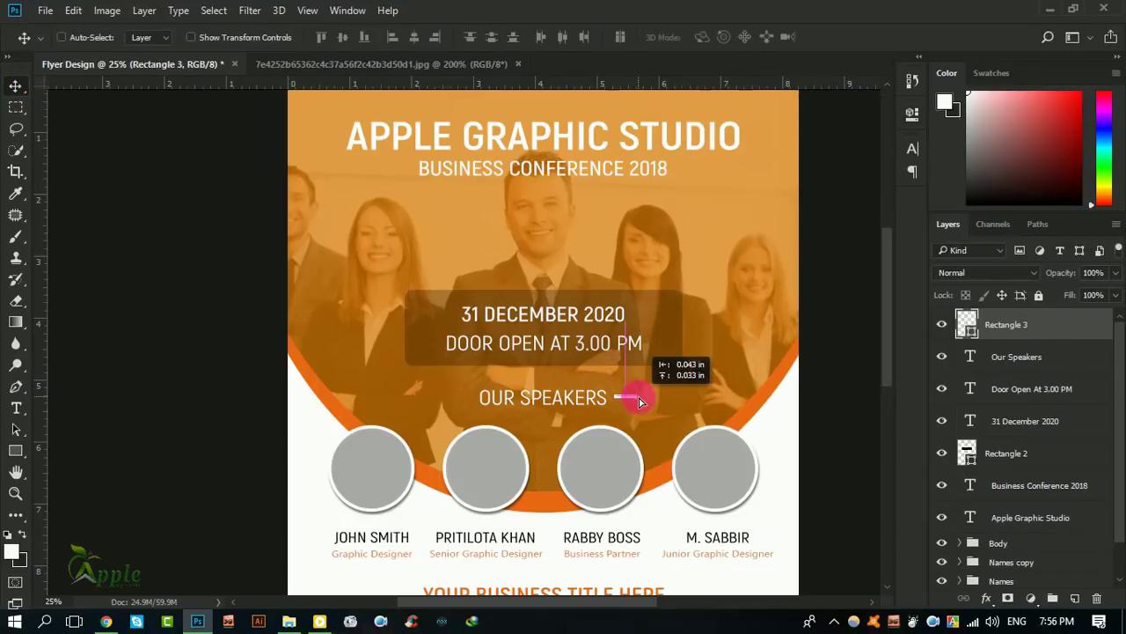
left_click_drag(712, 396, 712, 396)
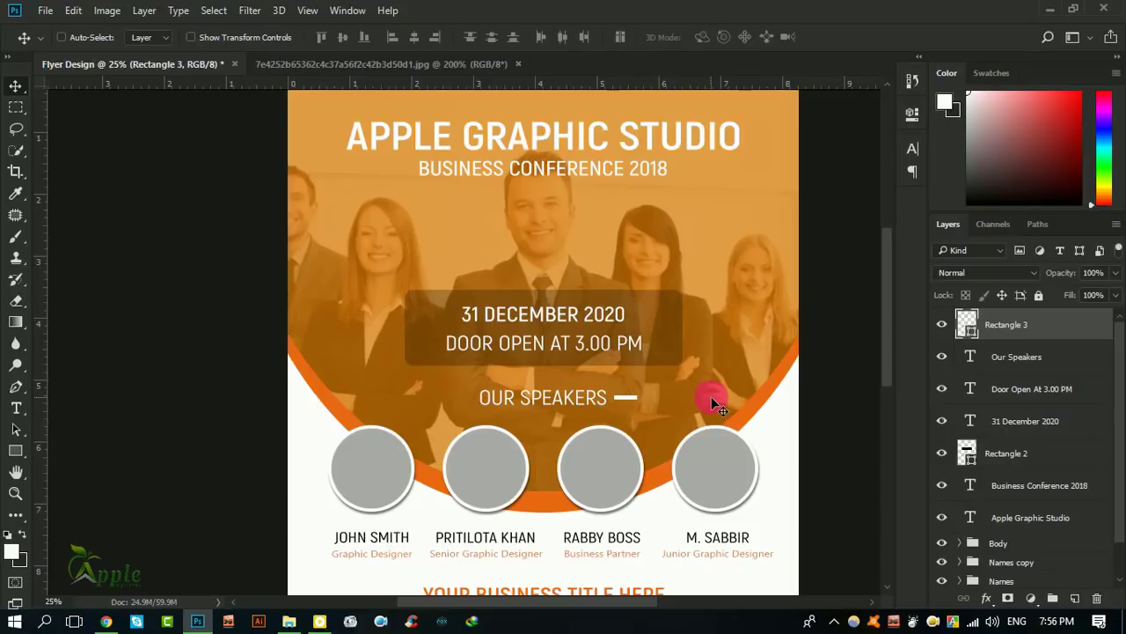
left_click_drag(628, 397, 464, 404)
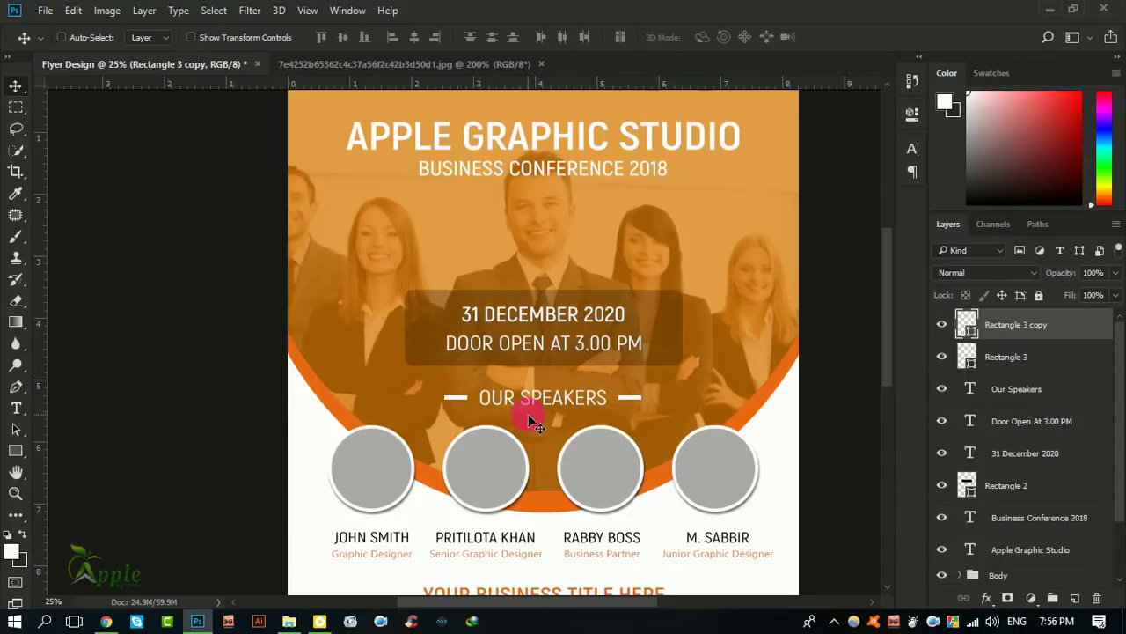
scroll(656, 362, "down", 3)
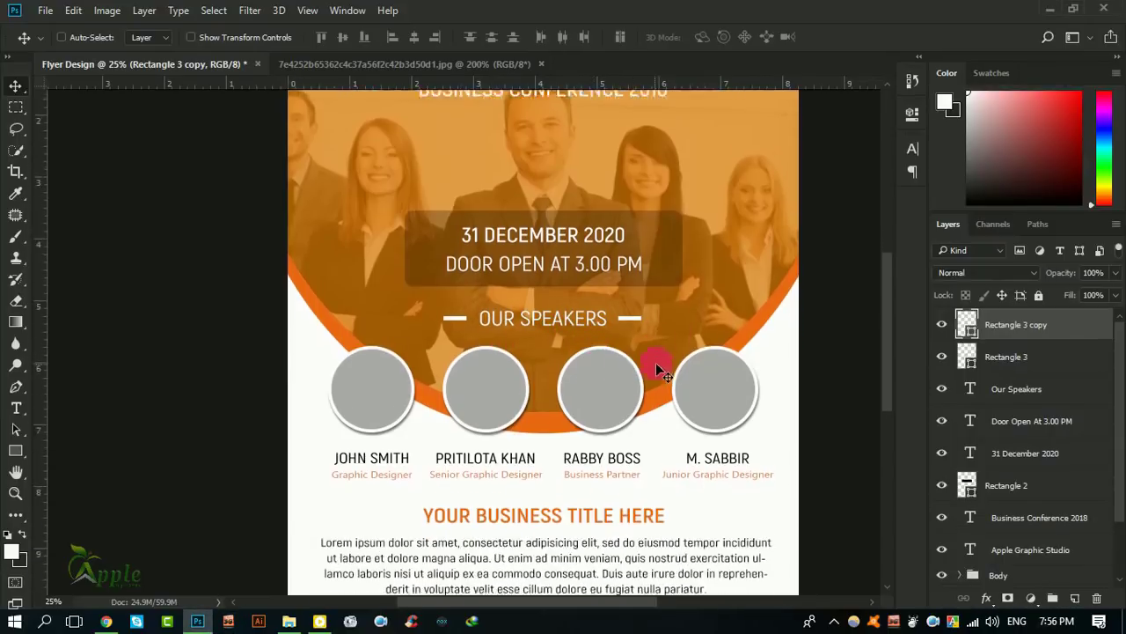
key("ctrl+minus")
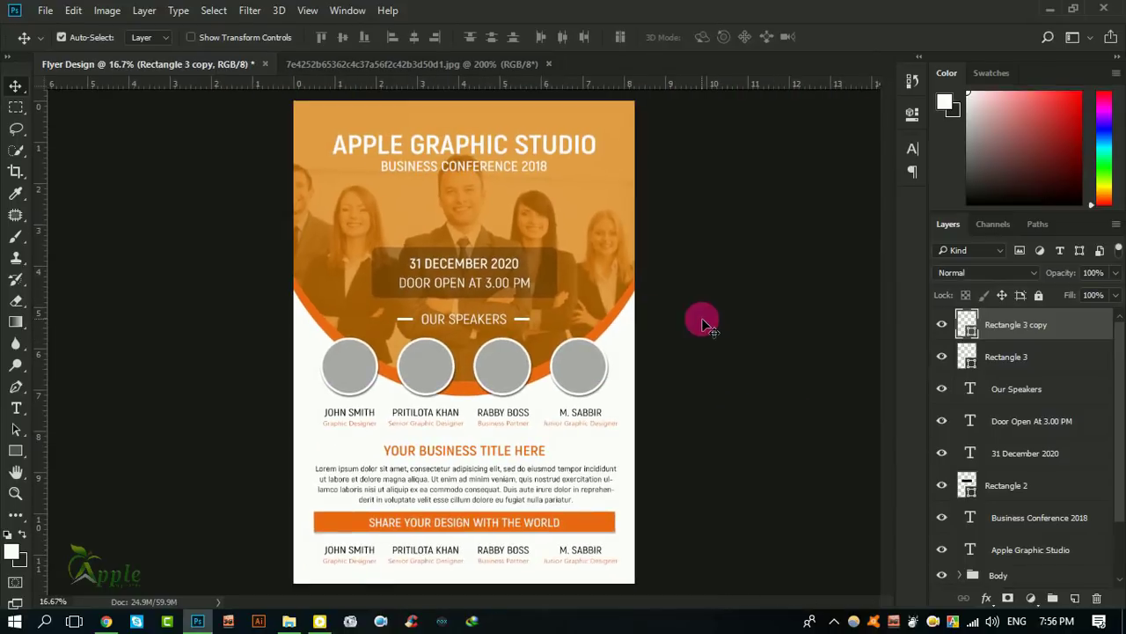
mouse_move(1060, 372)
left_mouse_down()
mouse_move(1056, 509)
mouse_move(1068, 575)
left_mouse_up()
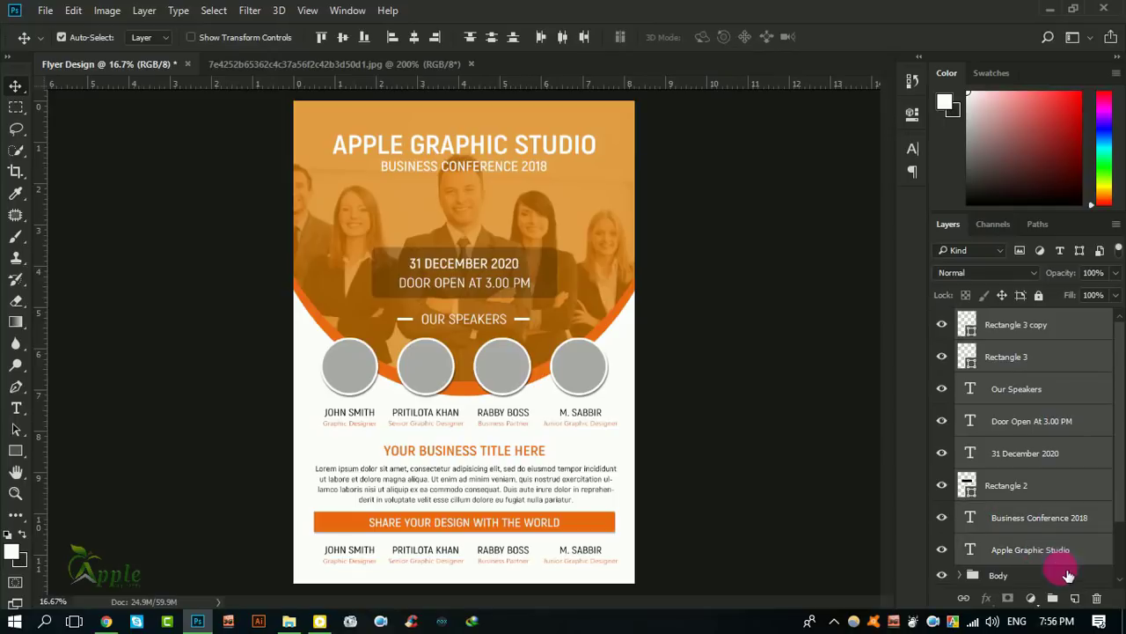
Group the selected header layers into a folder named Header
left_click(1054, 600)
type("Header")
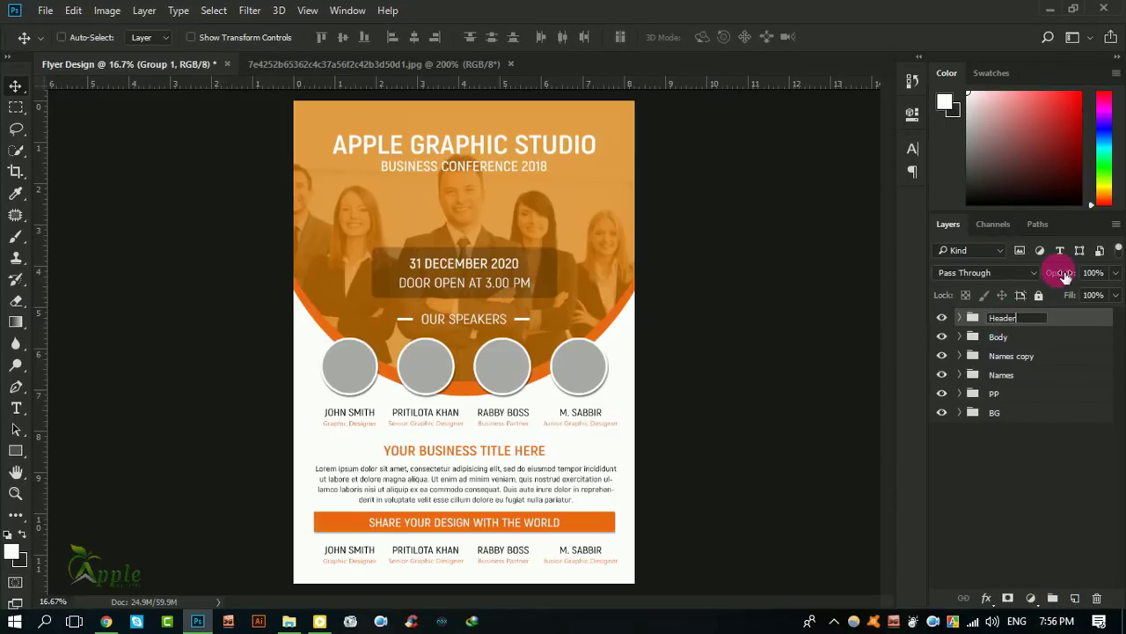
key("Return")
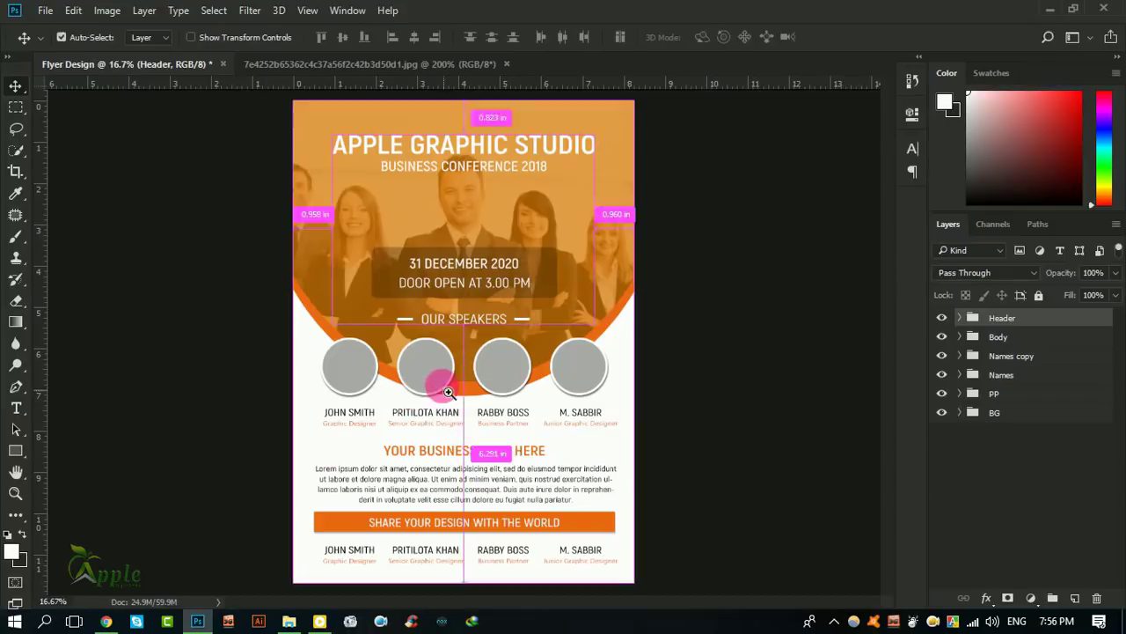
left_click(512, 382)
left_click(573, 360)
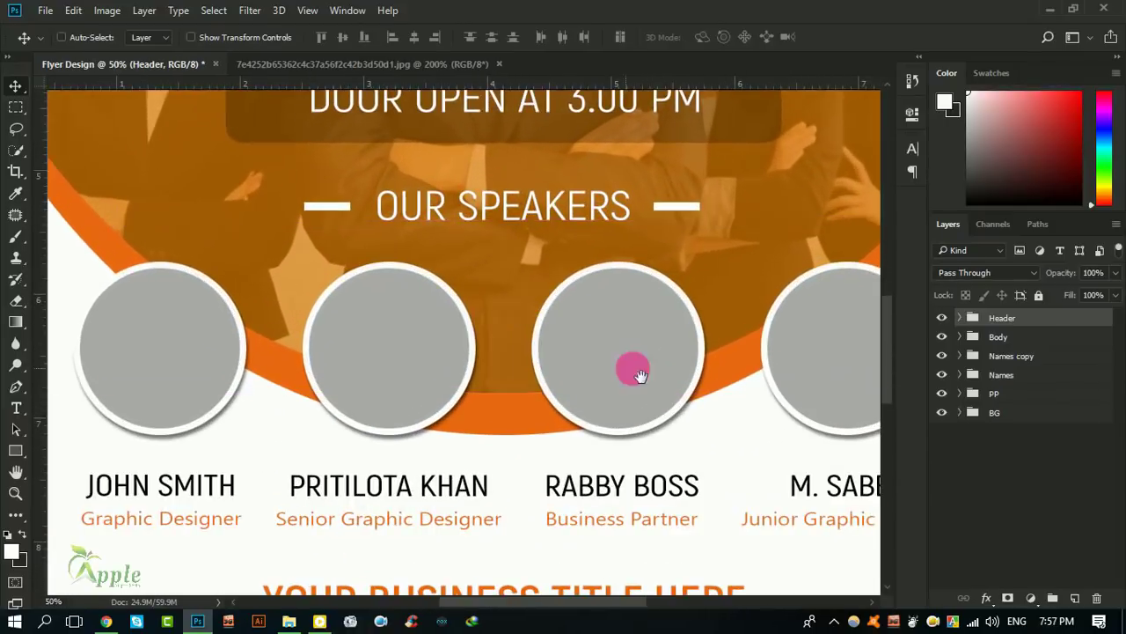
left_click_drag(436, 387, 547, 374)
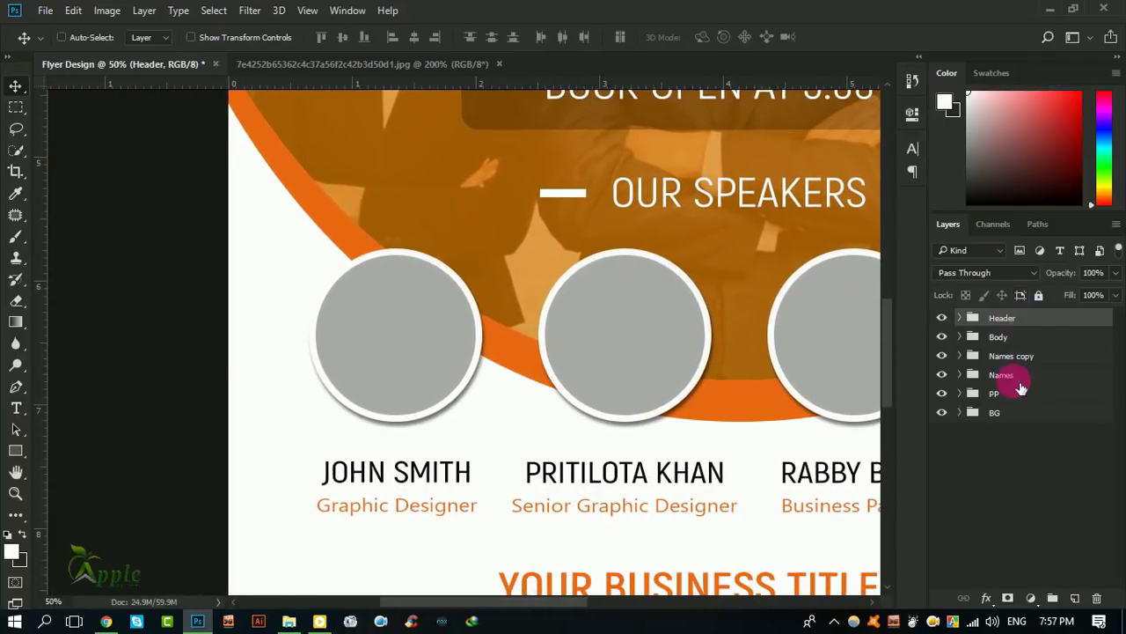
Expand the PP group and select the Ellipse 2 circle layer
left_click(1012, 396)
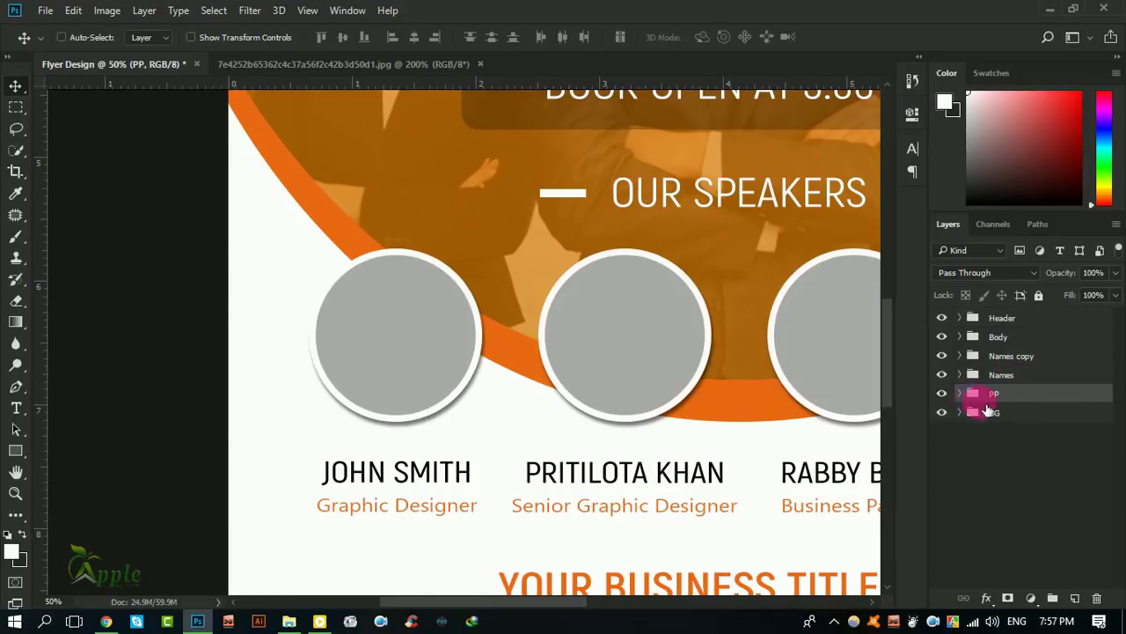
left_click(968, 396)
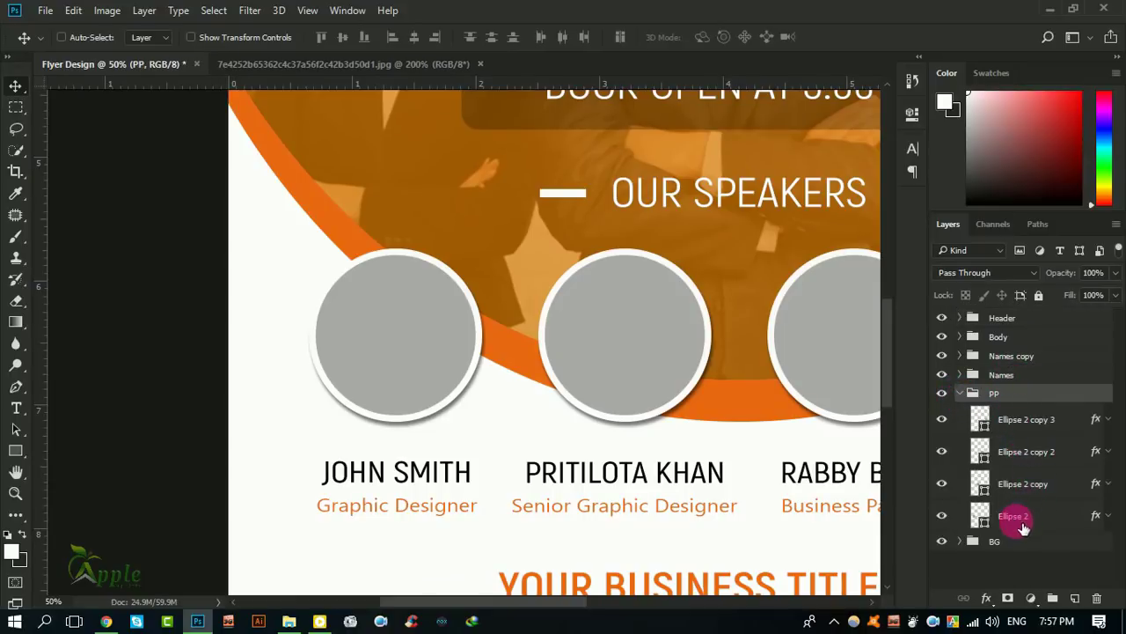
left_click(1020, 519)
left_click(941, 515)
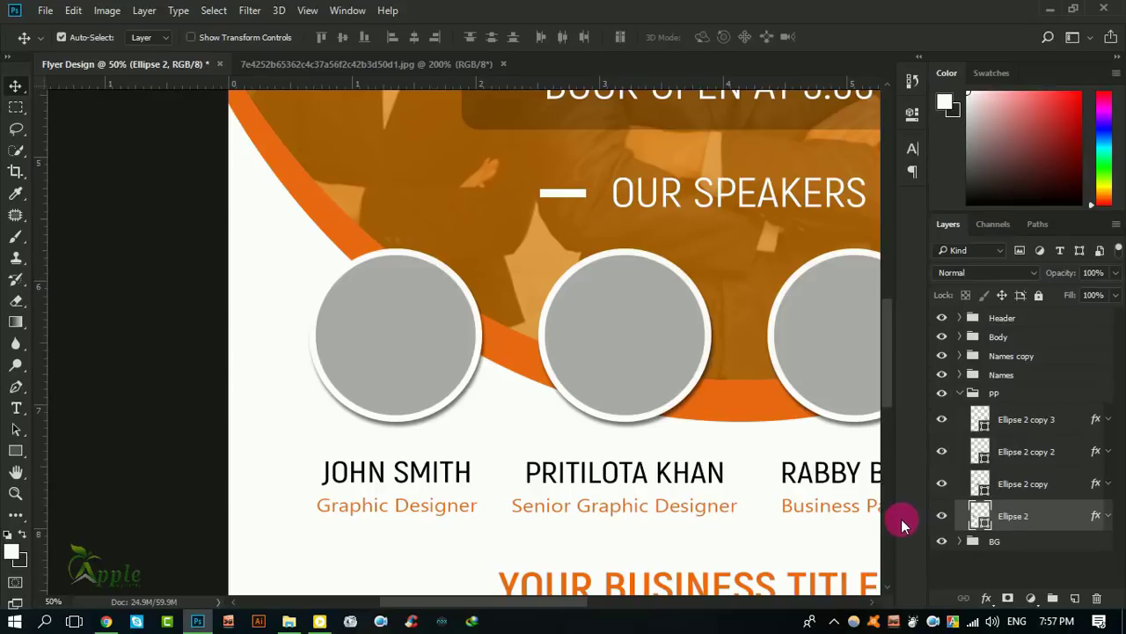
Place the Reza photo from Downloads into the flyer and clip it to the first circle
left_click(264, 554)
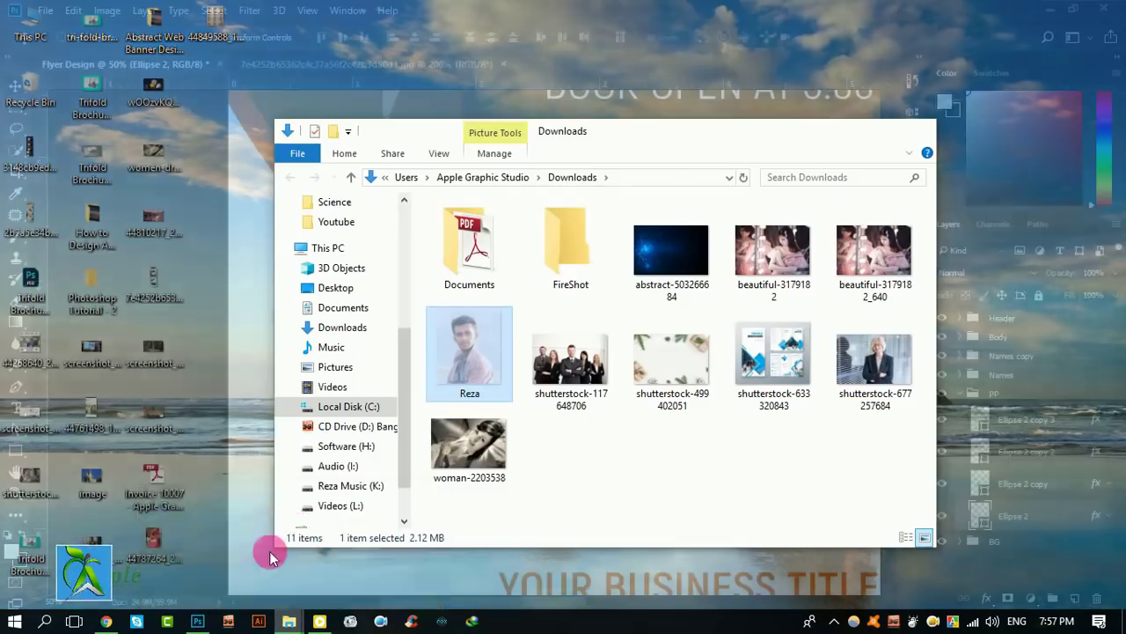
left_click_drag(451, 365, 255, 282)
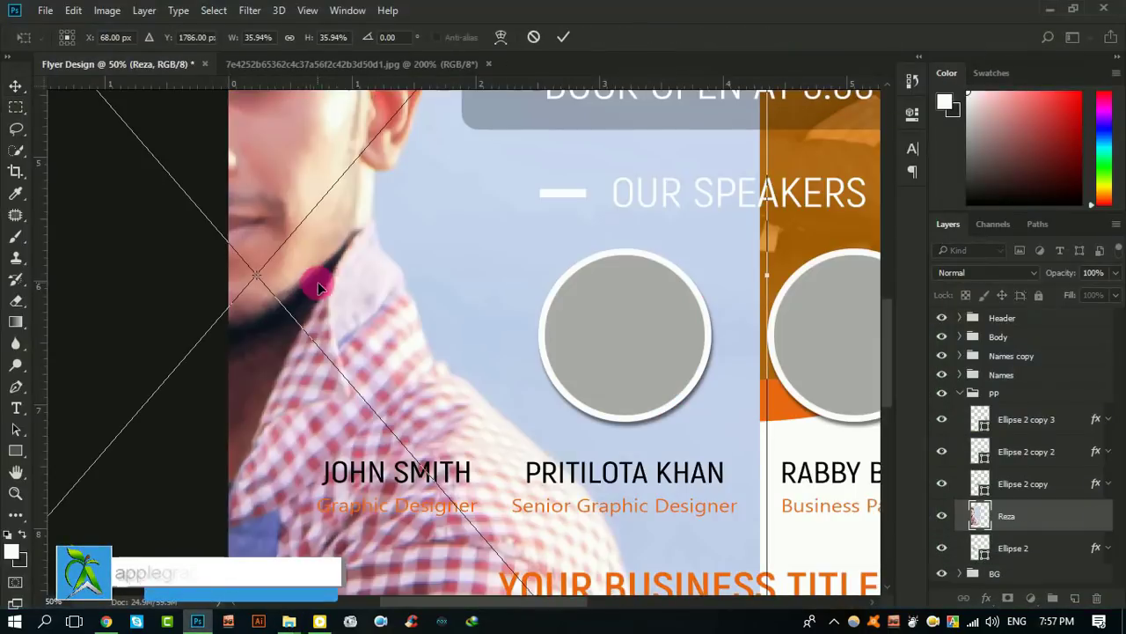
left_click_drag(414, 304, 432, 400)
left_click(564, 37)
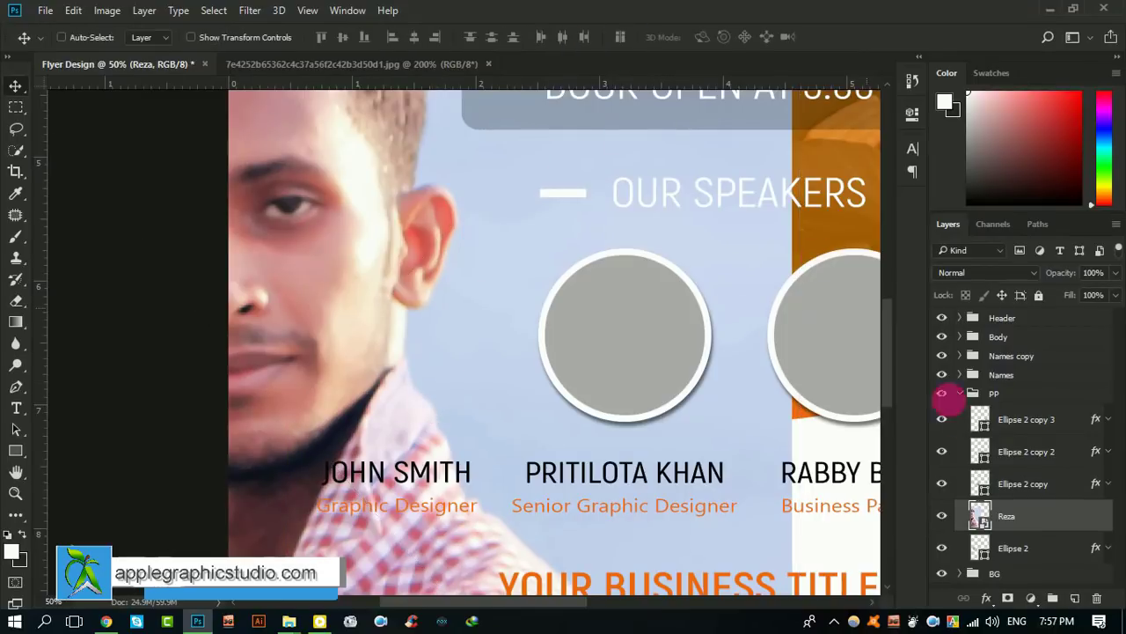
right_click(1041, 517)
left_click(766, 443)
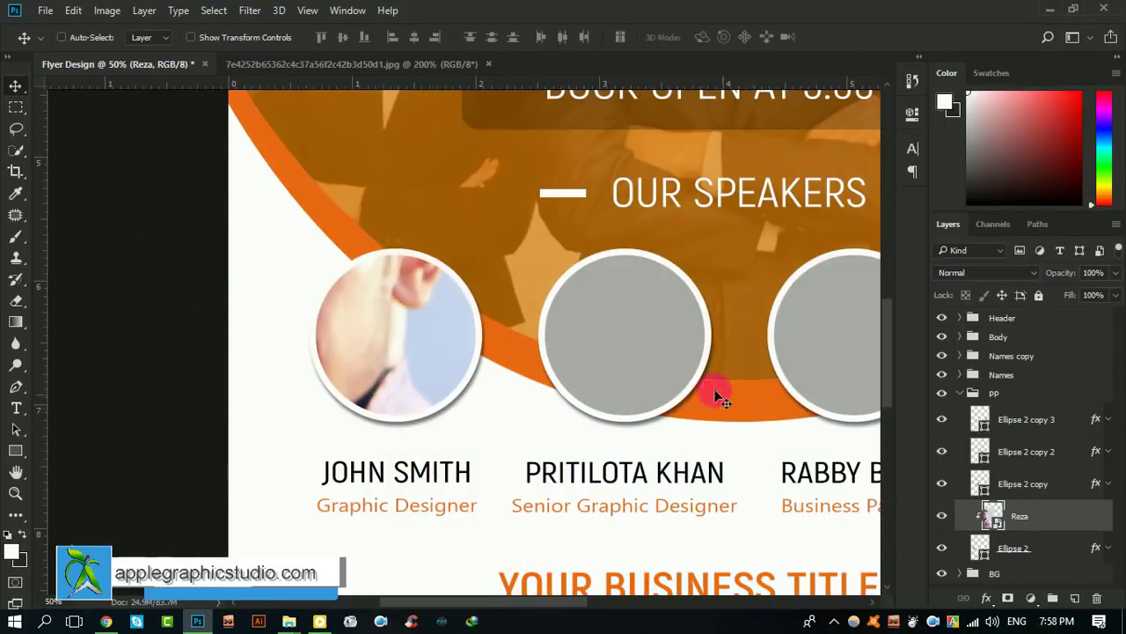
Scale and position the Reza photo so his face fills the first circle
left_click(78, 12)
left_click(154, 347)
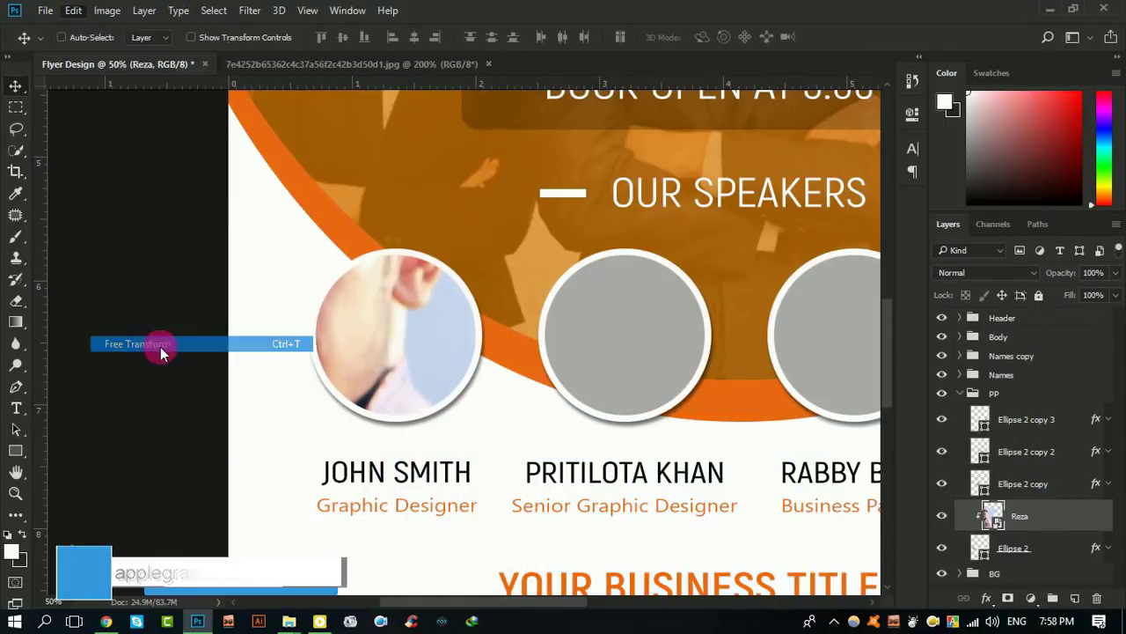
key("ctrl+minus")
key("ctrl+minus")
key("ctrl+minus")
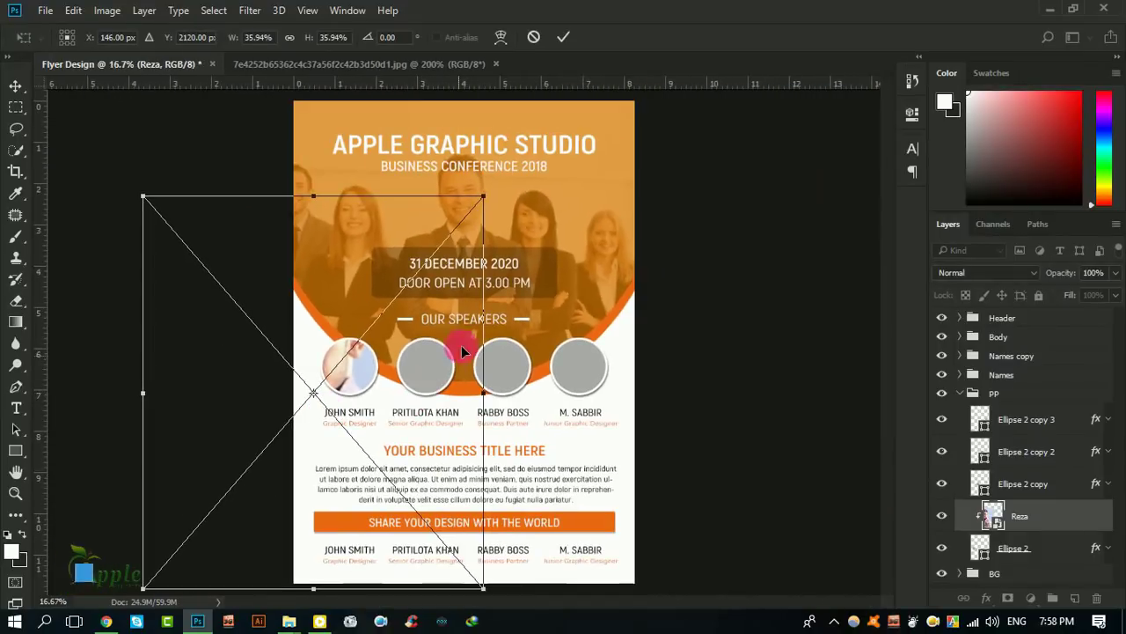
mouse_move(159, 208)
left_mouse_down()
mouse_move(290, 314)
mouse_move(377, 337)
left_mouse_up()
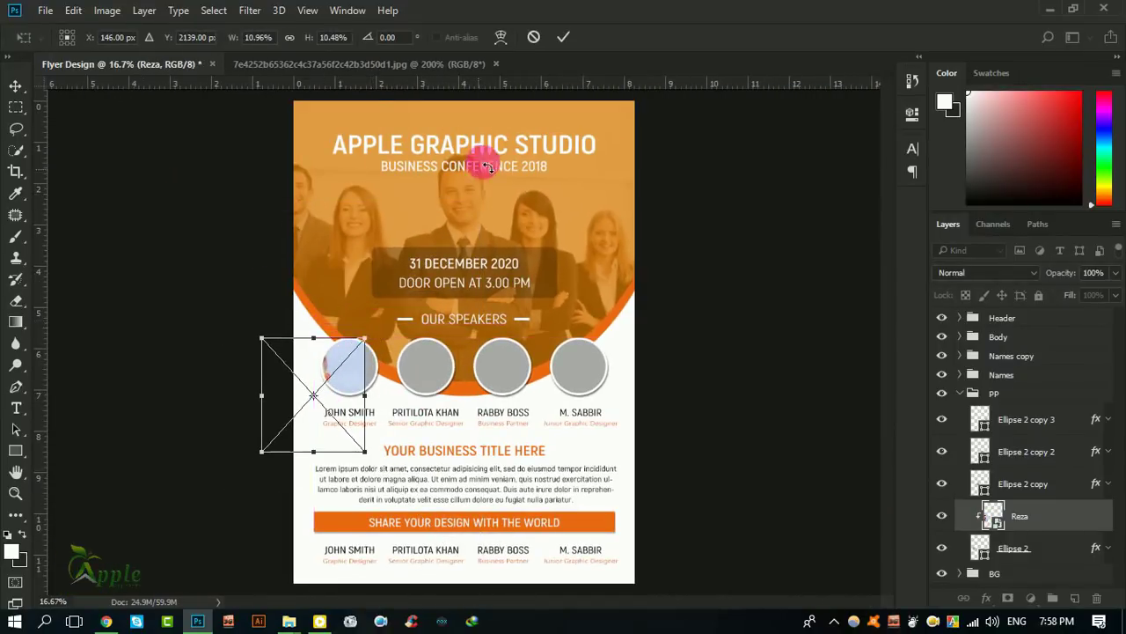
left_click(533, 39)
left_click(73, 11)
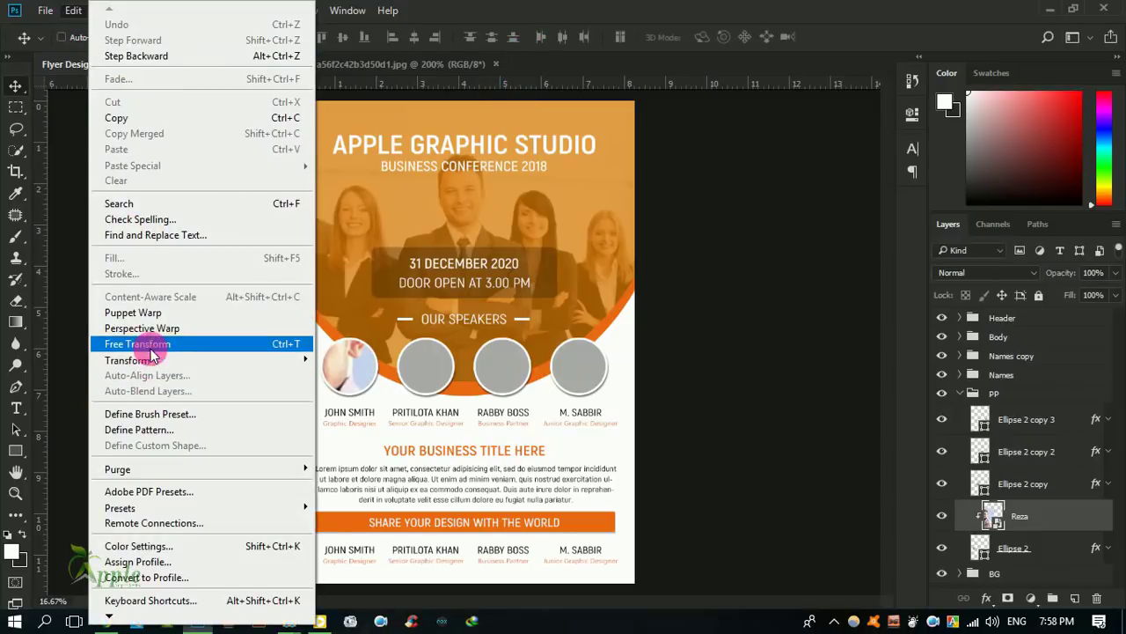
left_click(149, 344)
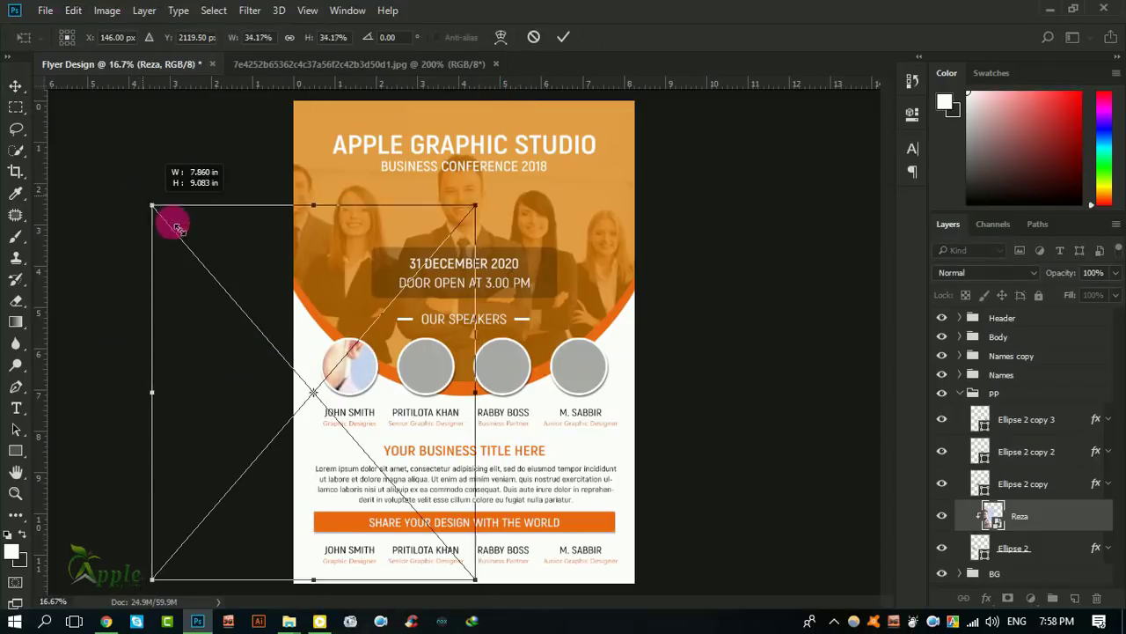
left_click_drag(140, 192, 253, 323)
left_click(352, 386, "ctrl")
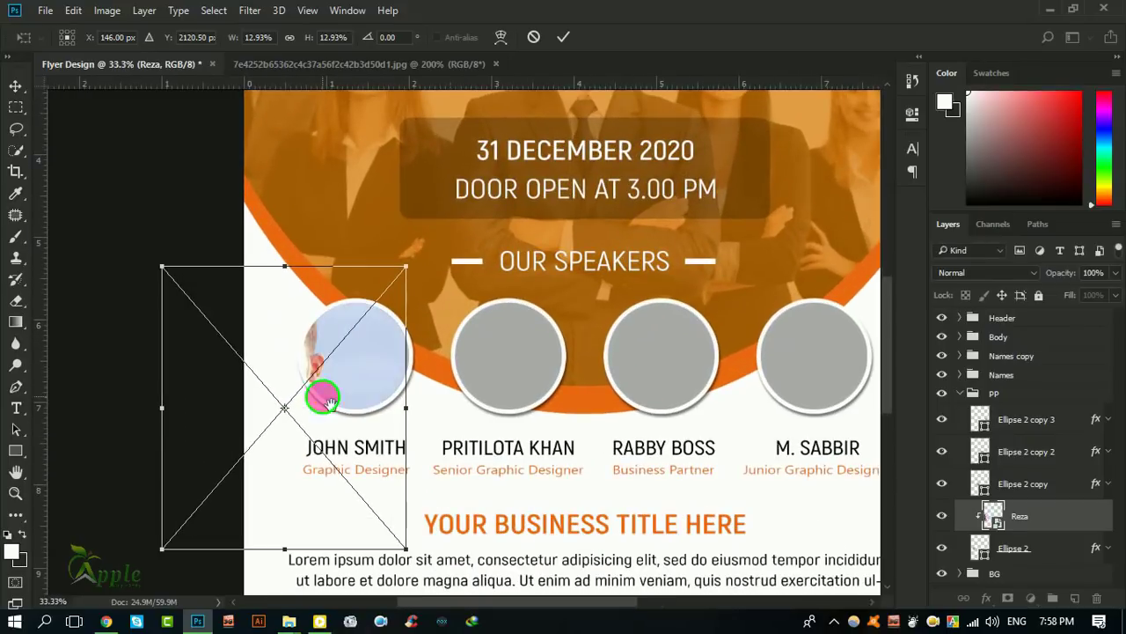
left_click_drag(328, 409, 419, 405)
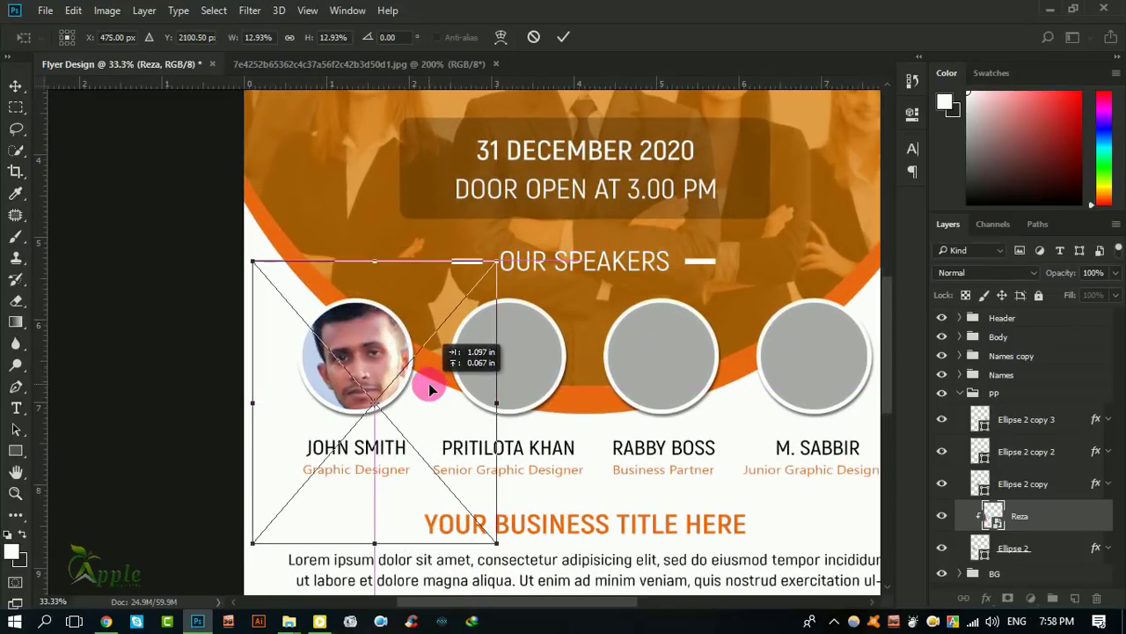
left_click_drag(253, 261, 302, 314)
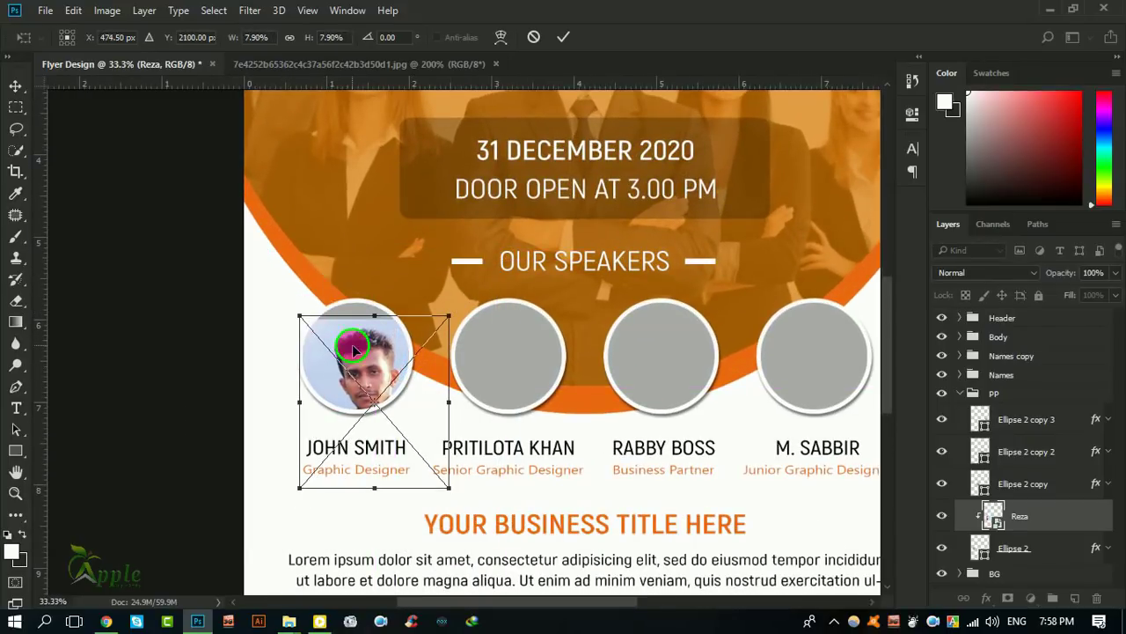
left_click_drag(352, 377, 337, 341)
left_click_drag(429, 452, 422, 438)
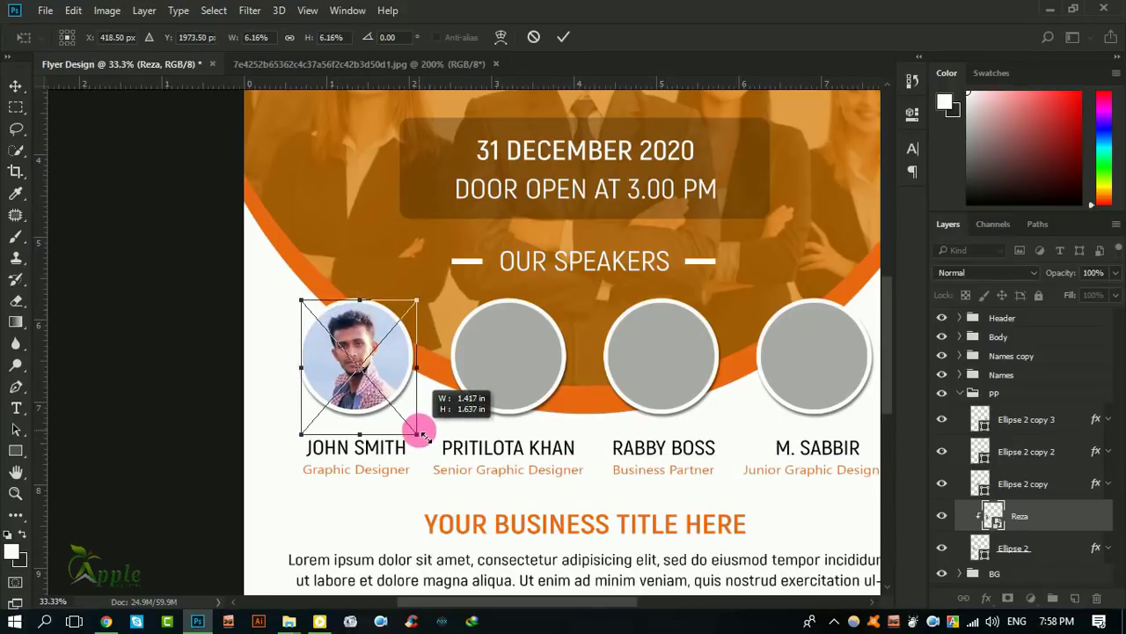
left_click(563, 37)
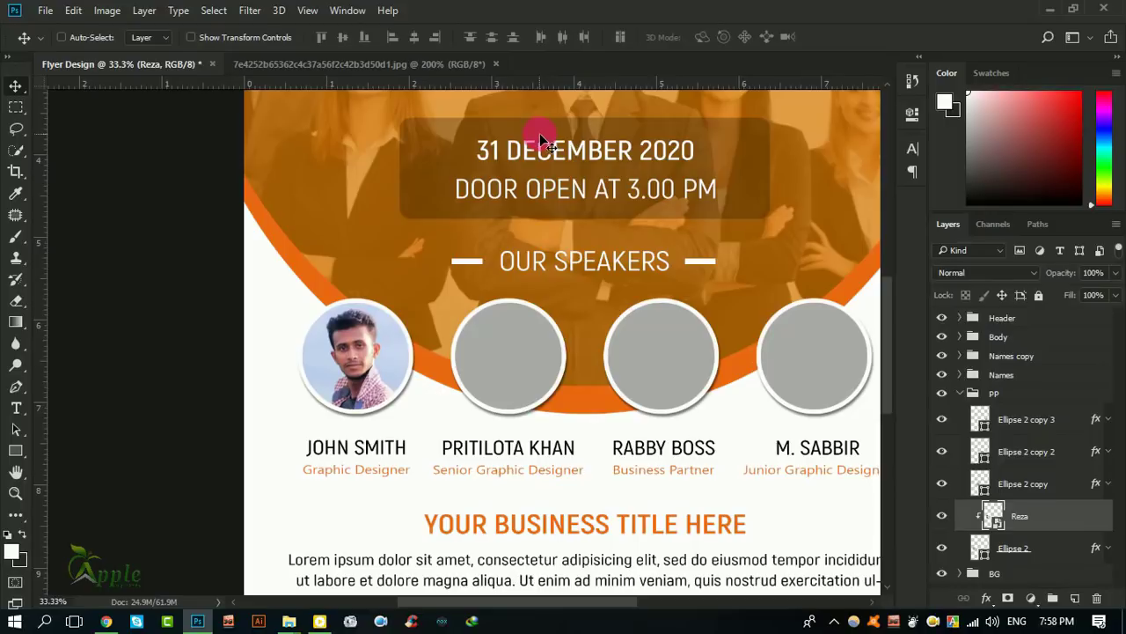
Place shutterstock-677257684 above Ellipse 2 copy and clip it to the second circle
left_click_drag(672, 371, 561, 379)
left_click(440, 366)
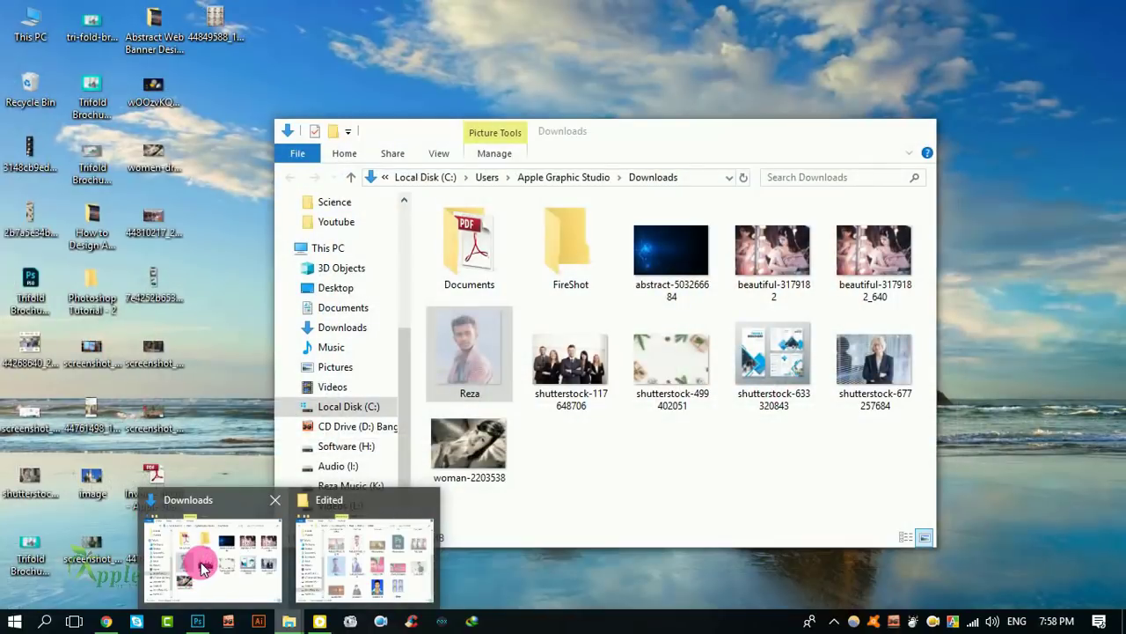
left_click(202, 568)
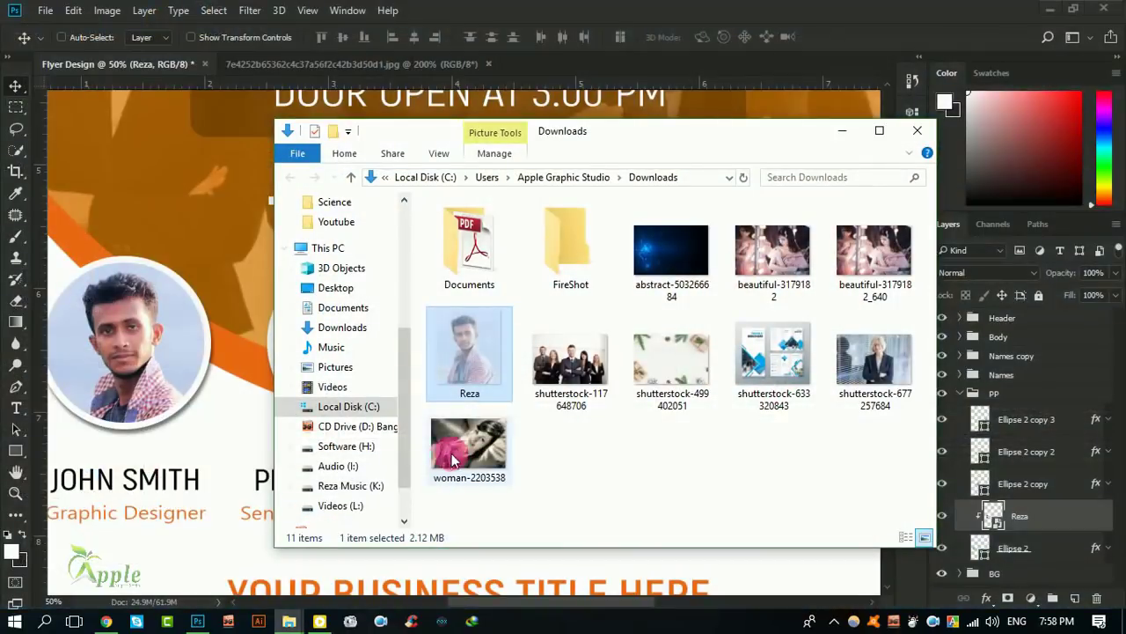
left_click(592, 374)
left_click_drag(871, 361, 239, 274)
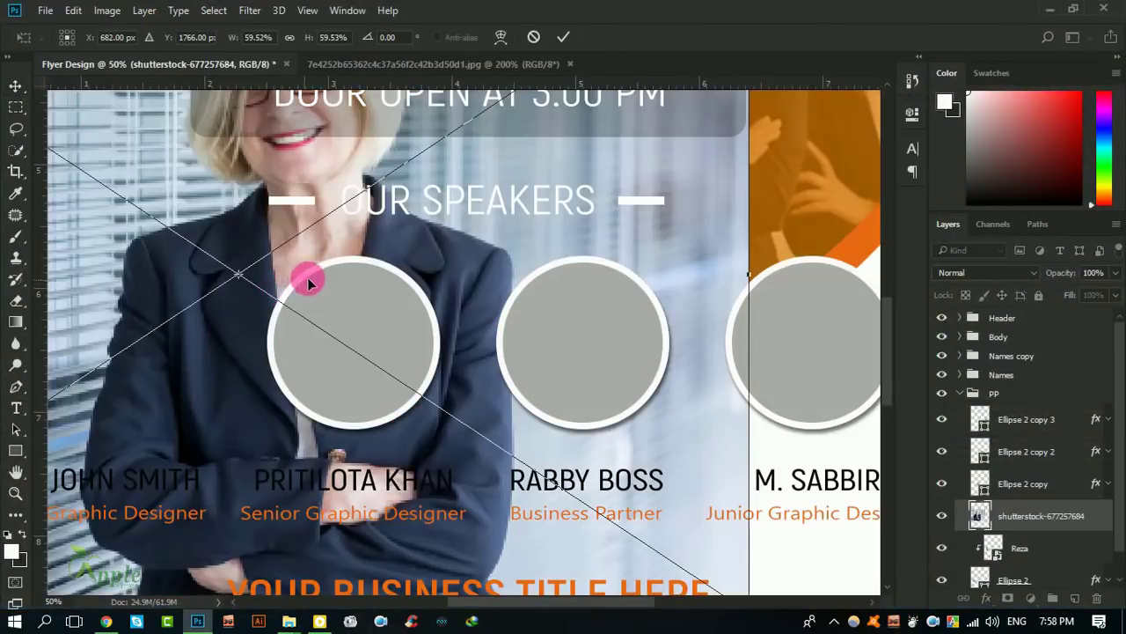
left_click_drag(309, 282, 423, 440)
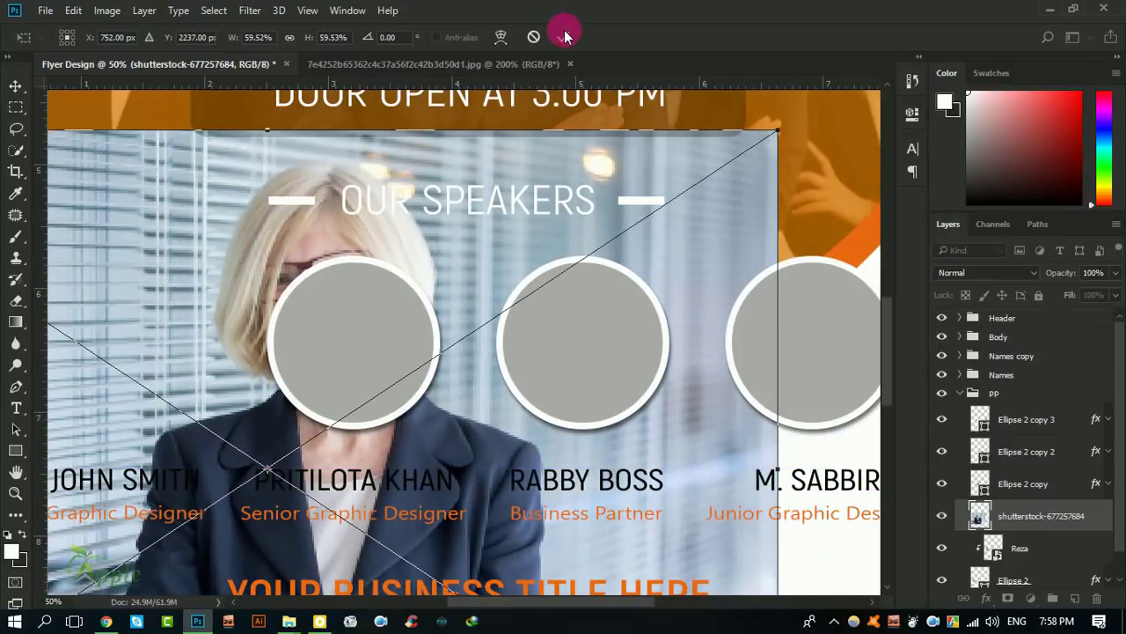
left_click(564, 36)
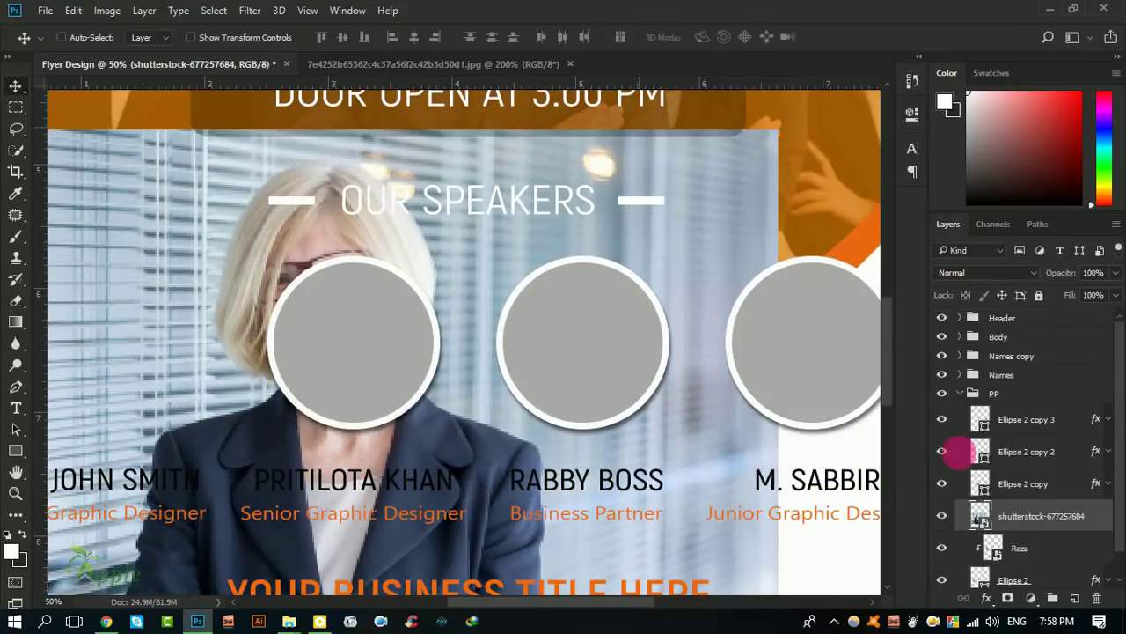
left_click_drag(1042, 516, 1040, 475)
right_click(1045, 494)
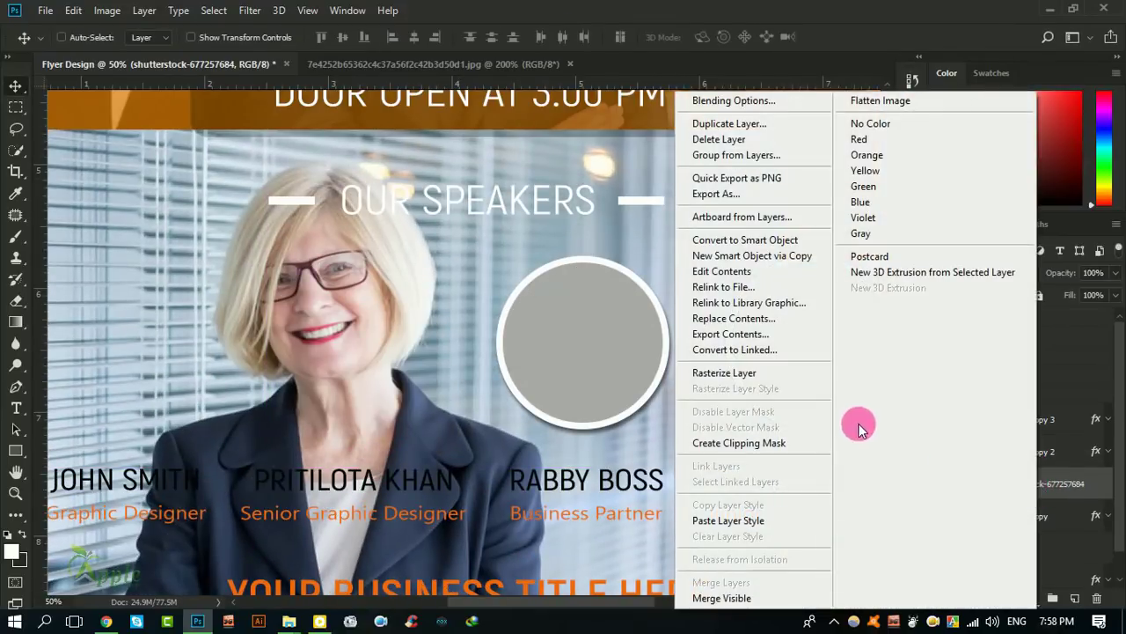
left_click(766, 444)
Shrink the woman's photo and fit it inside the second speaker circle
left_click(73, 9)
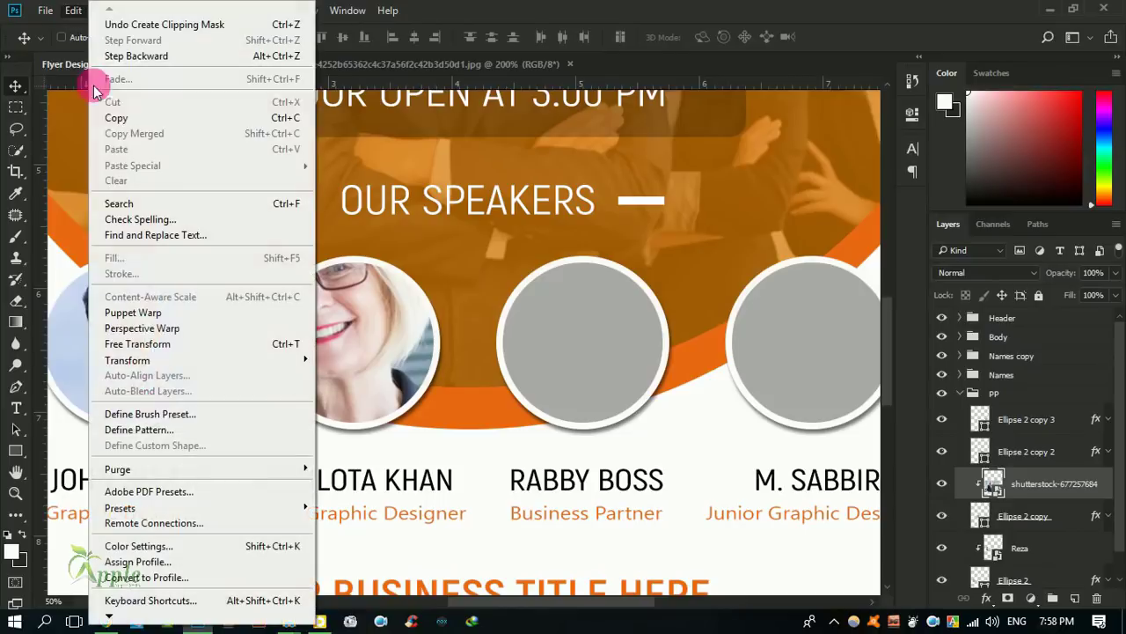
left_click(167, 343)
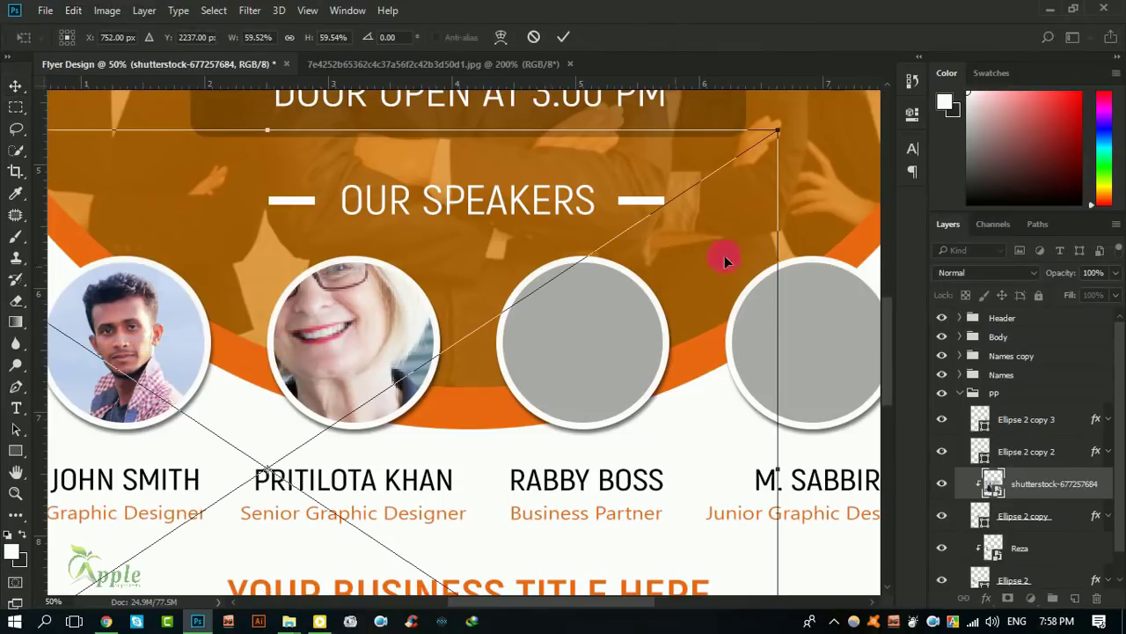
left_click_drag(779, 134, 347, 415)
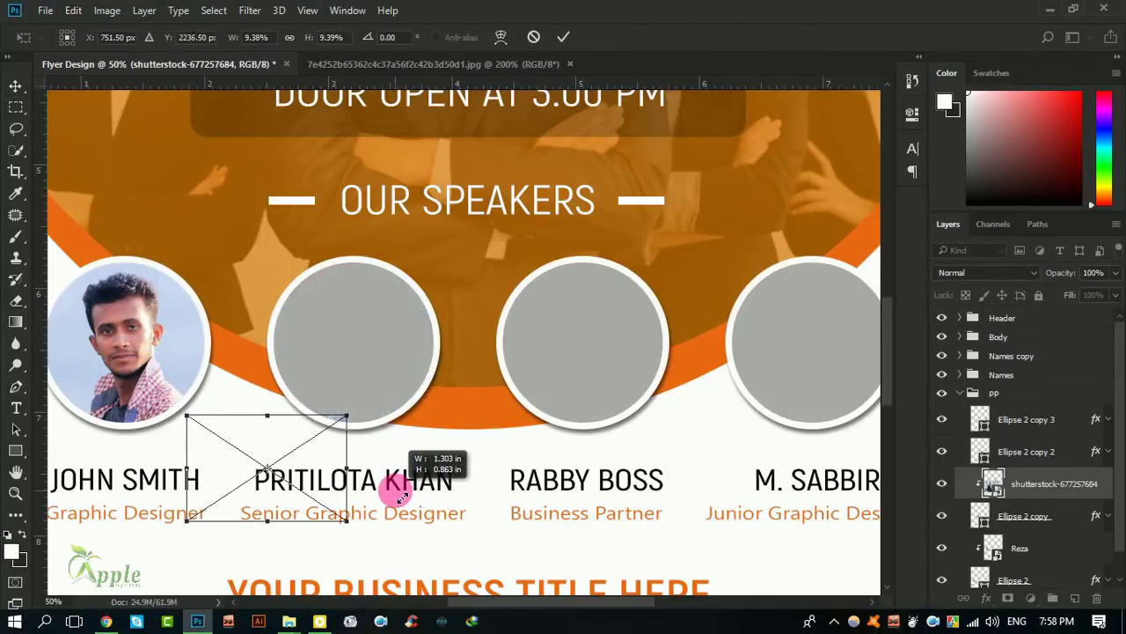
left_click_drag(321, 467, 402, 341)
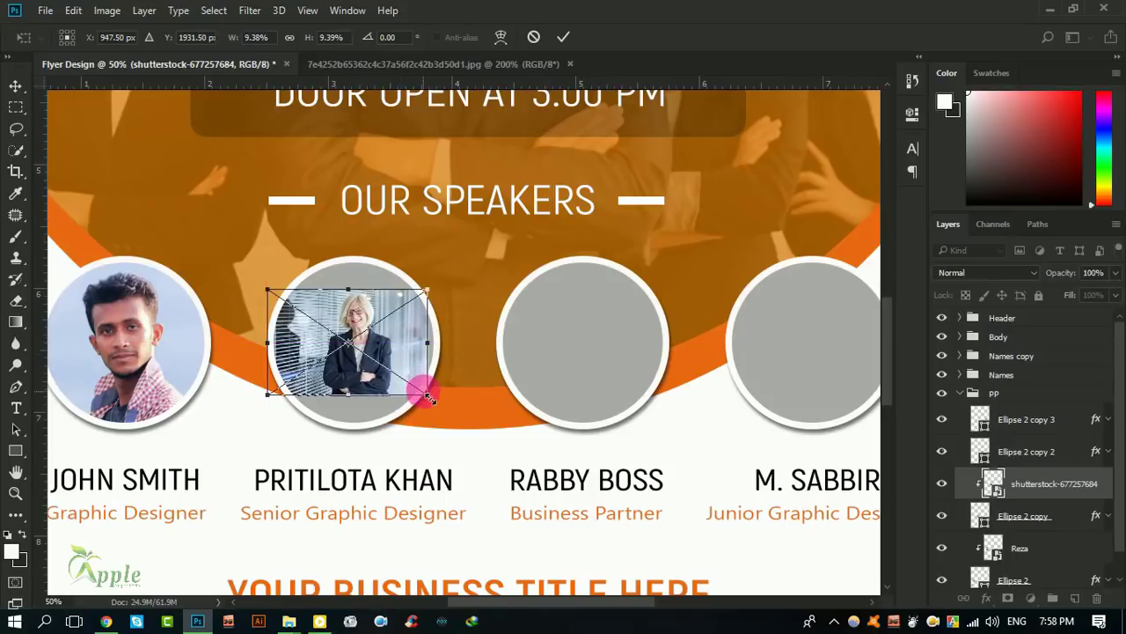
left_click_drag(427, 397, 528, 548)
left_click_drag(478, 344, 457, 412)
Place shutterstock-117648706 above Ellipse 2 copy 2 and clip it to the third circle
left_click(562, 37)
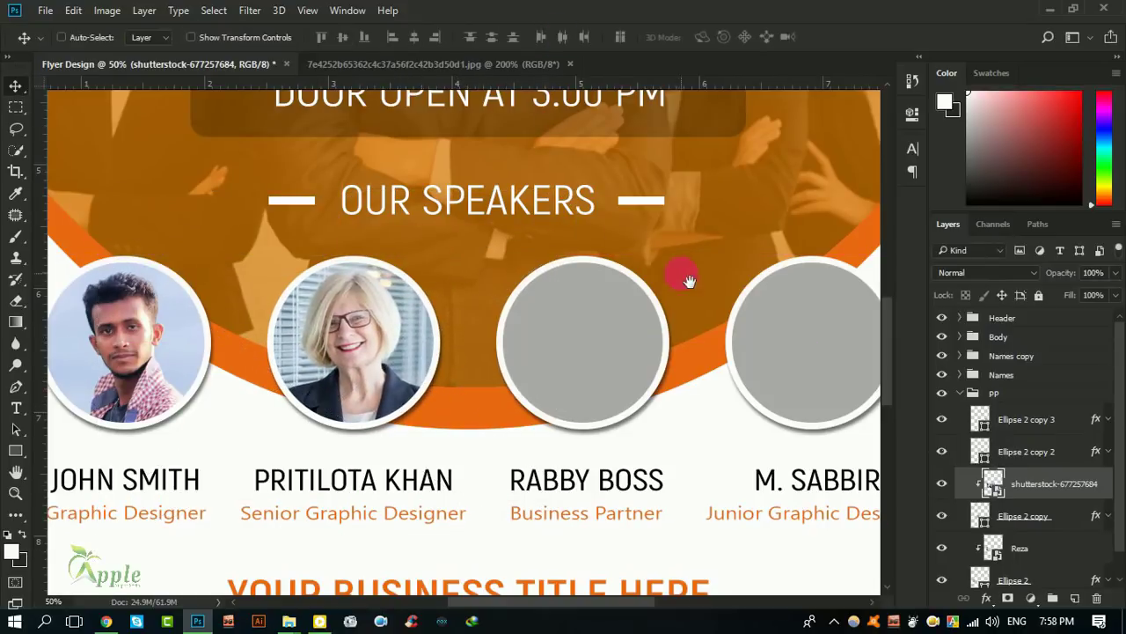
left_click_drag(689, 282, 570, 291)
left_click(299, 618)
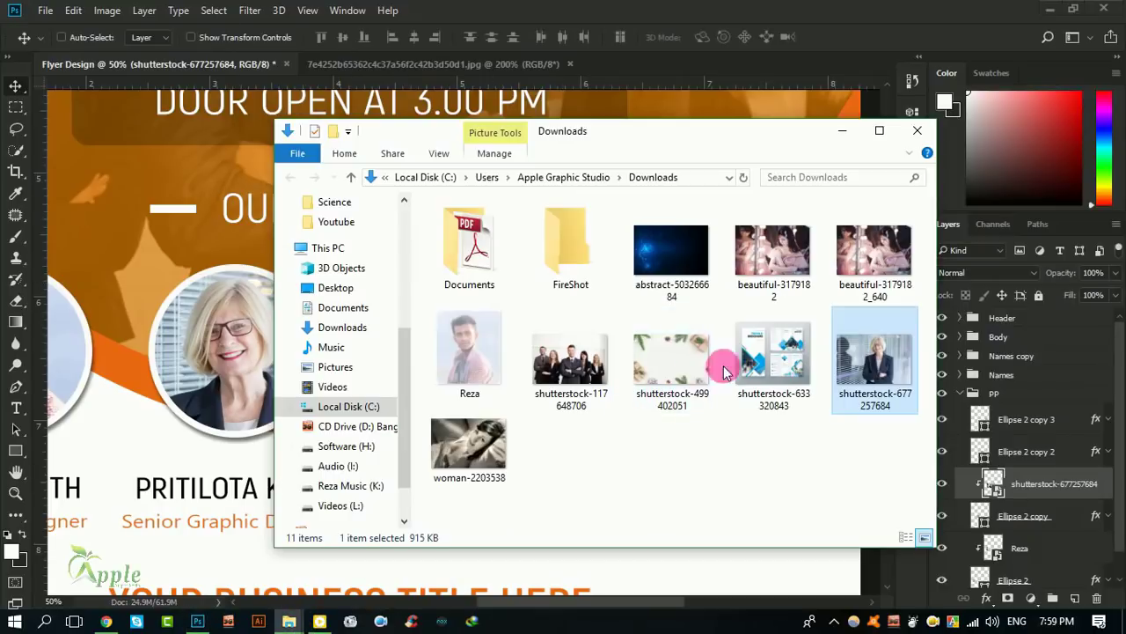
left_click_drag(577, 373, 207, 303)
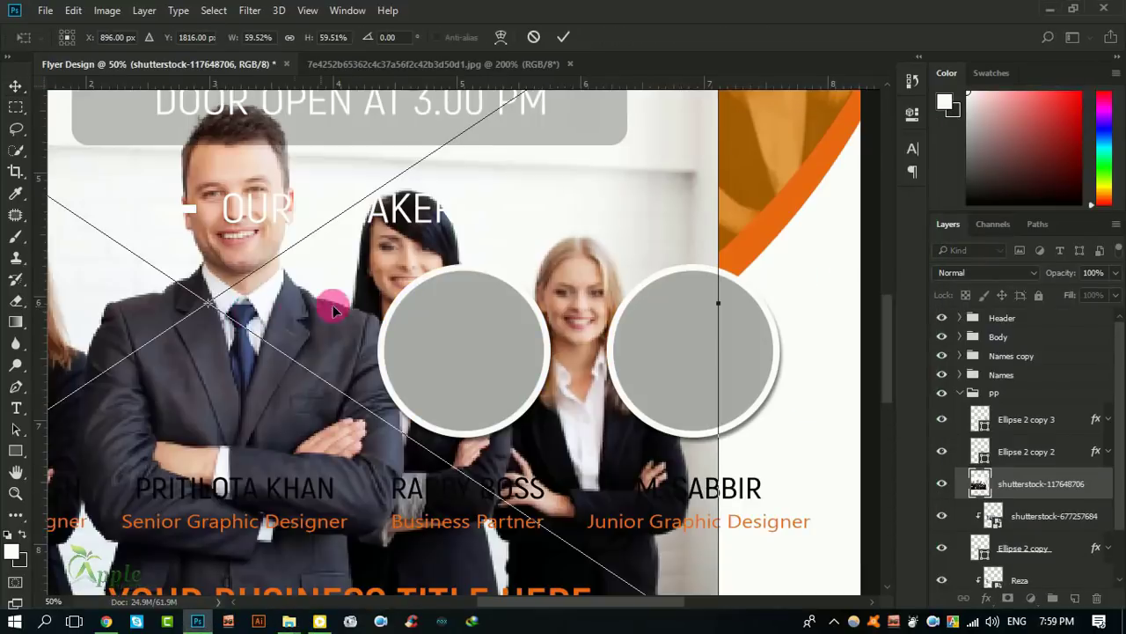
left_click(563, 37)
left_click_drag(1043, 483, 1043, 435)
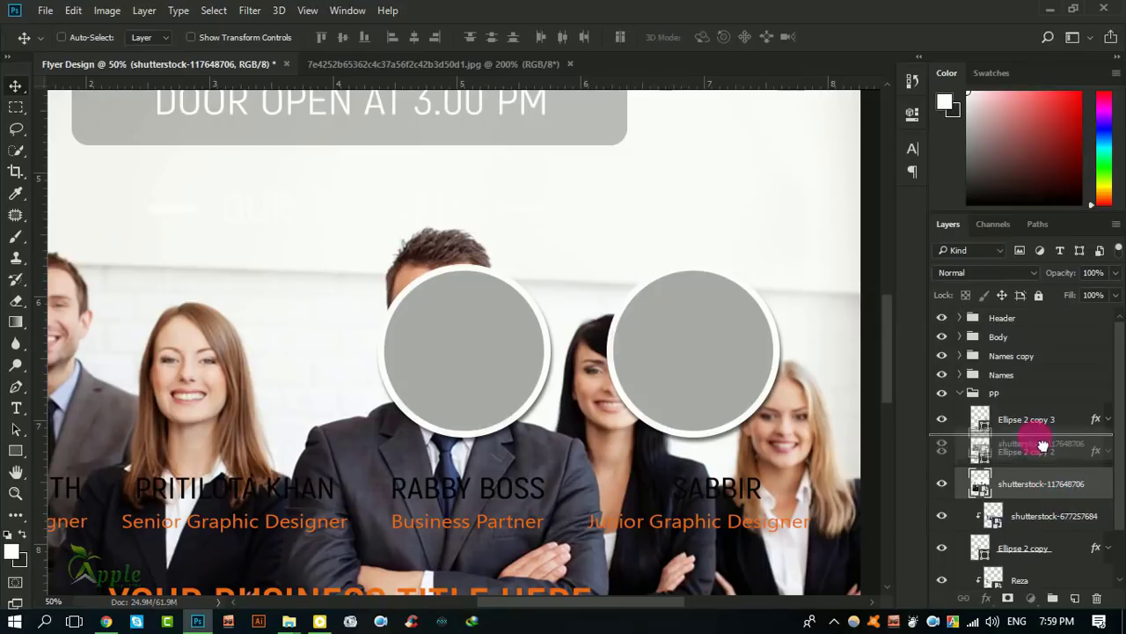
right_click(1052, 452)
left_click(748, 443)
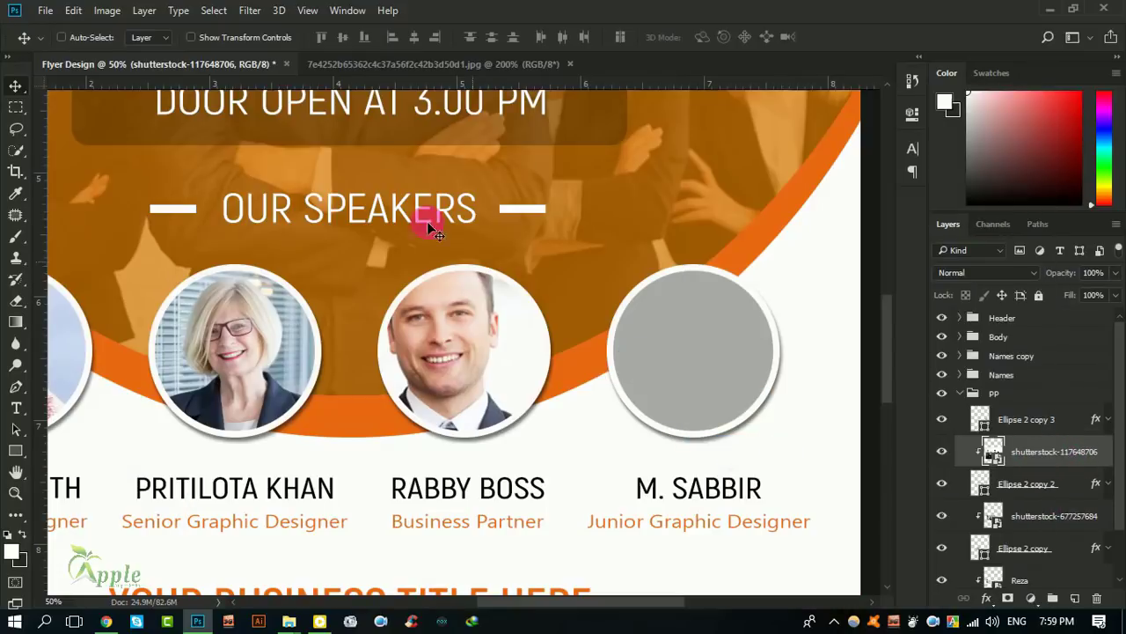
Shrink and nudge the group photo so the smiling man's face fills the circle
left_click(74, 10)
left_click(141, 342)
scroll(467, 369, "down", 1, "alt")
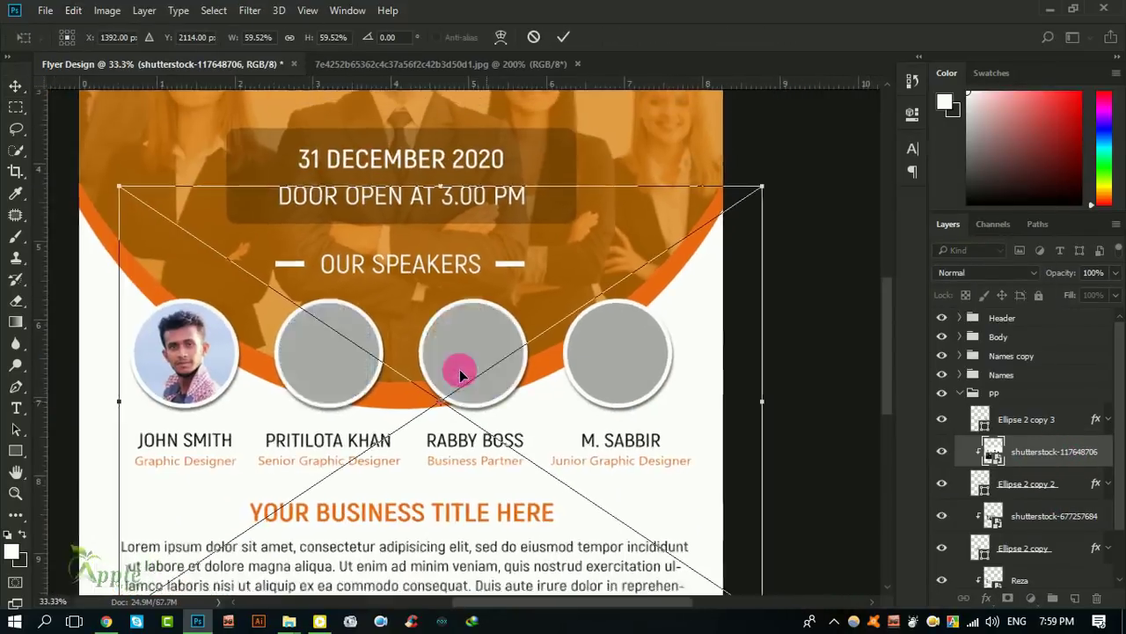
scroll(459, 375, "down", 1, "alt")
left_click_drag(189, 221, 284, 269)
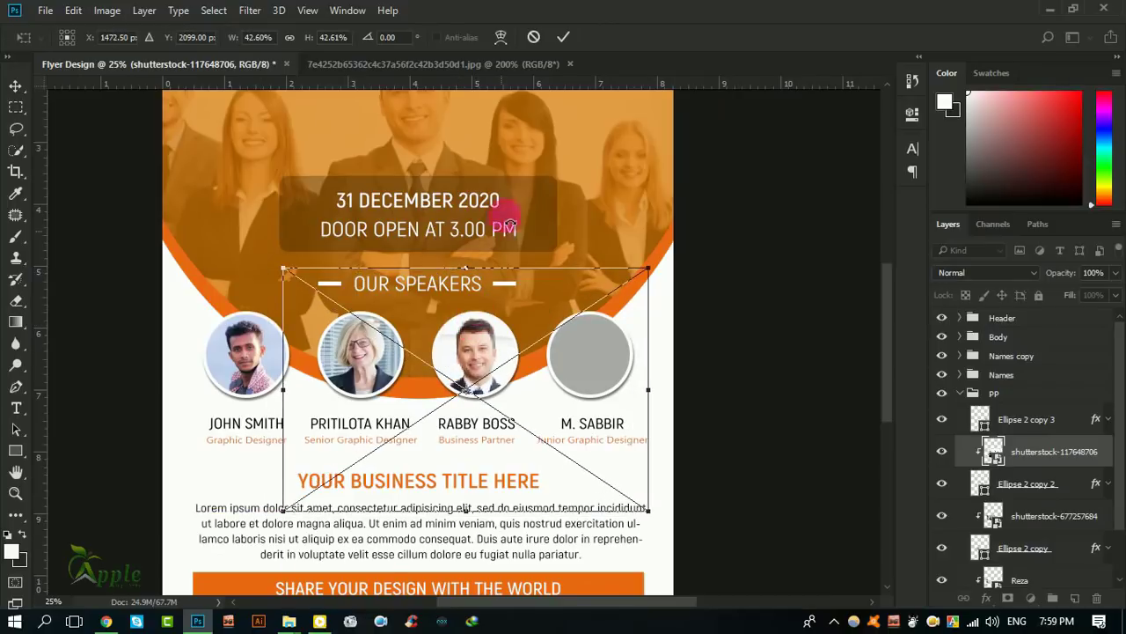
scroll(493, 321, "up", 1, "alt")
left_click_drag(509, 334, 505, 334)
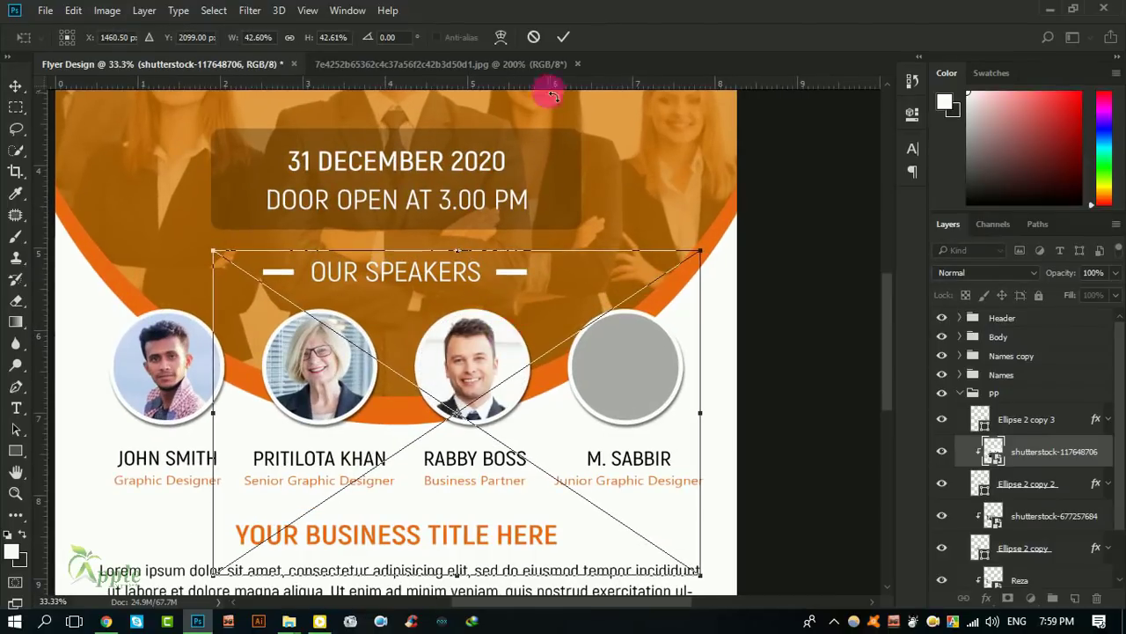
left_click(562, 38)
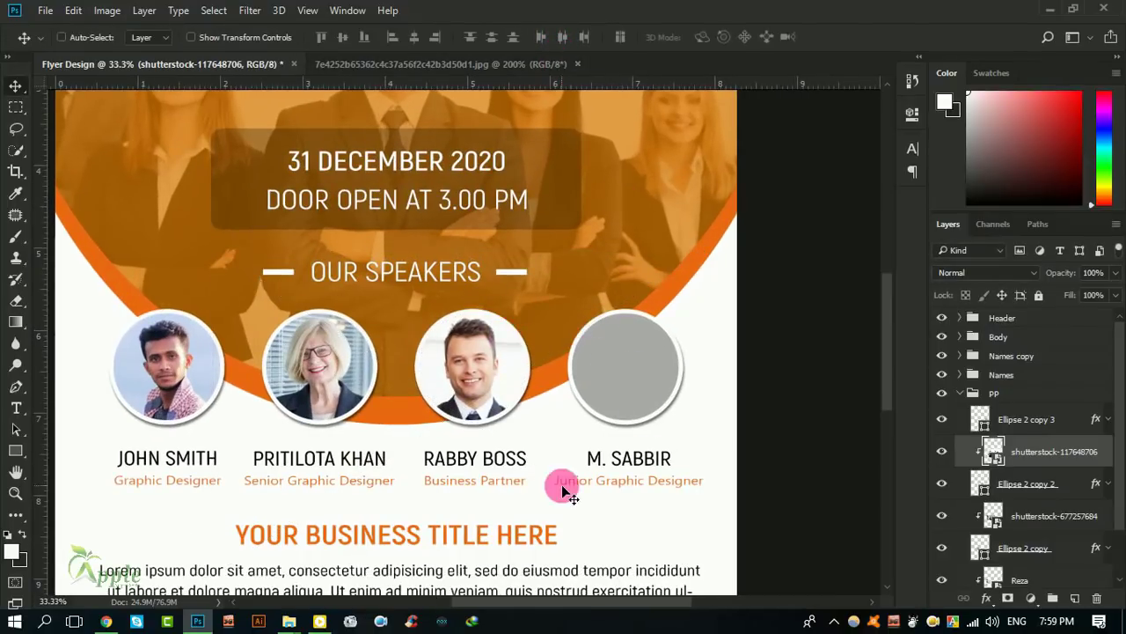
Duplicate the group photo, clip the copy to the fourth circle, and show the blonde woman
left_click_drag(473, 365, 654, 352, "alt")
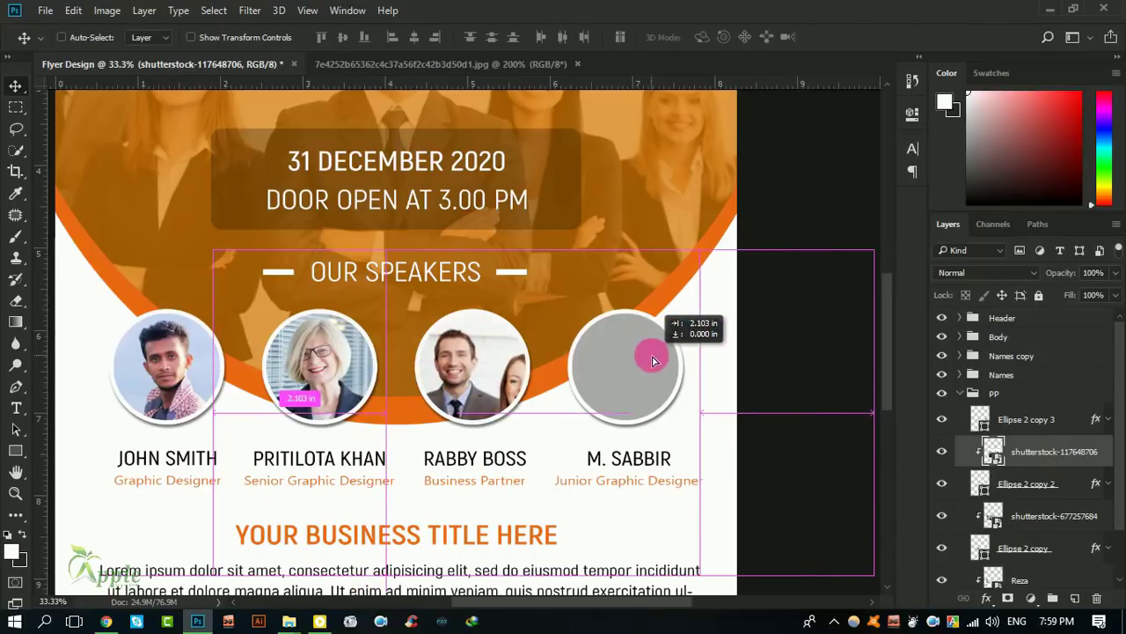
left_click_drag(1031, 452, 1021, 410)
right_click(968, 423)
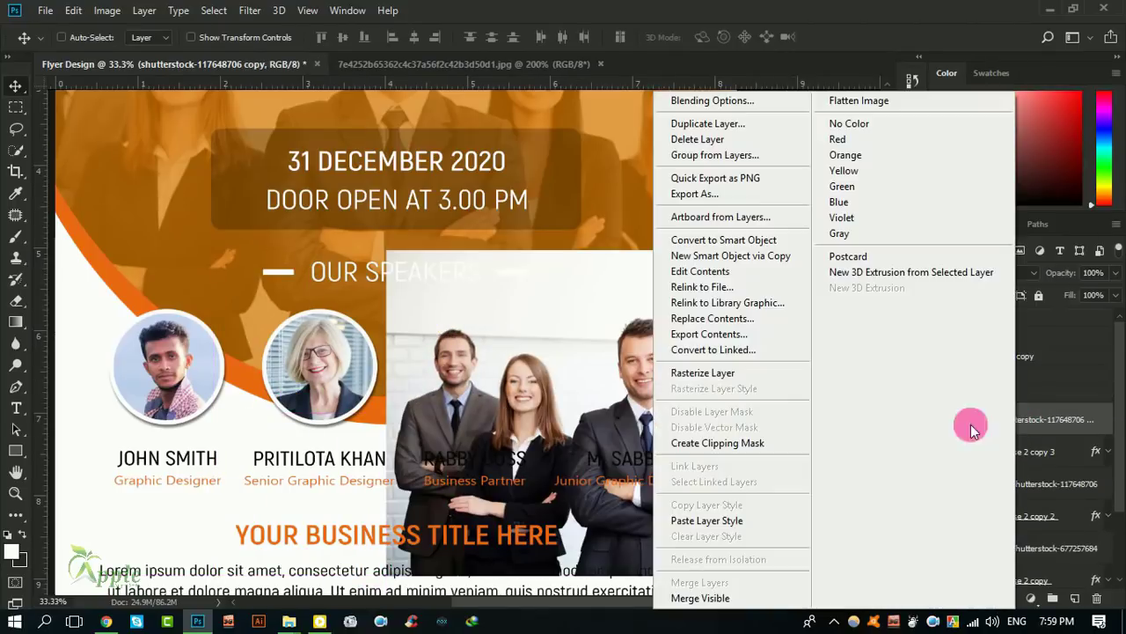
left_click(713, 442)
left_click_drag(685, 384, 653, 380)
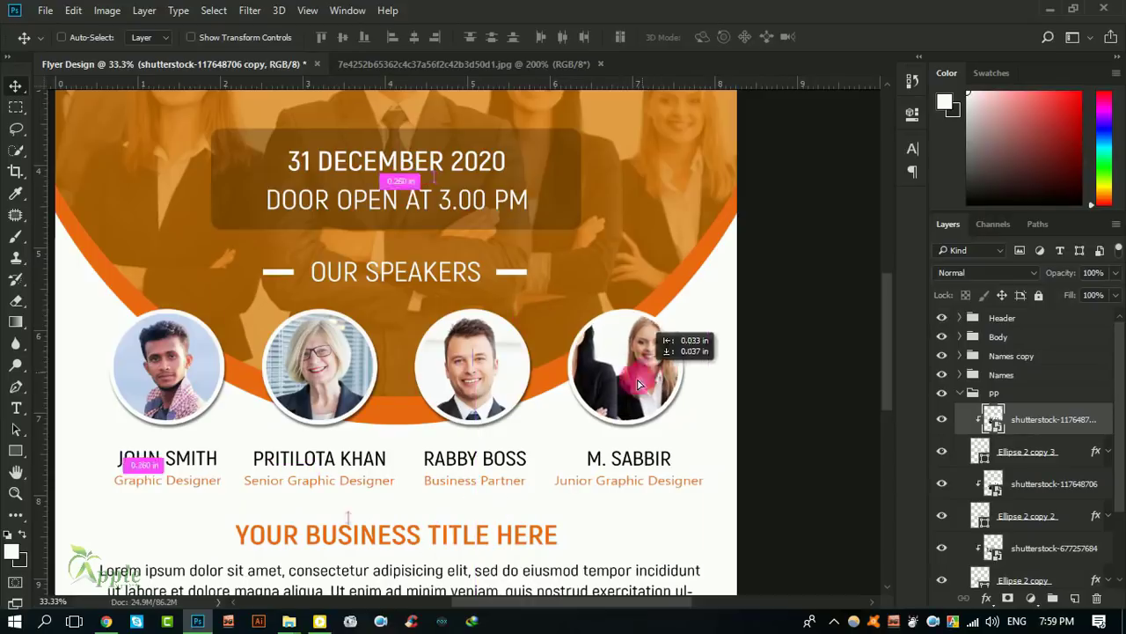
Enlarge and reposition the copied photo so the woman fills the fourth circle
key("ctrl")
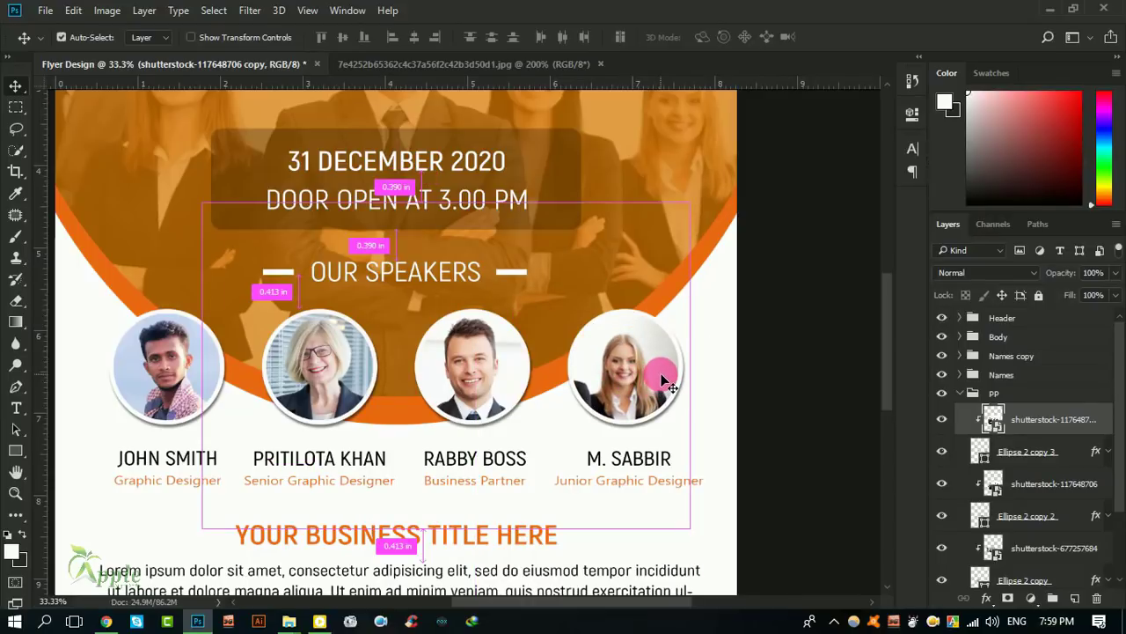
key("ctrl+t")
left_click_drag(692, 526, 734, 571)
left_click_drag(682, 436, 649, 433)
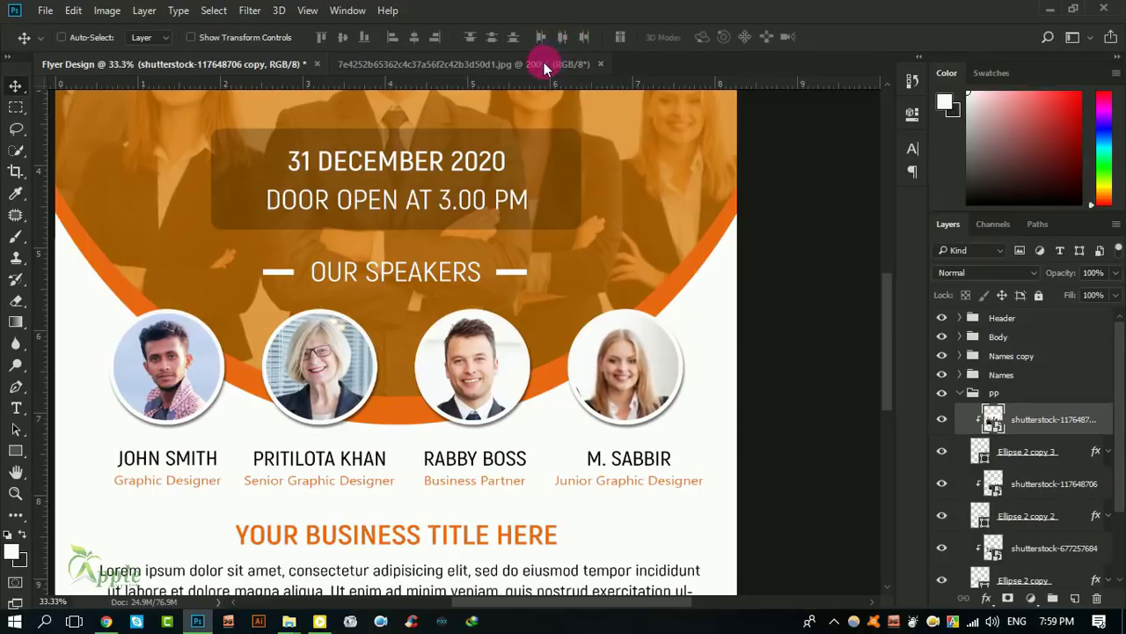
key("ctrl+t")
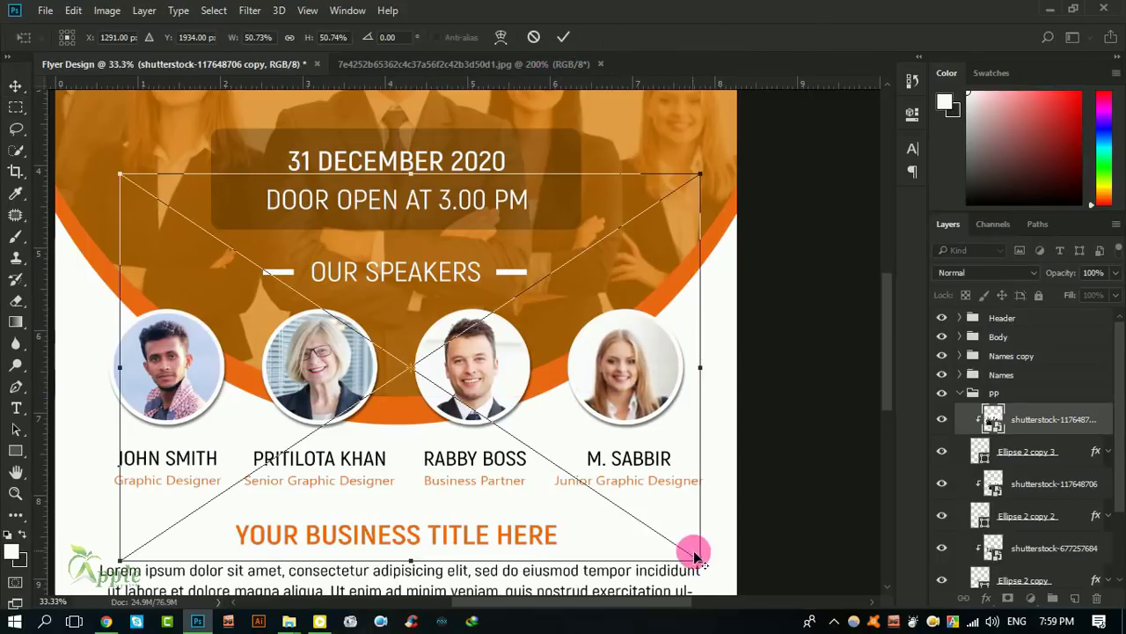
mouse_move(701, 560)
left_mouse_down()
mouse_move(721, 586)
mouse_move(750, 592)
left_mouse_up()
left_click_drag(679, 415, 647, 414)
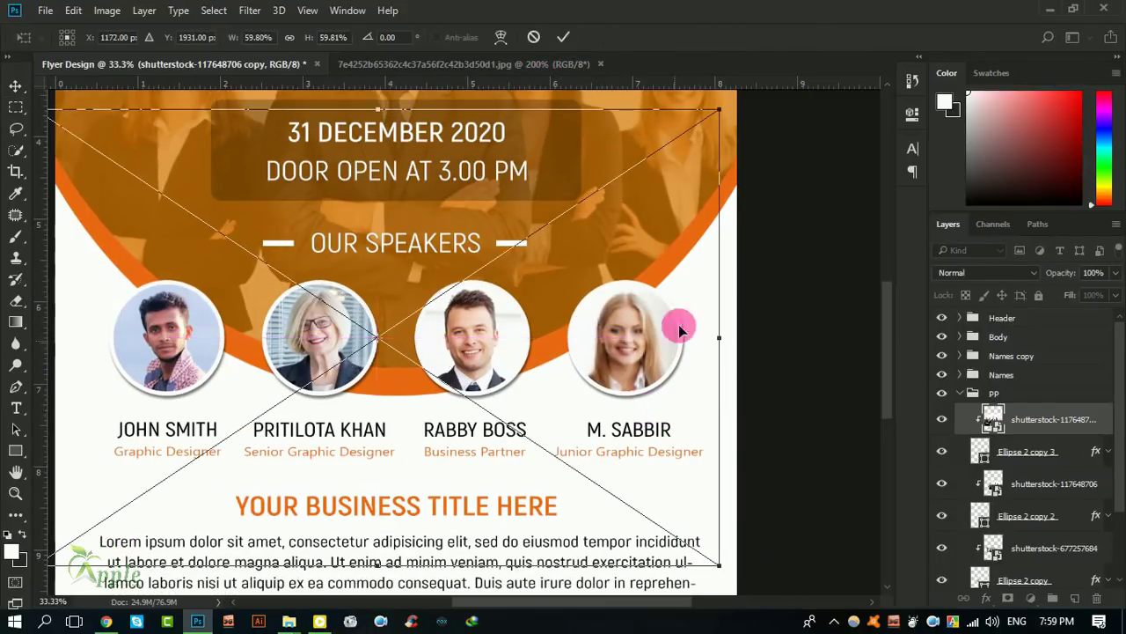
left_click(563, 37)
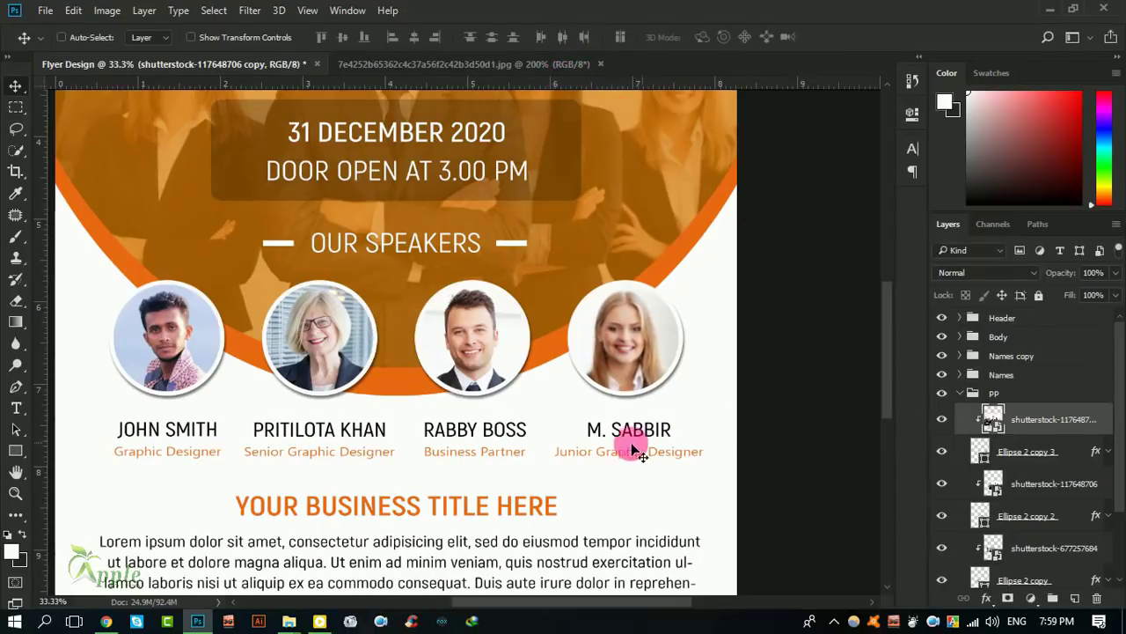
Replace ABBIR with HREYA so the fourth speaker's name changes from M. SABBIR to M. SHREYA
left_click(16, 408)
left_click(627, 431)
left_click_drag(628, 431, 679, 433)
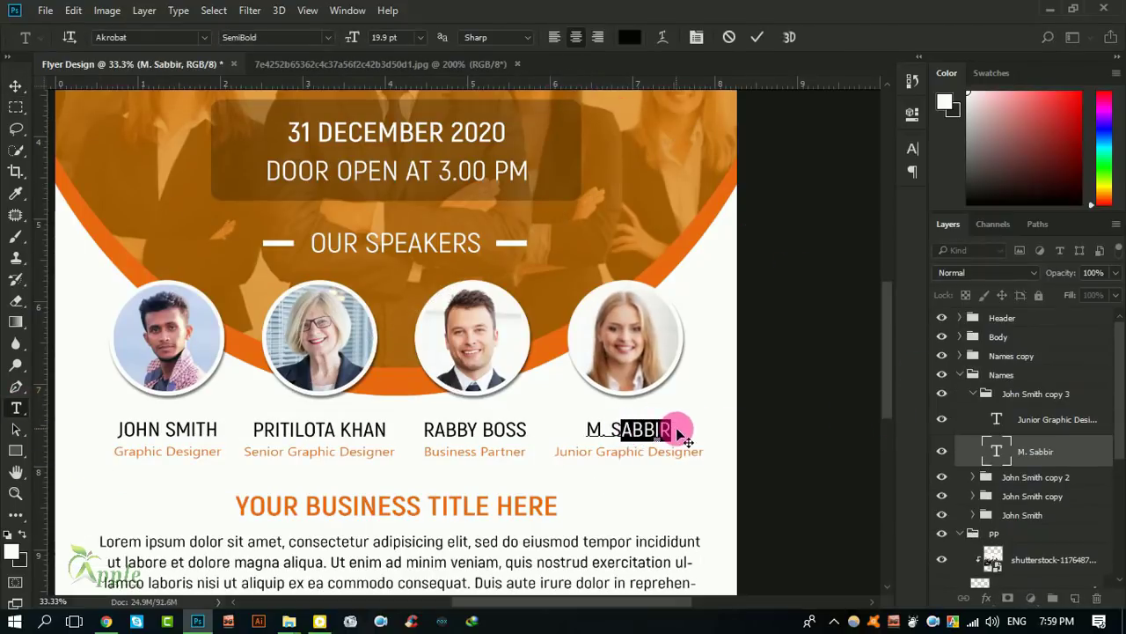
type("hreya")
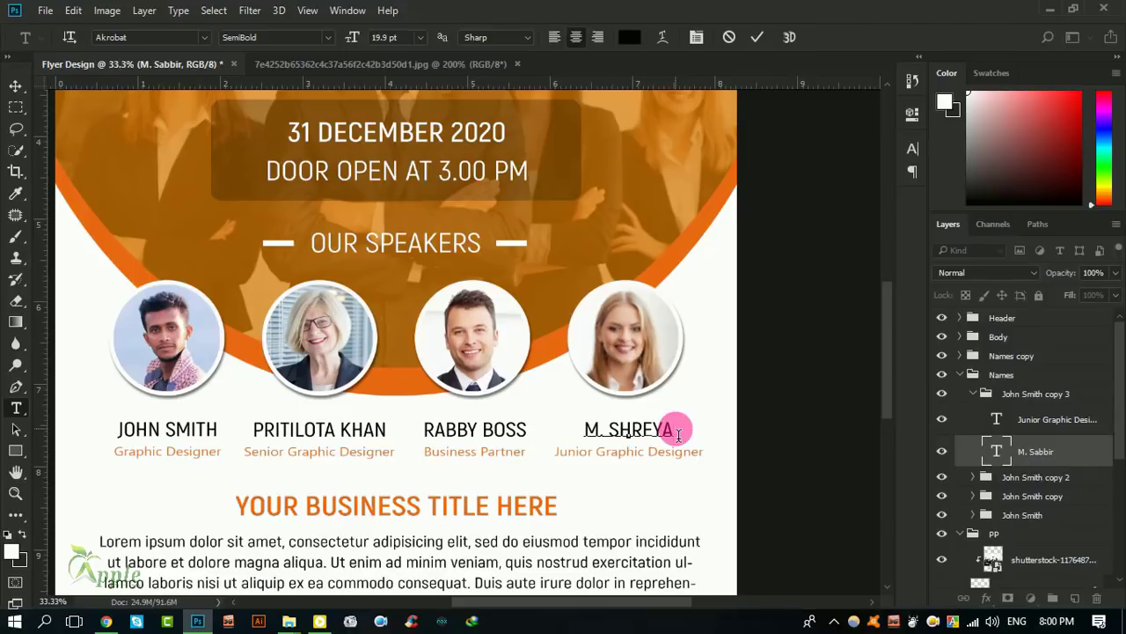
left_click(762, 37)
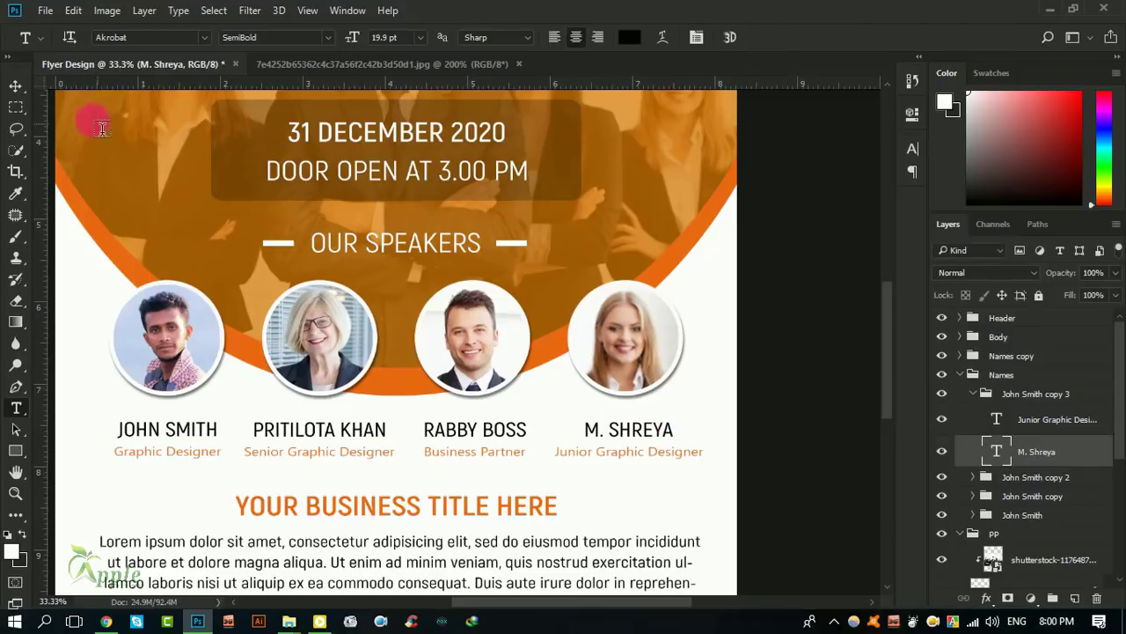
left_click(15, 85)
key("ctrl+minus")
key("ctrl+minus")
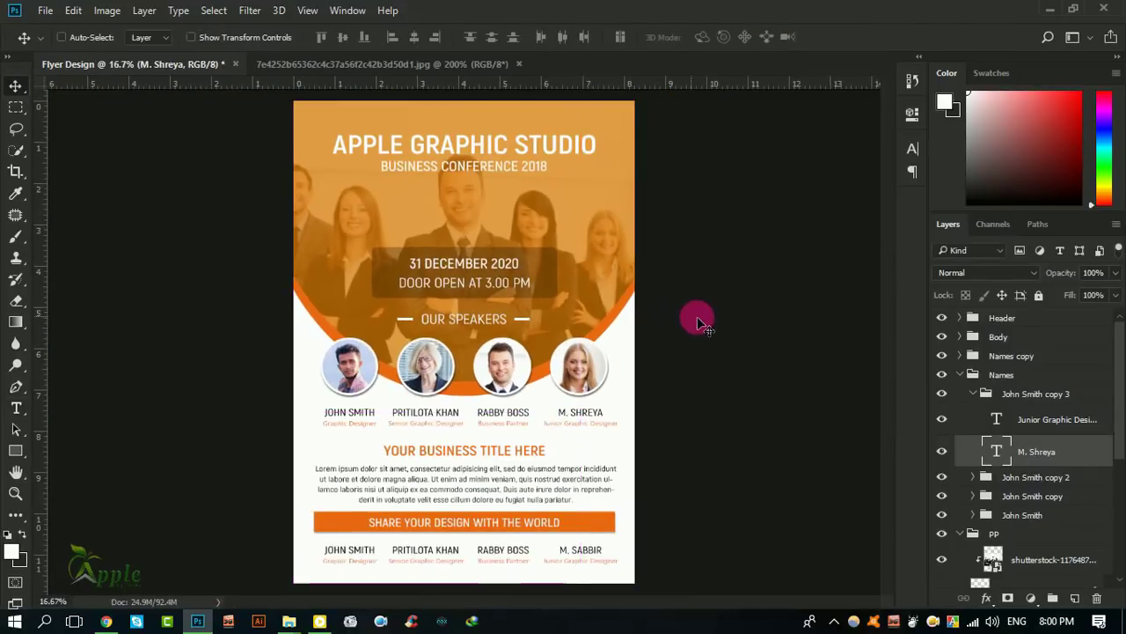
Collapse the Names and PP layer groups, then pan around to review the finished flyer
left_click(959, 374)
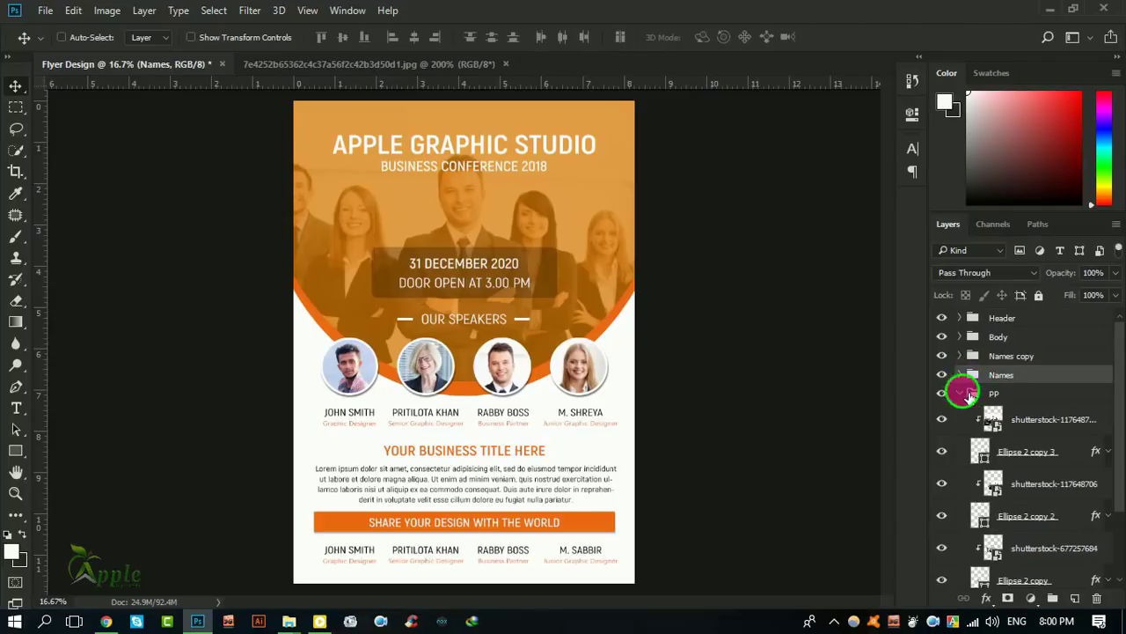
left_click(961, 393)
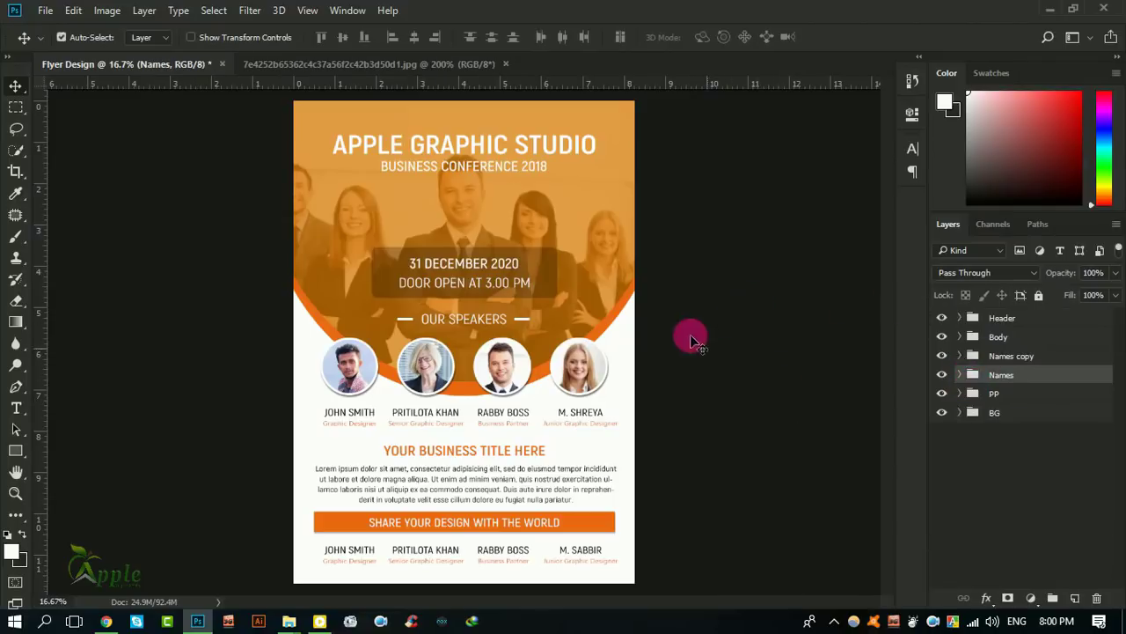
scroll(460, 164, "up", 2)
left_click_drag(543, 346, 619, 388)
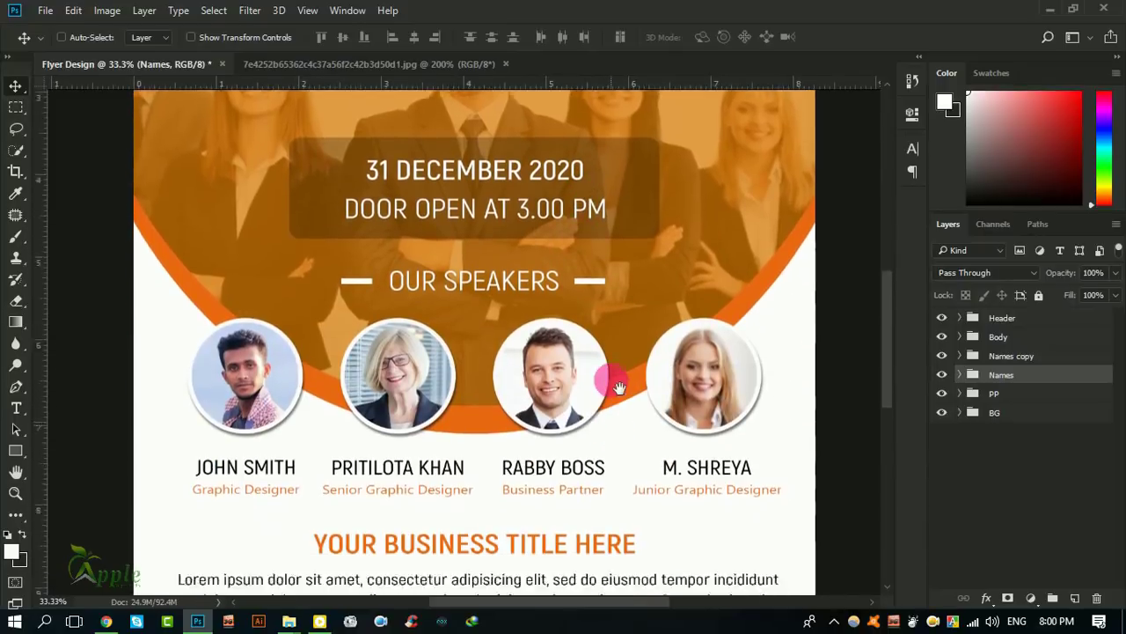
left_click_drag(614, 595, 609, 297)
left_click_drag(603, 202, 647, 572)
scroll(659, 390, "up", 2)
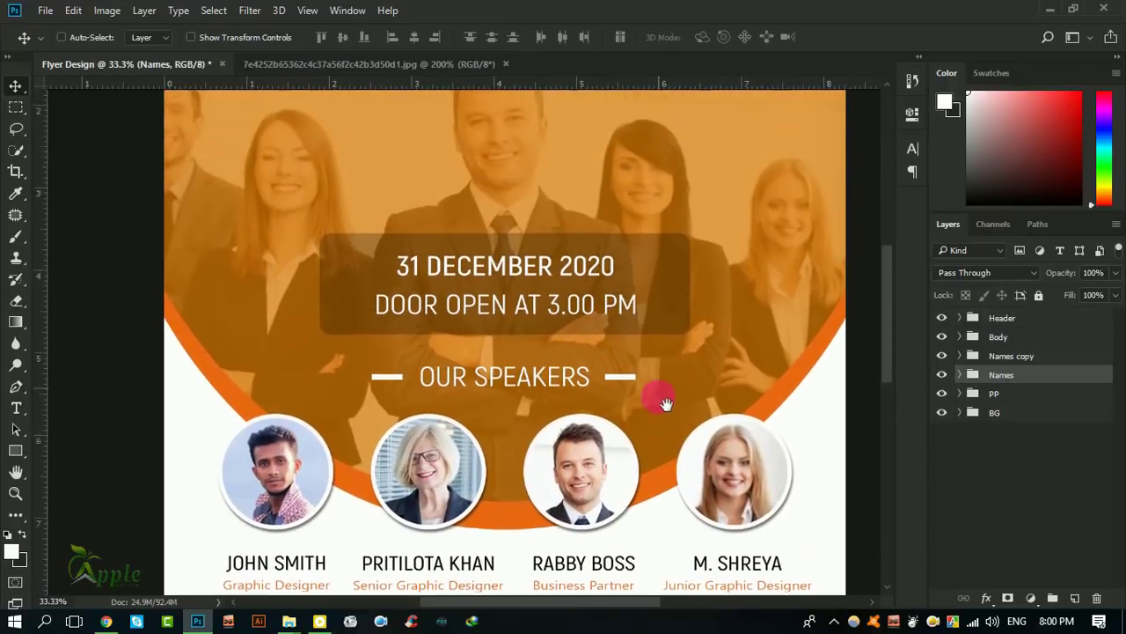
key("ctrl+minus")
key("ctrl+minus")
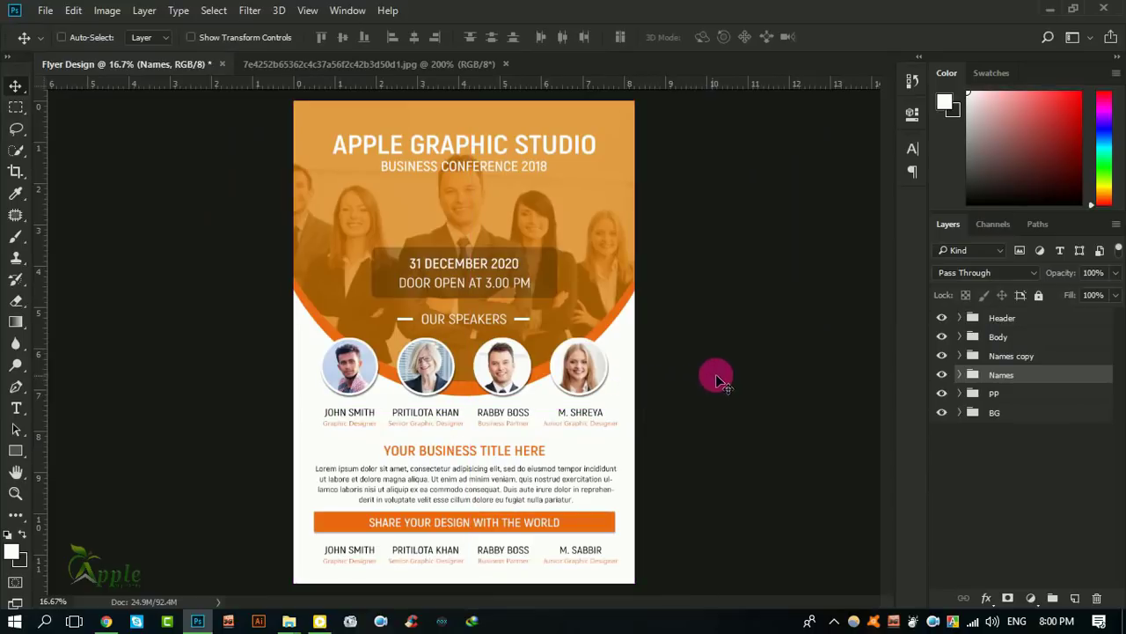